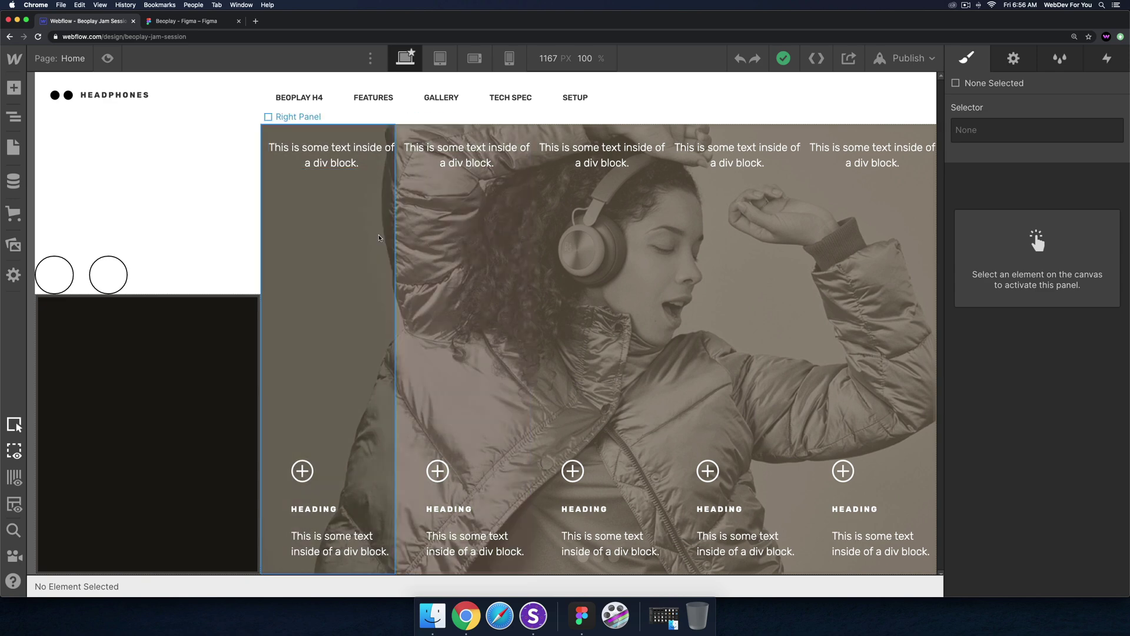
- Compare the Webflow page with the Beoplay design in Figma
{"action": "left_click", "coordinate": [196, 24]}
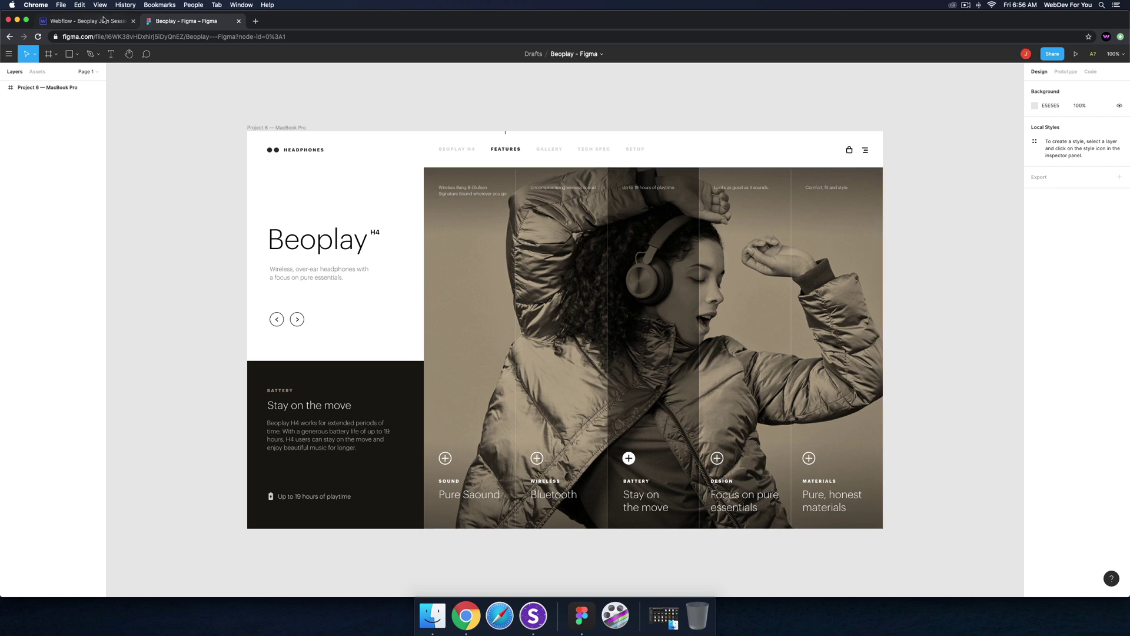
{"action": "left_click", "coordinate": [104, 20]}
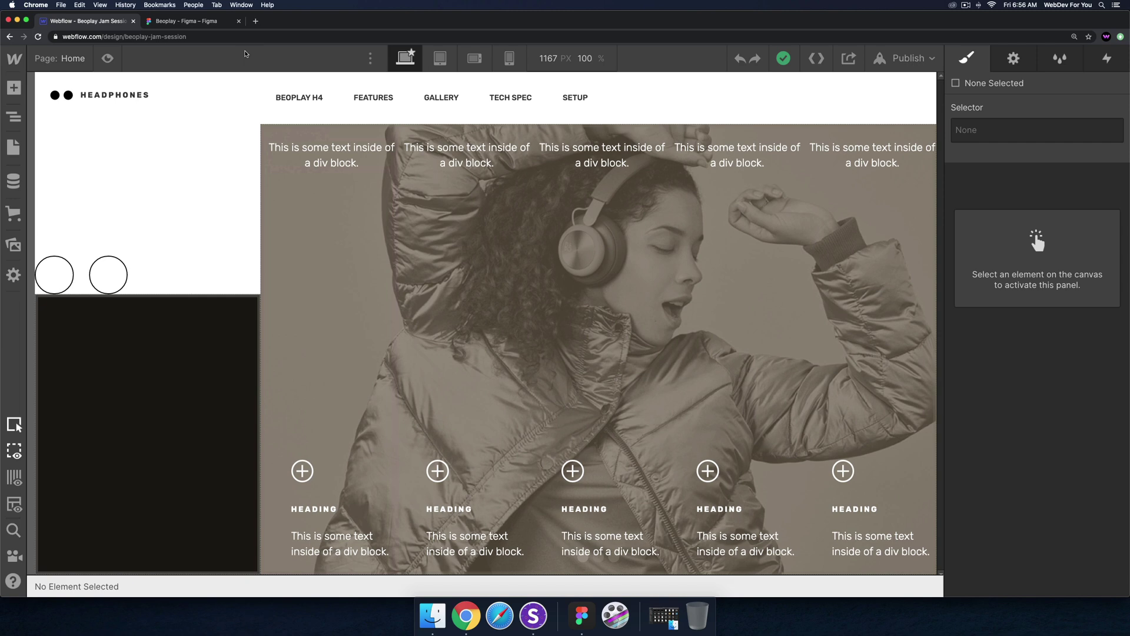
{"action": "left_click", "coordinate": [210, 24]}
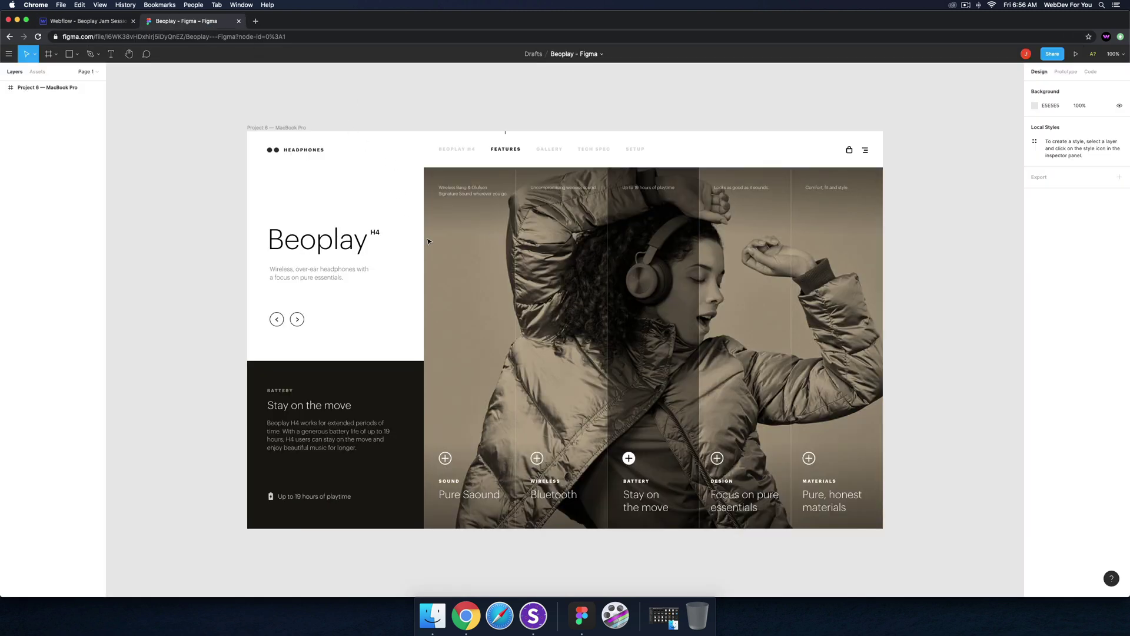
- Examine the bg_image and dim layers inside the Features_section group, including the dim layer's blend mode options
{"action": "left_click", "coordinate": [552, 277]}
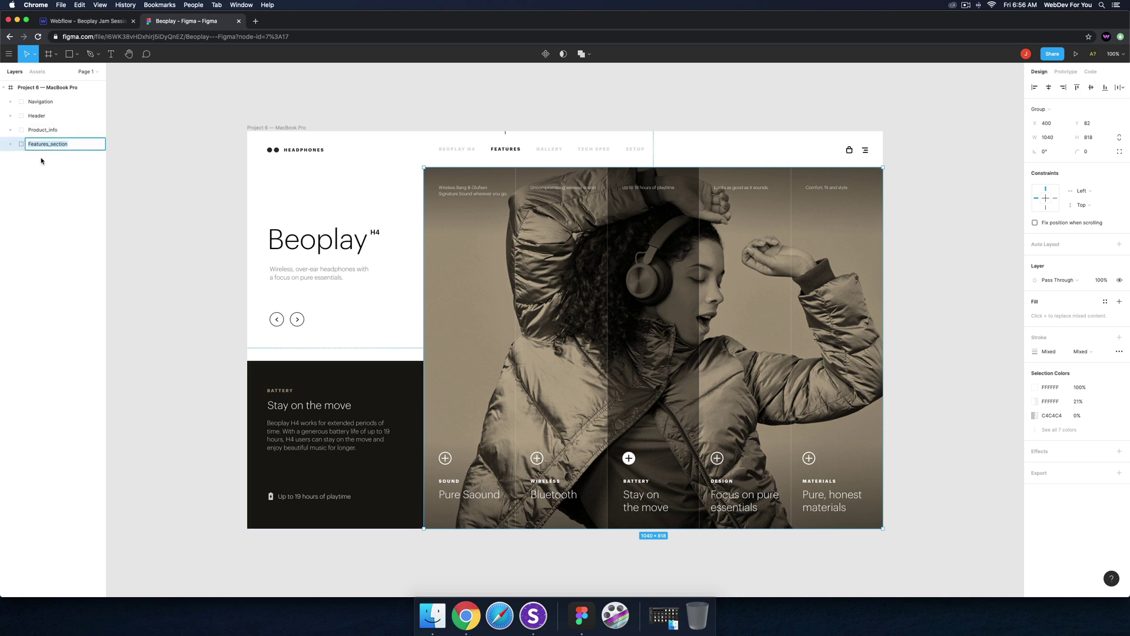
{"action": "key", "text": "Escape"}
{"action": "left_click", "coordinate": [44, 144]}
{"action": "left_click", "coordinate": [6, 145]}
{"action": "left_click", "coordinate": [49, 216]}
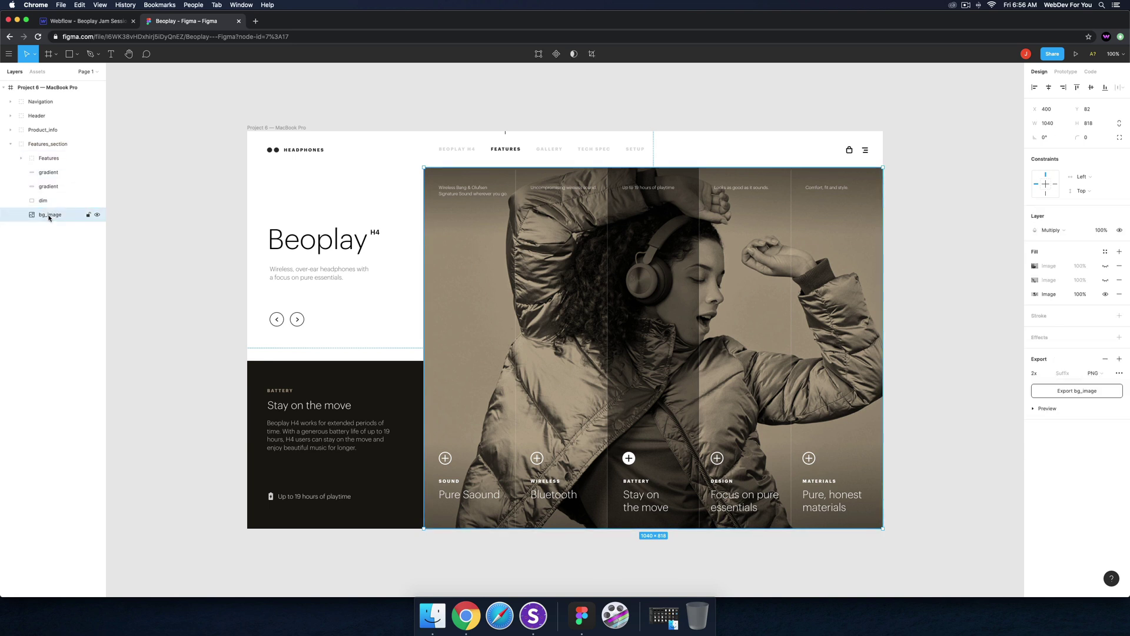
{"action": "left_click", "coordinate": [44, 201]}
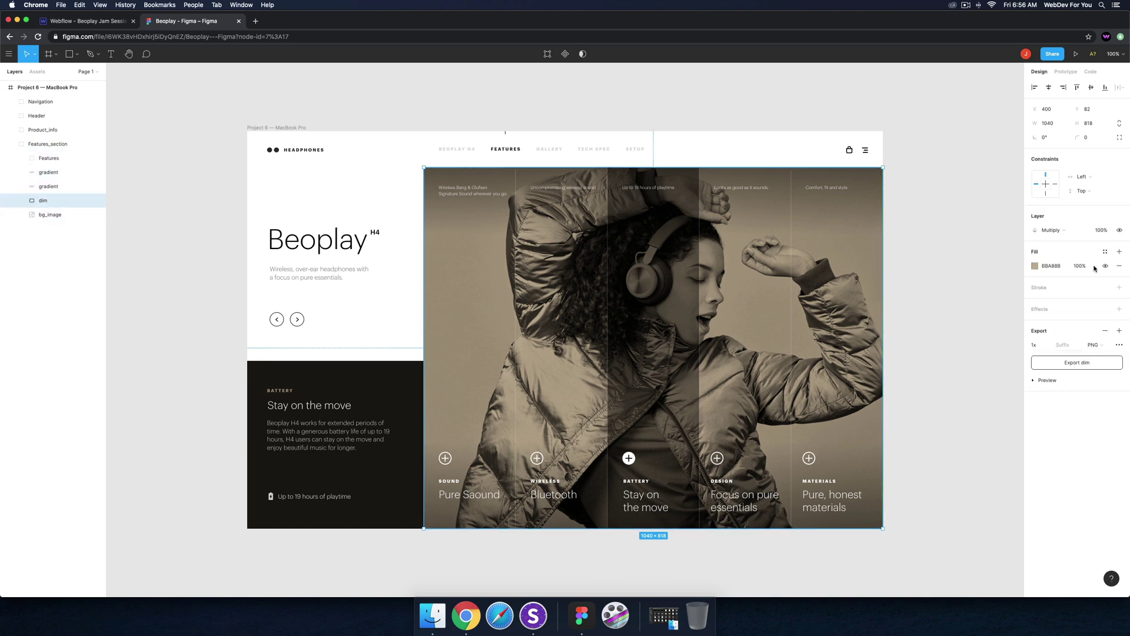
{"action": "left_click", "coordinate": [1079, 231]}
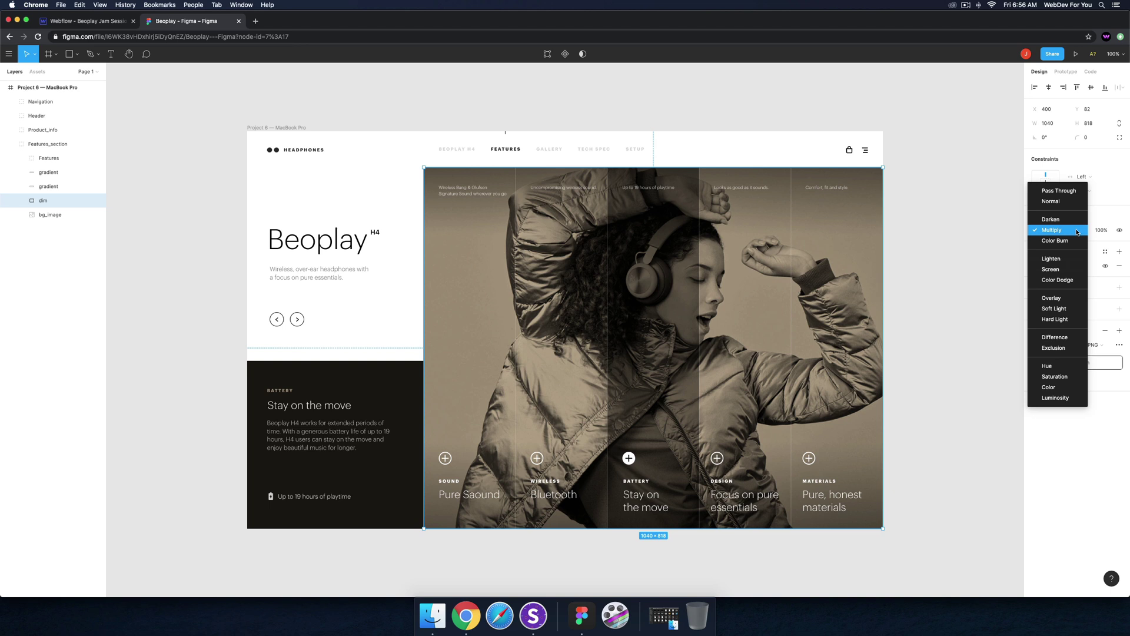
{"action": "left_click", "coordinate": [1077, 231]}
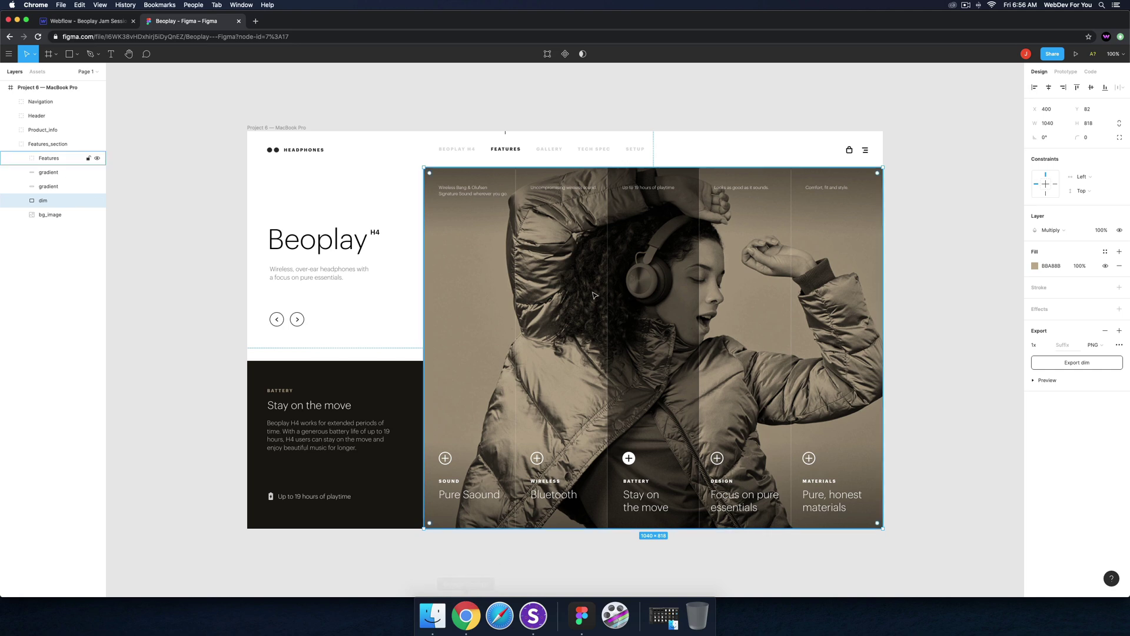
- Look through the exported slide images in the beoplay folder in Finder, and return to the Figma design
{"action": "left_click", "coordinate": [433, 616]}
{"action": "left_click", "coordinate": [697, 261]}
{"action": "left_click", "coordinate": [644, 261]}
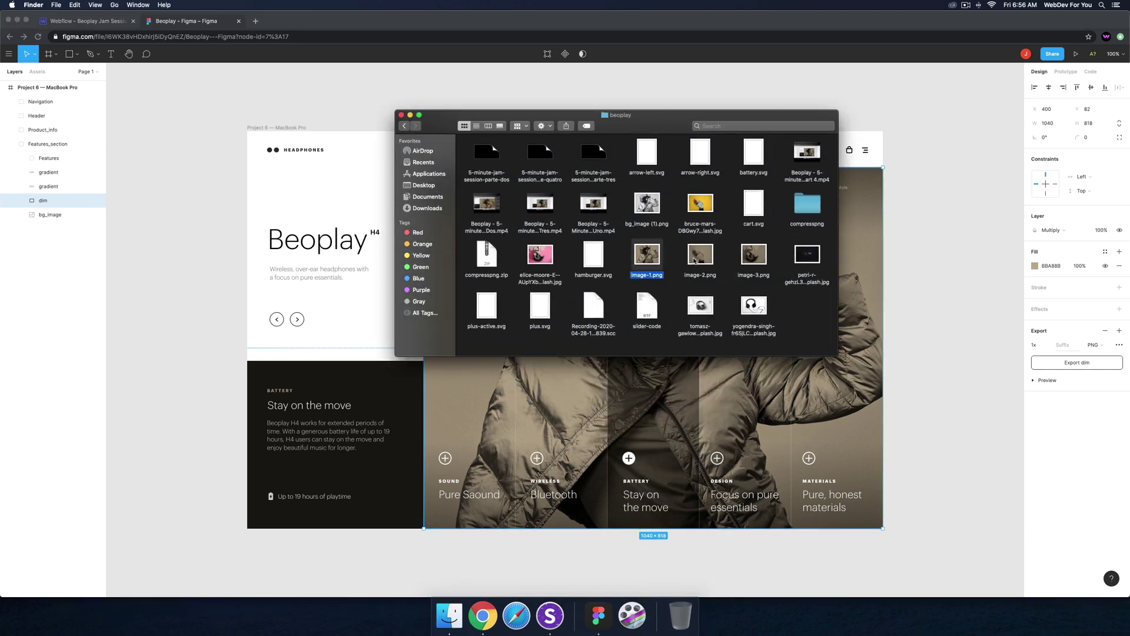
{"action": "key", "text": "super+Tab"}
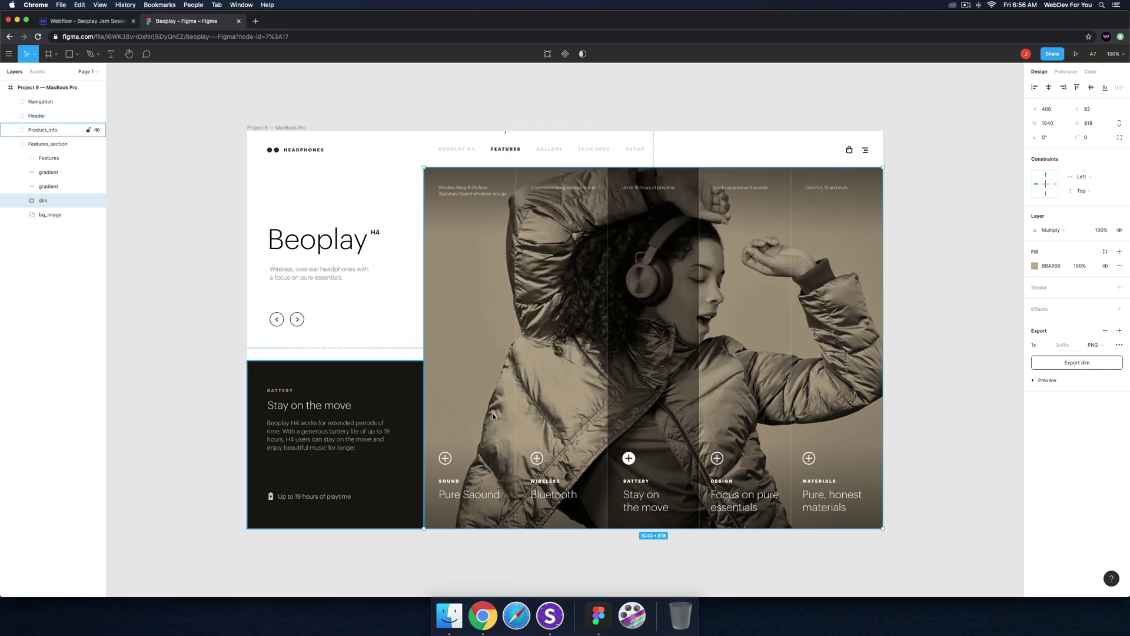
- Group the dim and bg_image layers and add a PNG export setting to the group
{"action": "left_click", "coordinate": [50, 214]}
{"action": "left_click", "coordinate": [44, 200]}
{"action": "left_click", "coordinate": [50, 214]}
{"action": "left_click", "coordinate": [45, 200]}
{"action": "left_click", "coordinate": [47, 214], "text": "shift"}
{"action": "right_click", "coordinate": [49, 205]}
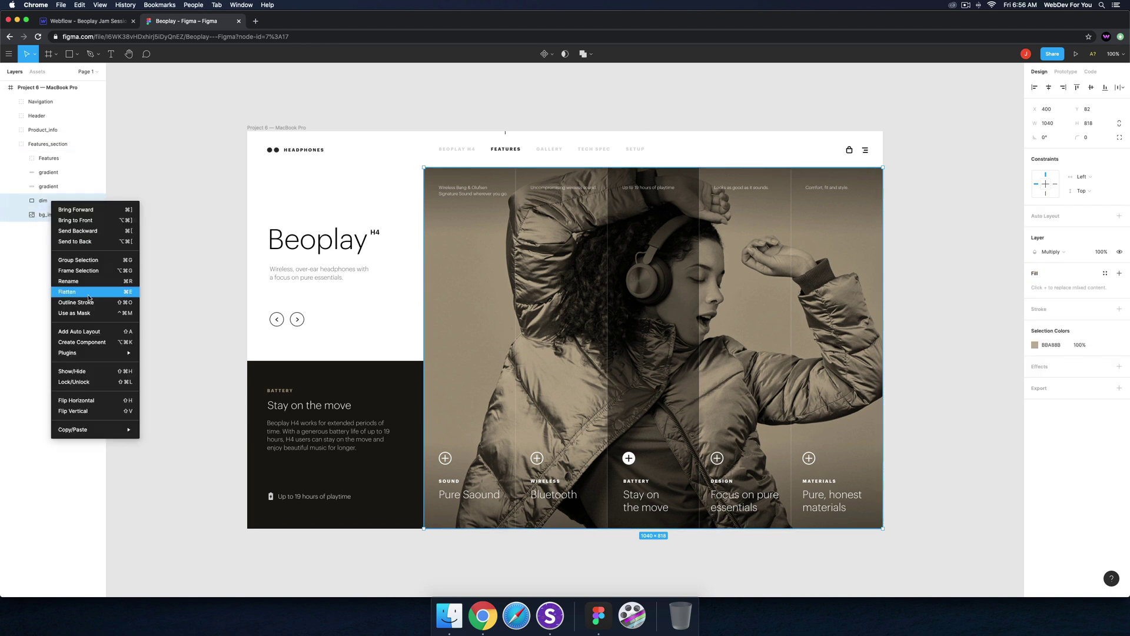
{"action": "left_click", "coordinate": [82, 264]}
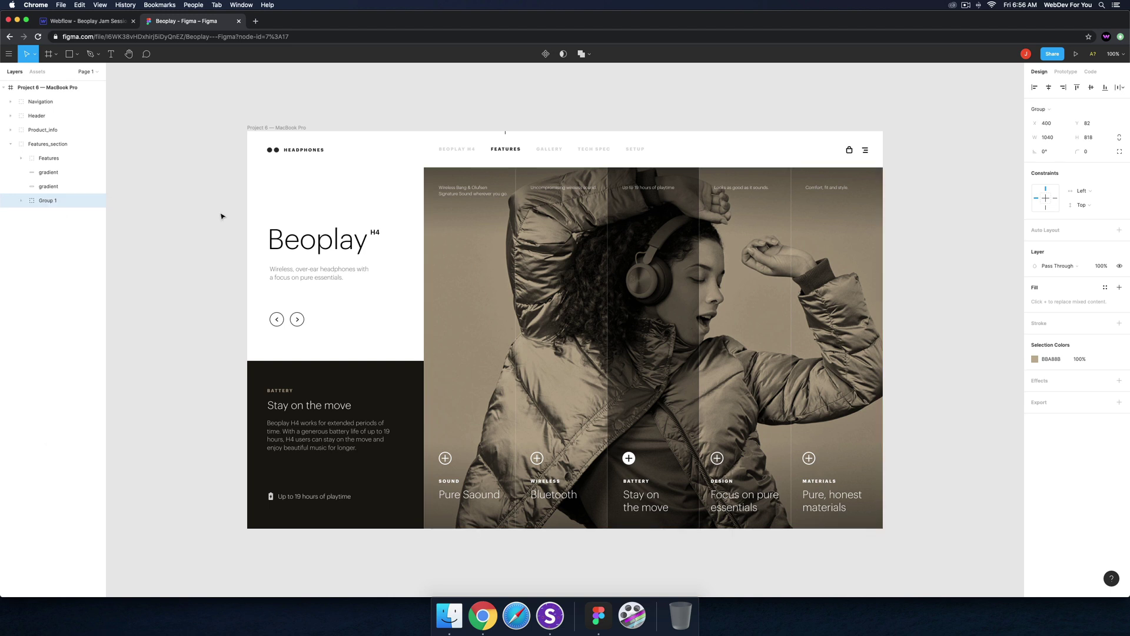
{"action": "left_click", "coordinate": [1067, 402]}
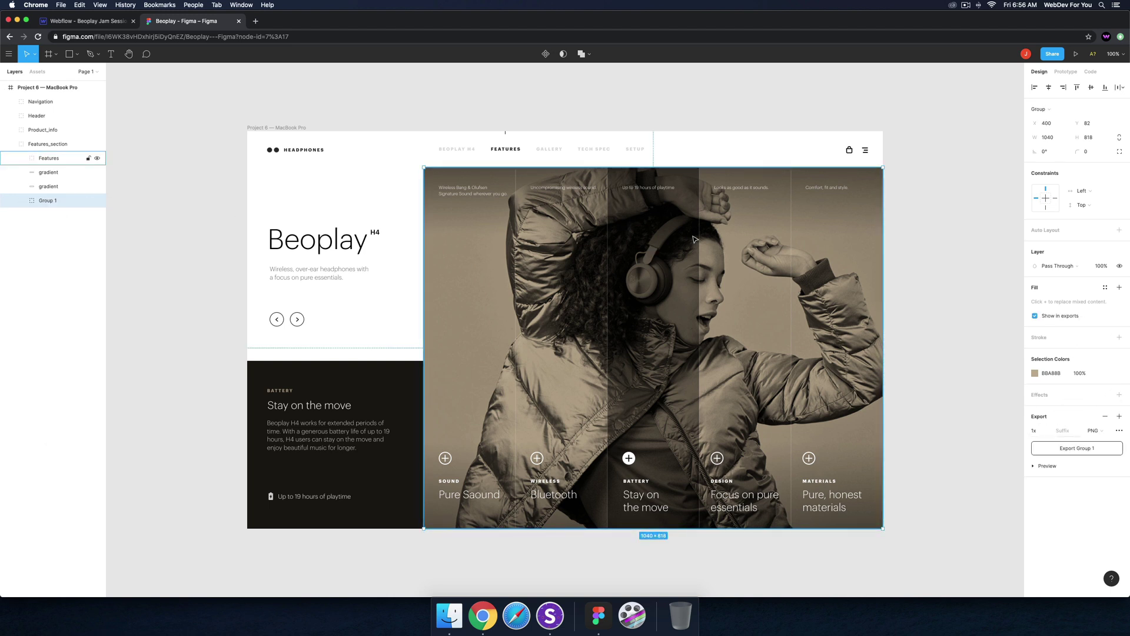
- Expand the new group and inspect its dim and bg_image layers
{"action": "left_click", "coordinate": [22, 201]}
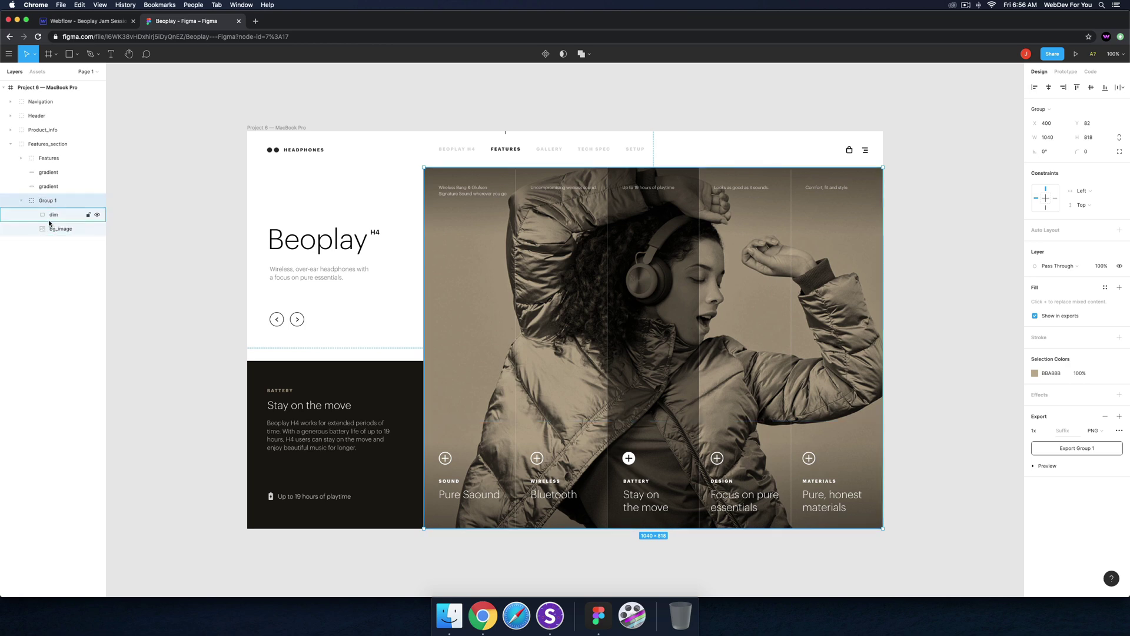
{"action": "left_click", "coordinate": [51, 217]}
{"action": "left_click", "coordinate": [59, 228]}
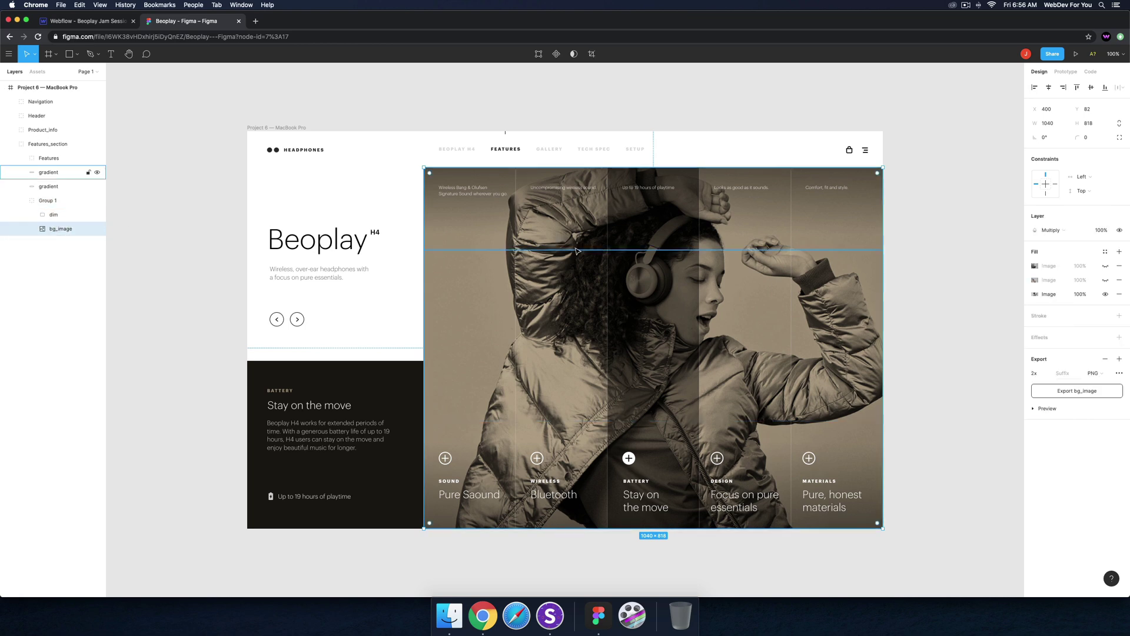
- Switch to Webflow and upload image-1.png, image-2.png and image-3.png from the beoplay folder to the project assets
{"action": "left_click", "coordinate": [114, 27]}
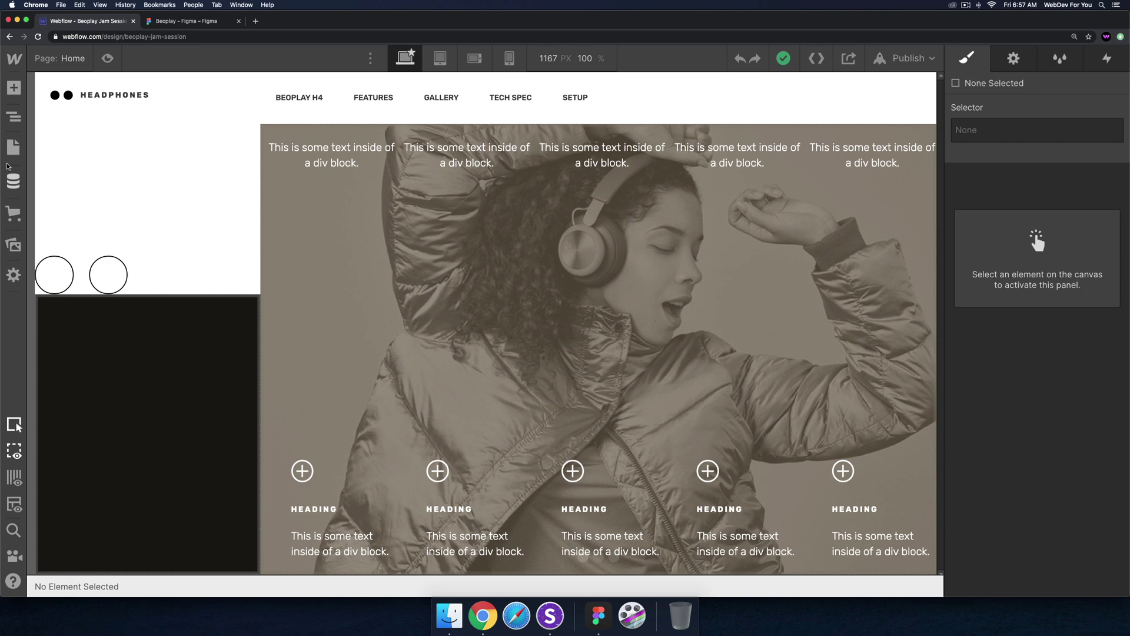
{"action": "left_click", "coordinate": [13, 244]}
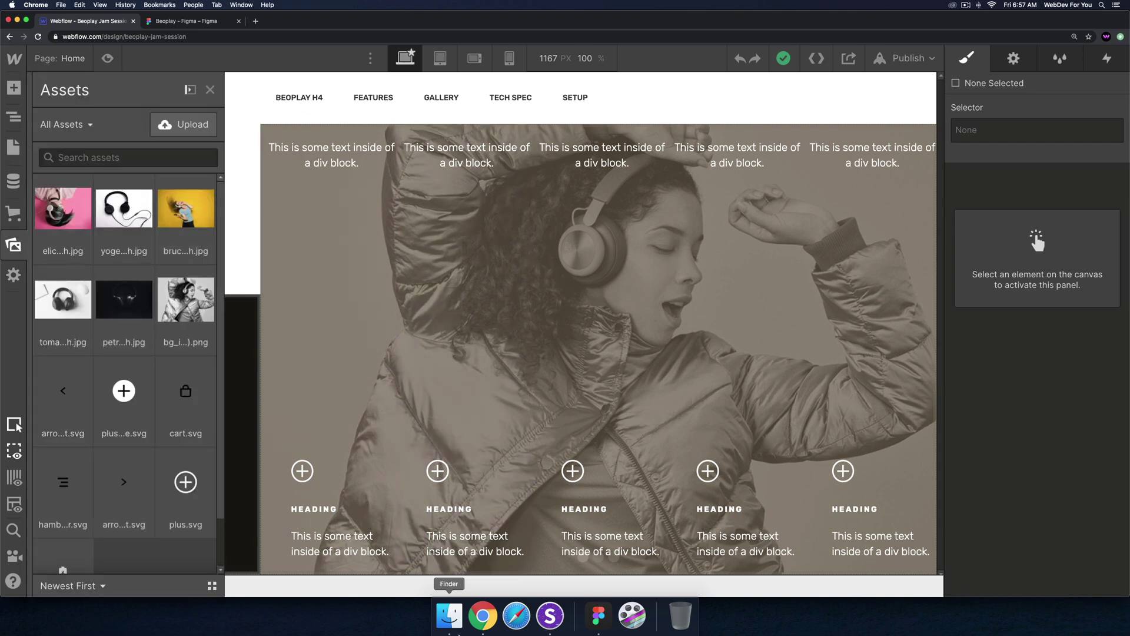
{"action": "left_click", "coordinate": [458, 631]}
{"action": "left_click", "coordinate": [698, 256], "text": "super"}
{"action": "left_click", "coordinate": [754, 256], "text": "super"}
{"action": "left_click_drag", "start_coordinate": [644, 257], "coordinate": [78, 275]}
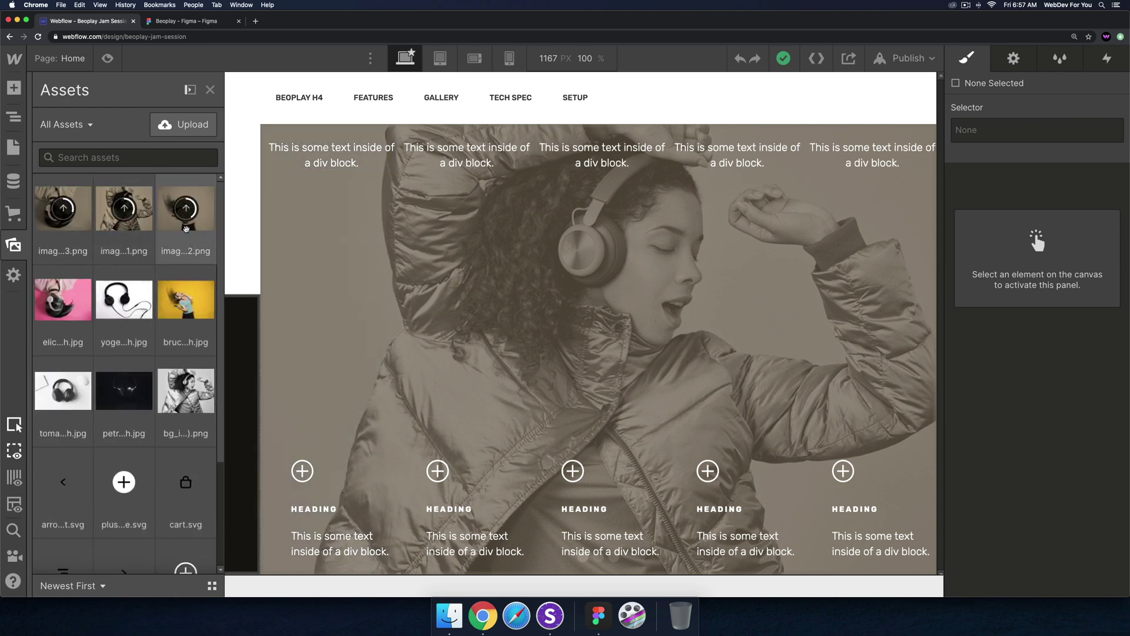
{"action": "left_click", "coordinate": [449, 615]}
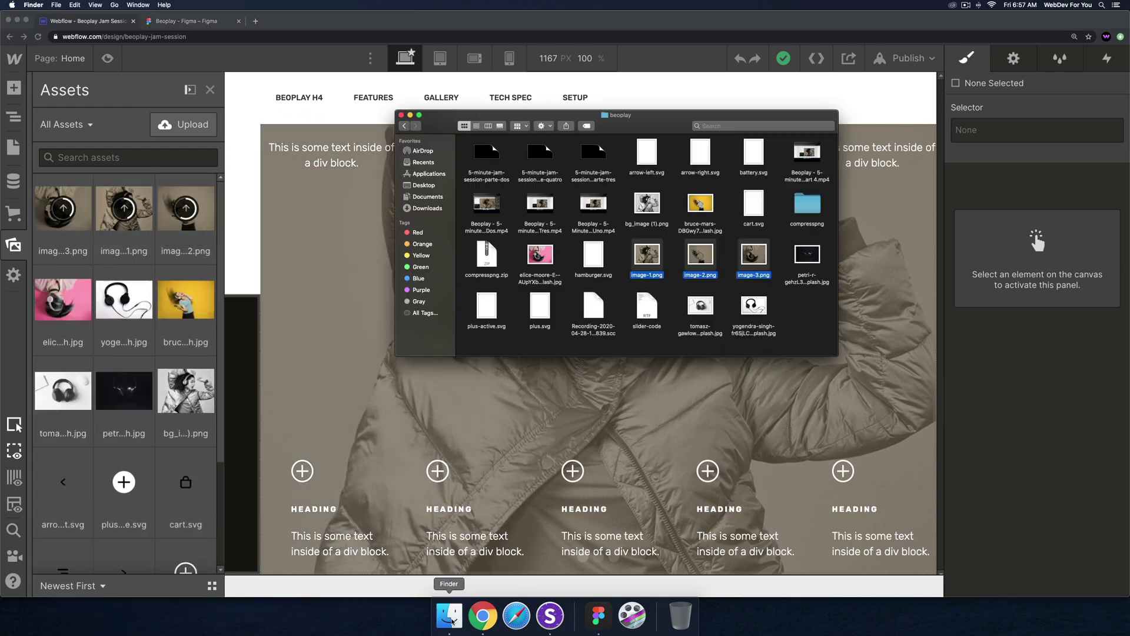
{"action": "key", "text": "super+Tab"}
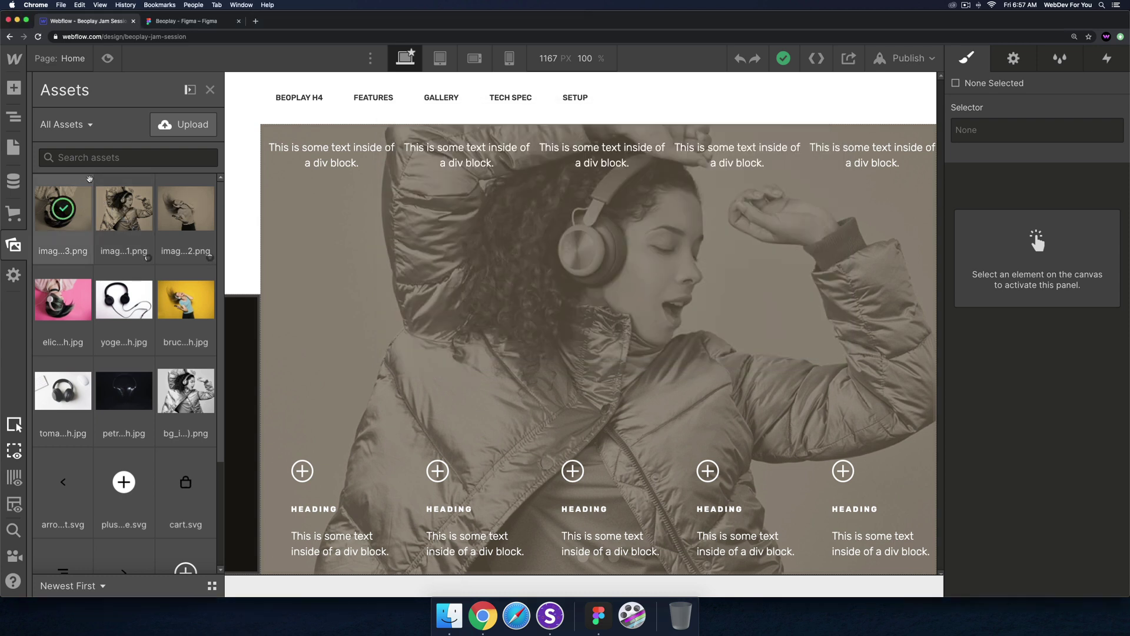
- Delete image-3.png, image-1.png and image-2.png from the project assets
{"action": "left_click", "coordinate": [84, 184]}
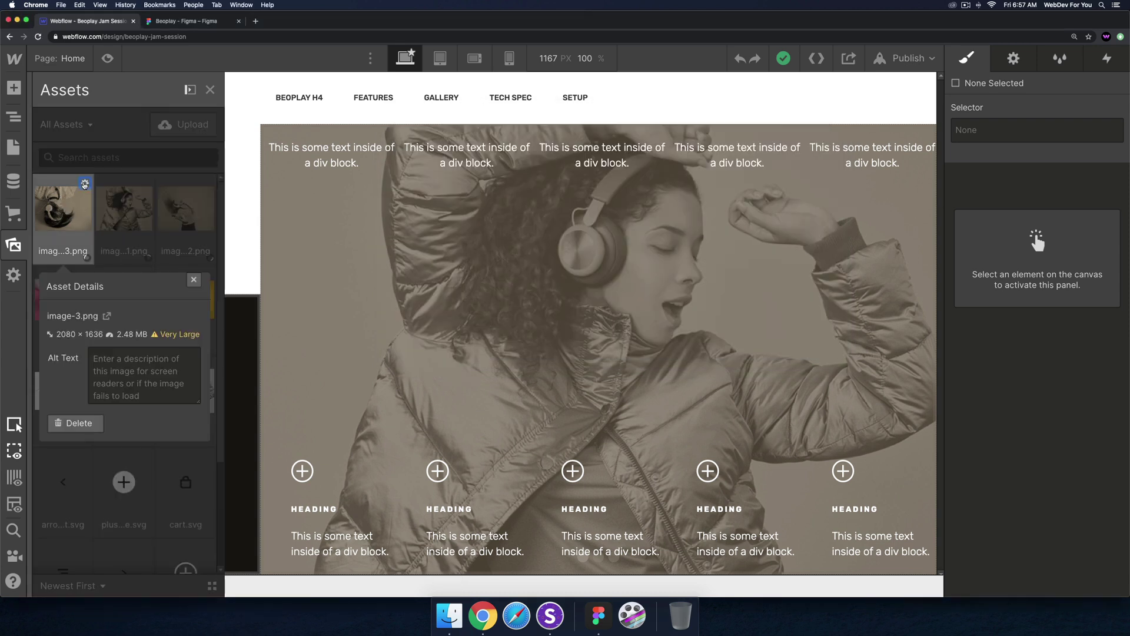
{"action": "left_click", "coordinate": [72, 424]}
{"action": "left_click", "coordinate": [78, 515]}
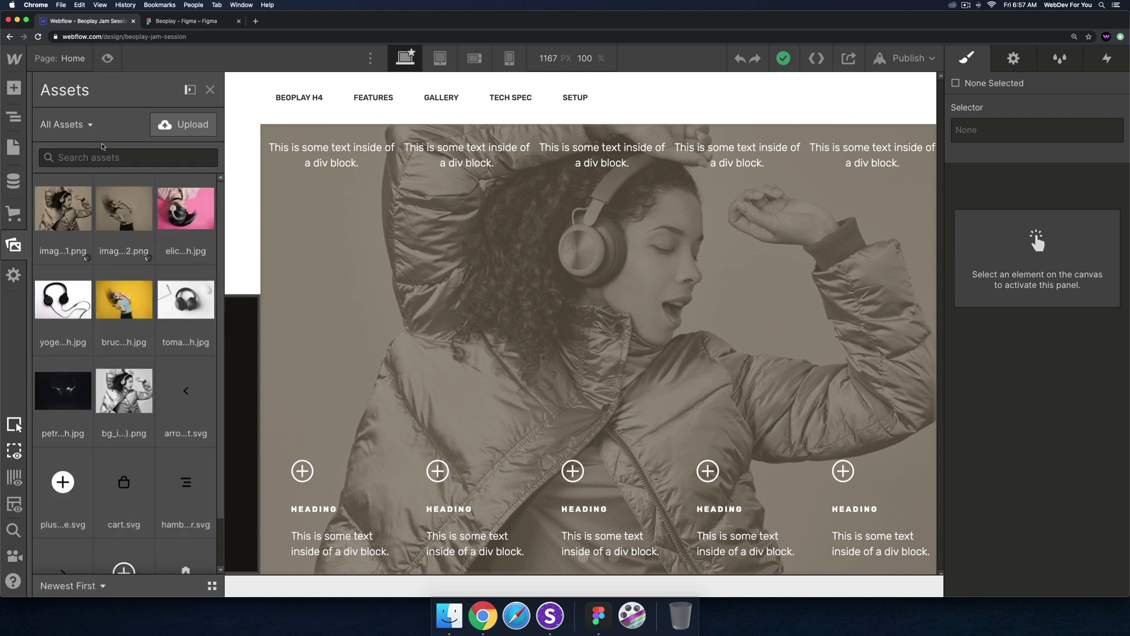
{"action": "left_click", "coordinate": [84, 183]}
{"action": "left_click", "coordinate": [75, 421]}
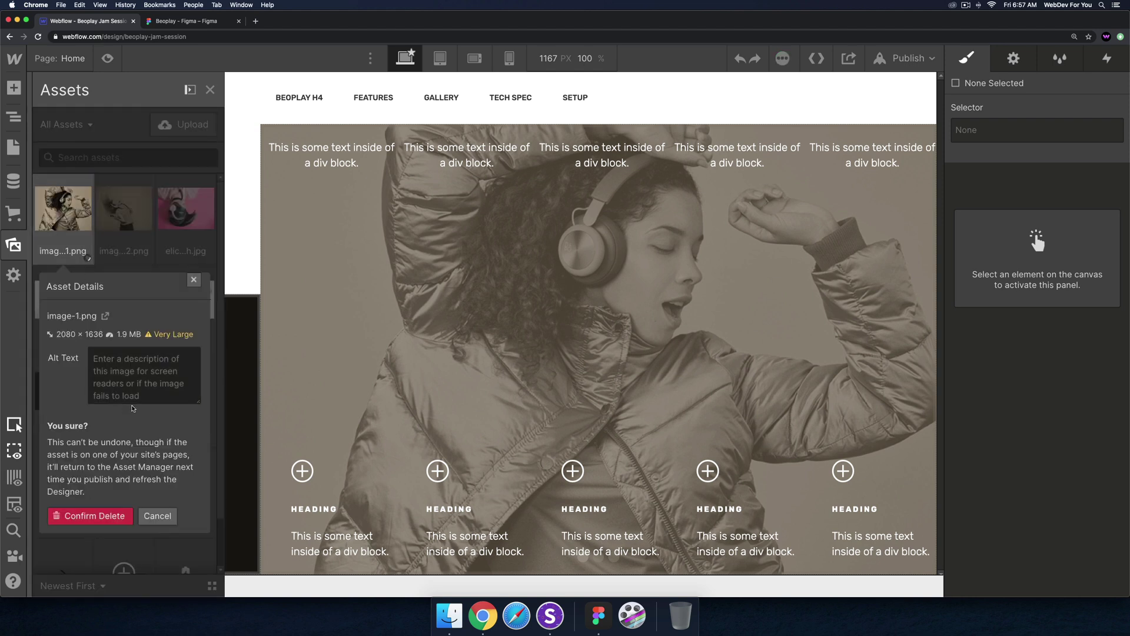
{"action": "left_click", "coordinate": [81, 516]}
{"action": "left_click", "coordinate": [86, 184]}
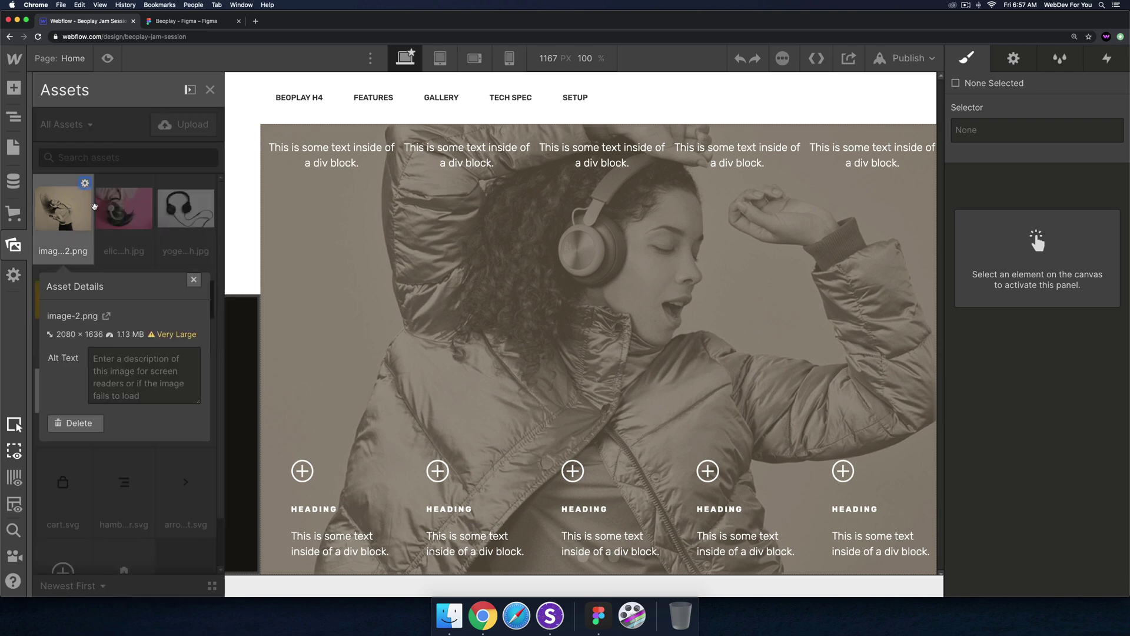
{"action": "left_click", "coordinate": [88, 425]}
{"action": "left_click", "coordinate": [90, 517]}
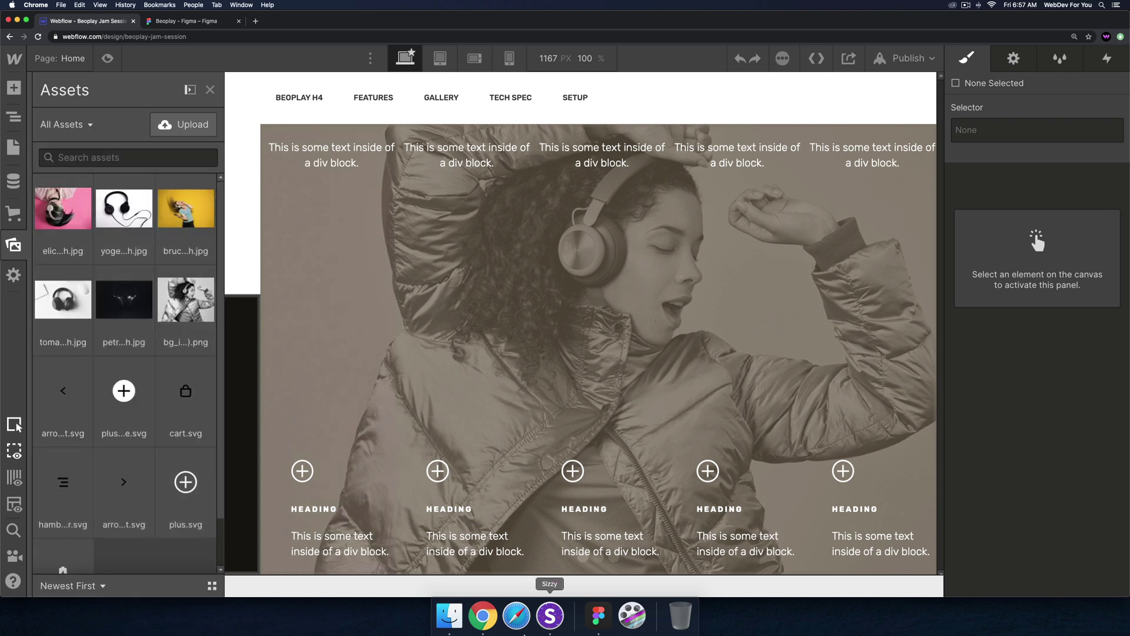
- Upload image-1-min.png, image-2-min.png and image-3-min.png from the compresspng folder to the Webflow project assets
{"action": "left_click", "coordinate": [449, 615]}
{"action": "left_click", "coordinate": [808, 206]}
{"action": "double_click", "coordinate": [807, 206]}
{"action": "key", "text": "super+a"}
{"action": "left_click_drag", "start_coordinate": [530, 151], "coordinate": [77, 288]}
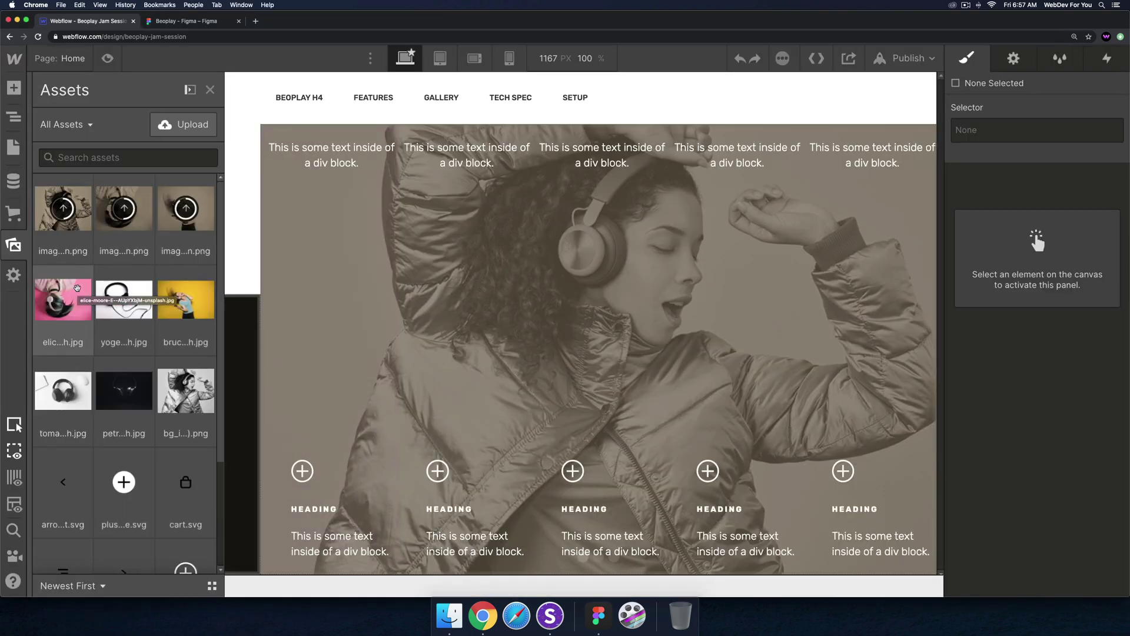
{"action": "left_click", "coordinate": [449, 616]}
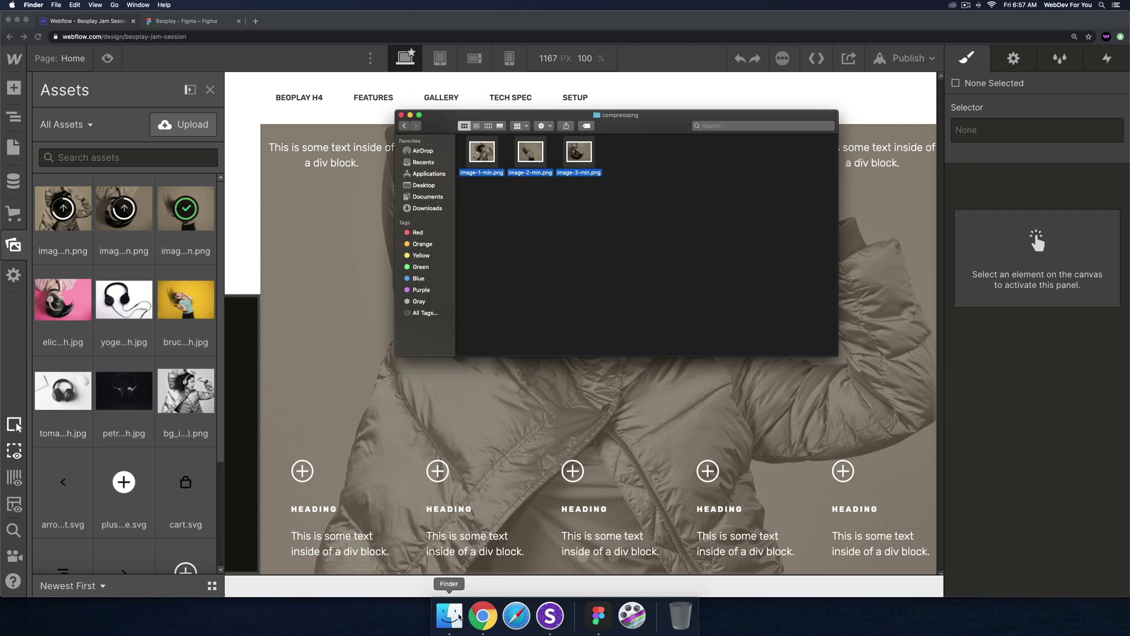
{"action": "left_click", "coordinate": [669, 160]}
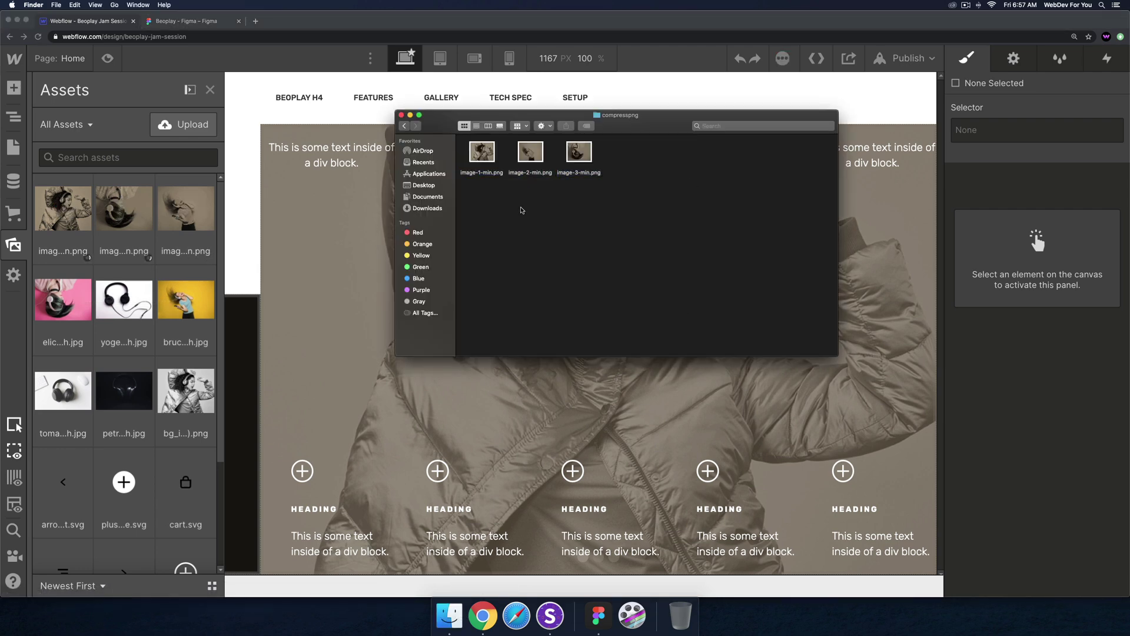
{"action": "left_click", "coordinate": [448, 292]}
{"action": "left_click", "coordinate": [13, 244]}
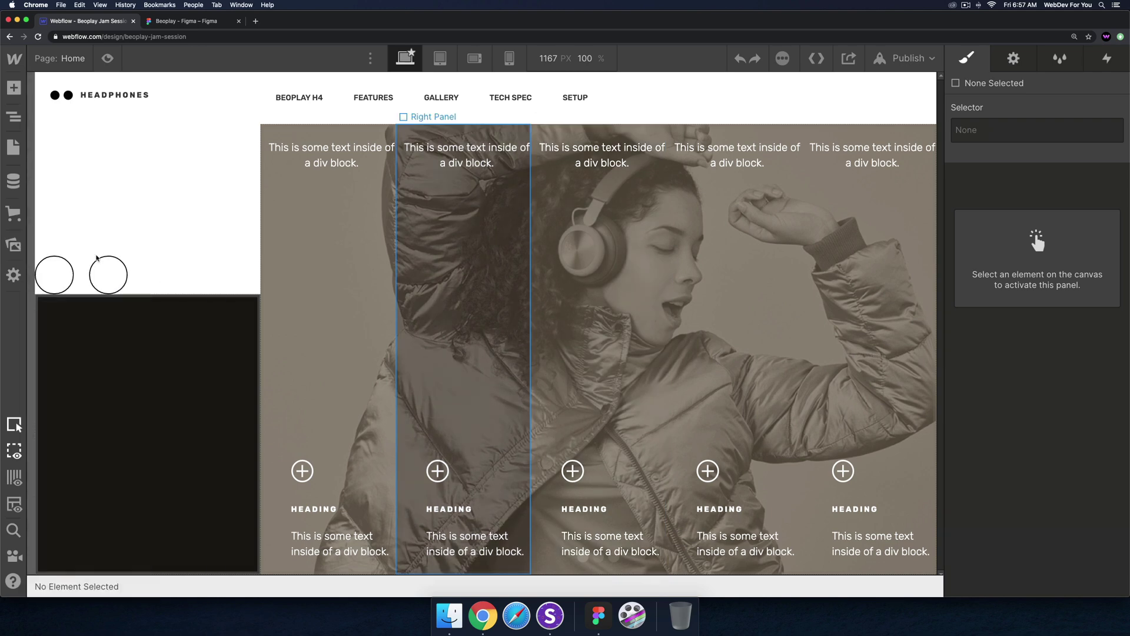
- Replace the background image of the first slide in the slider's mask with image-1-min.png
{"action": "left_click", "coordinate": [13, 147]}
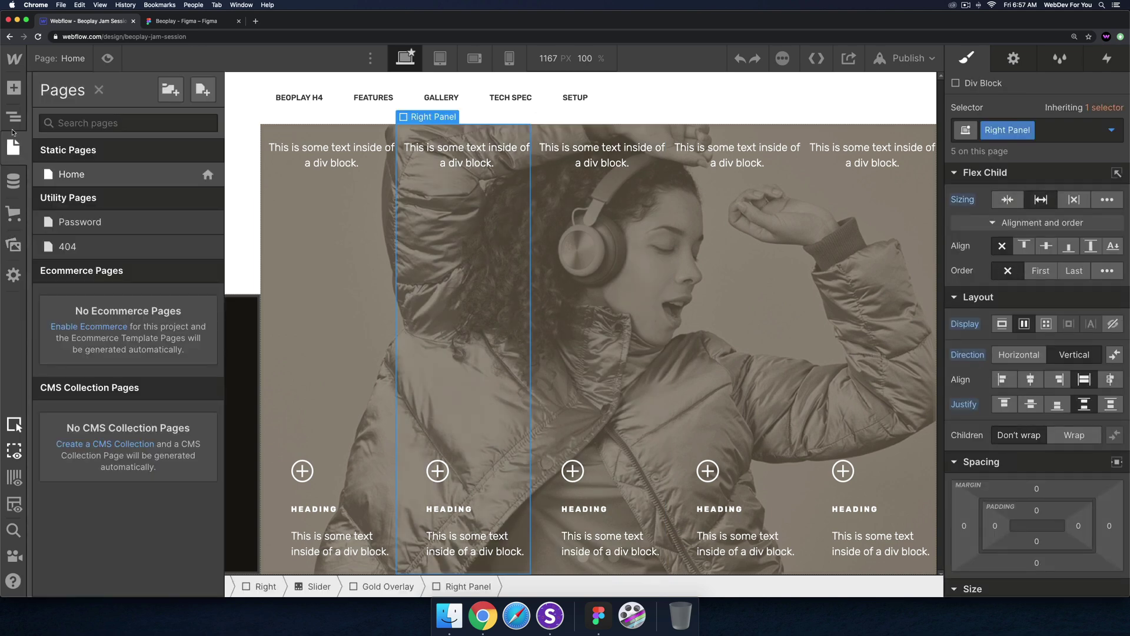
{"action": "left_click", "coordinate": [13, 117]}
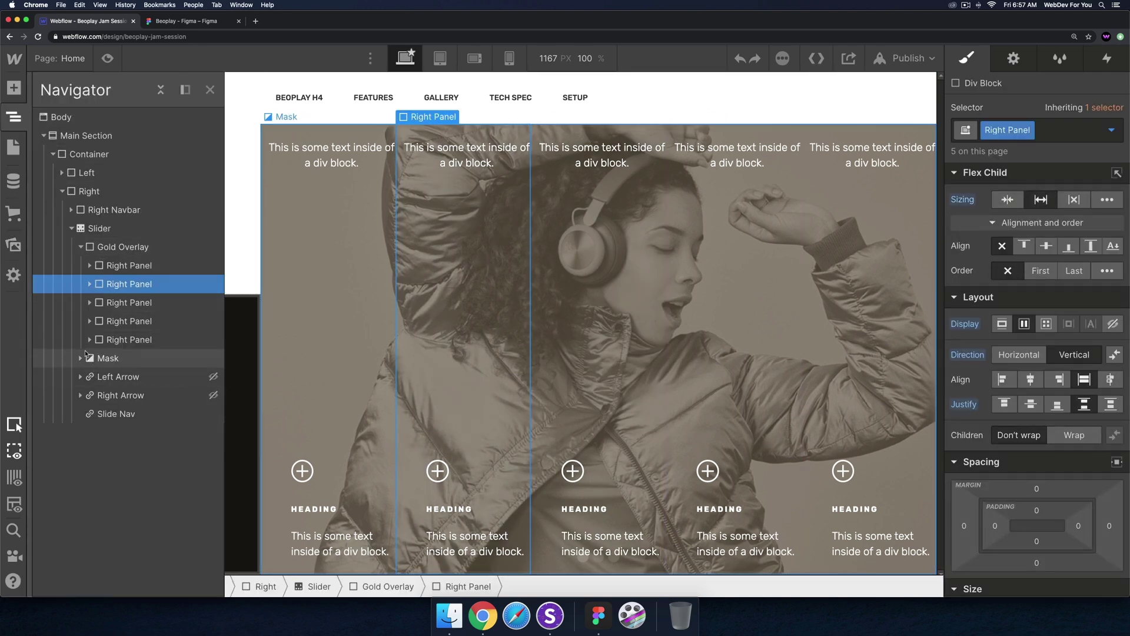
{"action": "left_click", "coordinate": [81, 358]}
{"action": "left_click", "coordinate": [111, 377]}
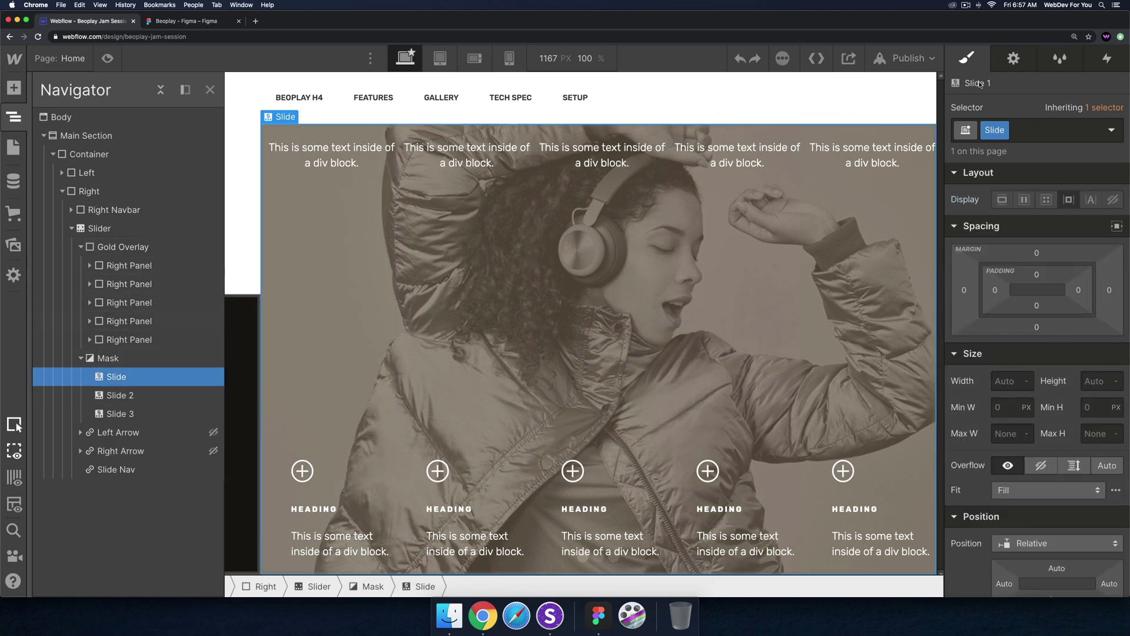
{"action": "scroll", "coordinate": [1102, 305], "scroll_direction": "down", "scroll_amount": 10}
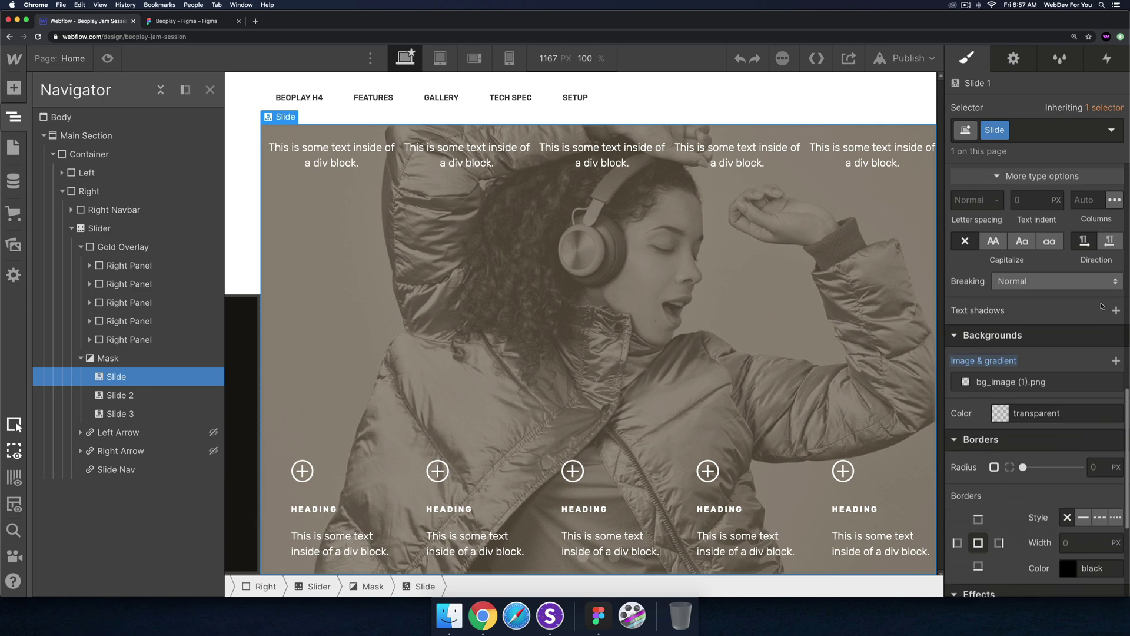
{"action": "left_click", "coordinate": [1046, 381]}
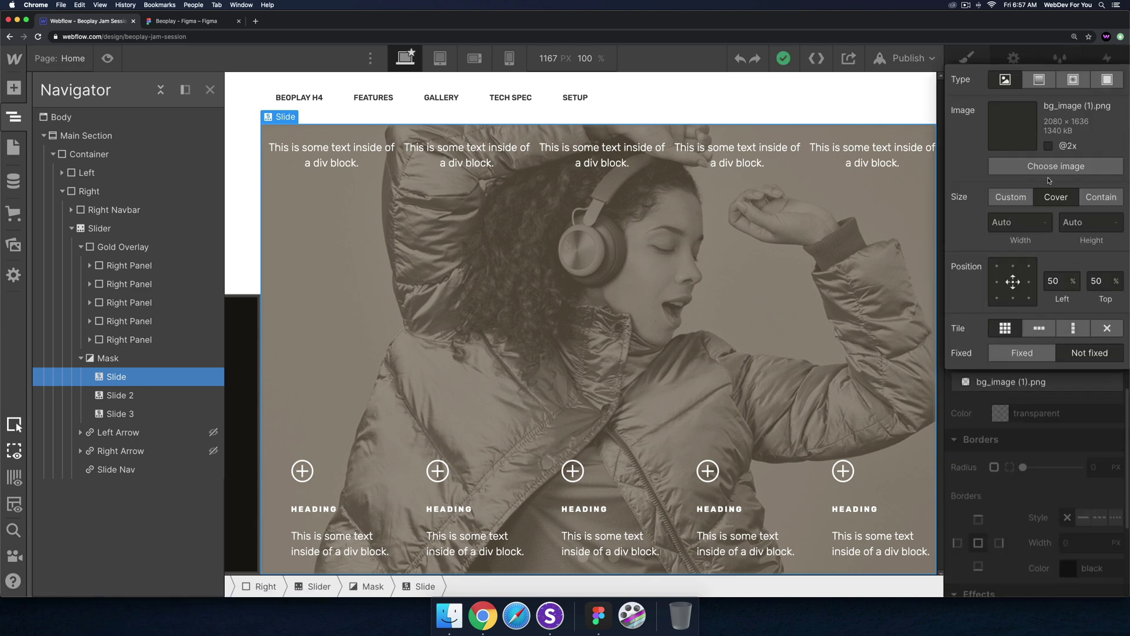
{"action": "left_click", "coordinate": [1056, 166]}
{"action": "left_click", "coordinate": [45, 189]}
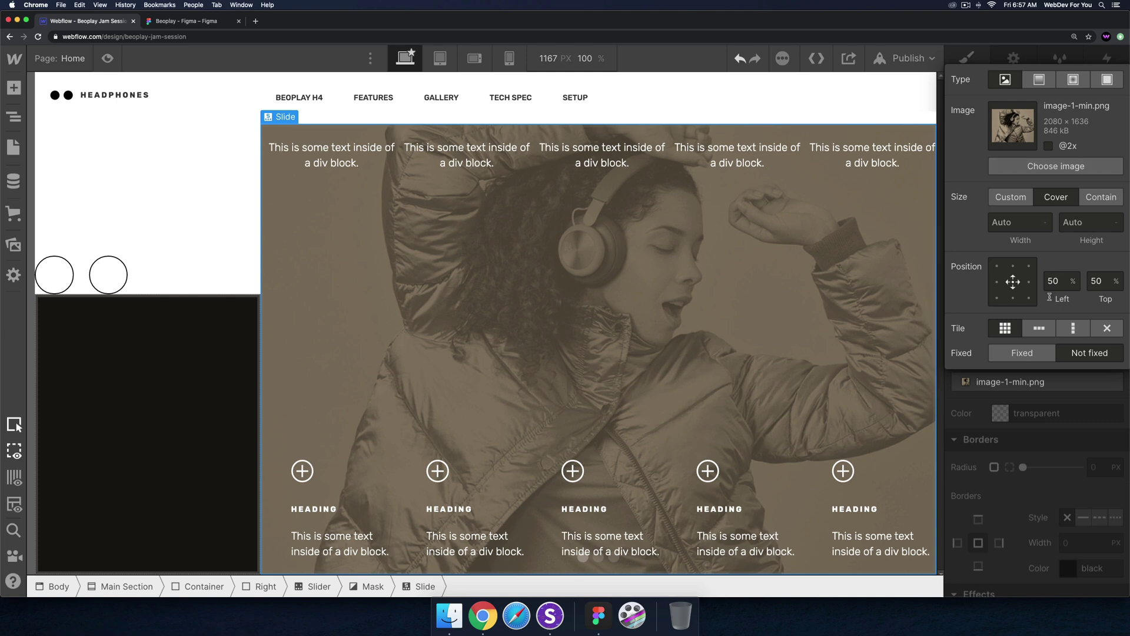
- Replace the background image of Slide 2 in the slider's mask with image-2-min.png
{"action": "key", "text": "Escape"}
{"action": "left_click", "coordinate": [14, 116]}
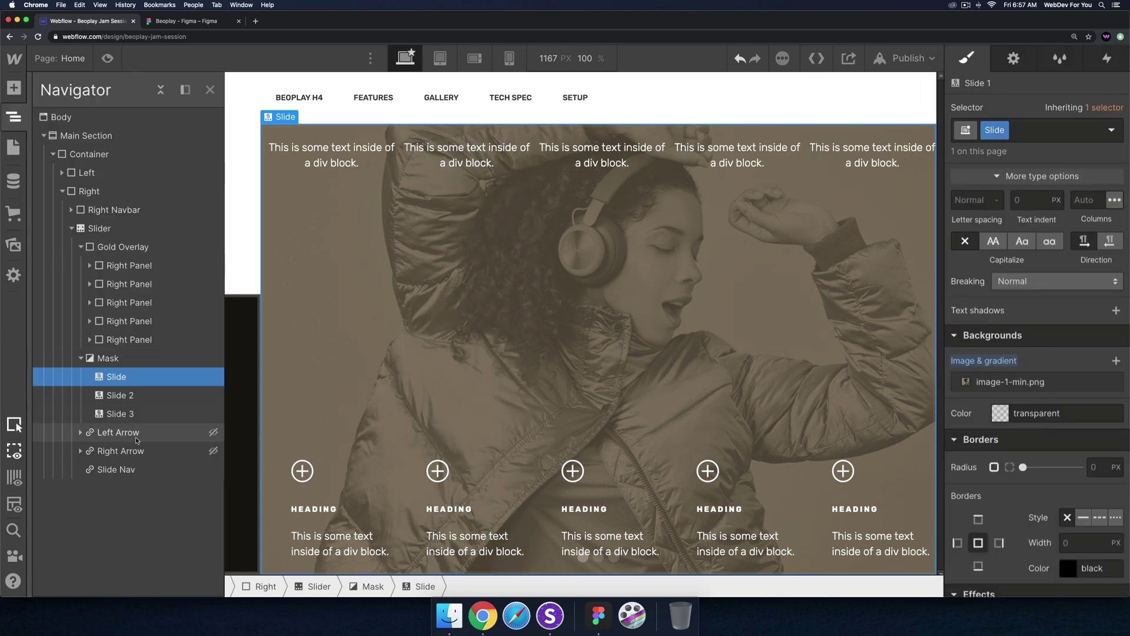
{"action": "left_click", "coordinate": [120, 395]}
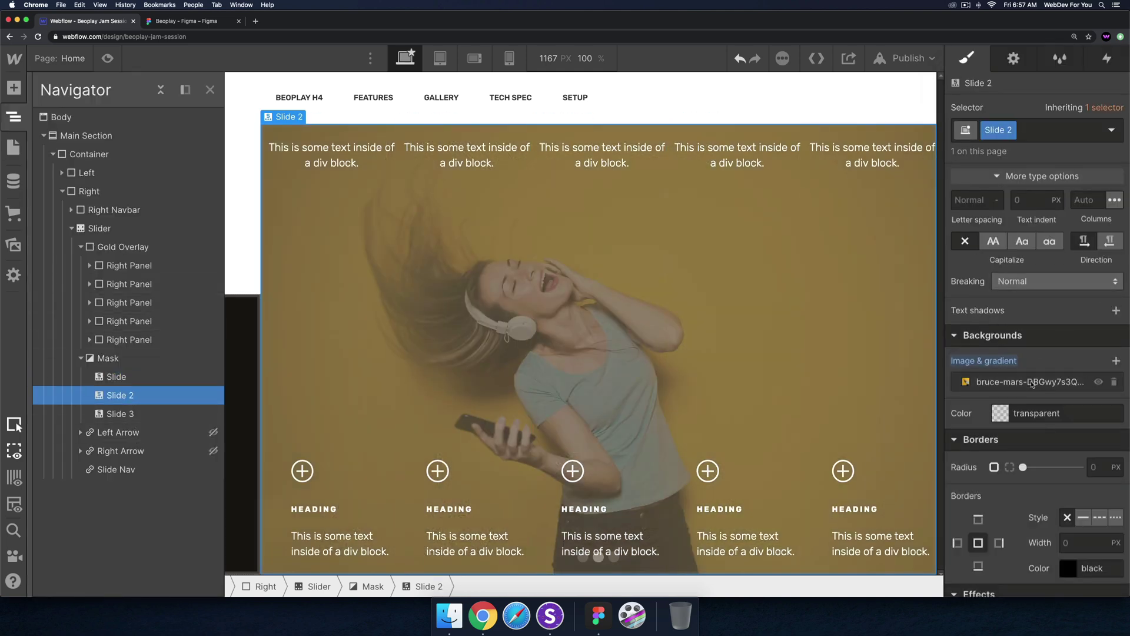
{"action": "left_click", "coordinate": [1031, 382]}
{"action": "left_click", "coordinate": [1056, 166]}
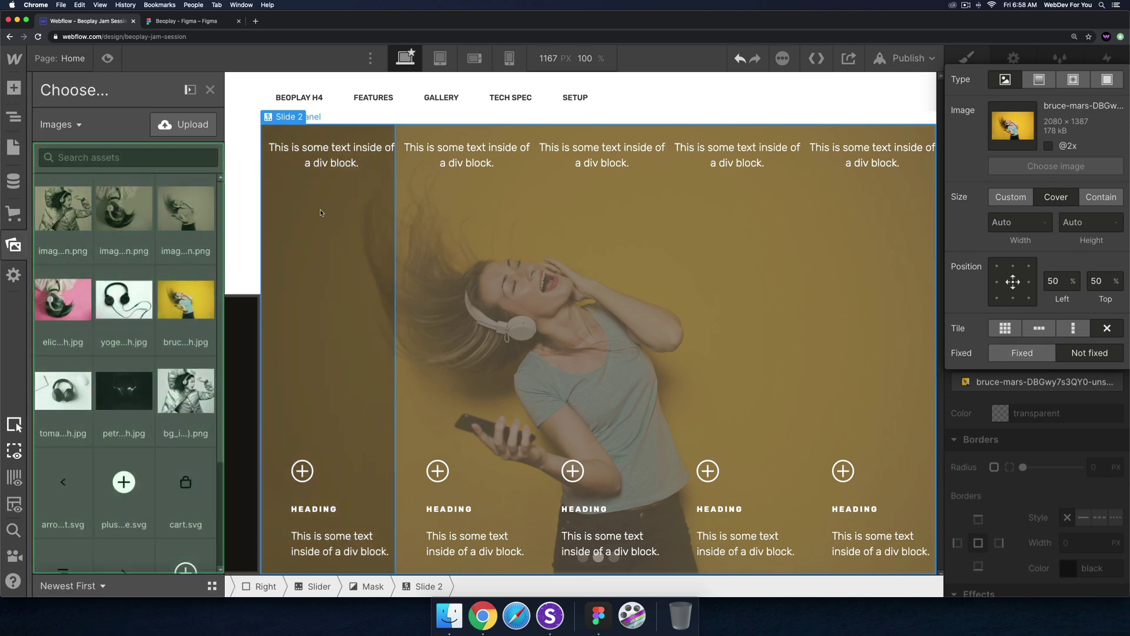
{"action": "left_click", "coordinate": [185, 207]}
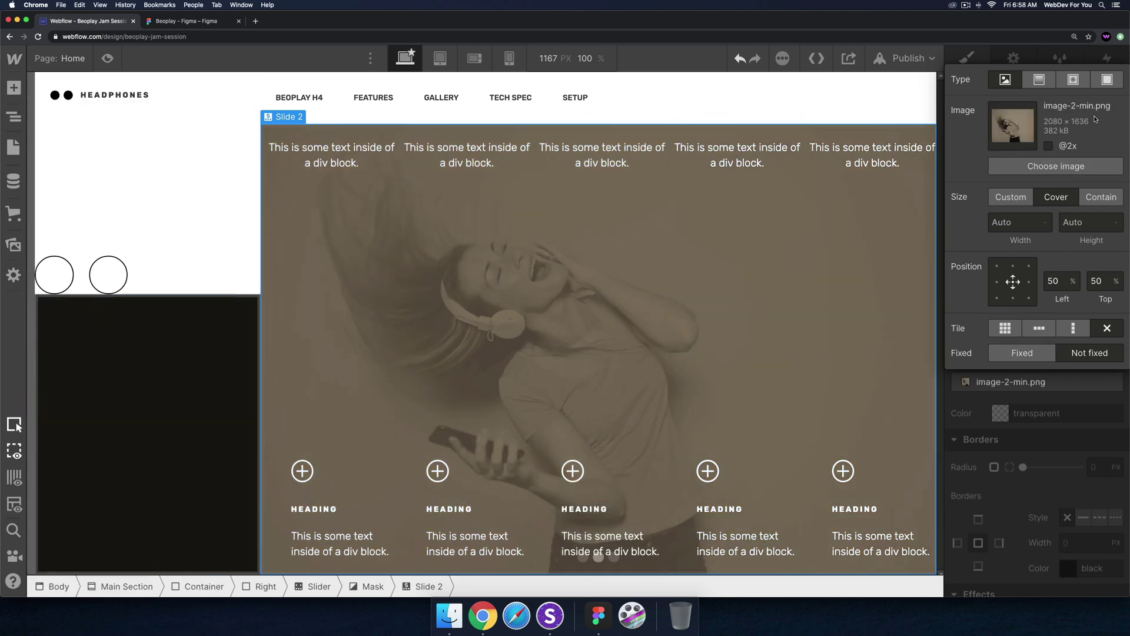
{"action": "key", "text": "Escape"}
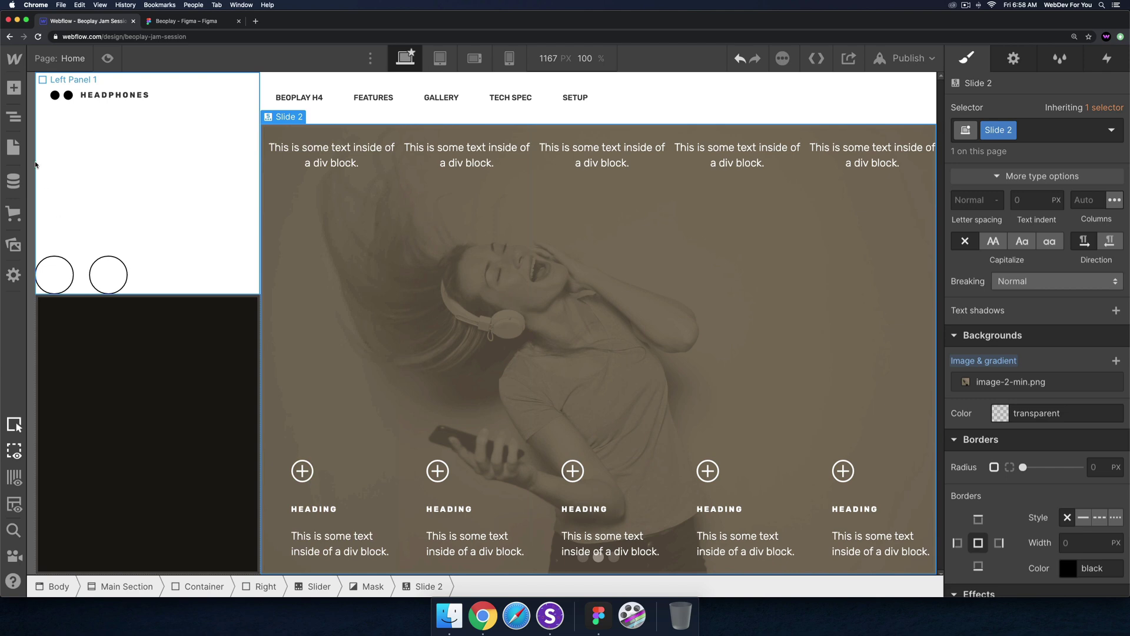
- Replace the background image of Slide 3 in the slider's mask with image-3-min.png
{"action": "left_click", "coordinate": [13, 116]}
{"action": "left_click", "coordinate": [106, 415]}
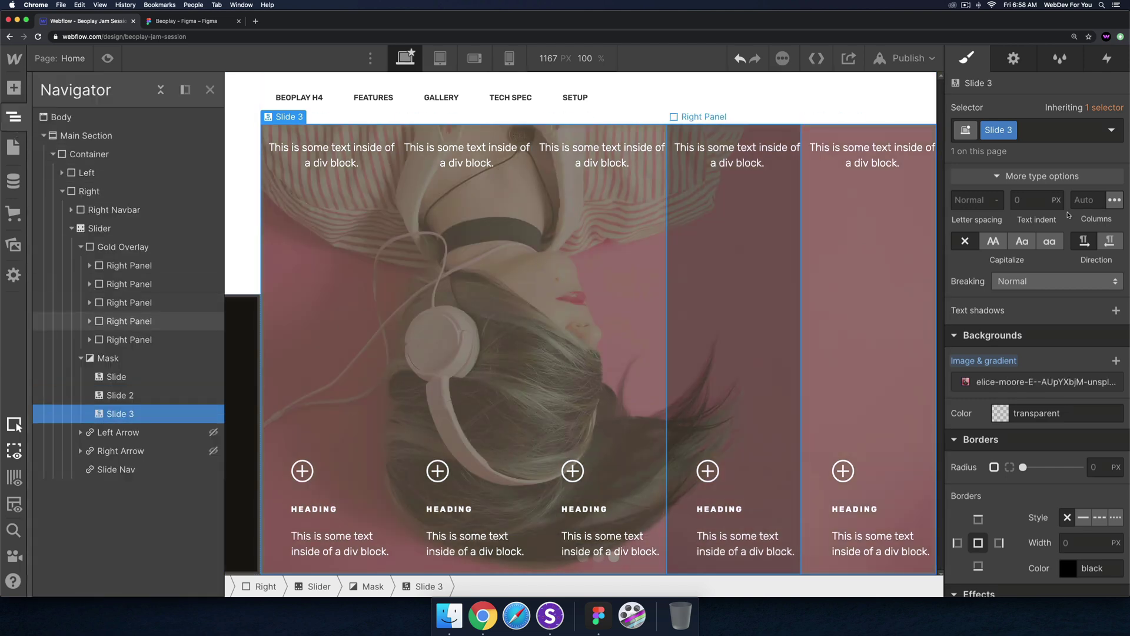
{"action": "left_click", "coordinate": [1054, 382]}
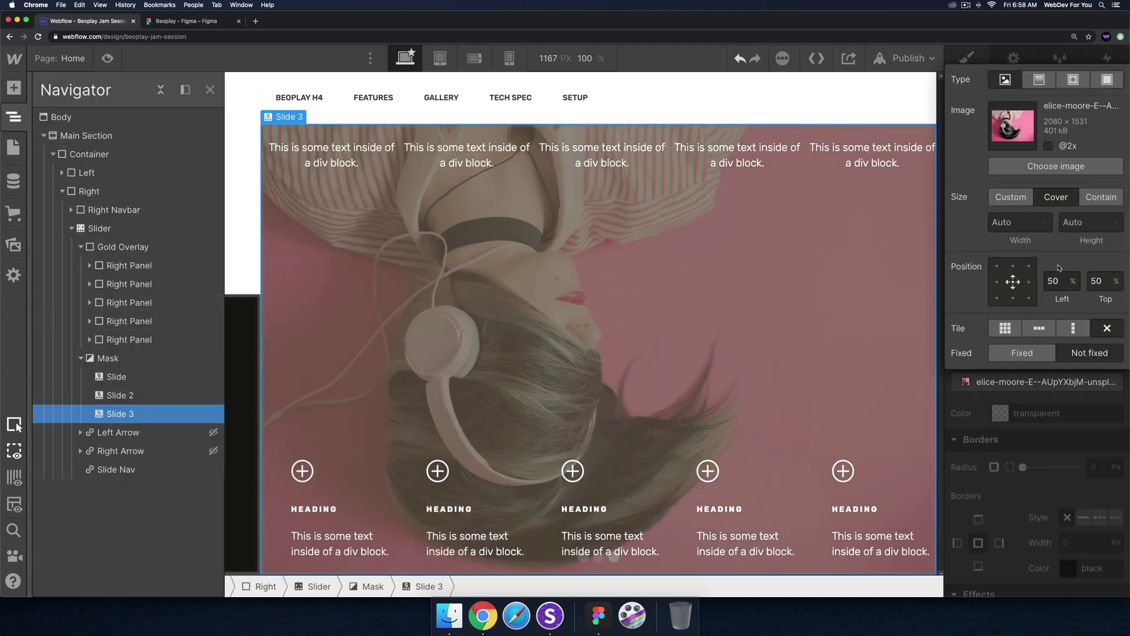
{"action": "left_click", "coordinate": [1058, 171]}
{"action": "left_click", "coordinate": [126, 210]}
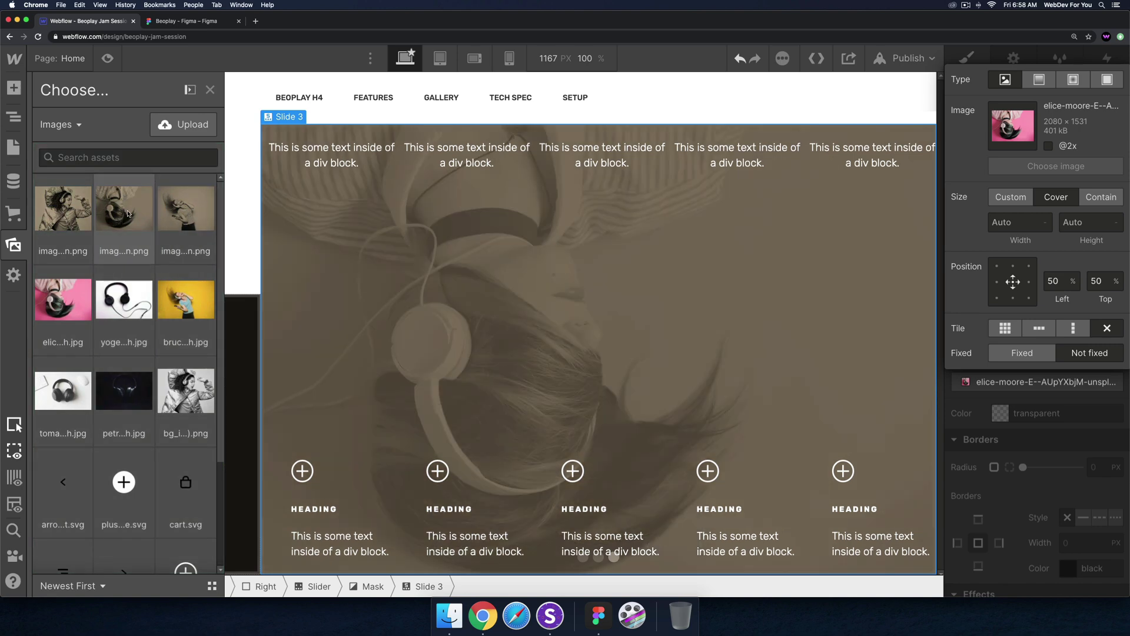
{"action": "left_click", "coordinate": [463, 330]}
- Rename the class of the Right div block inside the Container to Right Section
{"action": "left_click", "coordinate": [13, 117]}
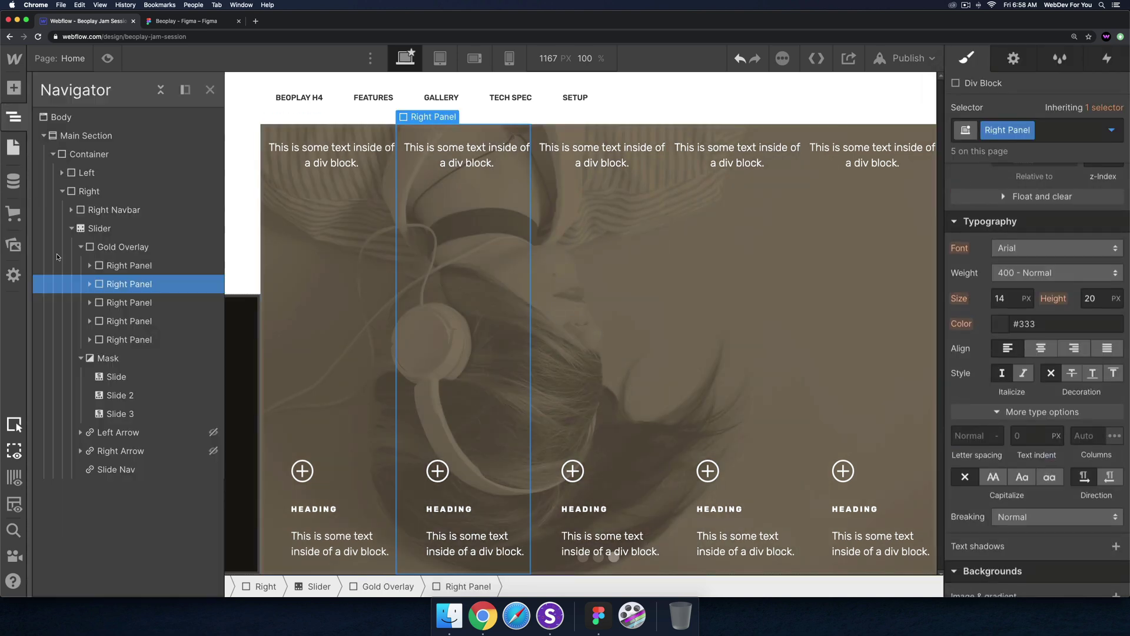
{"action": "left_click", "coordinate": [110, 377]}
{"action": "left_click", "coordinate": [101, 231]}
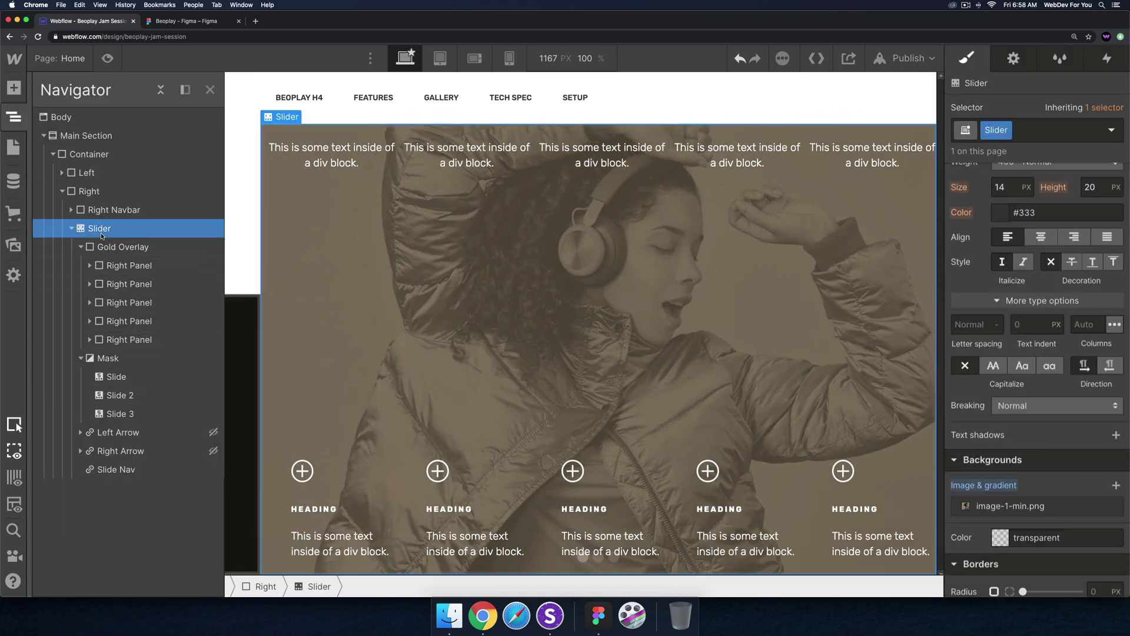
{"action": "left_click", "coordinate": [116, 248]}
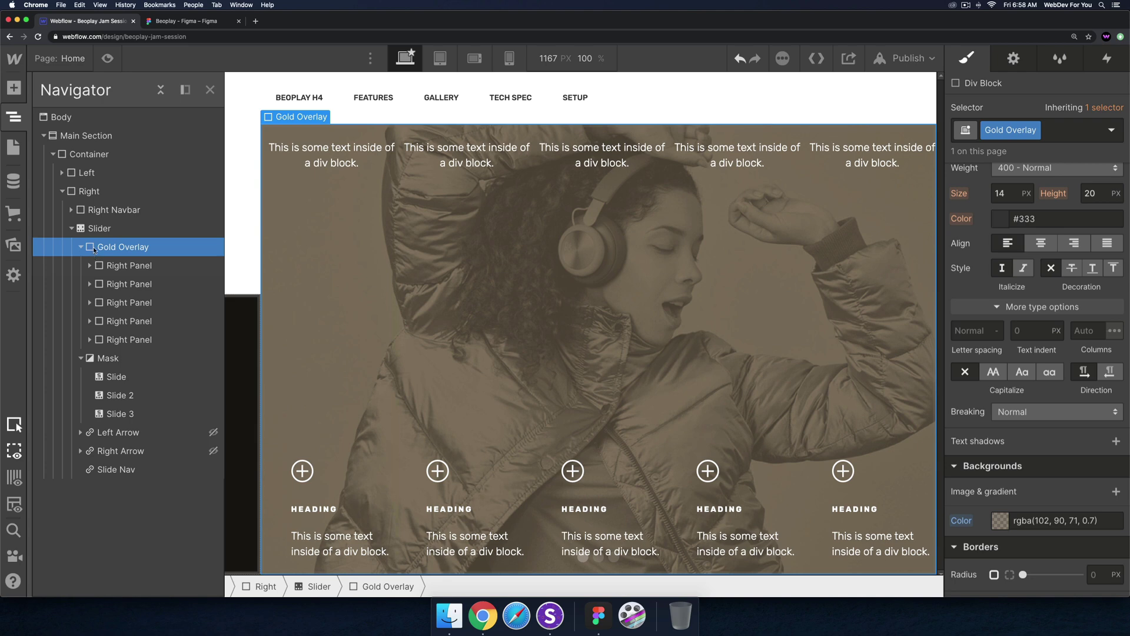
{"action": "left_click", "coordinate": [97, 192]}
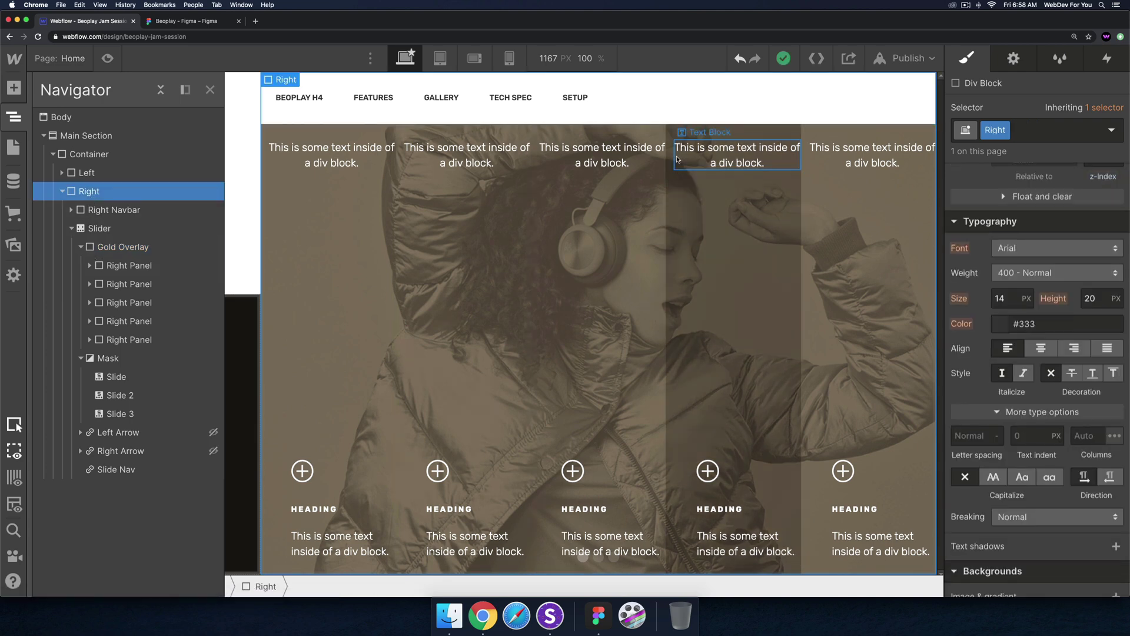
{"action": "double_click", "coordinate": [987, 130]}
{"action": "type", "text": "Right Section"}
{"action": "key", "text": "Return"}
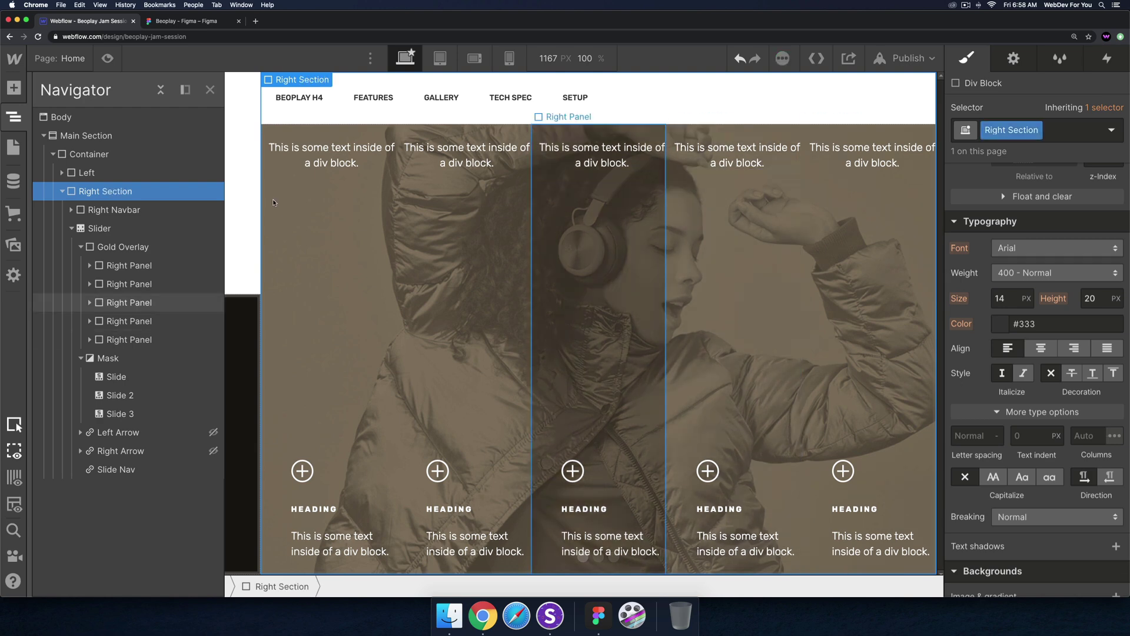
- Rename the class of the Left div block inside the Container to Left Section
{"action": "left_click", "coordinate": [131, 176]}
{"action": "double_click", "coordinate": [992, 129]}
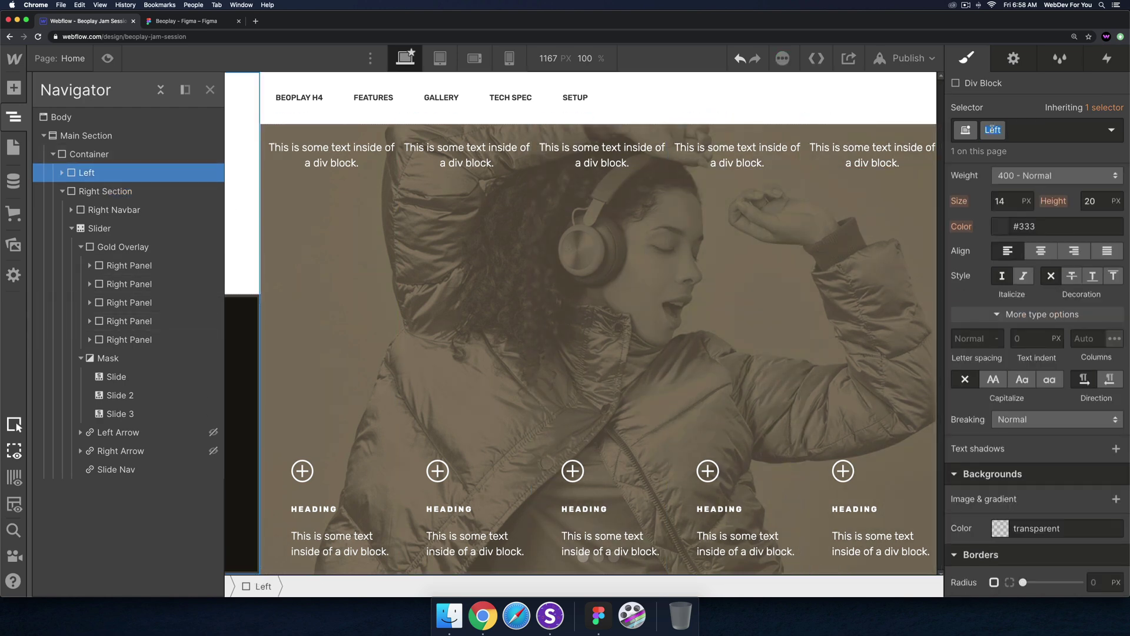
{"action": "type", "text": "Left Section"}
{"action": "key", "text": "Return"}
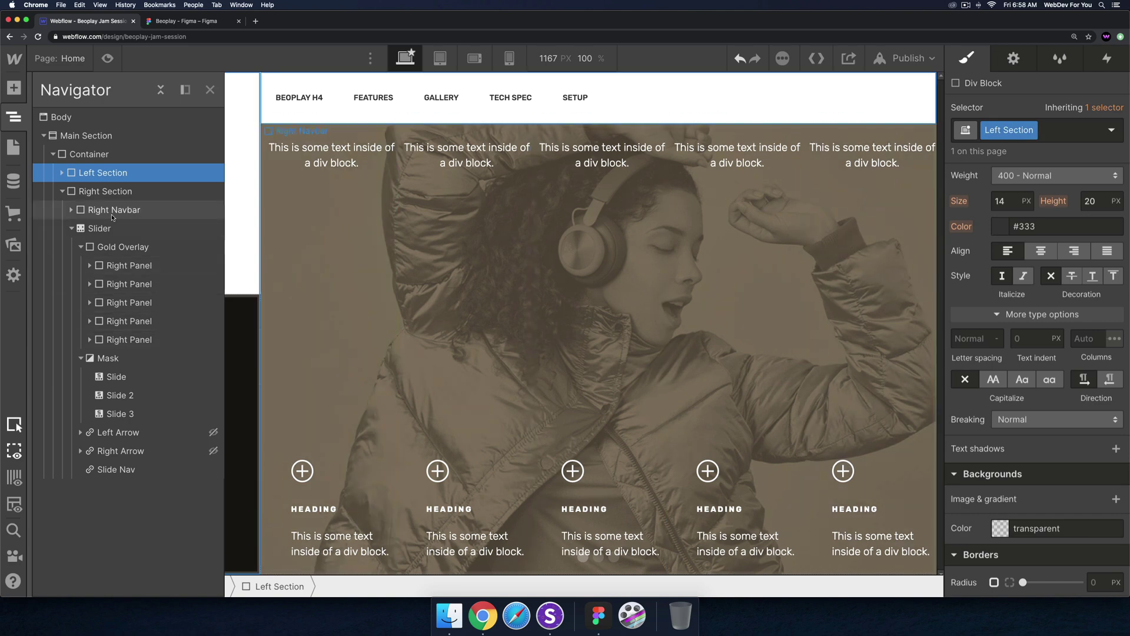
- Move the Gold Overlay with its panels out of the Slider into the Right Section, between the Right Navbar and the Slider
{"action": "left_click", "coordinate": [76, 193]}
{"action": "left_click", "coordinate": [123, 253]}
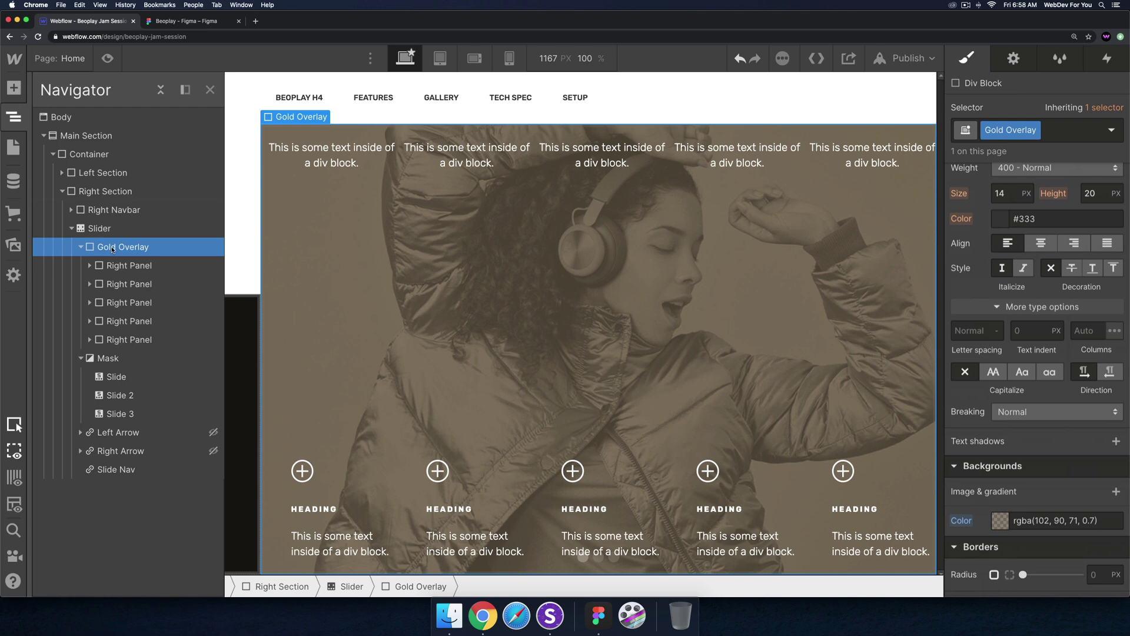
{"action": "left_click_drag", "start_coordinate": [110, 248], "coordinate": [114, 229]}
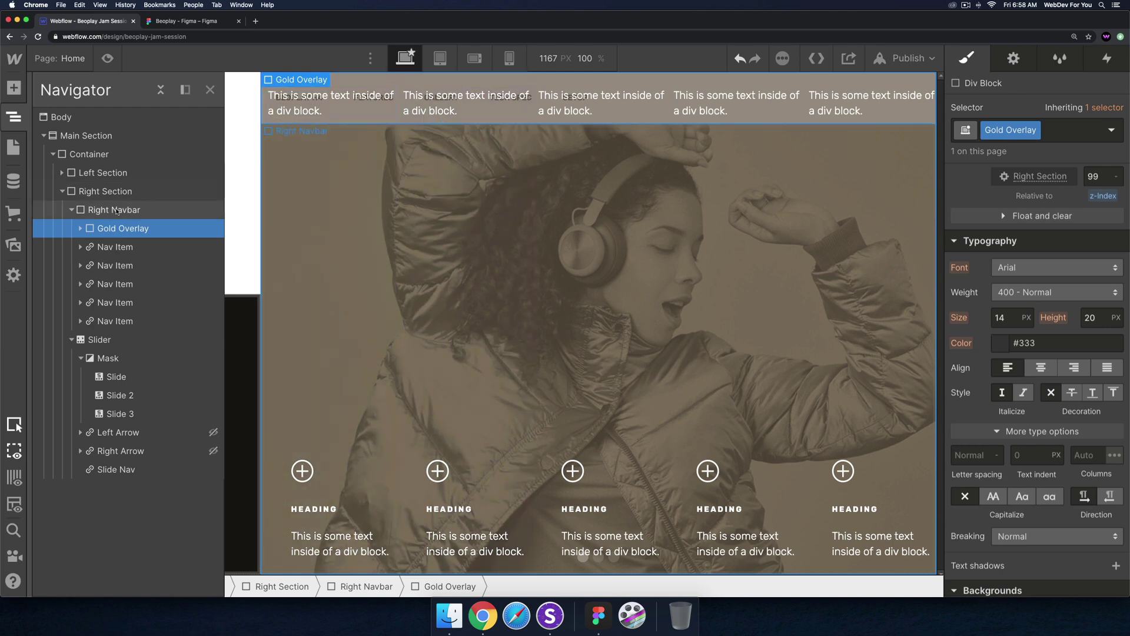
{"action": "left_click", "coordinate": [115, 211]}
{"action": "left_click", "coordinate": [88, 227]}
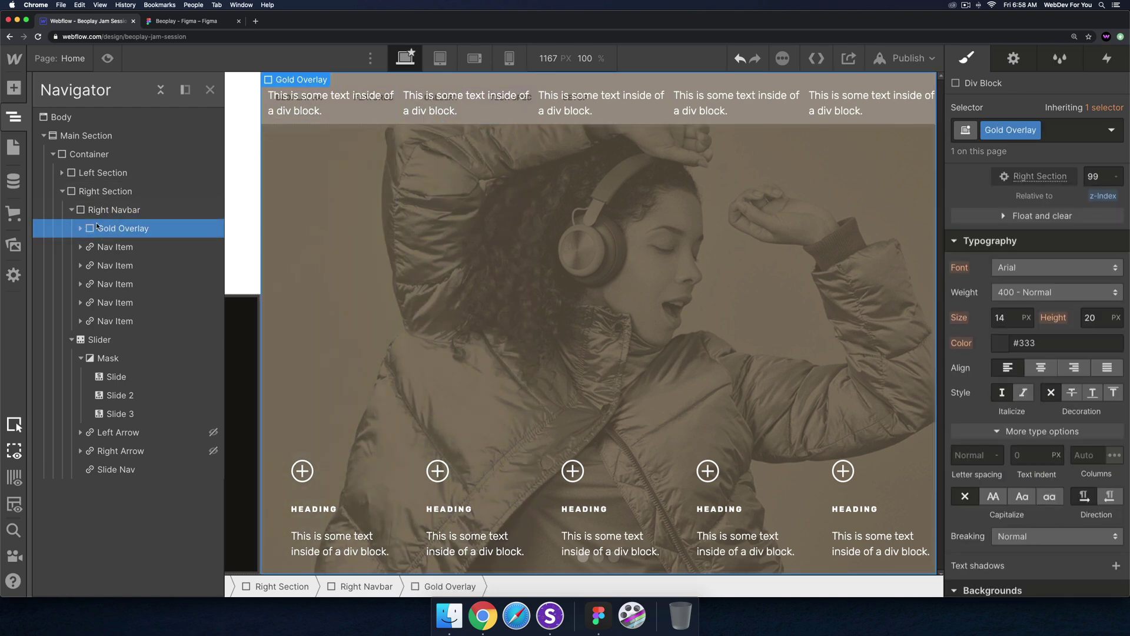
{"action": "left_click_drag", "start_coordinate": [93, 225], "coordinate": [101, 200]}
{"action": "left_click", "coordinate": [72, 229]}
{"action": "left_click", "coordinate": [71, 228]}
{"action": "left_click", "coordinate": [71, 228]}
{"action": "left_click", "coordinate": [111, 230]}
- Change the Gold Overlay's position setting to Relative
{"action": "left_click", "coordinate": [110, 213]}
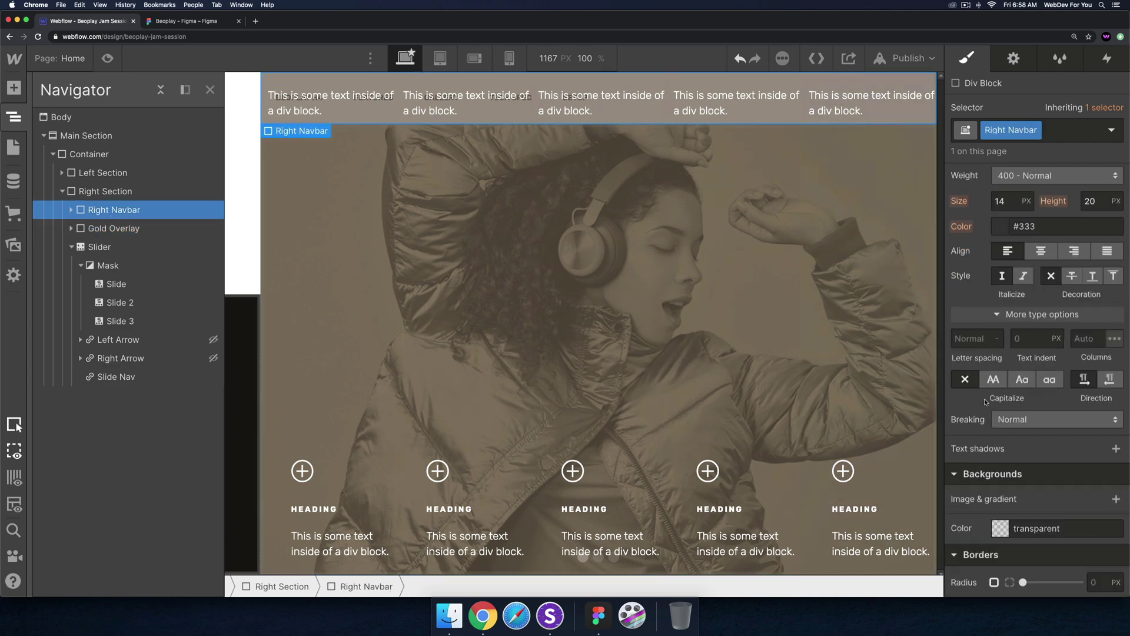
{"action": "scroll", "coordinate": [1012, 422], "scroll_direction": "down", "scroll_amount": 5}
{"action": "scroll", "coordinate": [1013, 424], "scroll_direction": "up", "scroll_amount": 5}
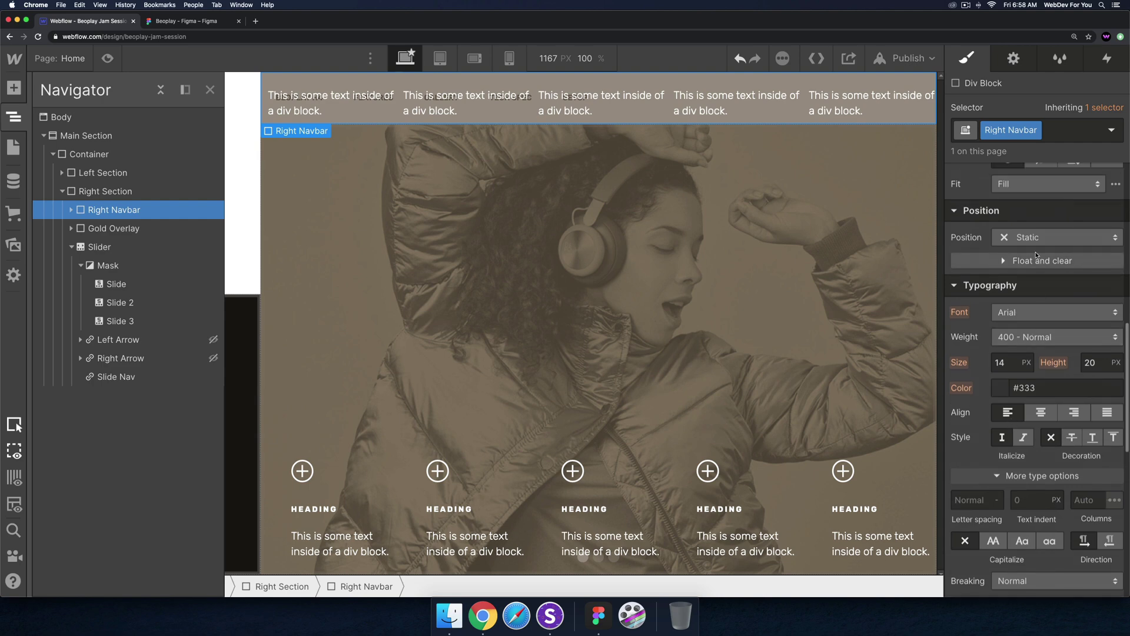
{"action": "left_click", "coordinate": [130, 229]}
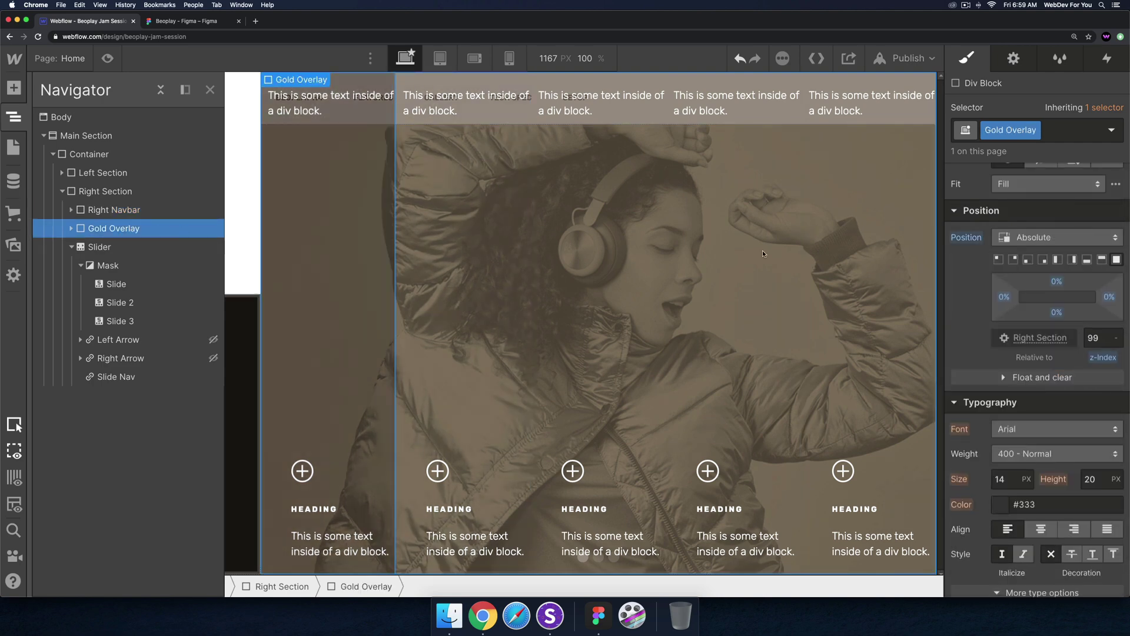
{"action": "left_click", "coordinate": [1039, 238]}
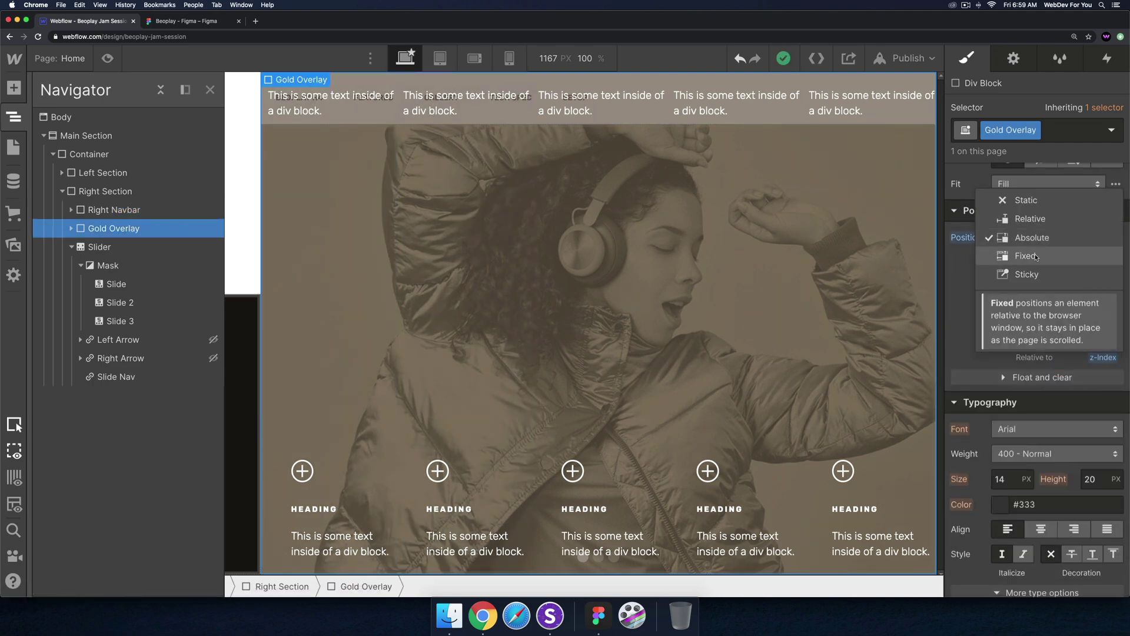
{"action": "left_click", "coordinate": [1039, 237]}
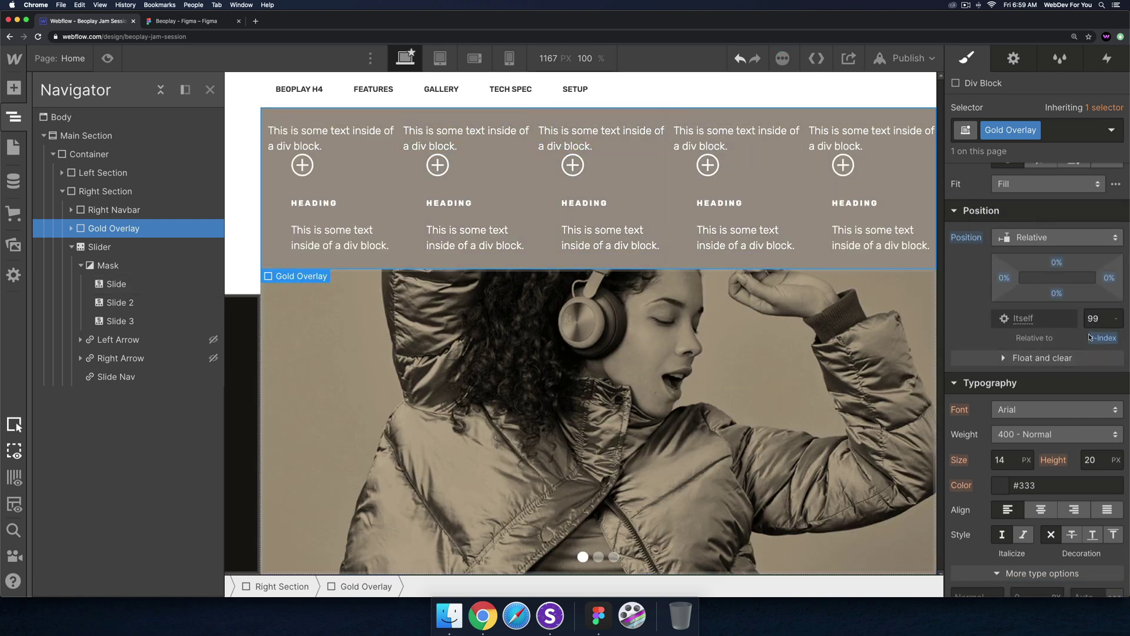
- Set the Gold Overlay's height to 100%
{"action": "scroll", "coordinate": [1089, 337], "scroll_direction": "up", "scroll_amount": 3}
{"action": "left_click", "coordinate": [1099, 252]}
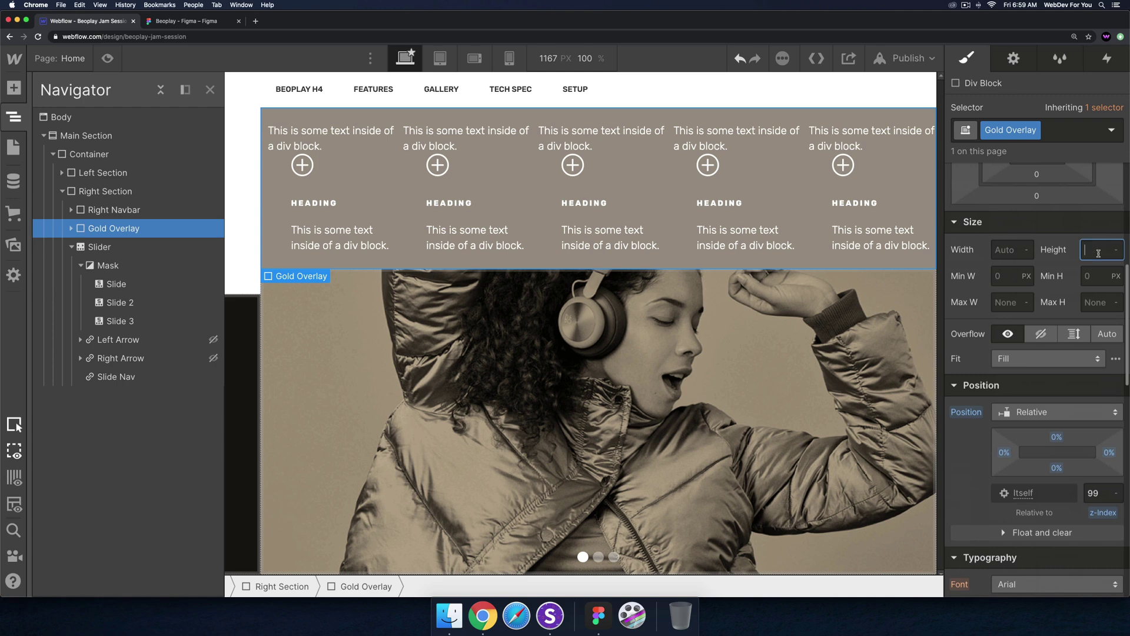
{"action": "type", "text": "100%"}
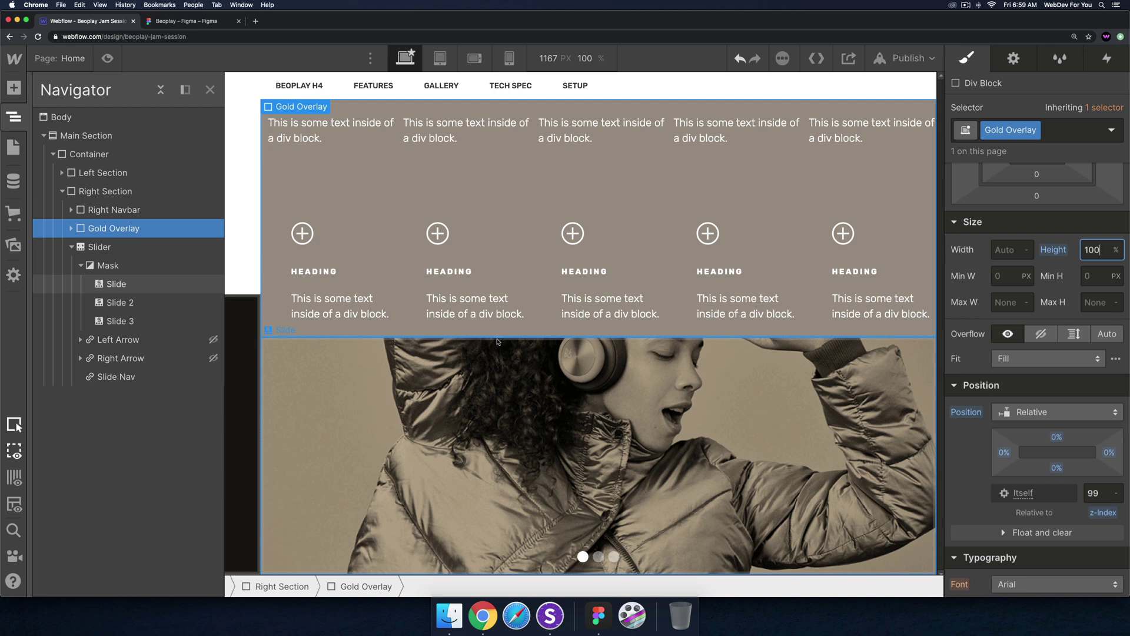
- Check the Right Section's layout settings and set the Right Navbar's position to Relative
{"action": "left_click", "coordinate": [106, 191]}
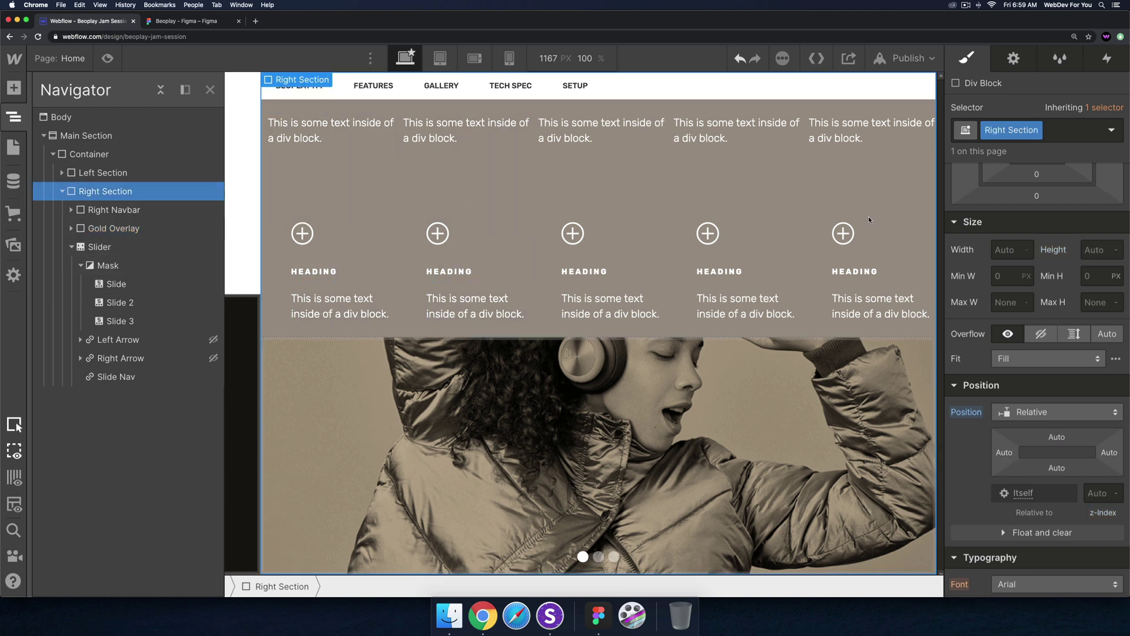
{"action": "scroll", "coordinate": [1093, 287], "scroll_direction": "up", "scroll_amount": 6}
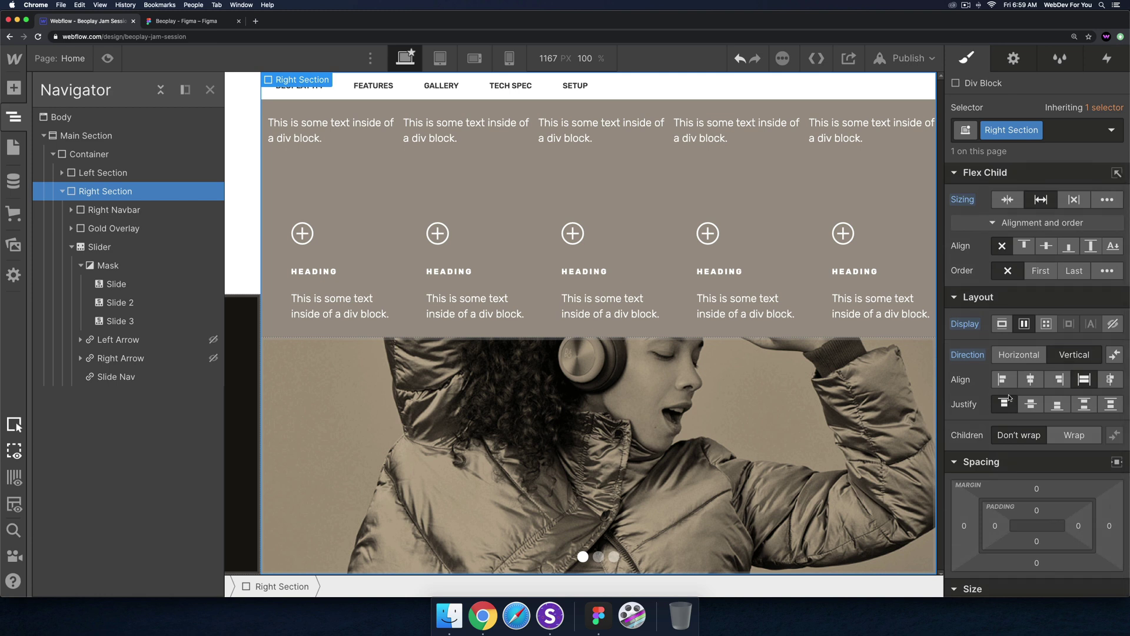
{"action": "left_click", "coordinate": [120, 211]}
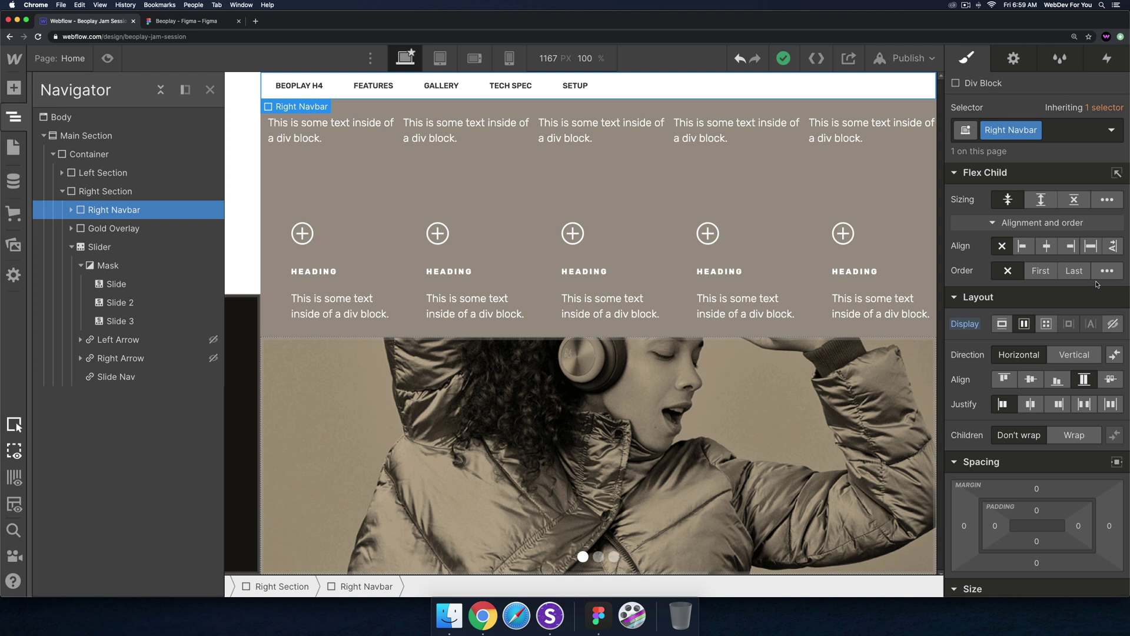
{"action": "scroll", "coordinate": [1083, 354], "scroll_direction": "down", "scroll_amount": 3}
{"action": "scroll", "coordinate": [1085, 351], "scroll_direction": "down", "scroll_amount": 5}
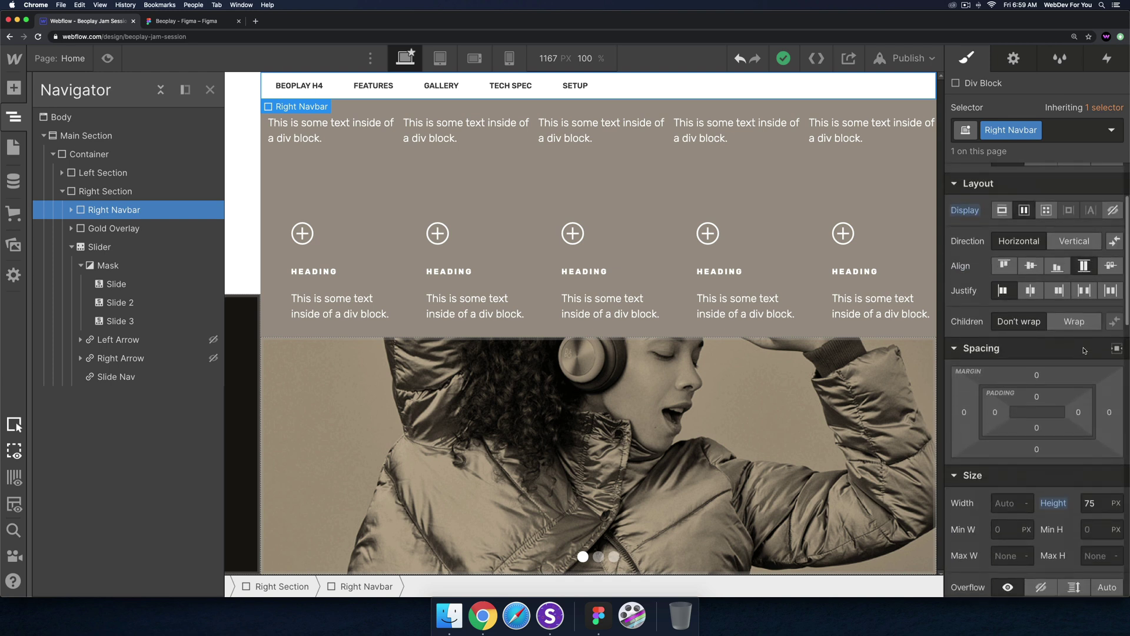
{"action": "scroll", "coordinate": [1049, 495], "scroll_direction": "down", "scroll_amount": 1}
{"action": "left_click", "coordinate": [1048, 474]}
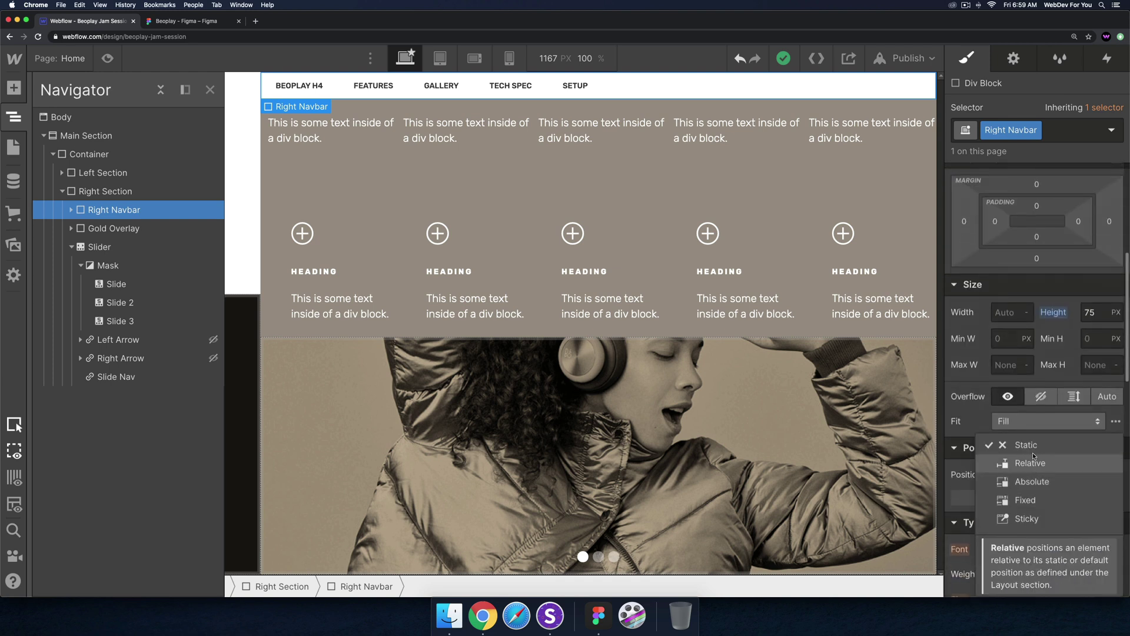
{"action": "left_click", "coordinate": [1031, 462]}
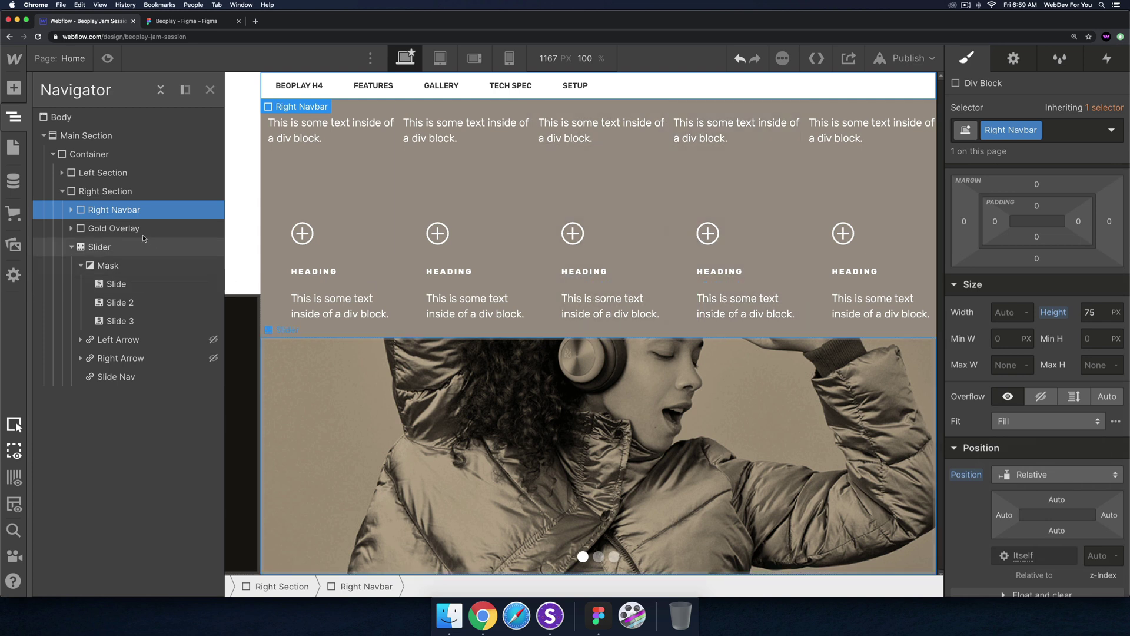
- Check the Slider's size and position settings, and undo the Right Navbar position and Gold Overlay height changes
{"action": "left_click", "coordinate": [97, 229]}
{"action": "left_click", "coordinate": [72, 246]}
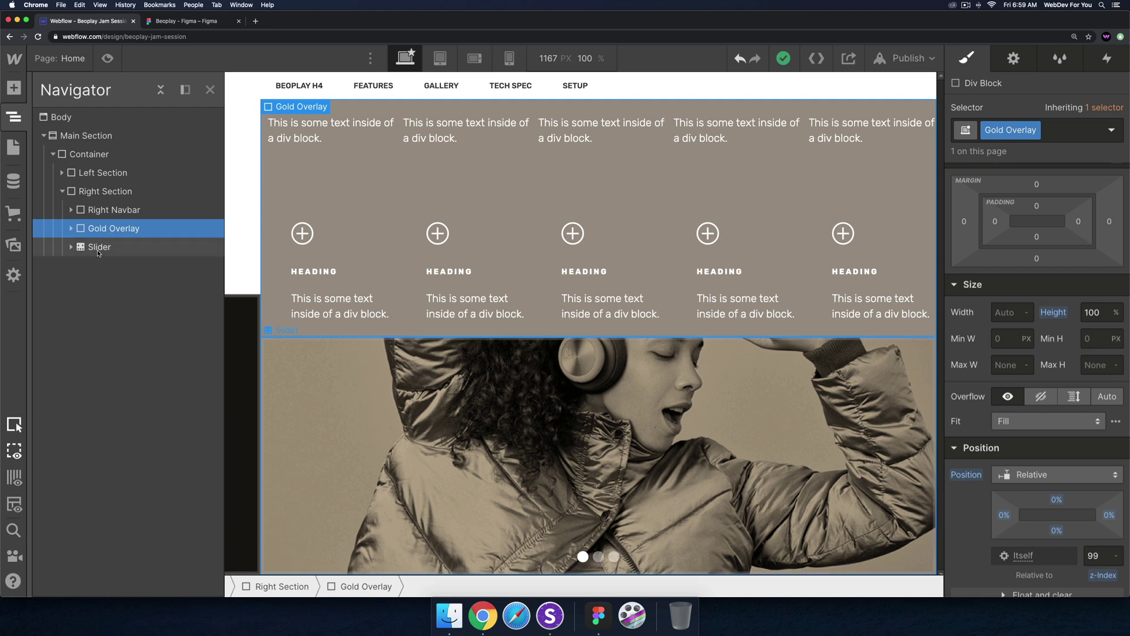
{"action": "left_click", "coordinate": [97, 249]}
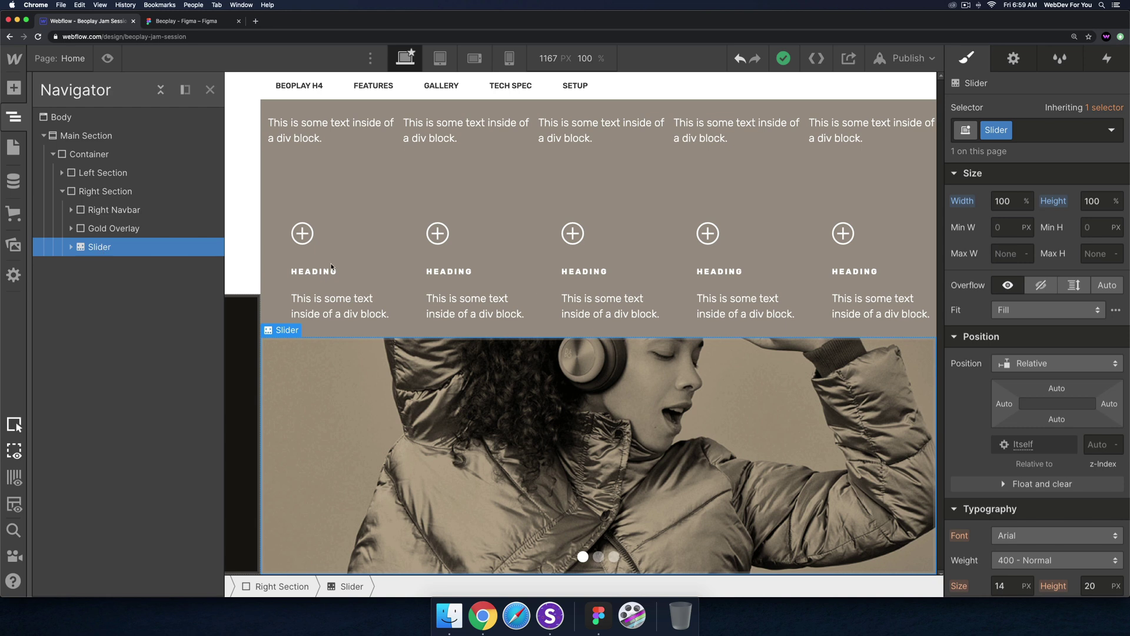
{"action": "scroll", "coordinate": [1032, 384], "scroll_direction": "down", "scroll_amount": 2}
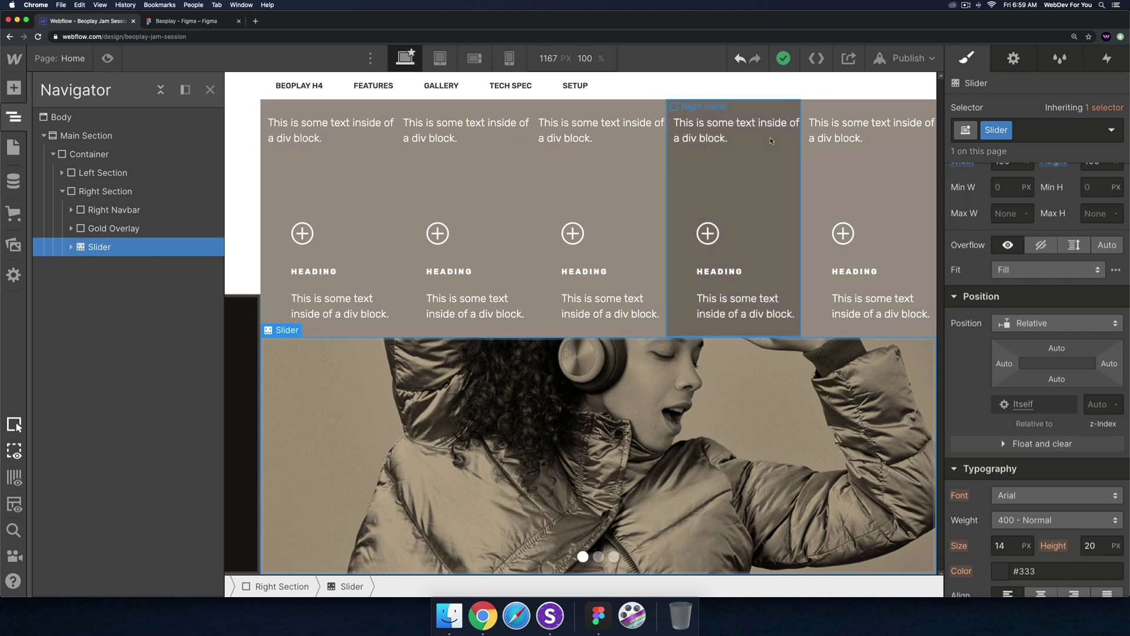
{"action": "left_click", "coordinate": [741, 59]}
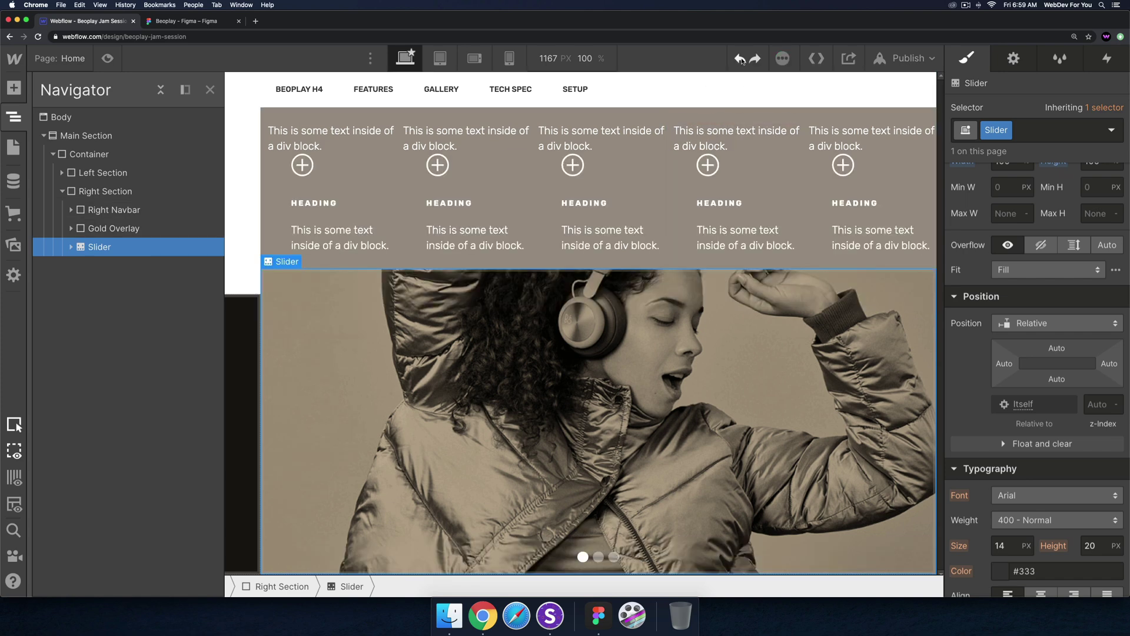
- Undo the earlier Gold Overlay changes, including its move out of the Slider, and check the Slider's nested elements
{"action": "left_click", "coordinate": [741, 59]}
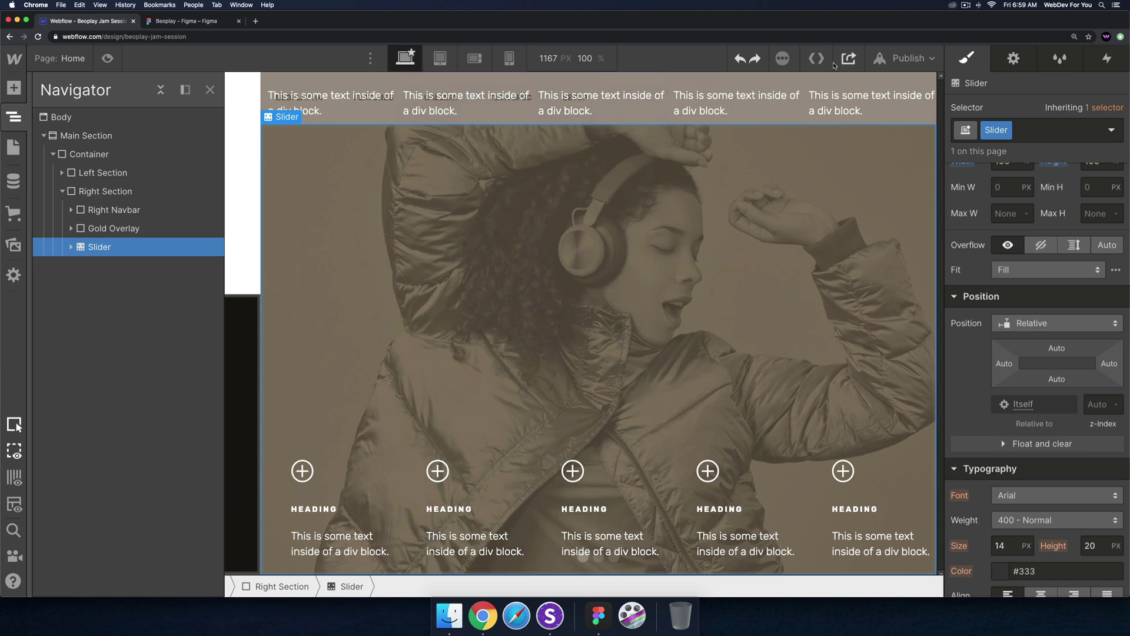
{"action": "left_click", "coordinate": [741, 59]}
{"action": "left_click", "coordinate": [741, 59]}
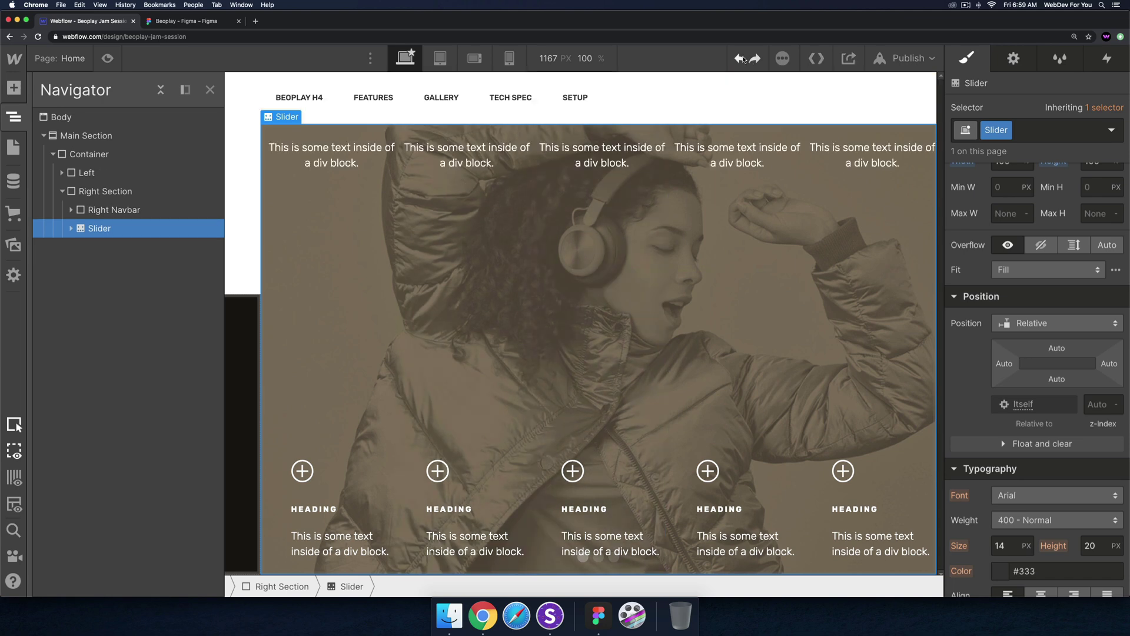
{"action": "left_click", "coordinate": [70, 229]}
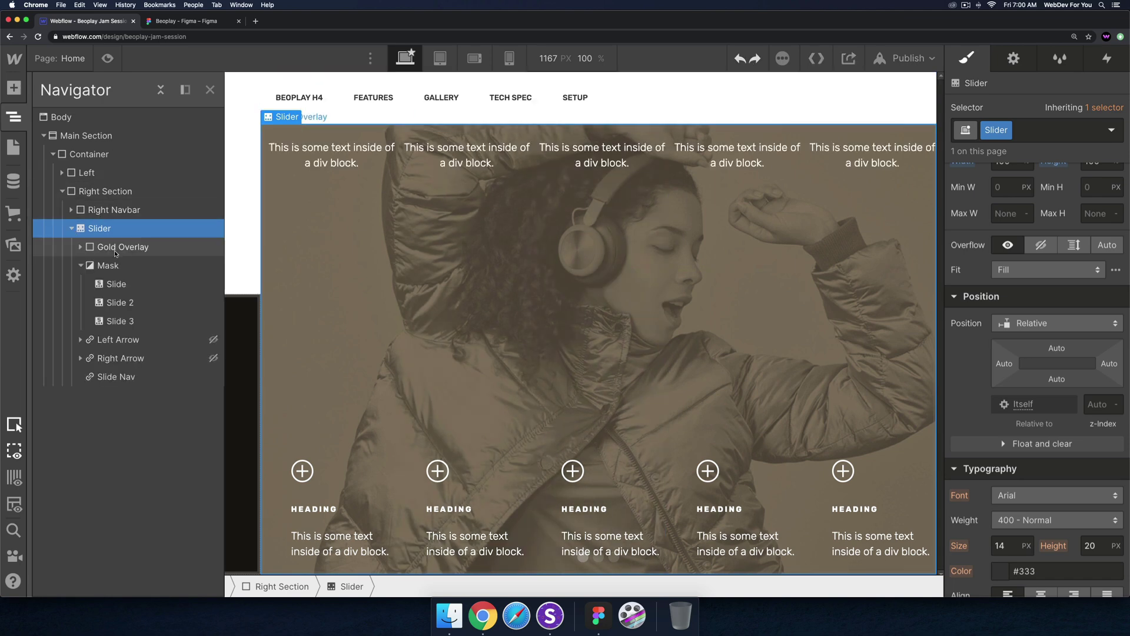
{"action": "left_click", "coordinate": [116, 250]}
- Add a new div block inside the Right Section
{"action": "left_click", "coordinate": [114, 211]}
{"action": "left_click", "coordinate": [106, 191]}
{"action": "left_click", "coordinate": [114, 211]}
{"action": "left_click", "coordinate": [106, 192]}
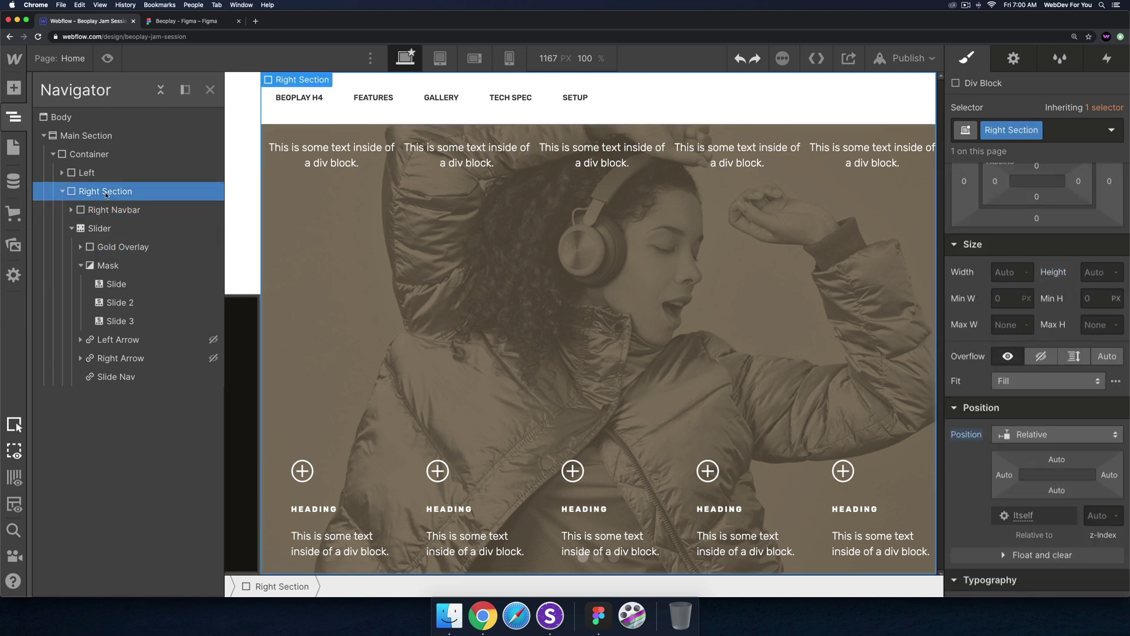
{"action": "key", "text": "cmd+e"}
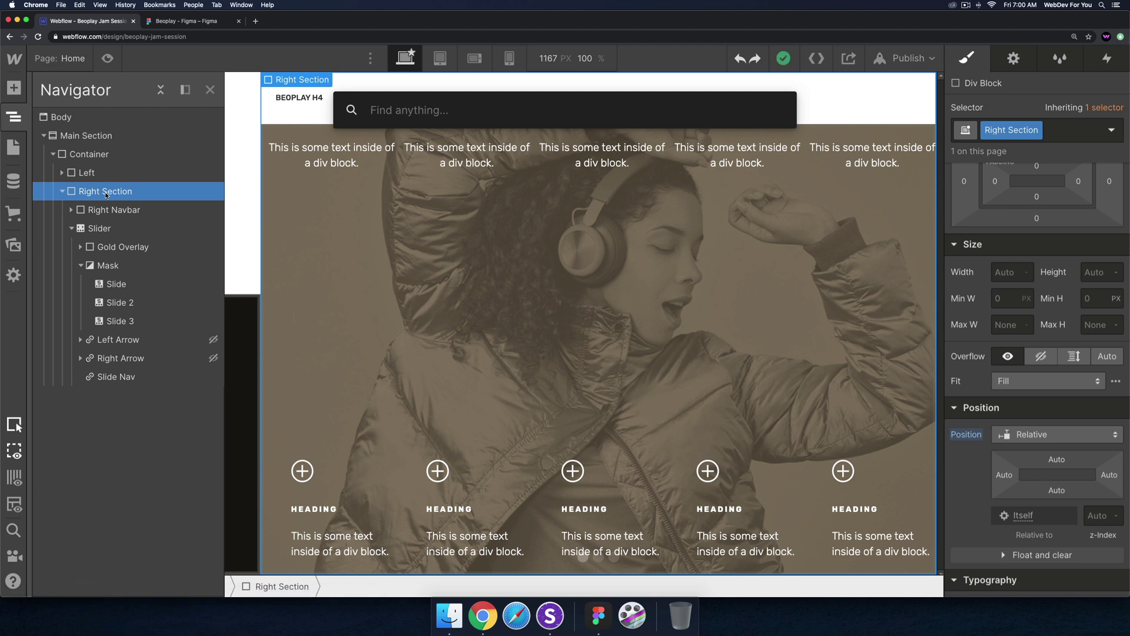
{"action": "type", "text": "div"}
{"action": "key", "text": "Return"}
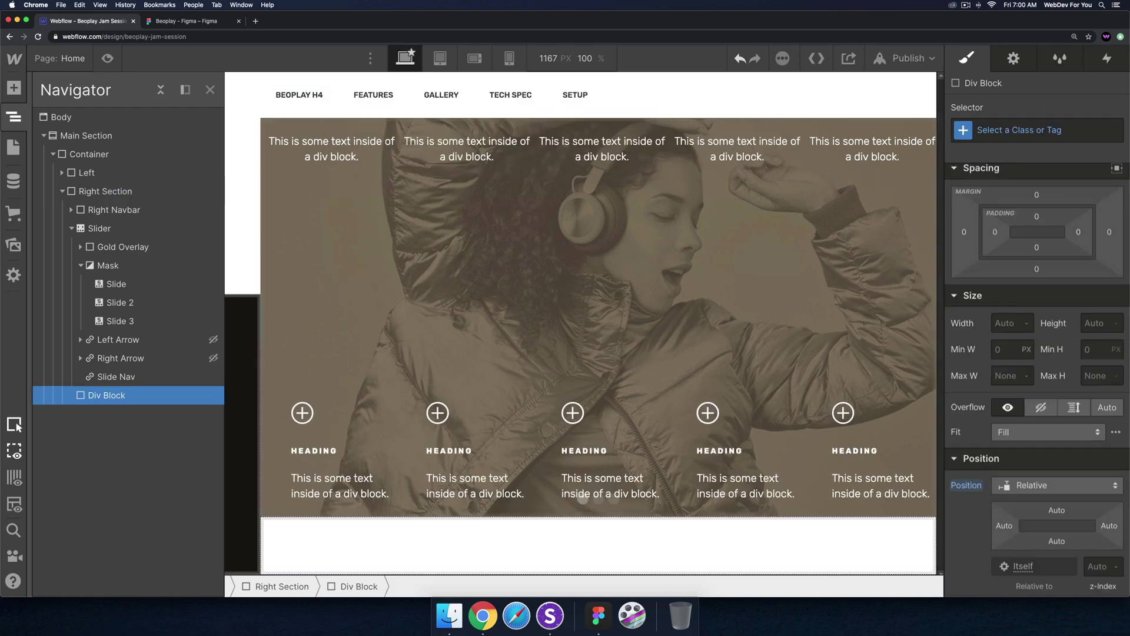
- Give the new div block the class Right Content and place it between the Right Navbar and the Slider
{"action": "scroll", "coordinate": [992, 176], "scroll_direction": "down", "scroll_amount": 3}
{"action": "left_click", "coordinate": [992, 132]}
{"action": "type", "text": "Right"}
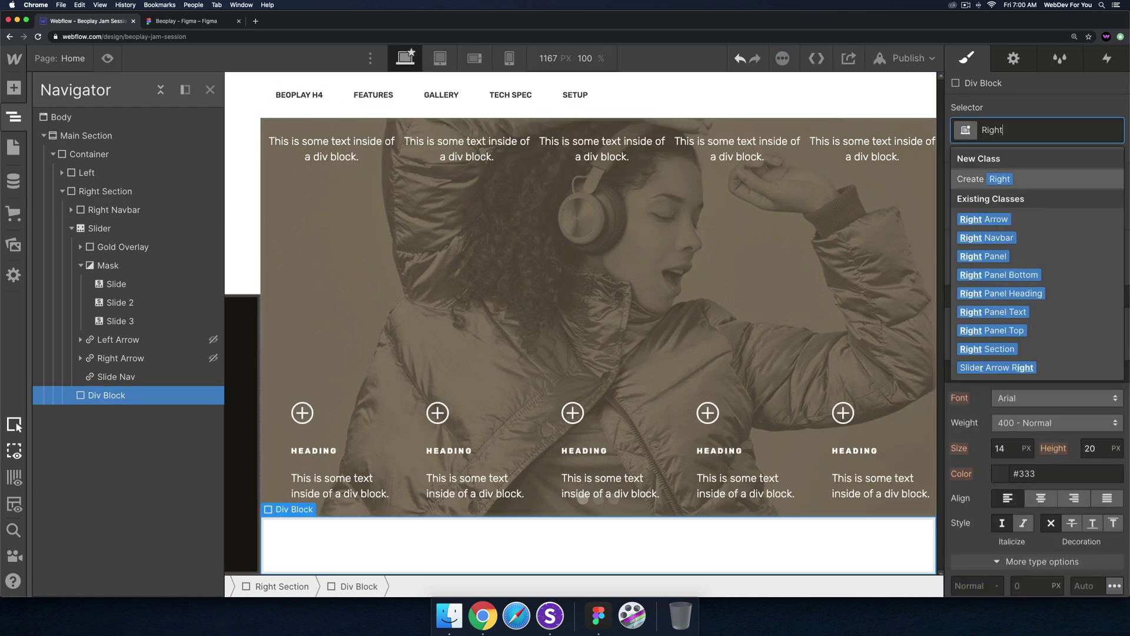
{"action": "type", "text": " Content"}
{"action": "key", "text": "Return"}
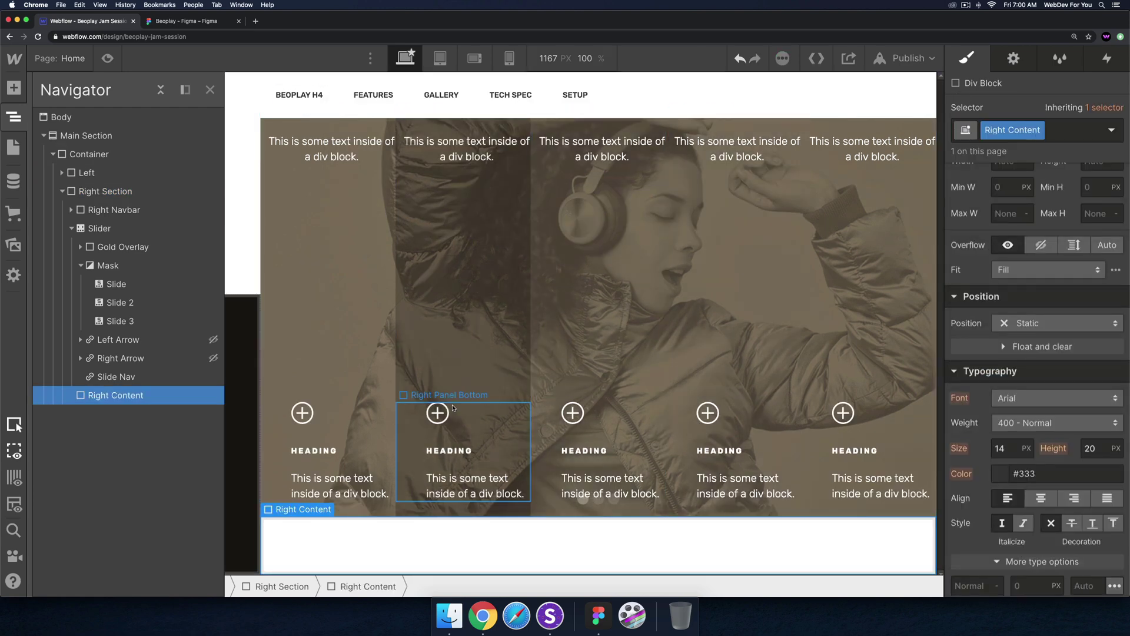
{"action": "left_click_drag", "start_coordinate": [124, 403], "coordinate": [125, 224]}
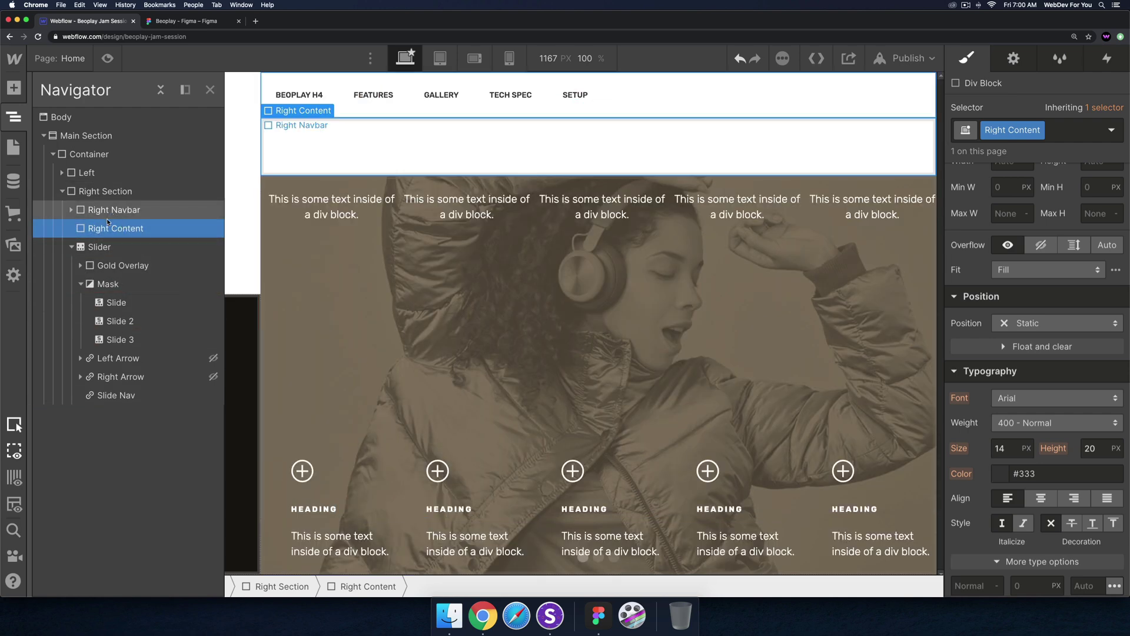
- Set the Right Content block's position to Relative
{"action": "scroll", "coordinate": [1035, 373], "scroll_direction": "up", "scroll_amount": 5}
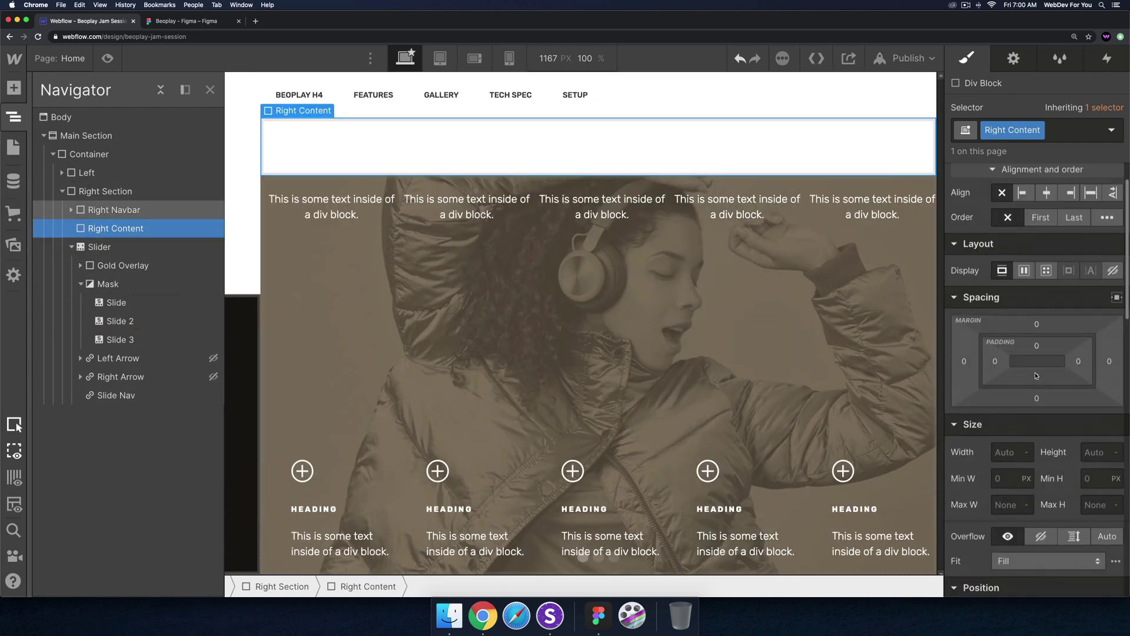
{"action": "scroll", "coordinate": [1035, 377], "scroll_direction": "down", "scroll_amount": 3}
{"action": "left_click", "coordinate": [1036, 415]}
{"action": "left_click", "coordinate": [1031, 432]}
- Set the Right Content block's height to 100%
{"action": "scroll", "coordinate": [1030, 432], "scroll_direction": "up", "scroll_amount": 5}
{"action": "scroll", "coordinate": [1030, 432], "scroll_direction": "down", "scroll_amount": 2}
{"action": "left_click", "coordinate": [1093, 429]}
{"action": "type", "text": "100"}
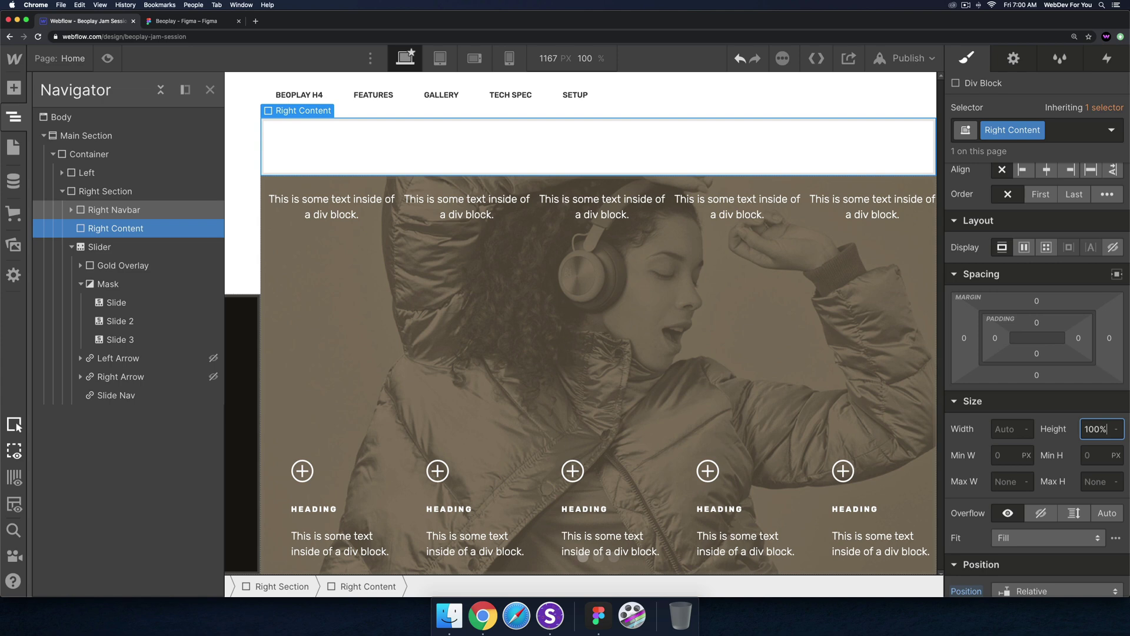
{"action": "type", "text": "%"}
{"action": "key", "text": "Return"}
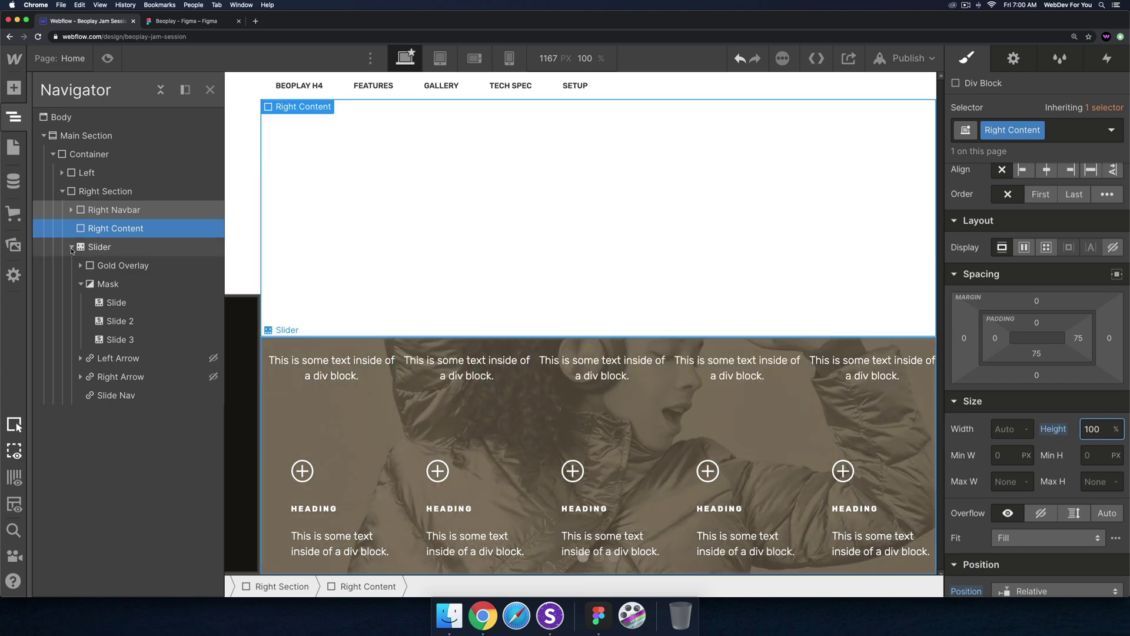
- Nest the Gold Overlay and the Slider inside Right Content as siblings, with the Gold Overlay above the Slider
{"action": "left_click", "coordinate": [72, 250]}
{"action": "left_click", "coordinate": [71, 247]}
{"action": "left_click", "coordinate": [71, 247]}
{"action": "left_click", "coordinate": [80, 265]}
{"action": "left_click", "coordinate": [79, 265]}
{"action": "left_click", "coordinate": [110, 266]}
{"action": "mouse_move", "coordinate": [110, 266]}
{"action": "left_mouse_down"}
{"action": "mouse_move", "coordinate": [82, 247]}
{"action": "mouse_move", "coordinate": [113, 229]}
{"action": "mouse_move", "coordinate": [95, 265]}
{"action": "mouse_move", "coordinate": [120, 263]}
{"action": "left_mouse_up"}
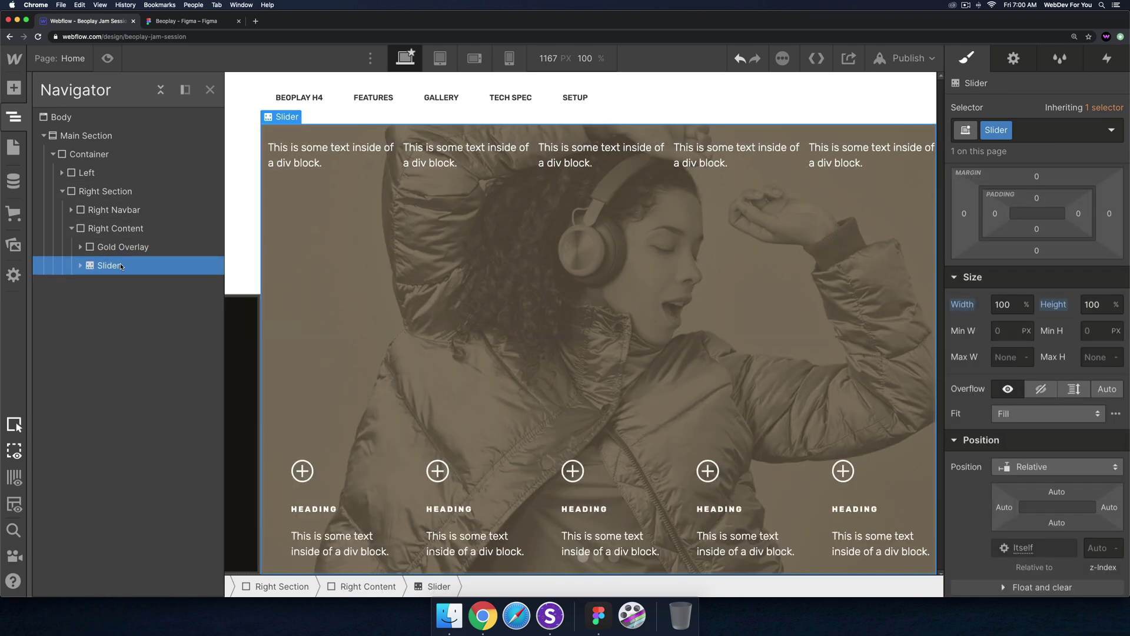
- Review the element hierarchy of the Right Section: Right Navbar, Right Content, Gold Overlay, and the Slider with its slides
{"action": "left_click", "coordinate": [114, 247]}
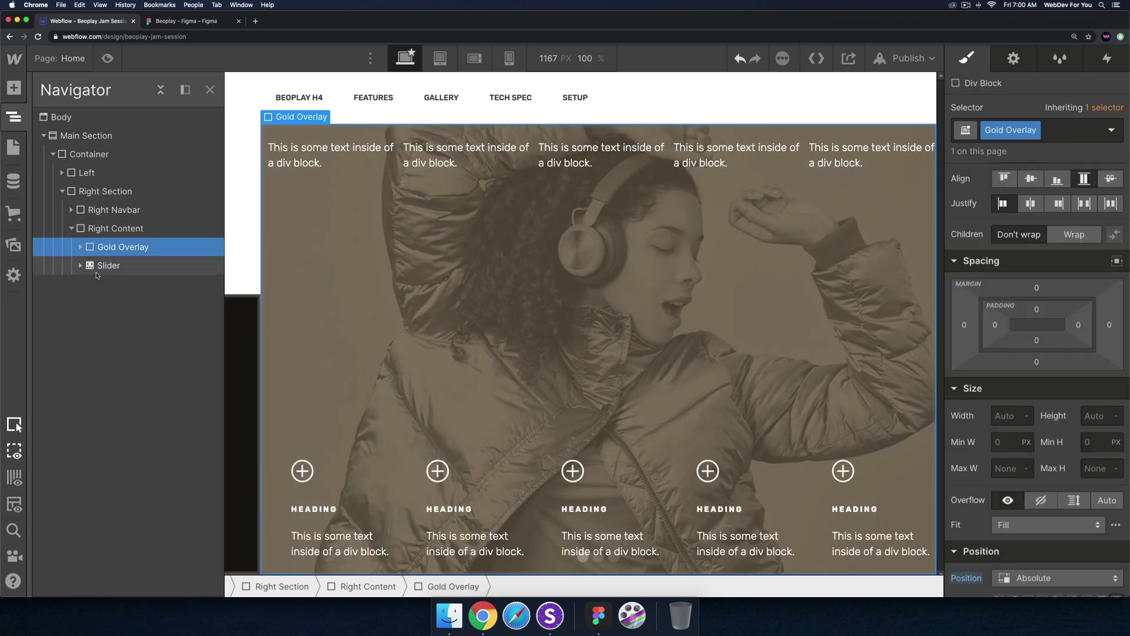
{"action": "left_click", "coordinate": [101, 229]}
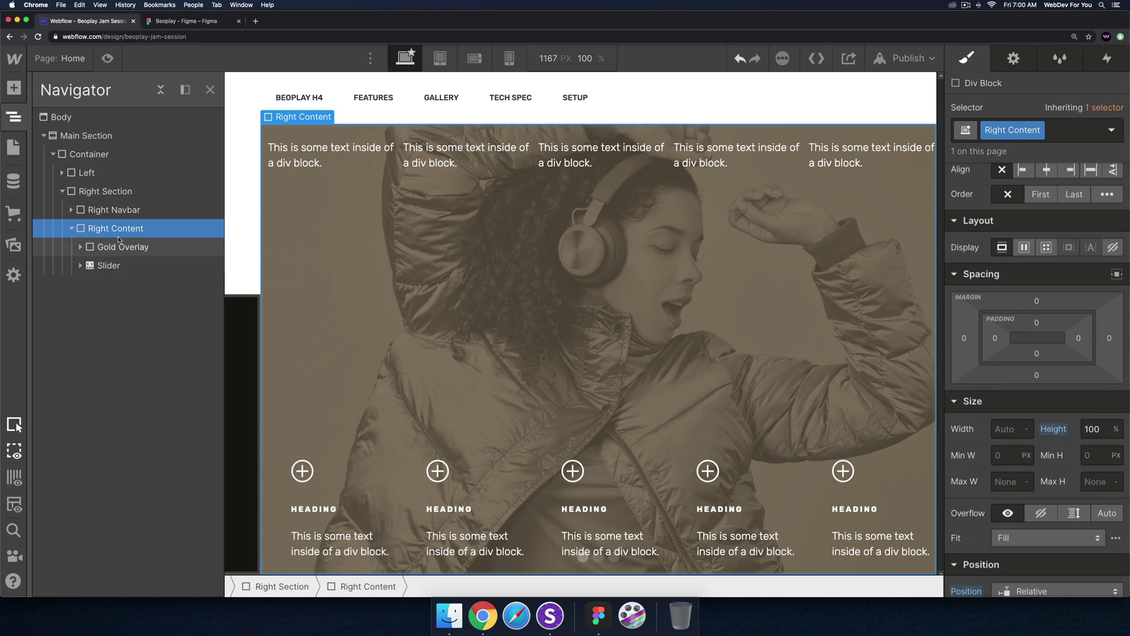
{"action": "left_click", "coordinate": [103, 210]}
{"action": "left_click", "coordinate": [106, 229]}
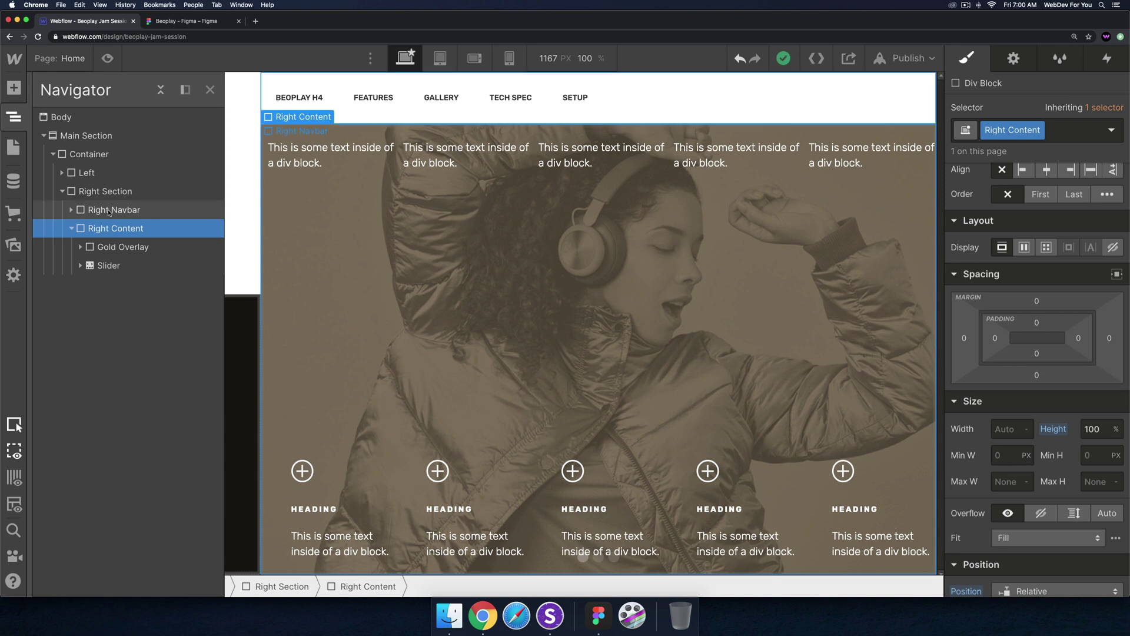
{"action": "left_click", "coordinate": [110, 210]}
{"action": "left_click", "coordinate": [113, 229]}
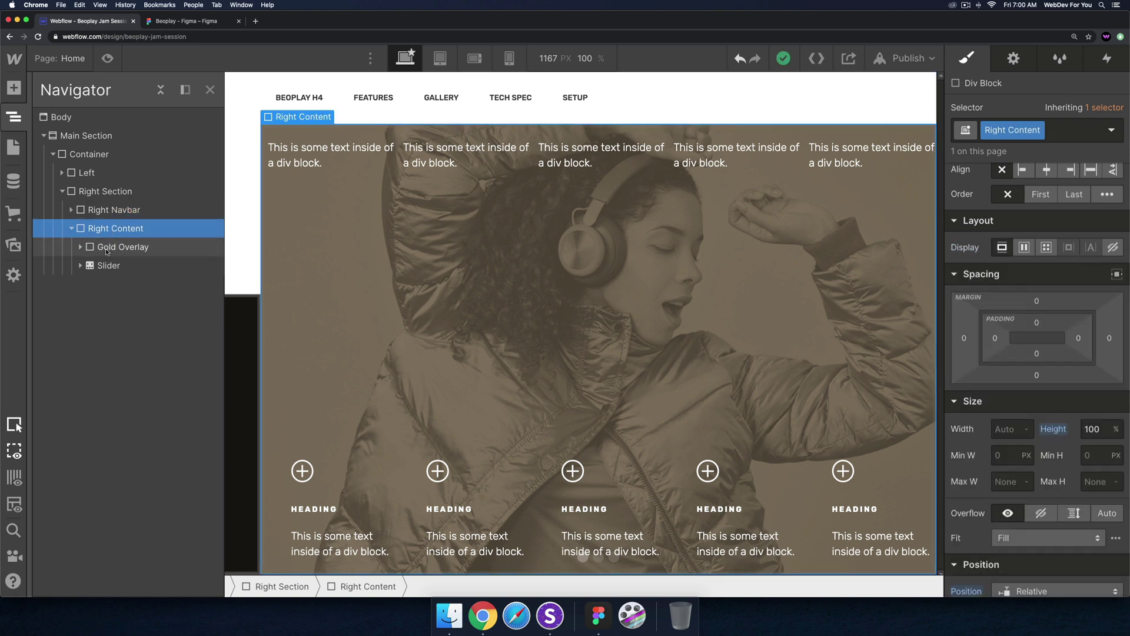
{"action": "left_click", "coordinate": [105, 253]}
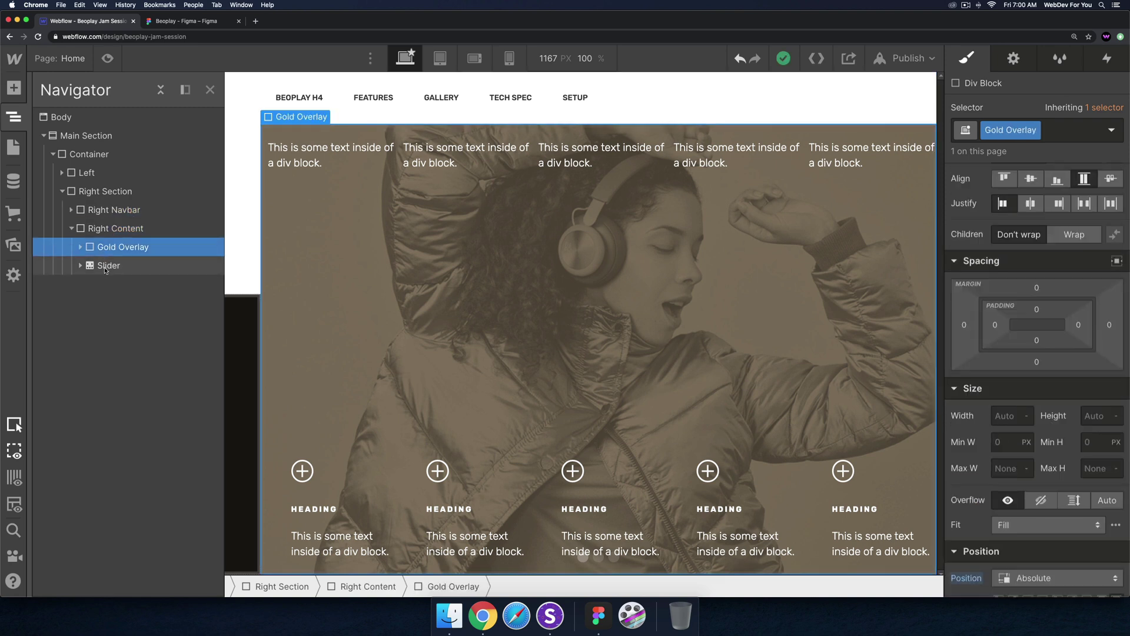
{"action": "left_click", "coordinate": [106, 266]}
{"action": "left_click", "coordinate": [82, 266]}
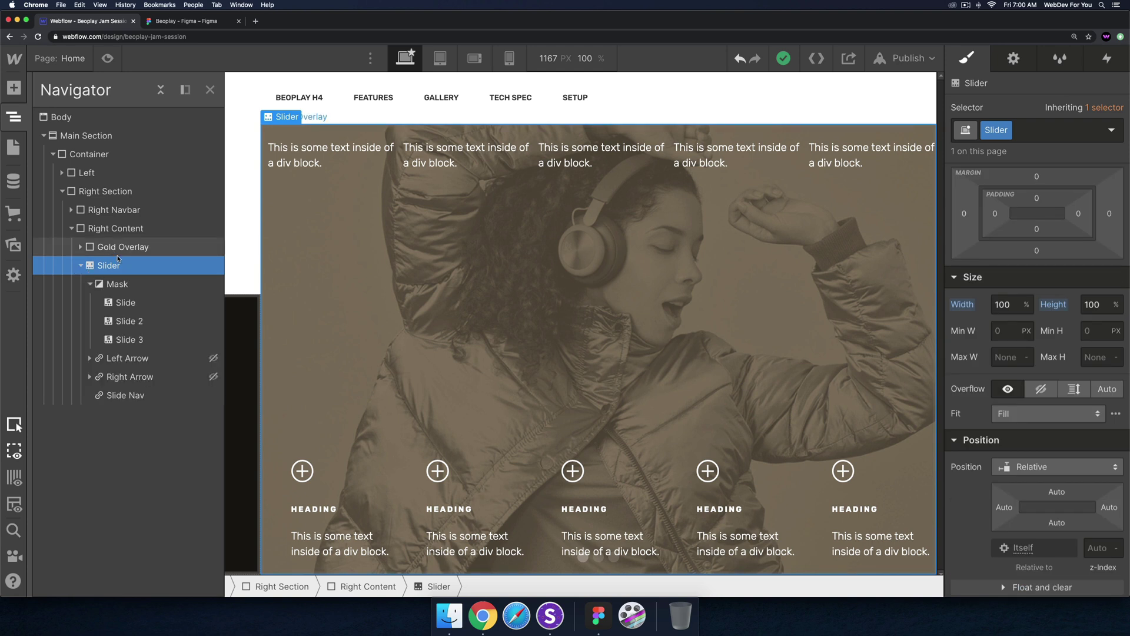
{"action": "left_click", "coordinate": [118, 248]}
{"action": "left_click", "coordinate": [82, 265]}
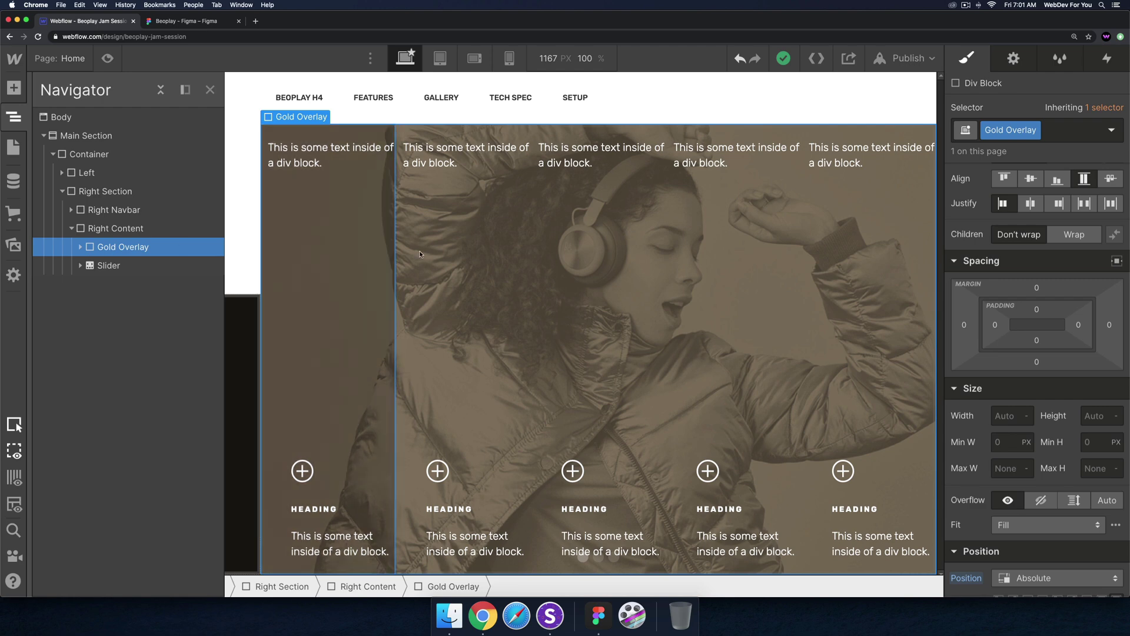
- Rename the Gold Overlay class to Right Panel Wrapper
{"action": "double_click", "coordinate": [1006, 131]}
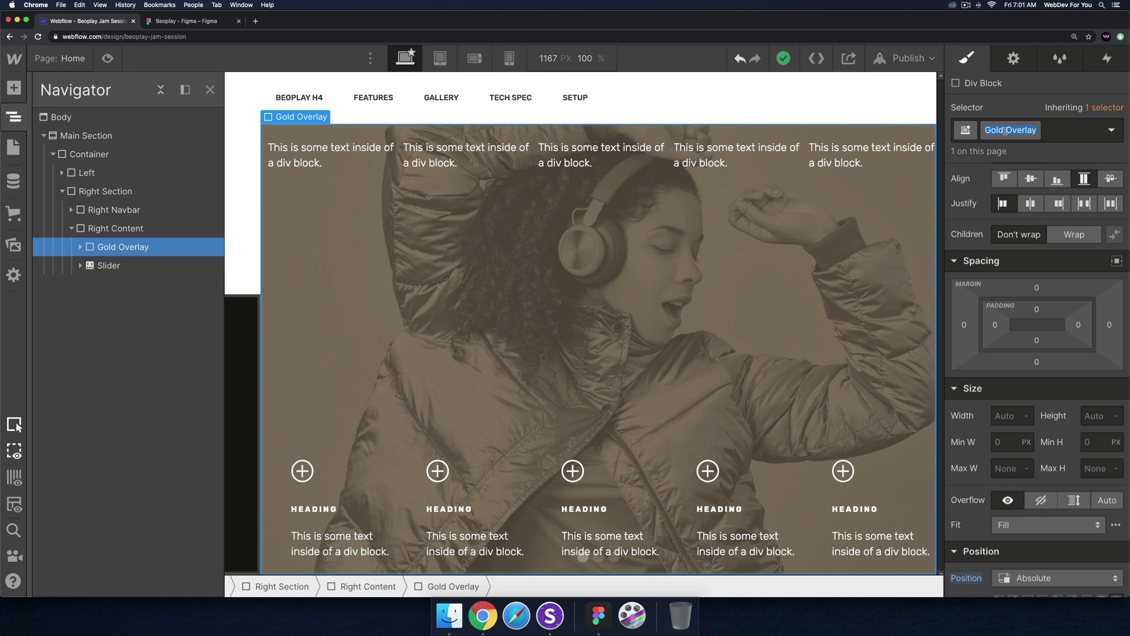
{"action": "type", "text": "Panel Wrapper"}
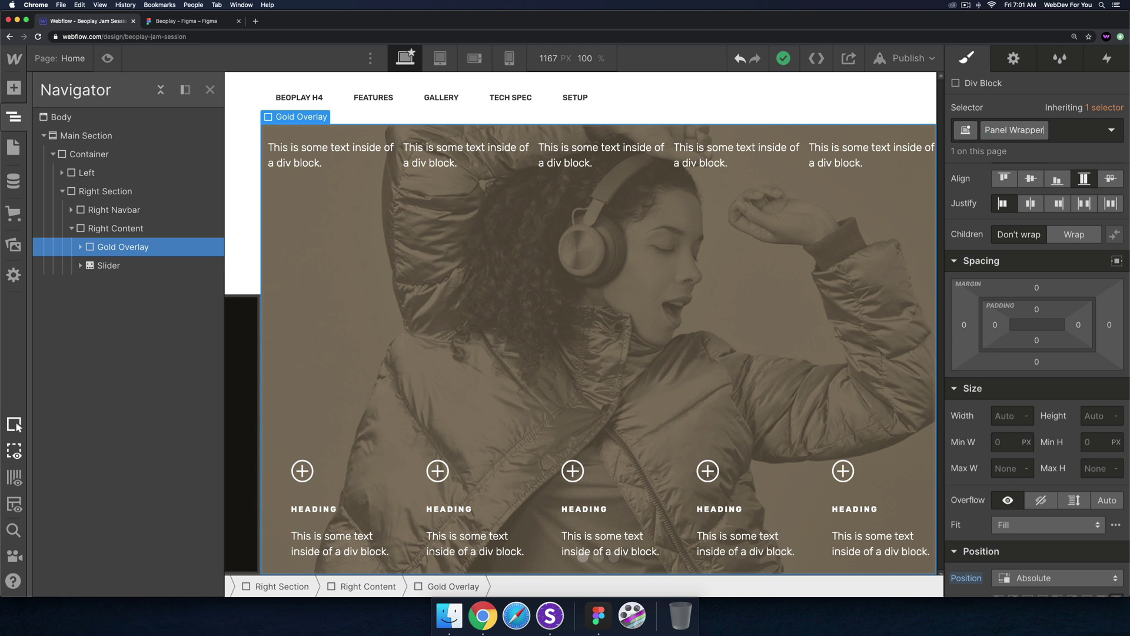
{"action": "key", "text": "Return"}
{"action": "double_click", "coordinate": [1010, 129]}
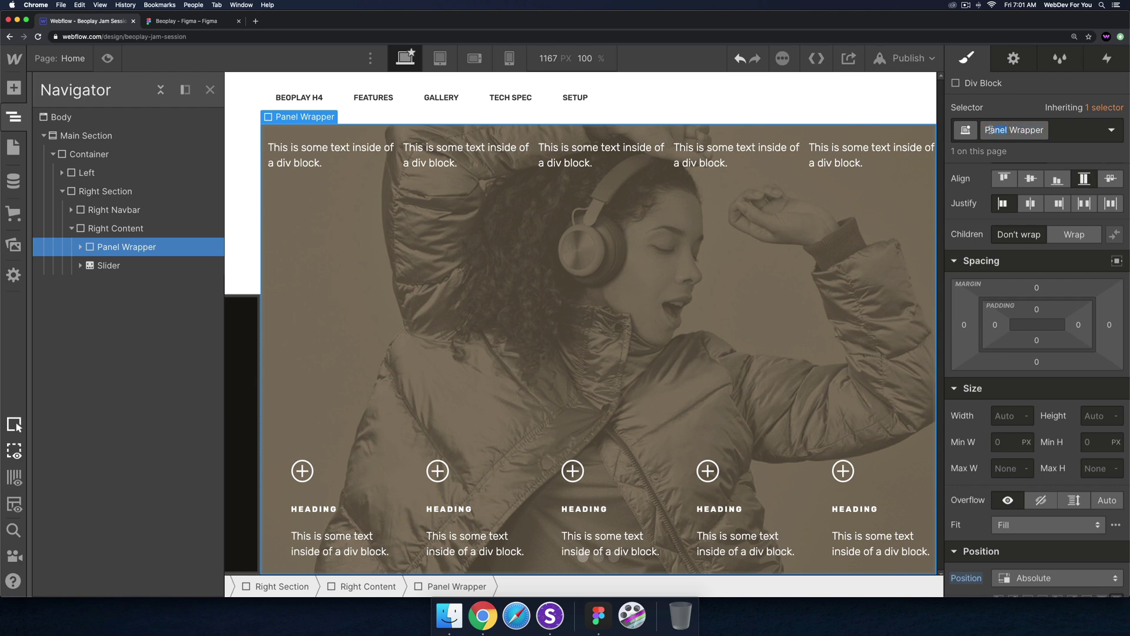
{"action": "type", "text": "Right Panel"}
{"action": "key", "text": "Return"}
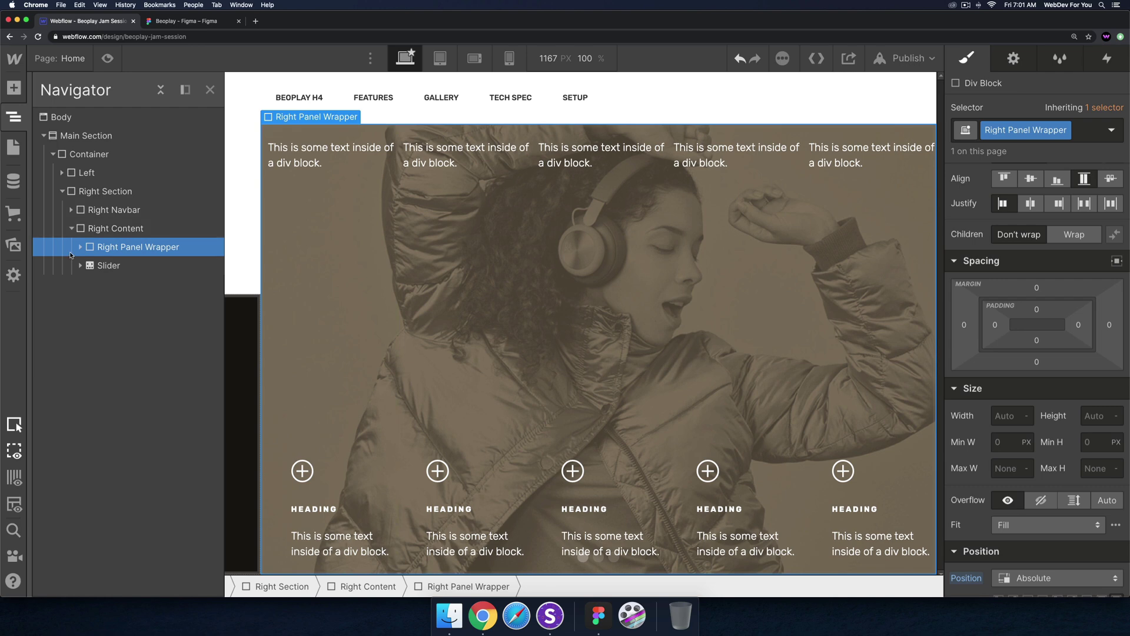
- Remove the background color from the Right Panel Wrapper and preview the page
{"action": "left_click", "coordinate": [80, 248]}
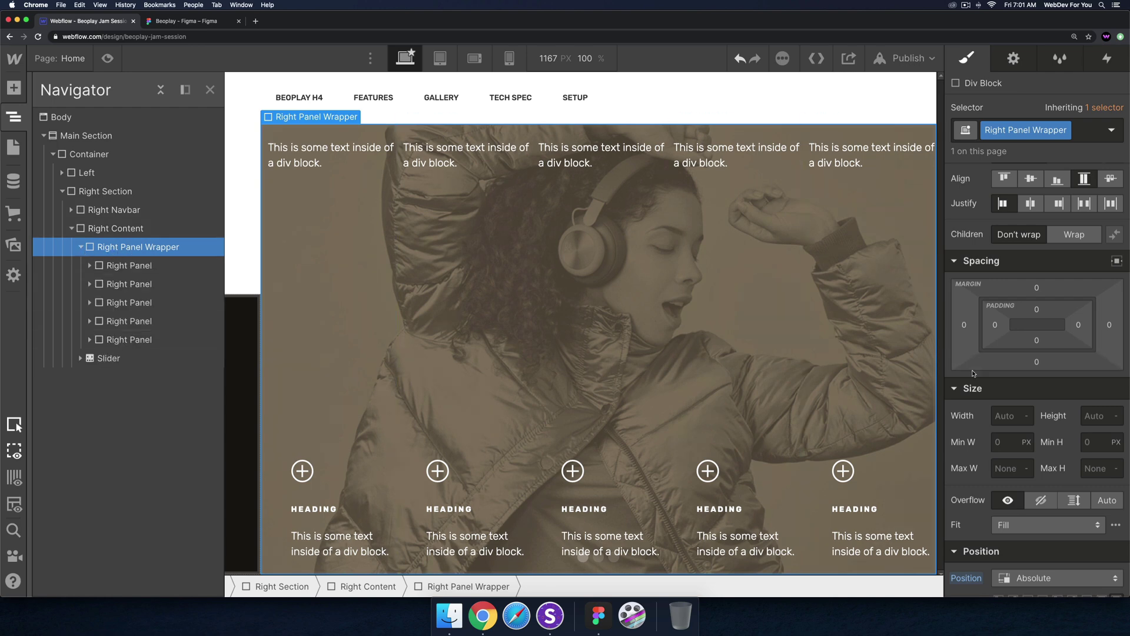
{"action": "scroll", "coordinate": [1048, 425], "scroll_direction": "down", "scroll_amount": 3}
{"action": "scroll", "coordinate": [1051, 428], "scroll_direction": "down", "scroll_amount": 10}
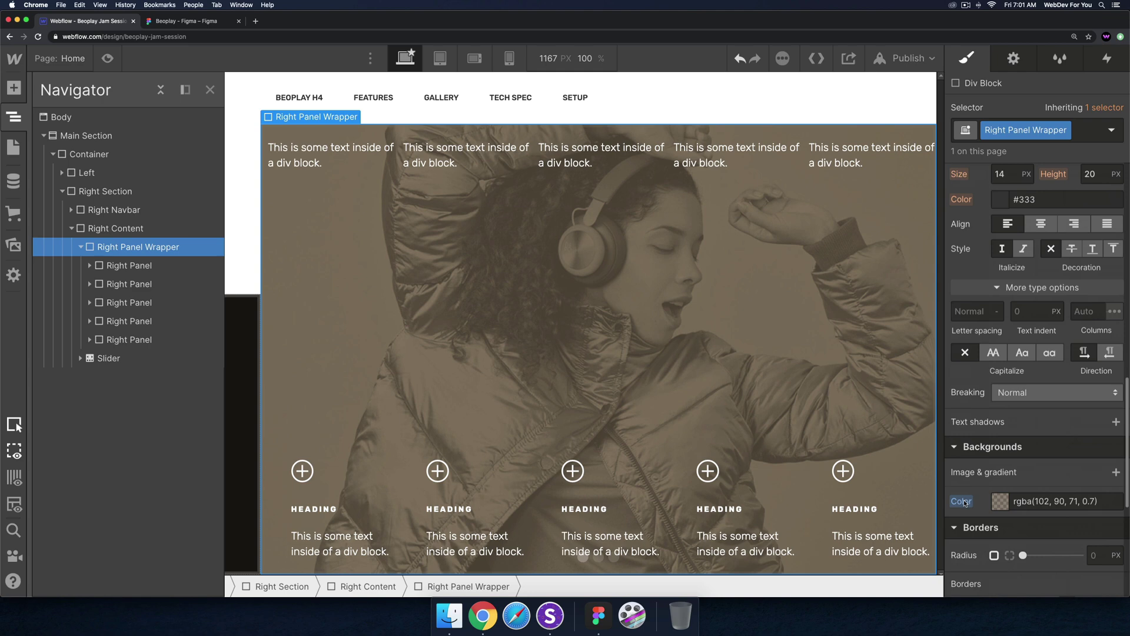
{"action": "left_click", "coordinate": [965, 503], "text": "alt"}
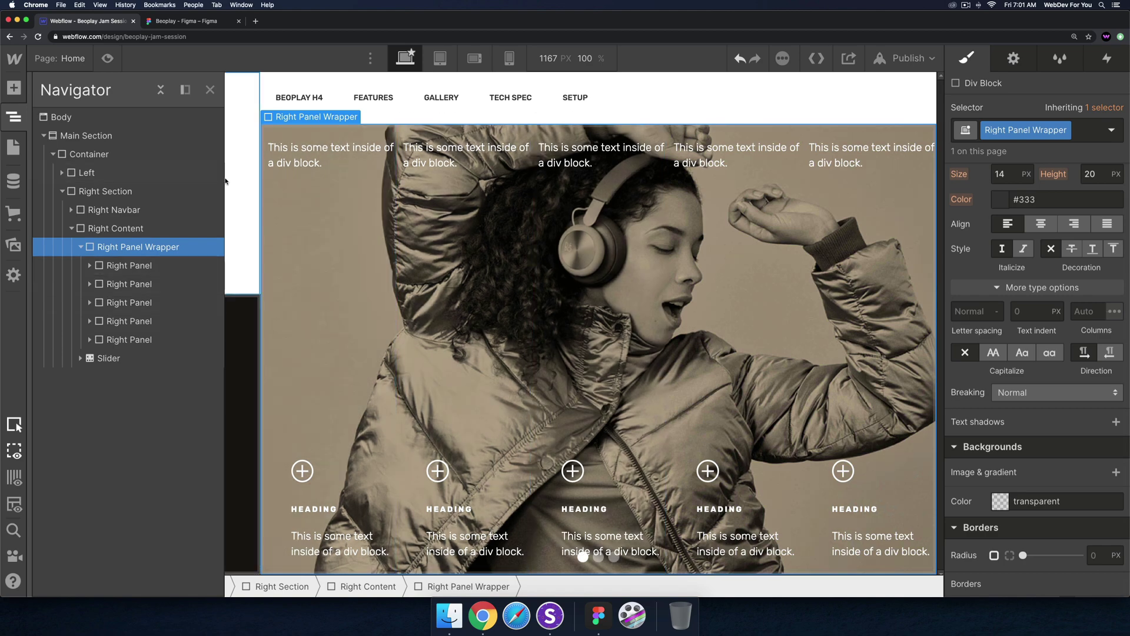
{"action": "key", "text": "super+shift+p"}
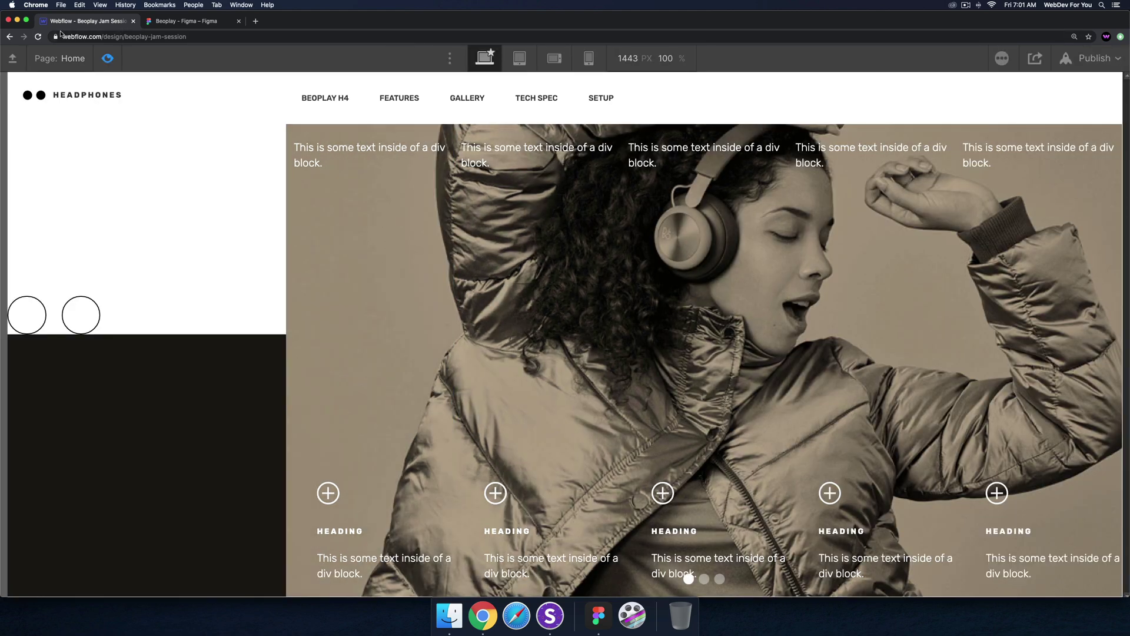
{"action": "left_click", "coordinate": [107, 58]}
- Publish the site to its webflow.io domain, open the live page and advance the slider to the next slide
{"action": "left_click", "coordinate": [904, 58]}
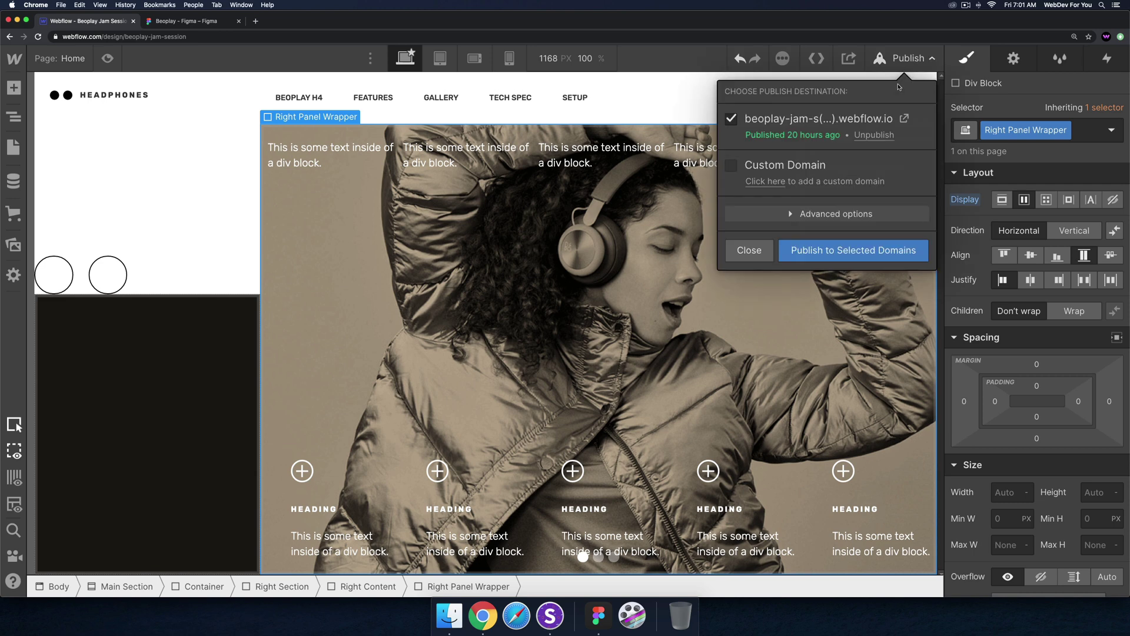
{"action": "left_click", "coordinate": [858, 258]}
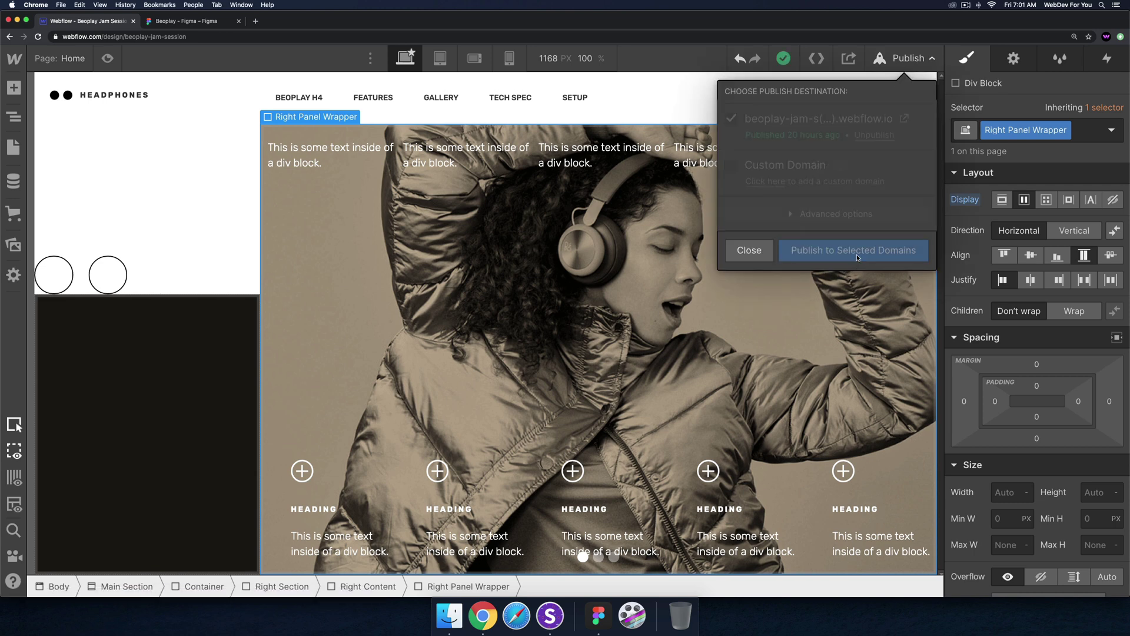
{"action": "left_click", "coordinate": [903, 119]}
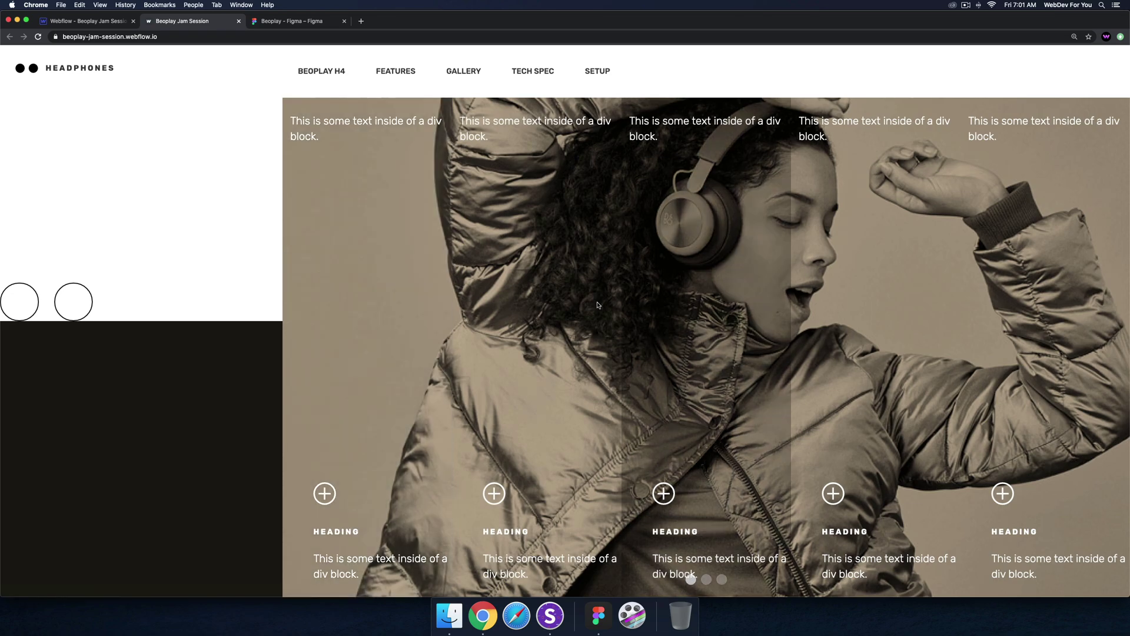
{"action": "left_click", "coordinate": [73, 305]}
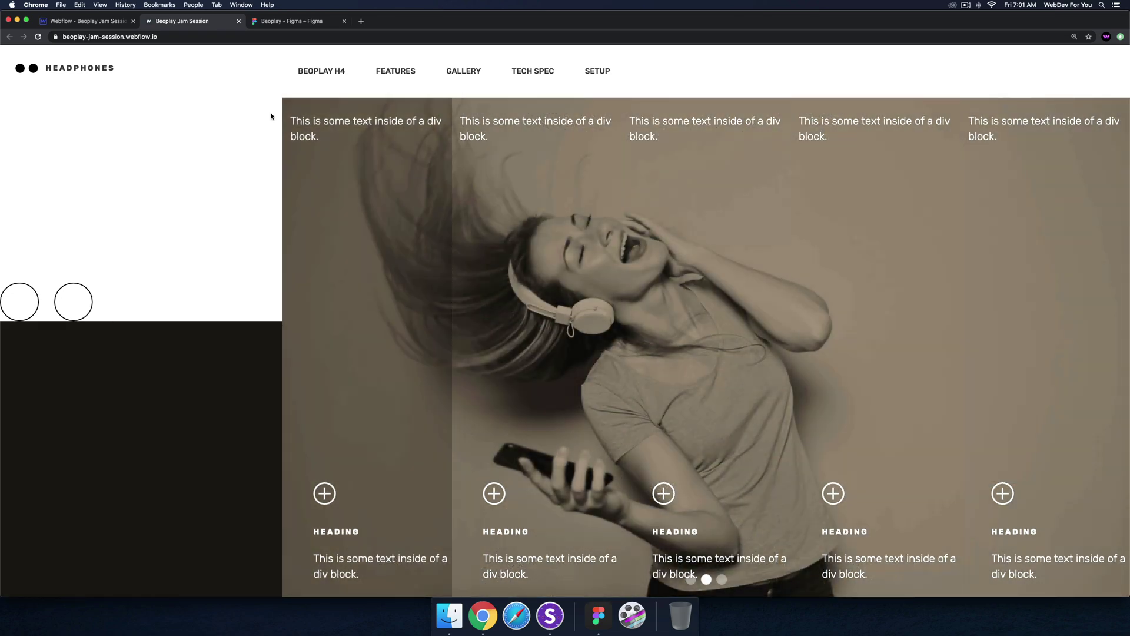
- Close the publish settings in Webflow, switch to the Beoplay design in Figma and select the bg_image layer
{"action": "left_click", "coordinate": [110, 23]}
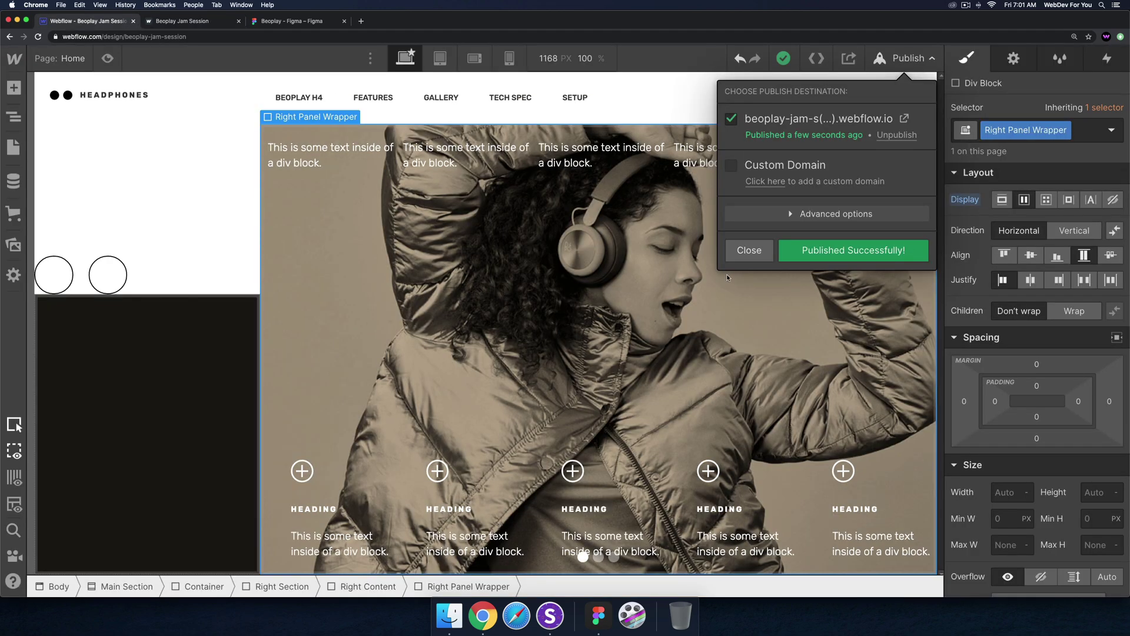
{"action": "left_click", "coordinate": [746, 250]}
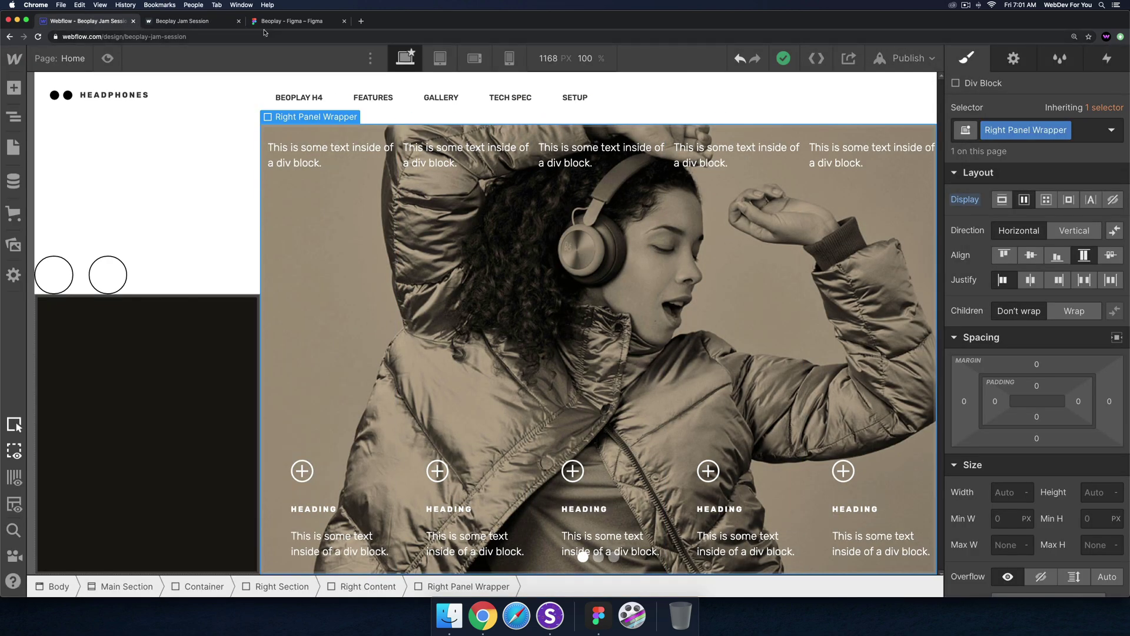
{"action": "left_click", "coordinate": [266, 22]}
{"action": "left_click", "coordinate": [616, 306]}
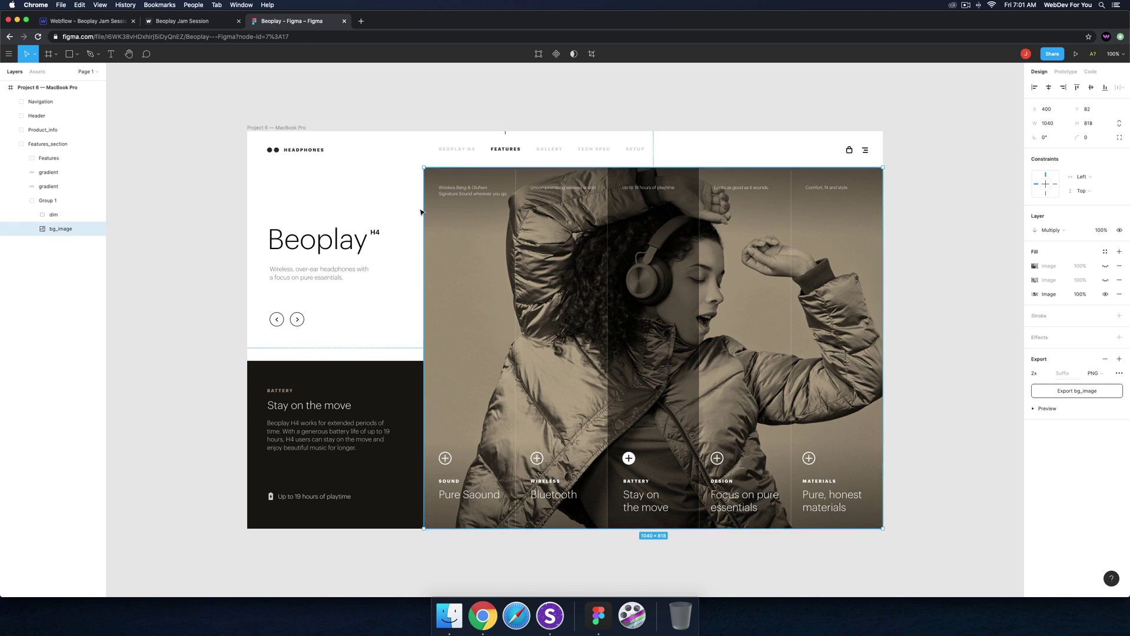
- Switch to Webflow and set the first panel's empty div block to 35 px wide and 35 px high
{"action": "left_click", "coordinate": [106, 22]}
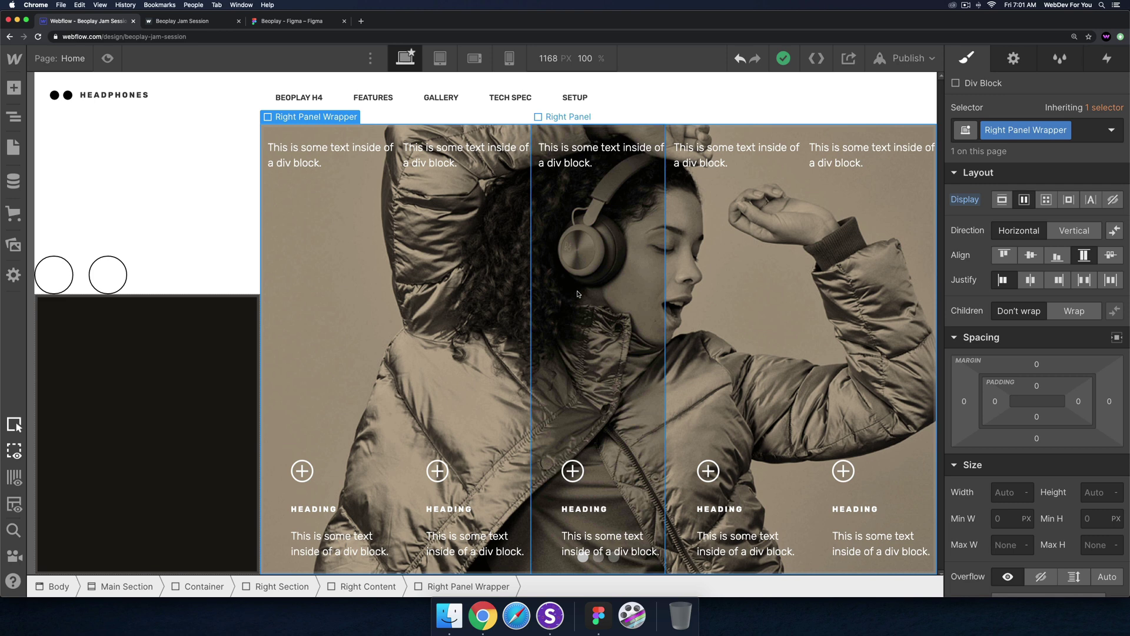
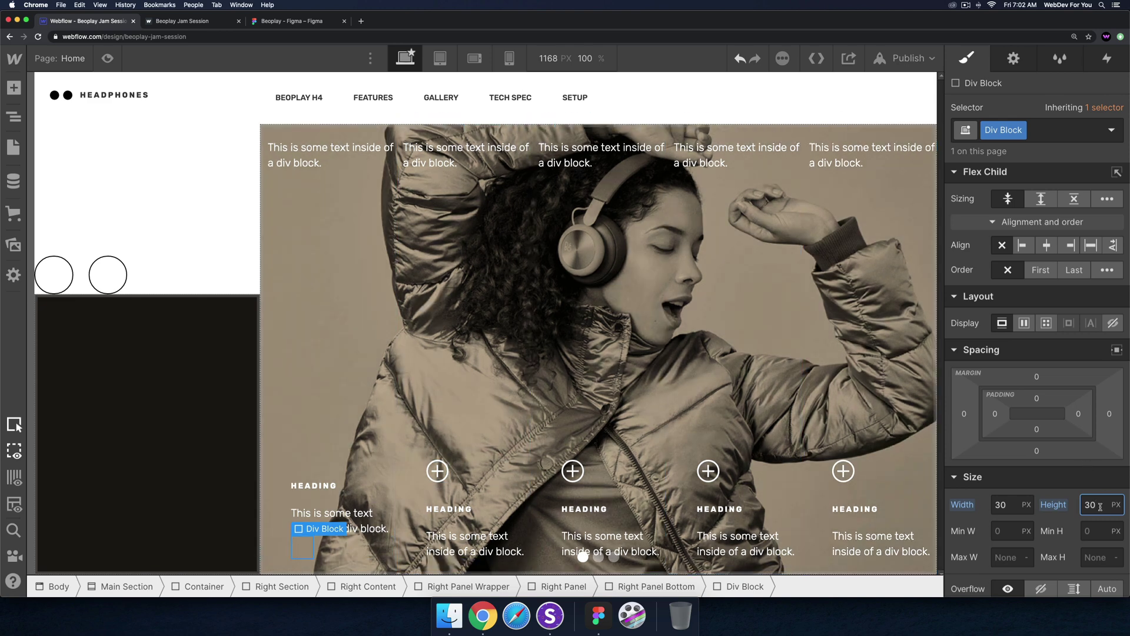
{"action": "left_click_drag", "start_coordinate": [1101, 506], "coordinate": [1073, 509]}
{"action": "type", "text": "35"}
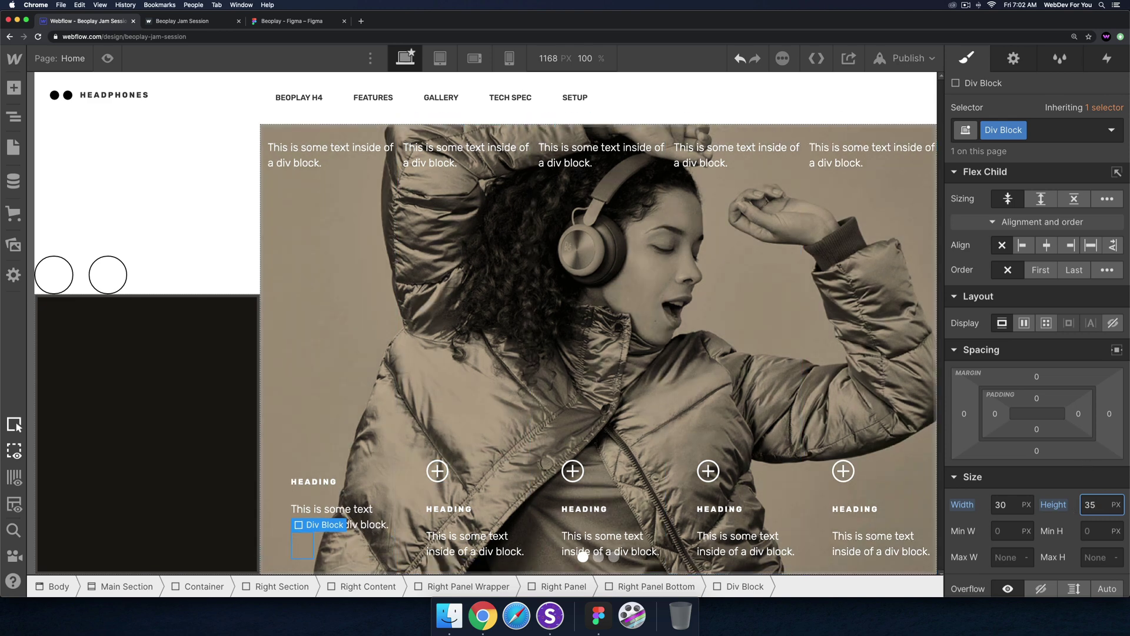
{"action": "double_click", "coordinate": [1000, 505]}
{"action": "type", "text": "35s"}
{"action": "key", "text": "ctrl+a"}
{"action": "type", "text": "3"}
- Give the div block a 50% border radius and a solid white border 3 px wide
{"action": "scroll", "coordinate": [1097, 474], "scroll_direction": "down", "scroll_amount": 10}
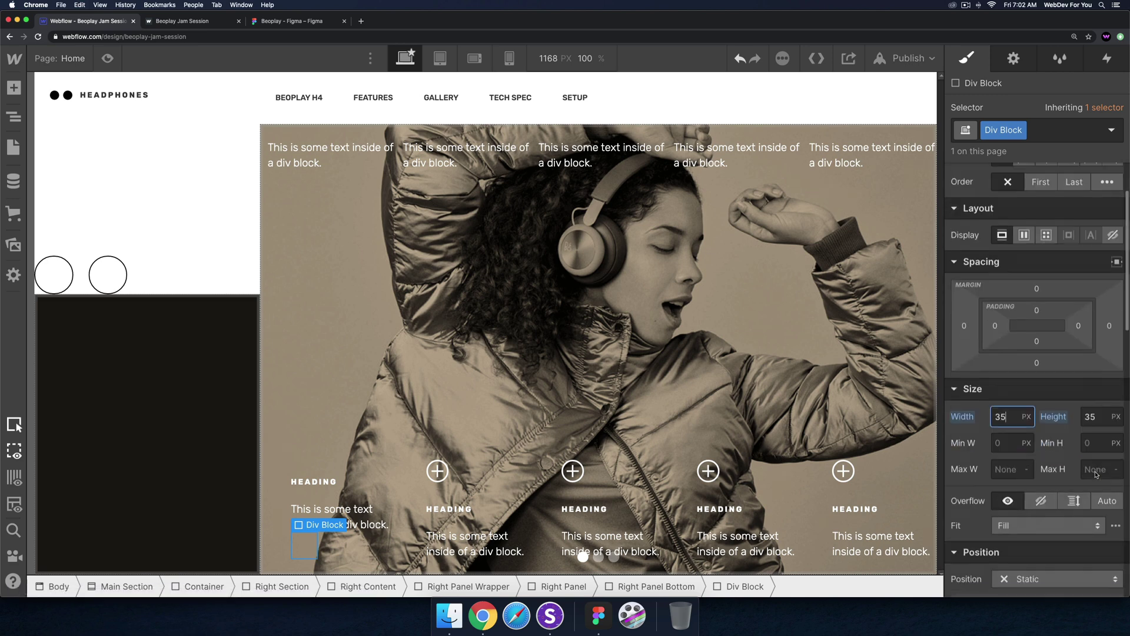
{"action": "scroll", "coordinate": [1083, 477], "scroll_direction": "down", "scroll_amount": 3}
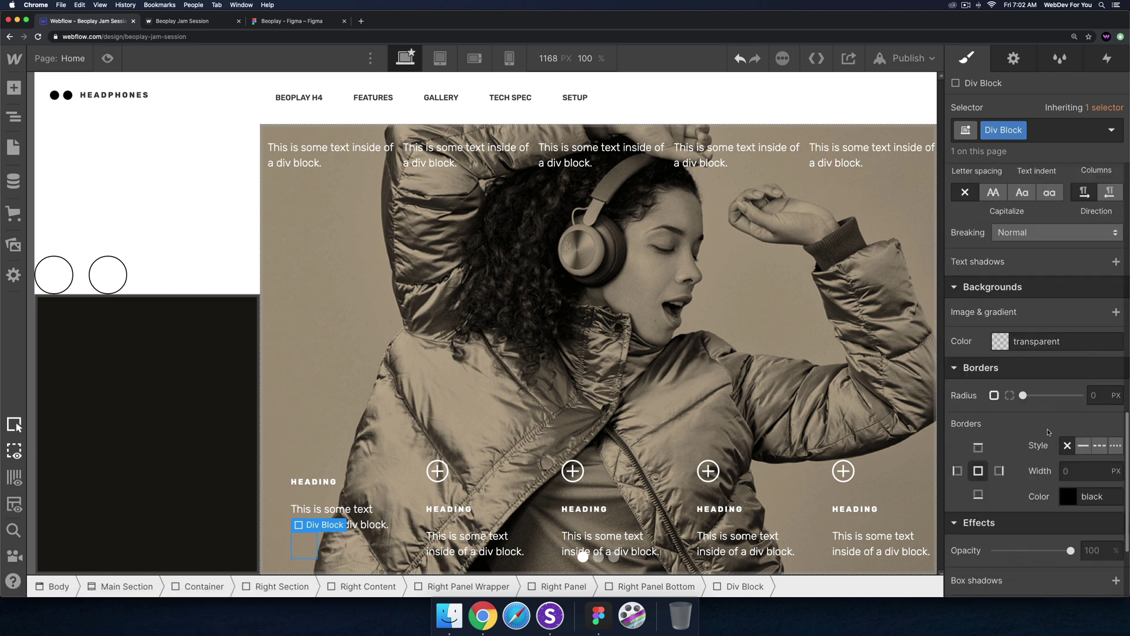
{"action": "left_click", "coordinate": [1105, 400]}
{"action": "type", "text": "50%"}
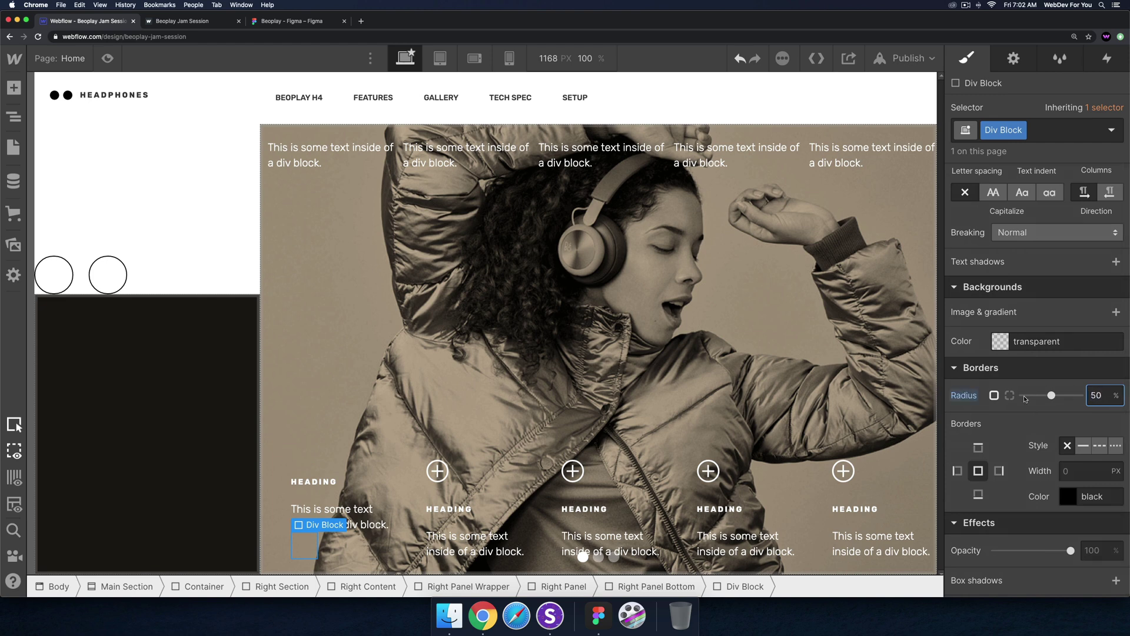
{"action": "left_click", "coordinate": [1083, 446]}
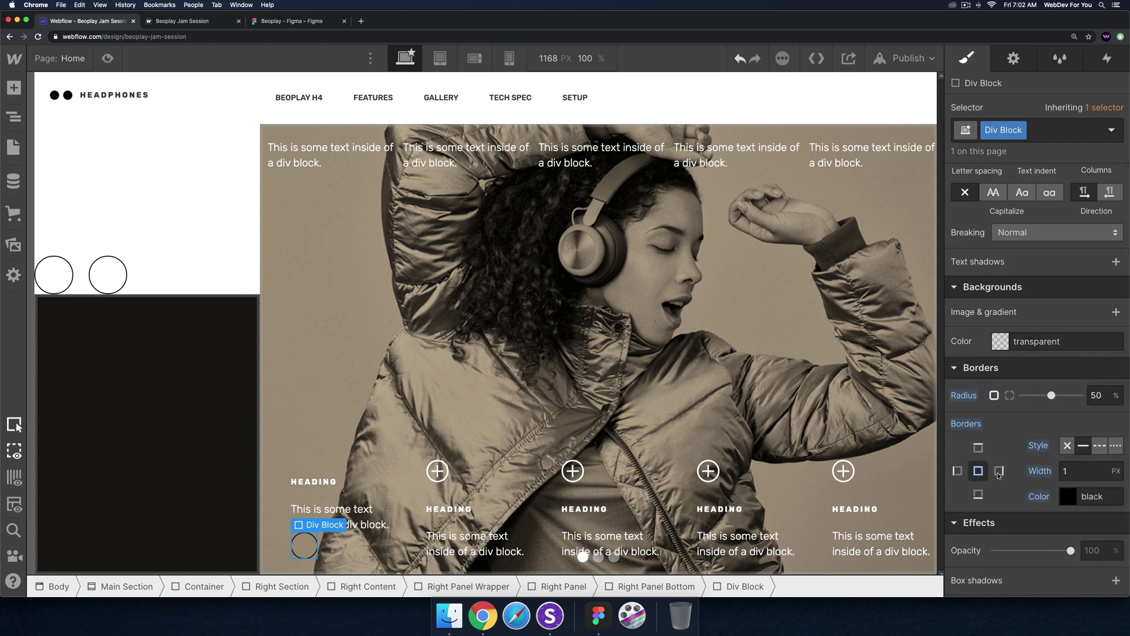
{"action": "left_click", "coordinate": [1068, 470]}
{"action": "type", "text": "3"}
{"action": "left_click", "coordinate": [1067, 495]}
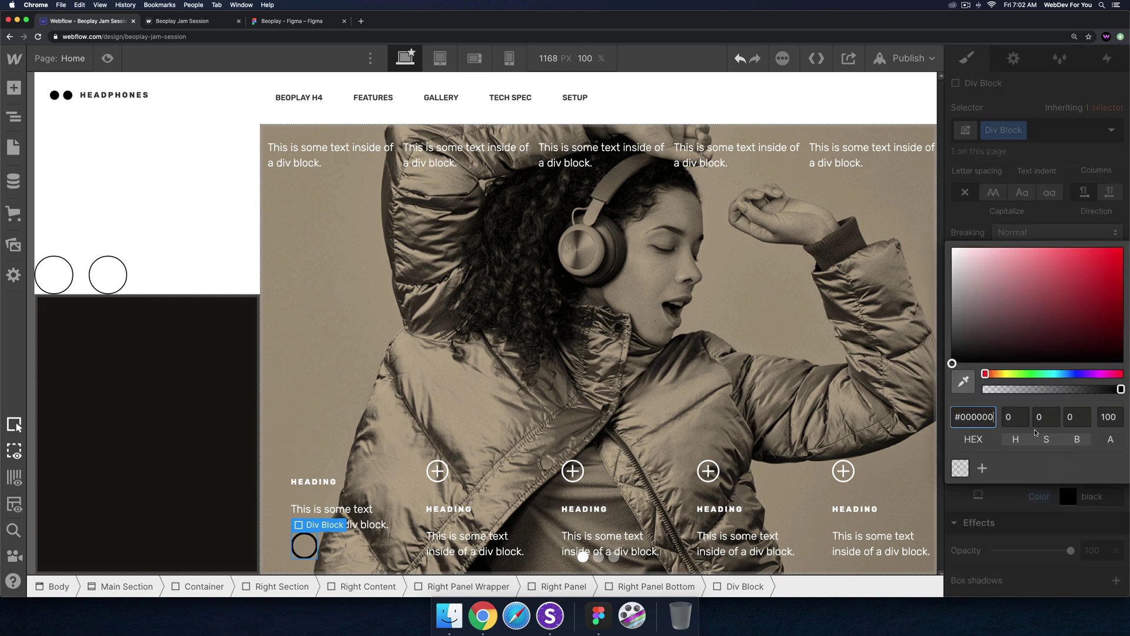
{"action": "left_click", "coordinate": [952, 266]}
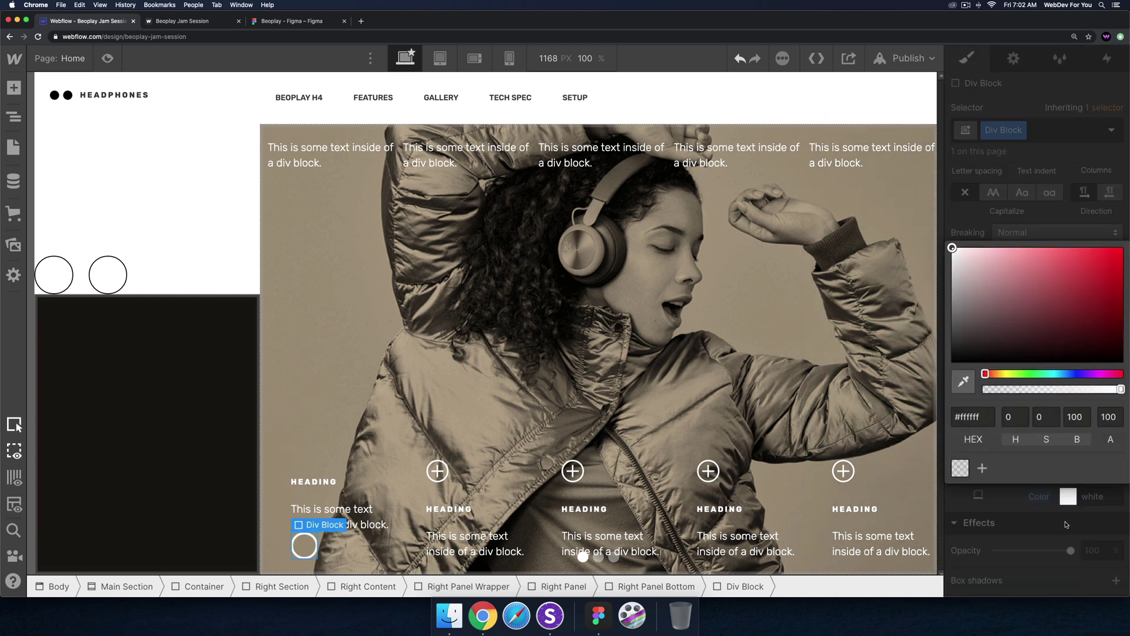
{"action": "left_click", "coordinate": [1069, 432]}
- Rename the circular div block's class to Plus Icon
{"action": "scroll", "coordinate": [1069, 432], "scroll_direction": "up", "scroll_amount": 1}
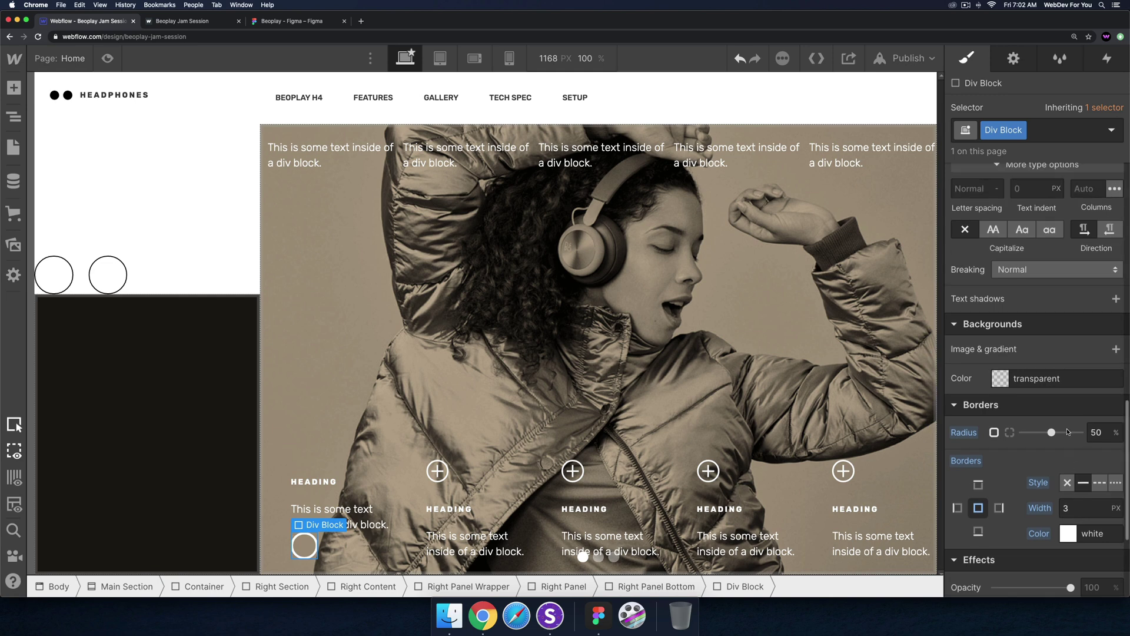
{"action": "double_click", "coordinate": [999, 130]}
{"action": "type", "text": "Plus"}
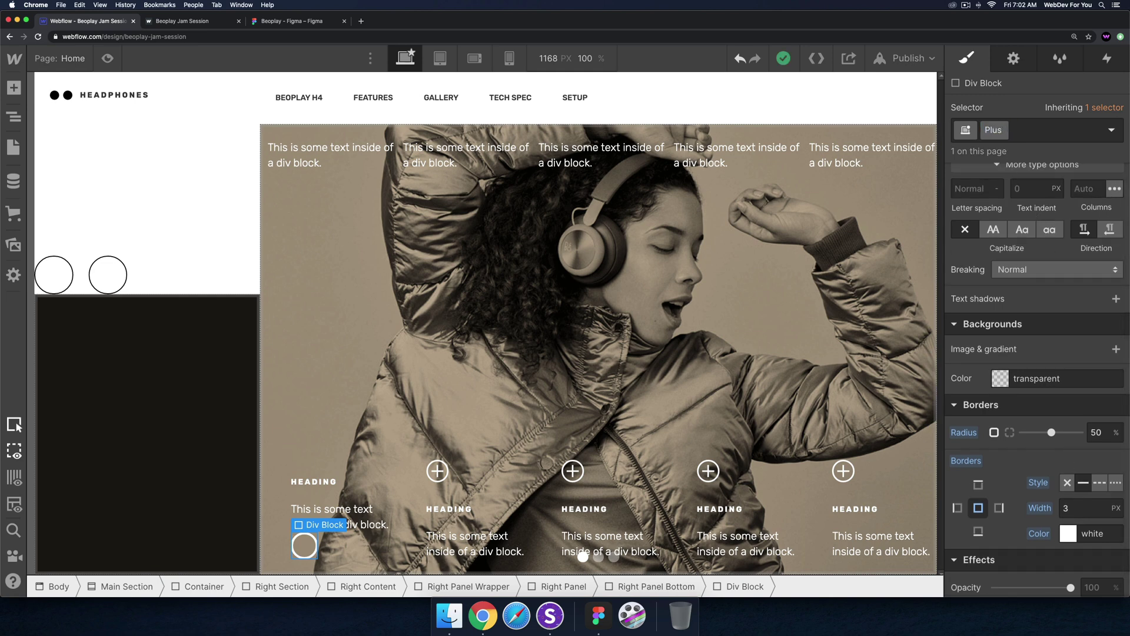
{"action": "type", "text": " Icon"}
{"action": "key", "text": "Return"}
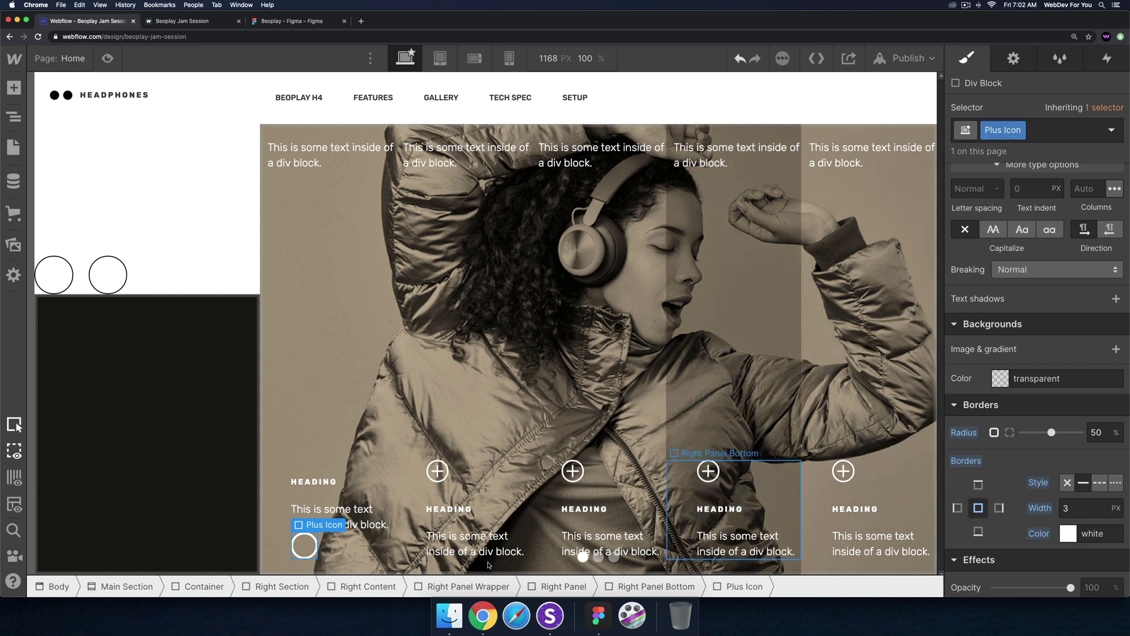
- Make the Plus Icon a flex container centered on both axes and add a div block inside it
{"action": "scroll", "coordinate": [989, 406], "scroll_direction": "up", "scroll_amount": 10}
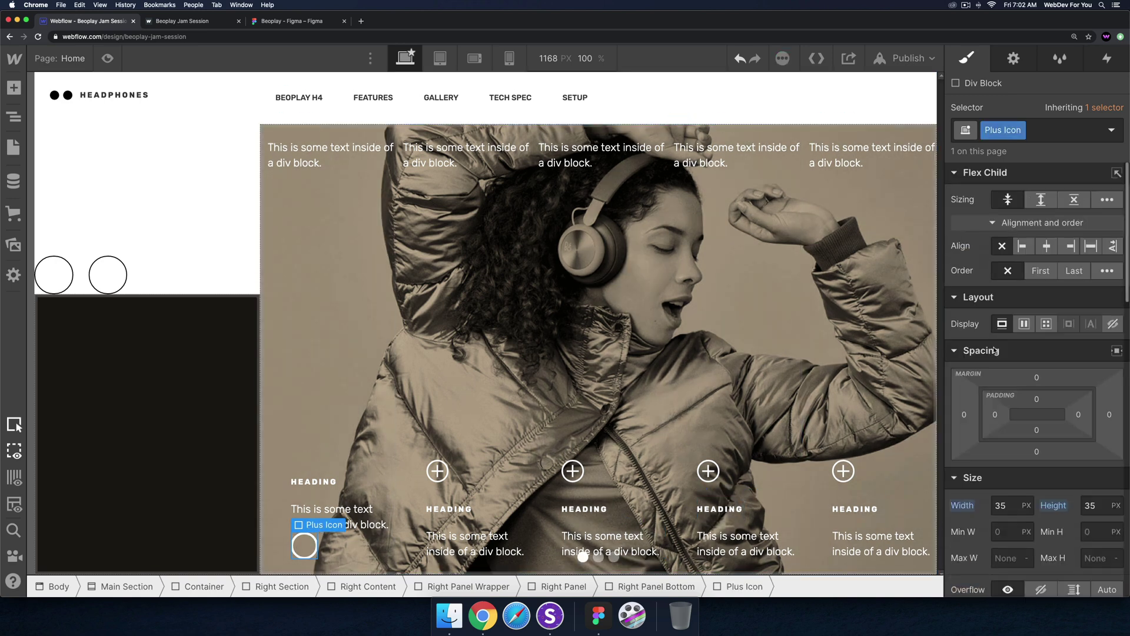
{"action": "left_click", "coordinate": [1024, 305]}
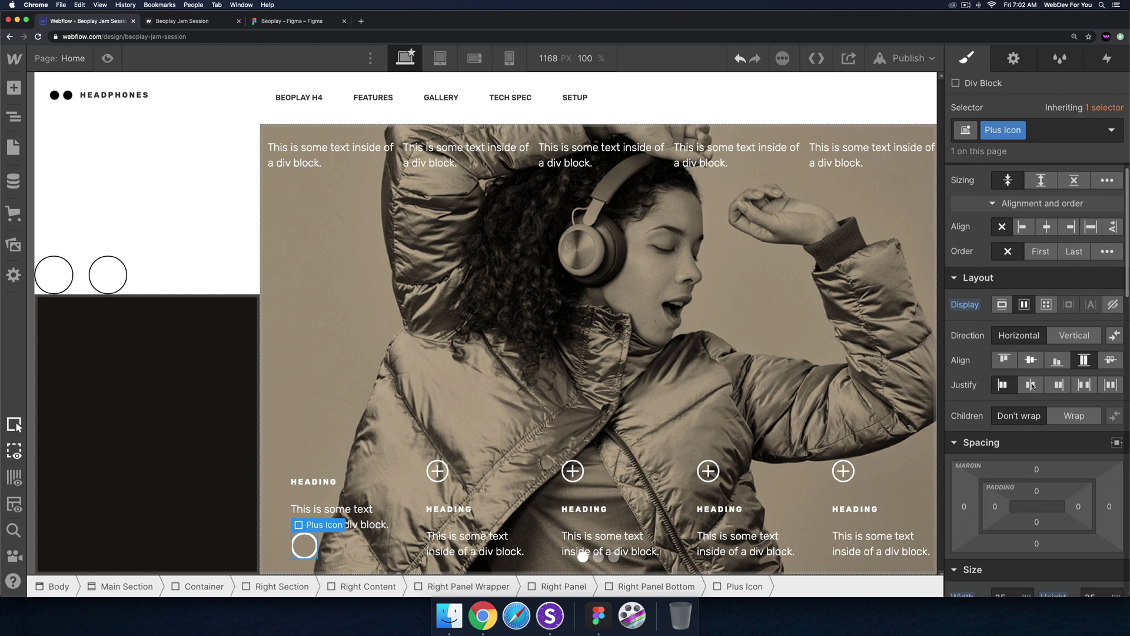
{"action": "key", "text": "super+e"}
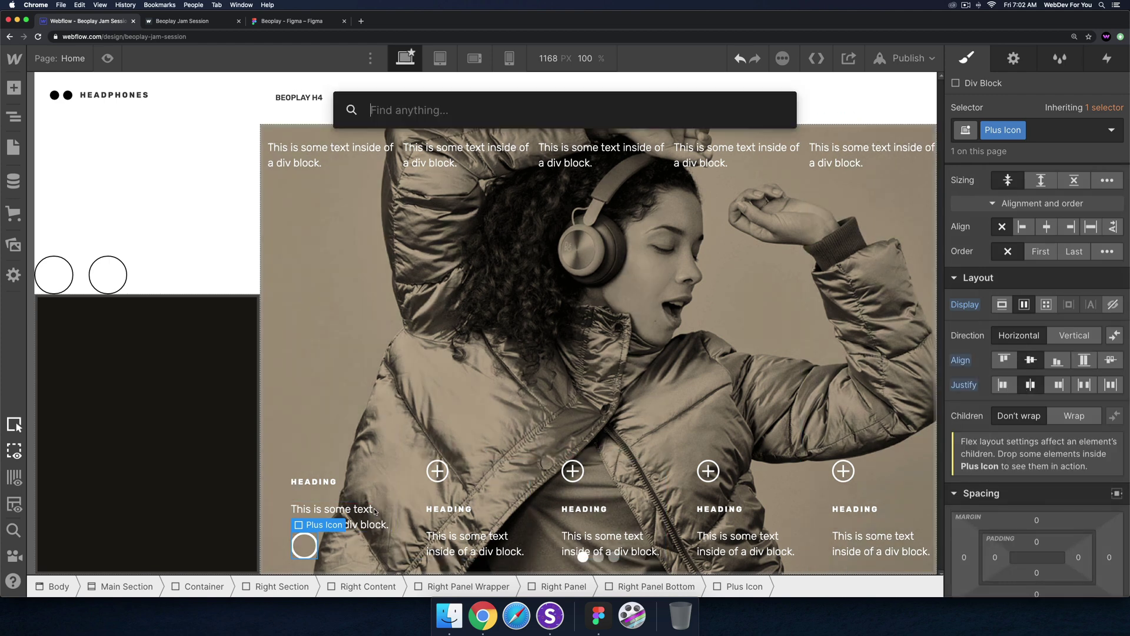
{"action": "type", "text": "div blo"}
{"action": "key", "text": "Return"}
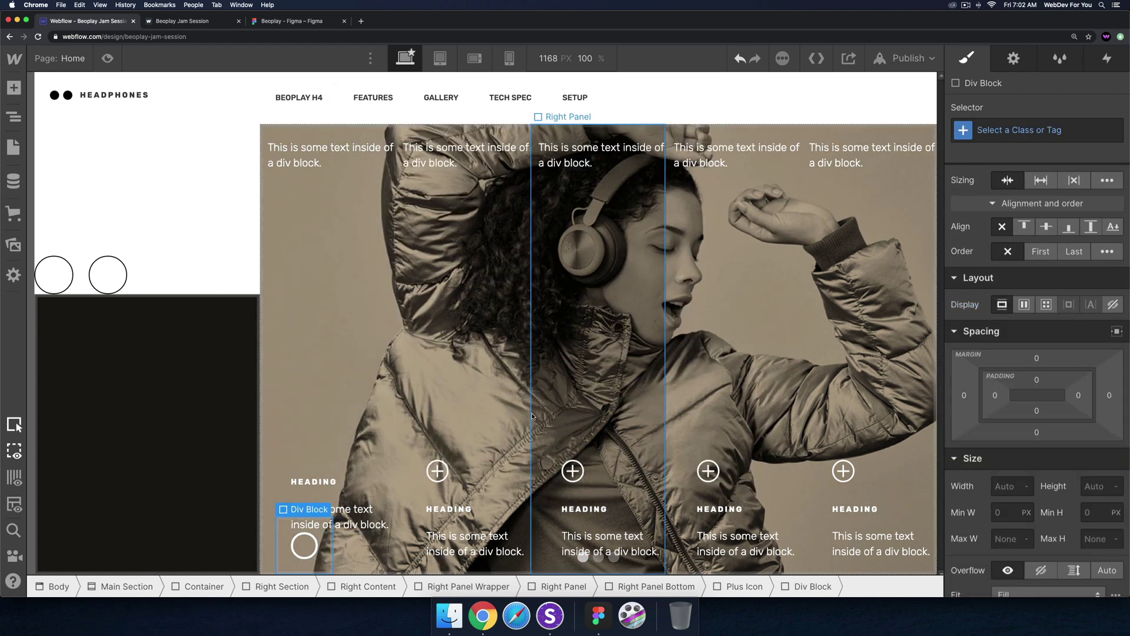
- Set the div block inside the Plus Icon to 3 px wide and 12 px high
{"action": "scroll", "coordinate": [1013, 412], "scroll_direction": "down", "scroll_amount": 1}
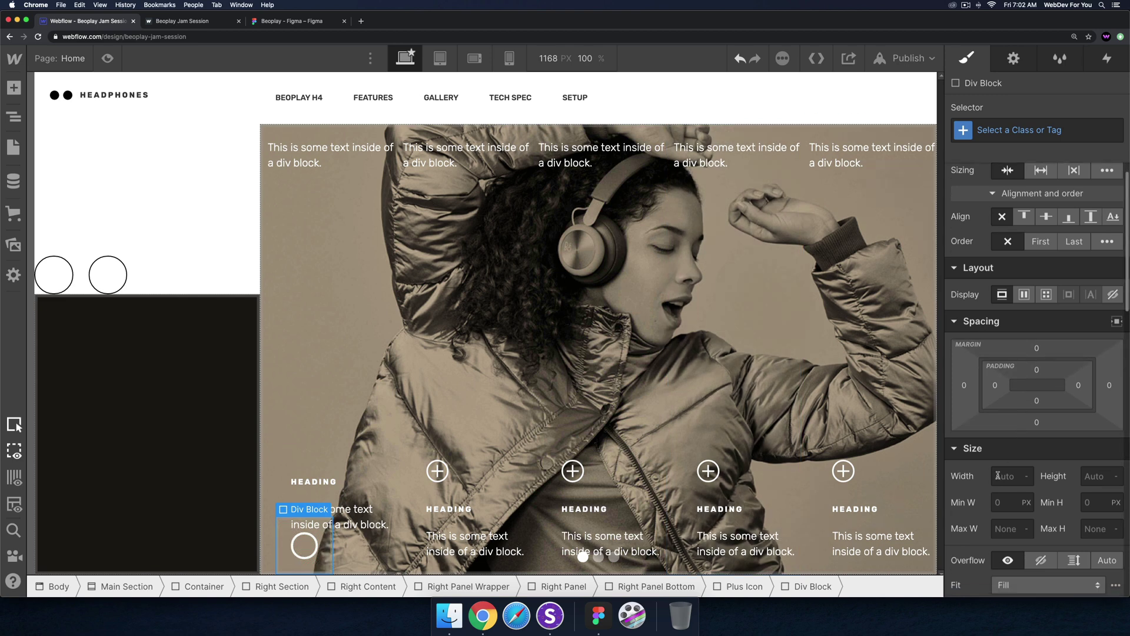
{"action": "left_click", "coordinate": [993, 477]}
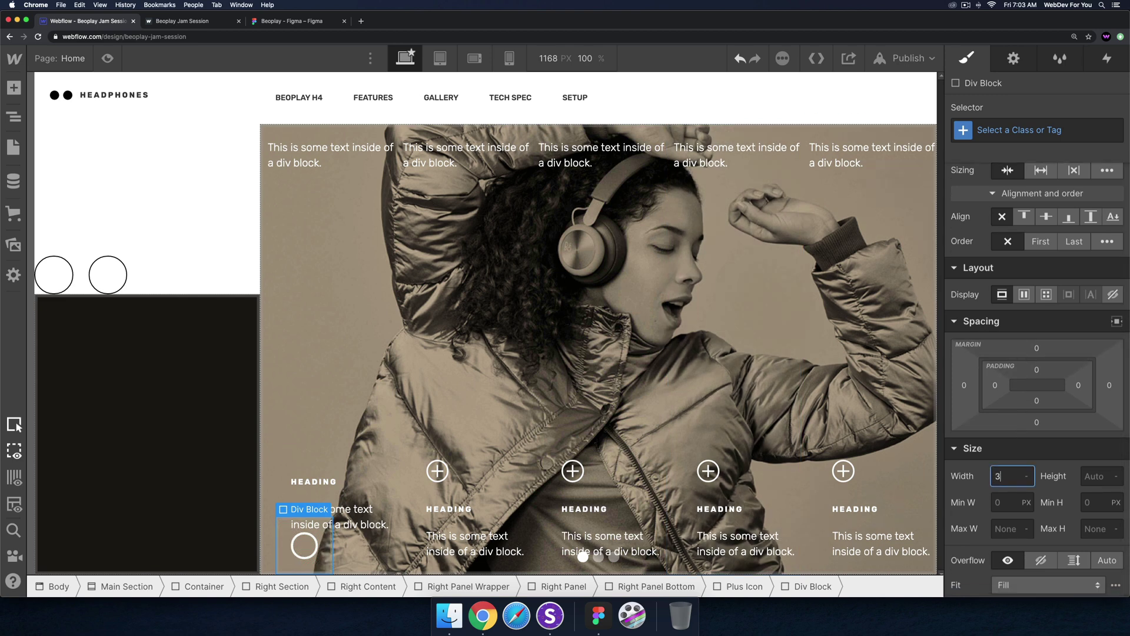
{"action": "type", "text": "3"}
{"action": "key", "text": "Tab"}
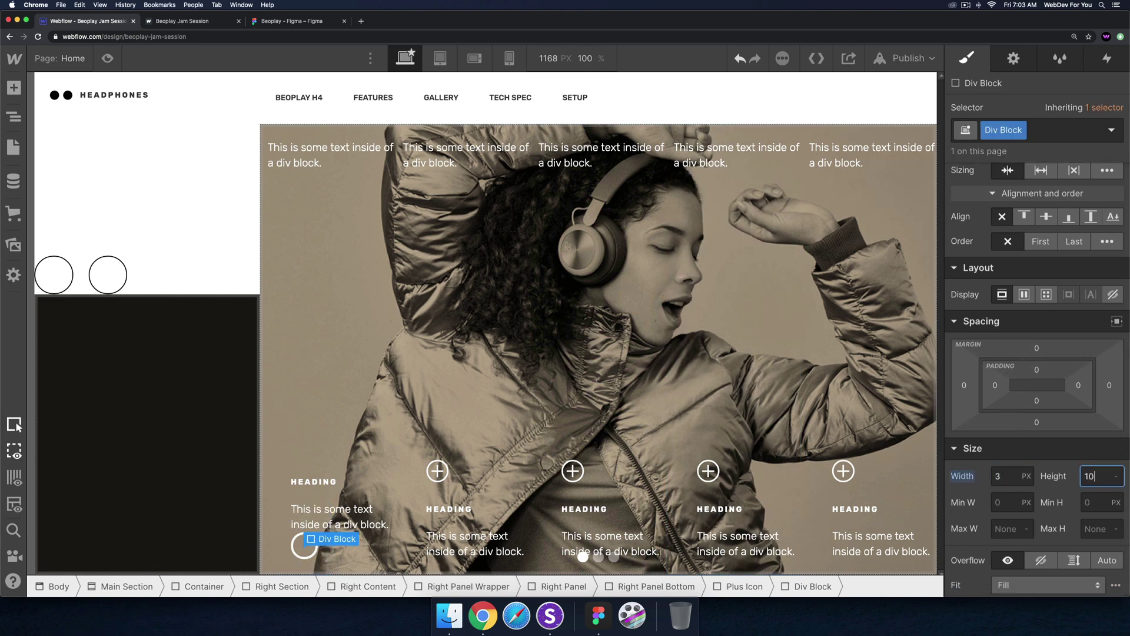
{"action": "type", "text": "10"}
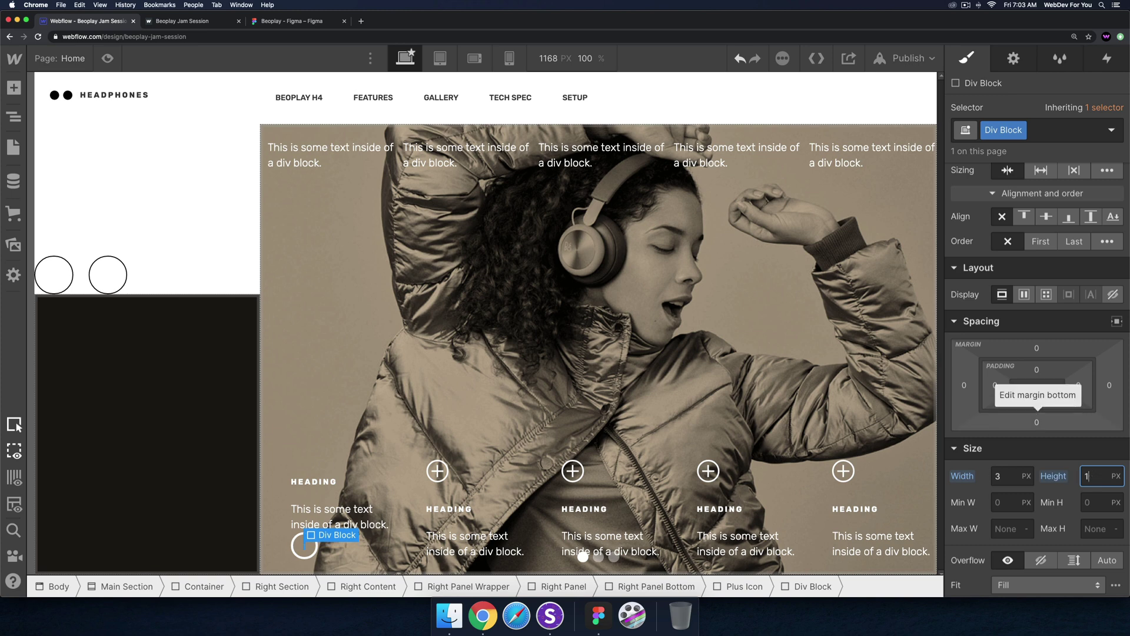
{"action": "key", "text": "BackSpace"}
{"action": "type", "text": "12"}
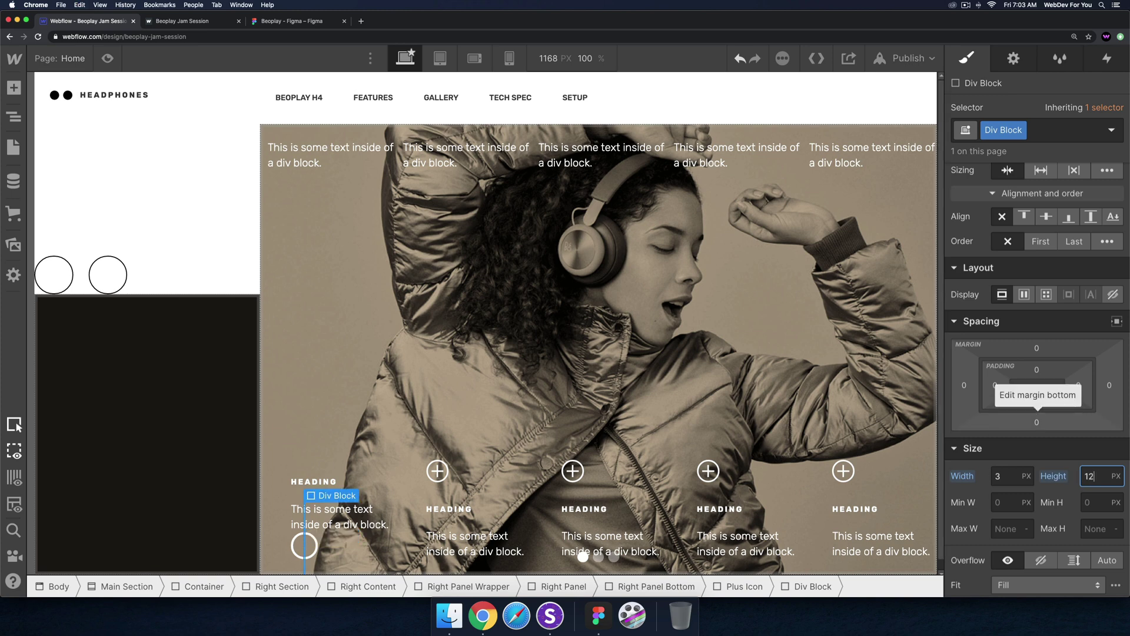
{"action": "key", "text": "Return"}
- Set the inner div block's background color to white (fff)
{"action": "scroll", "coordinate": [1030, 415], "scroll_direction": "down", "scroll_amount": 10}
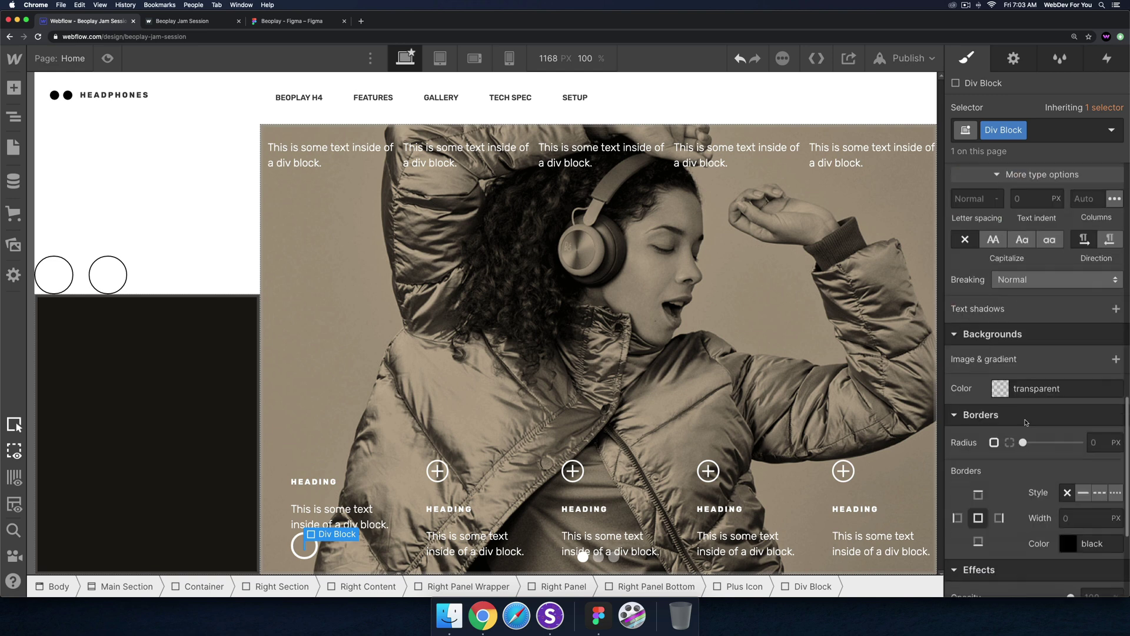
{"action": "scroll", "coordinate": [1025, 422], "scroll_direction": "down", "scroll_amount": 1}
{"action": "left_click", "coordinate": [1002, 380]}
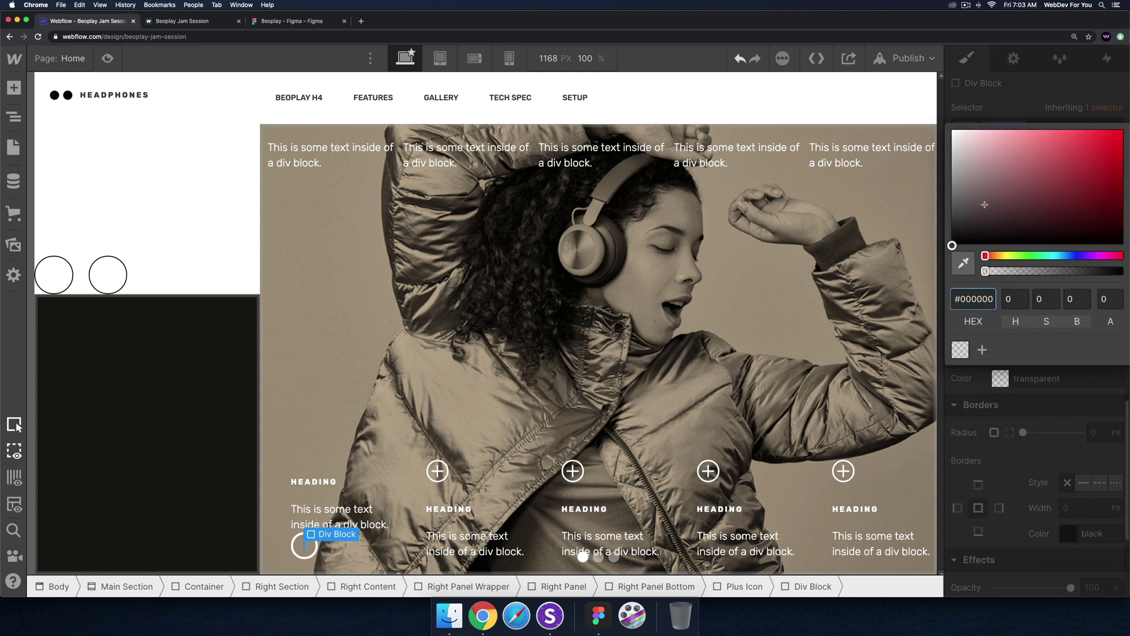
{"action": "type", "text": "fff"}
{"action": "key", "text": "Return"}
{"action": "left_click", "coordinate": [1031, 375]}
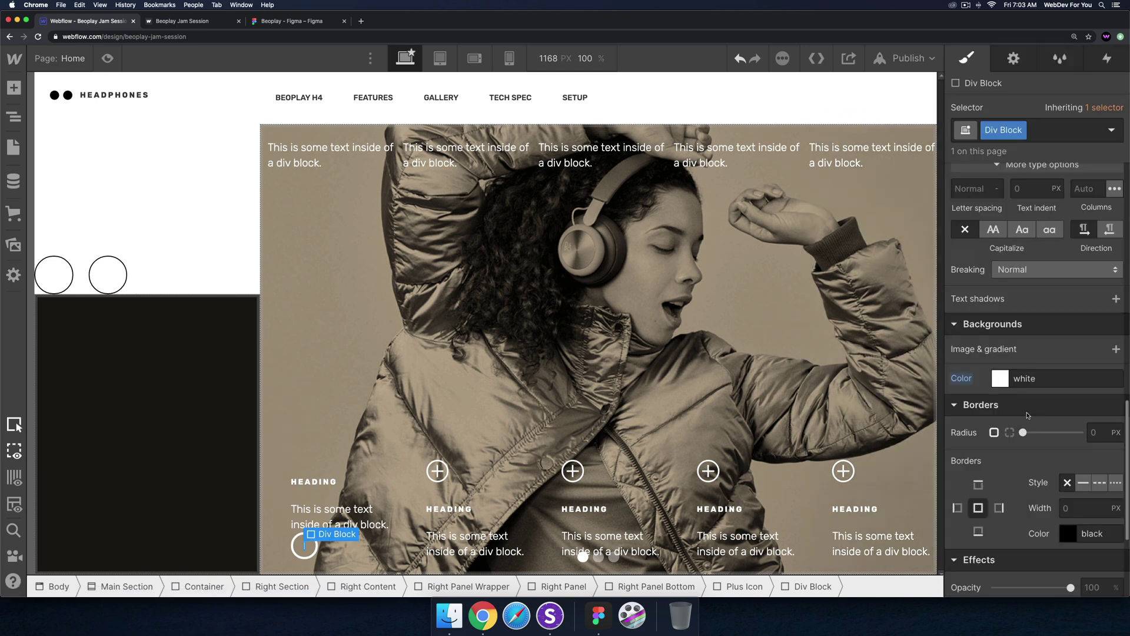
- Set the height of the white line inside the Plus Icon to 15 px
{"action": "left_click", "coordinate": [314, 554]}
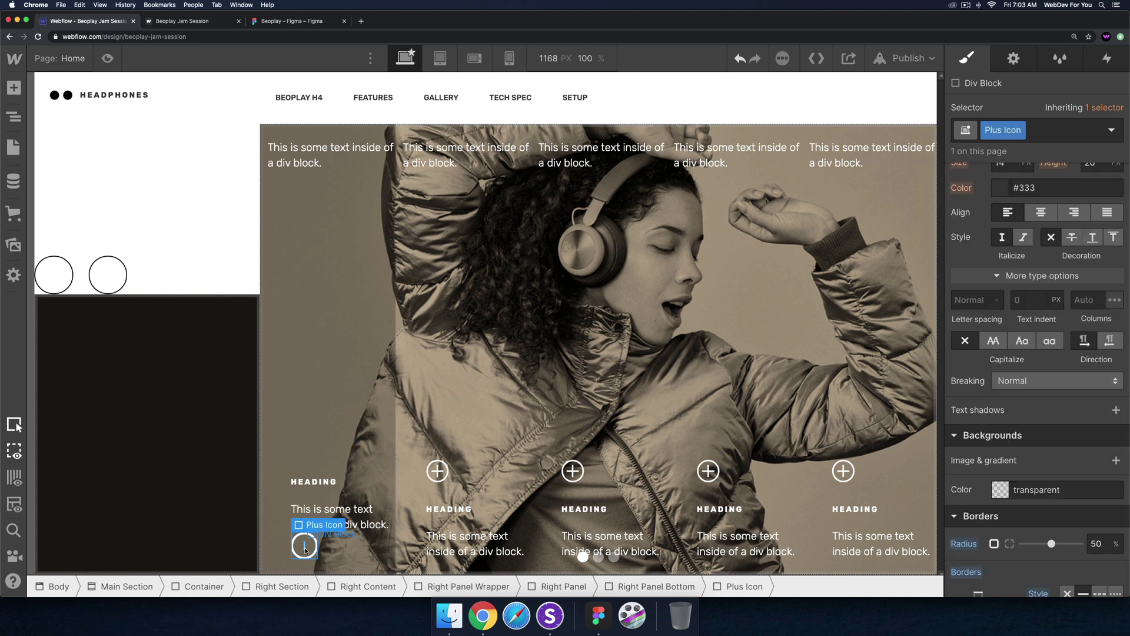
{"action": "left_click", "coordinate": [304, 545]}
{"action": "scroll", "coordinate": [1065, 395], "scroll_direction": "down", "scroll_amount": 1}
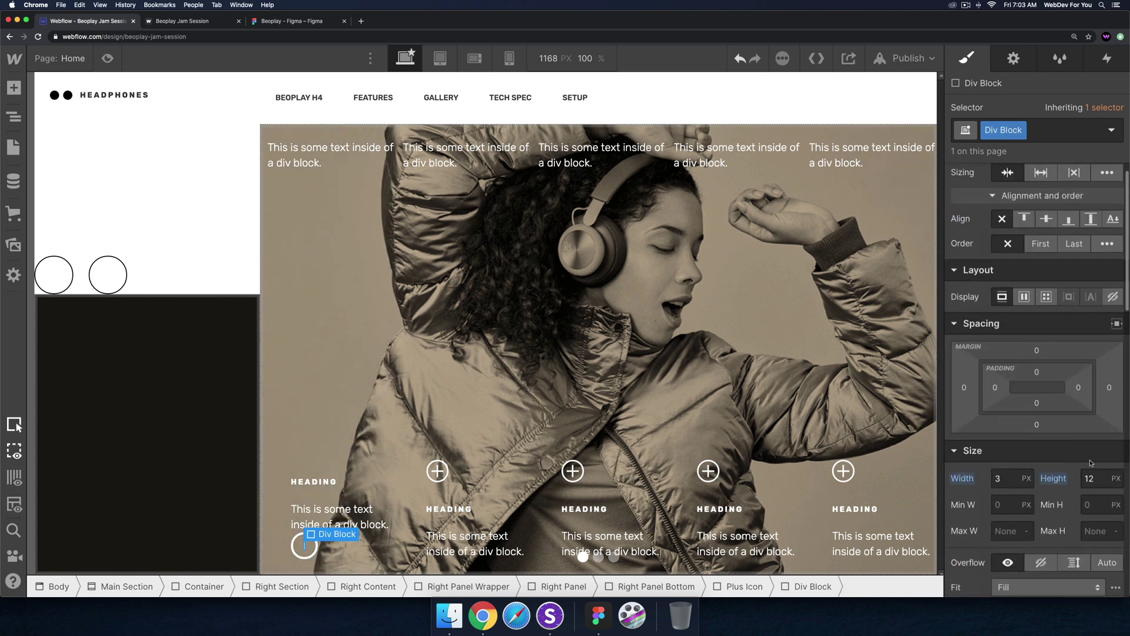
{"action": "left_click", "coordinate": [1095, 478]}
{"action": "type", "text": "14"}
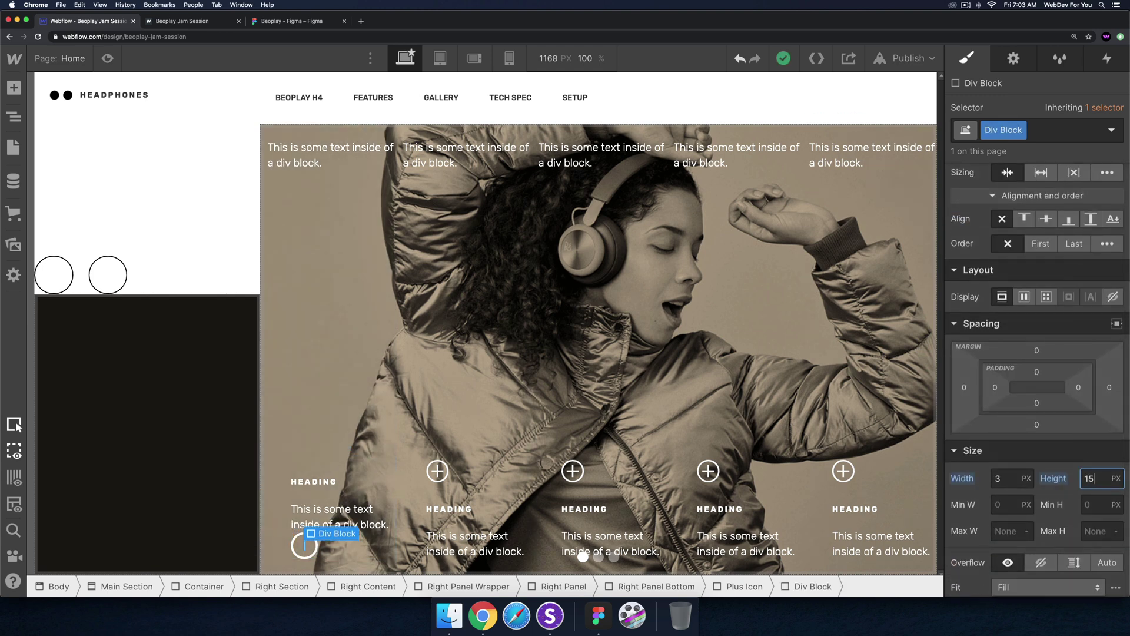
{"action": "left_click", "coordinate": [312, 523]}
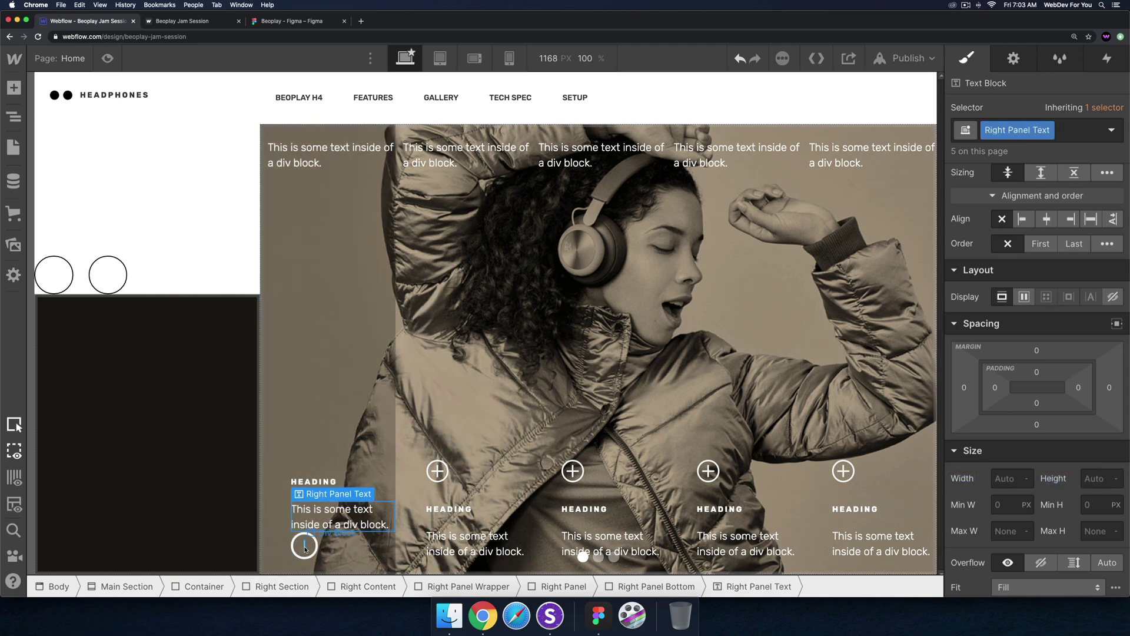
- Rename the class of the white line inside the Plus Icon to Plus Sign Line
{"action": "left_click", "coordinate": [305, 547]}
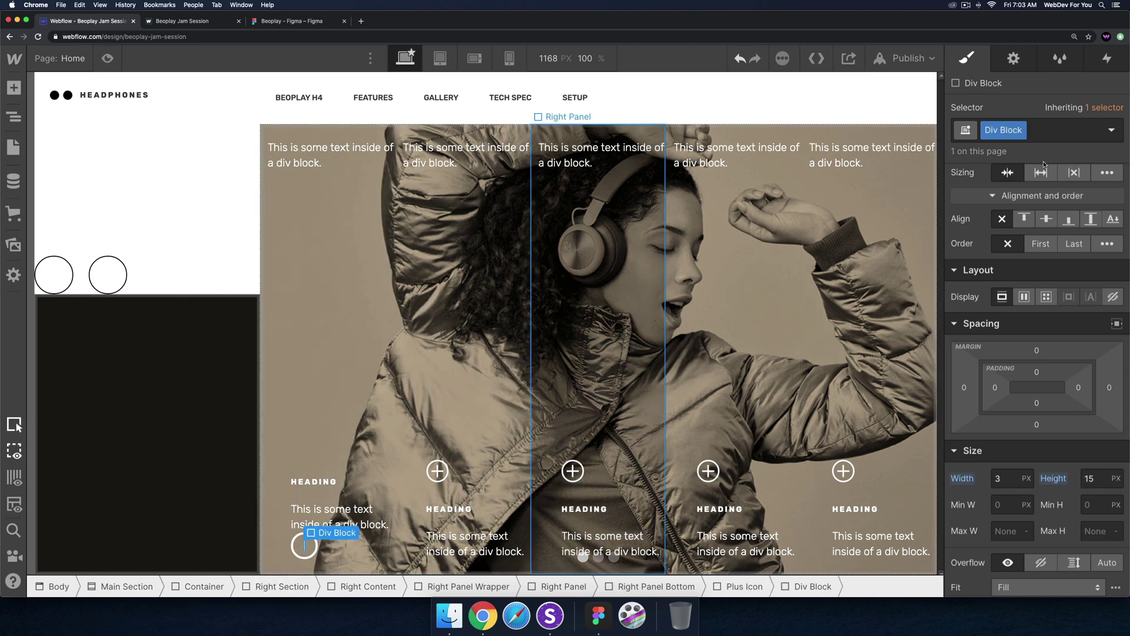
{"action": "double_click", "coordinate": [1000, 130]}
{"action": "type", "text": "Pl"}
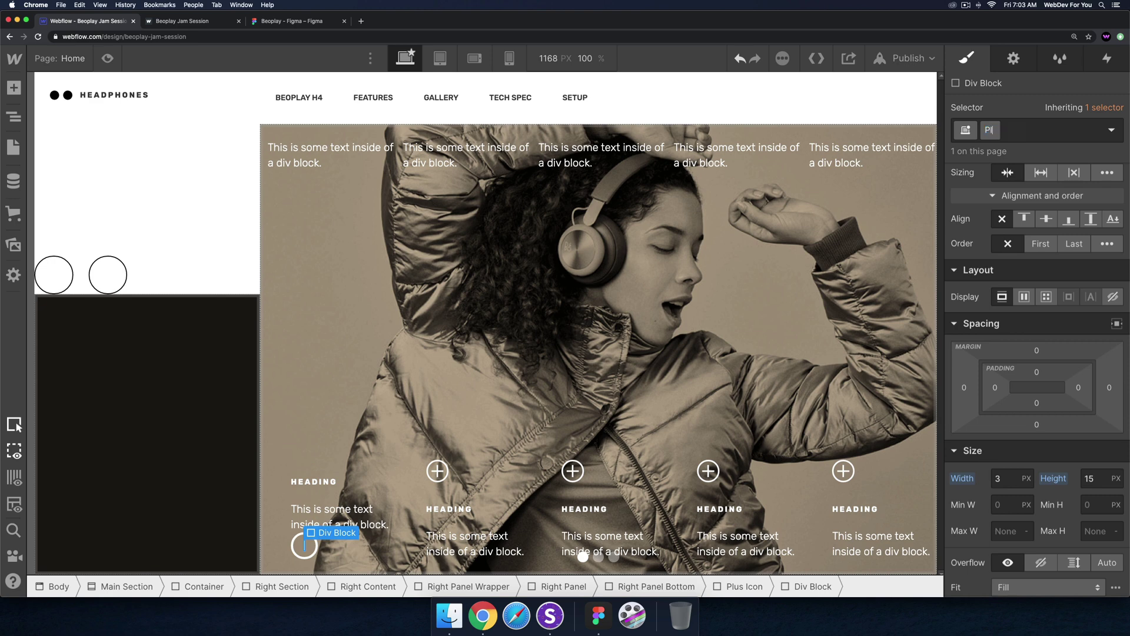
{"action": "type", "text": "us Sign Line"}
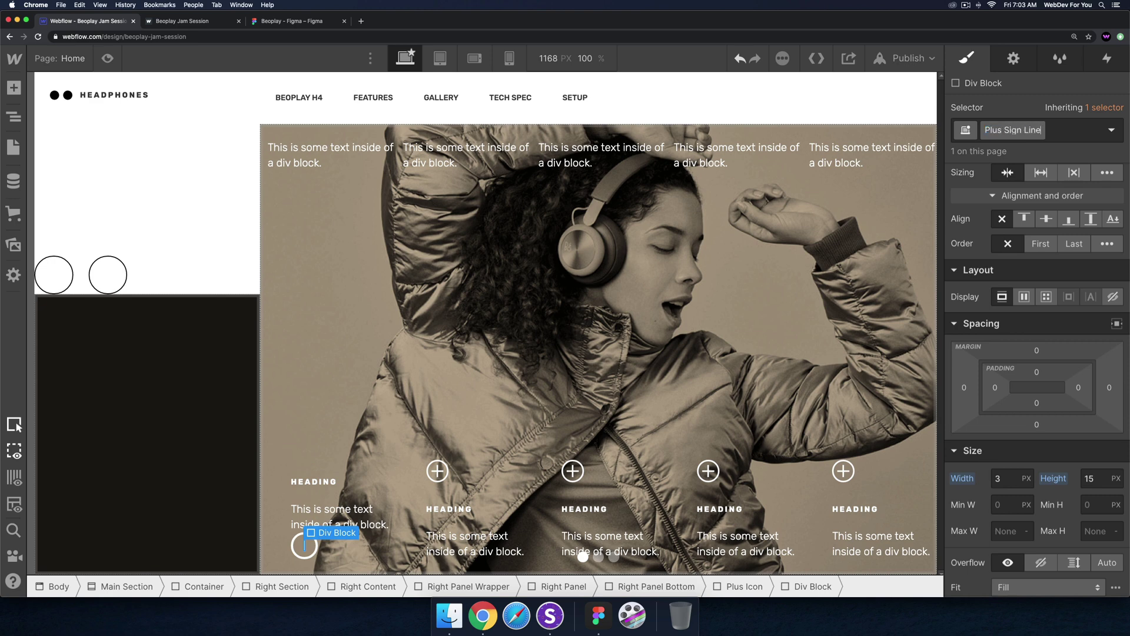
{"action": "key", "text": "Return"}
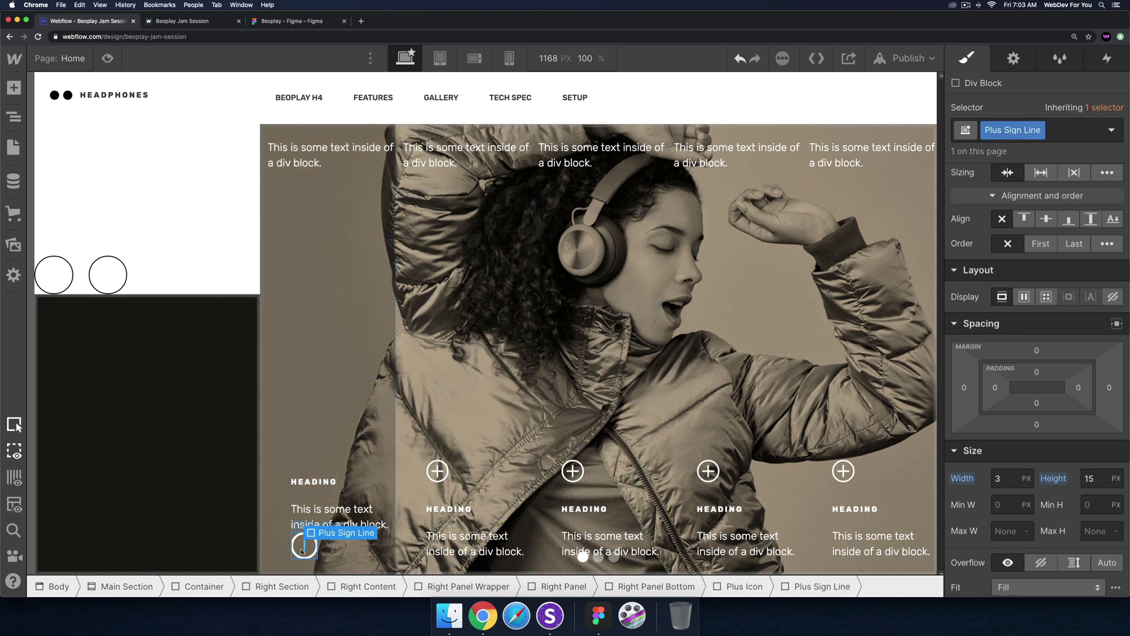
- Copy and paste the line within the Plus Icon, duplicate its class and name the new class Plus Sign Line Horizontal
{"action": "key", "text": "super+c"}
{"action": "key", "text": "super+v"}
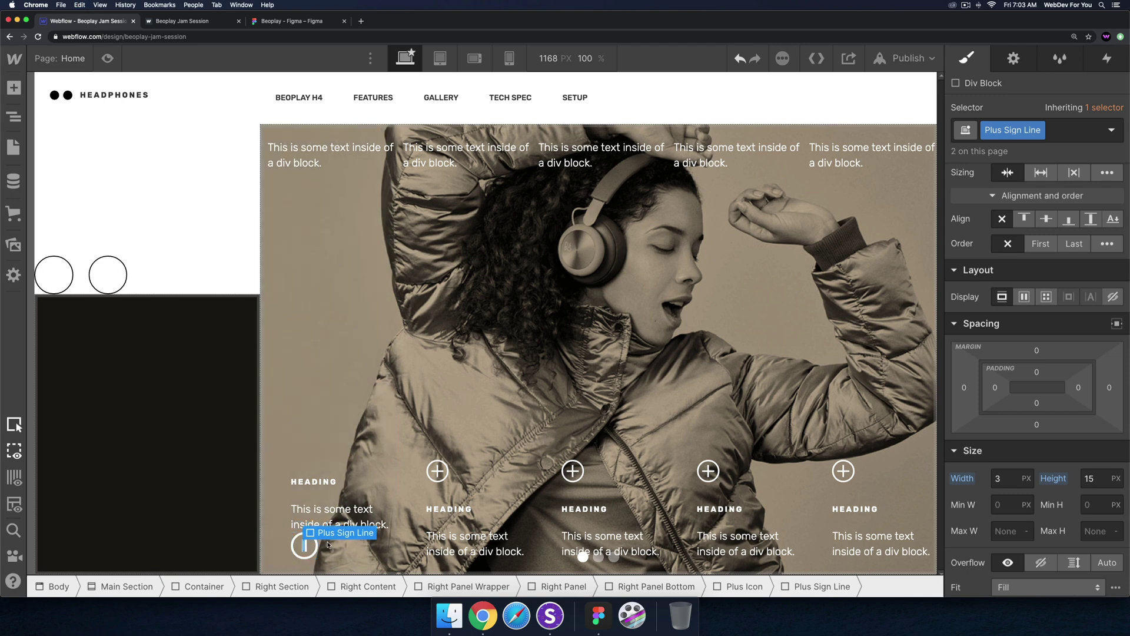
{"action": "left_click", "coordinate": [1040, 130]}
{"action": "left_click", "coordinate": [1022, 171]}
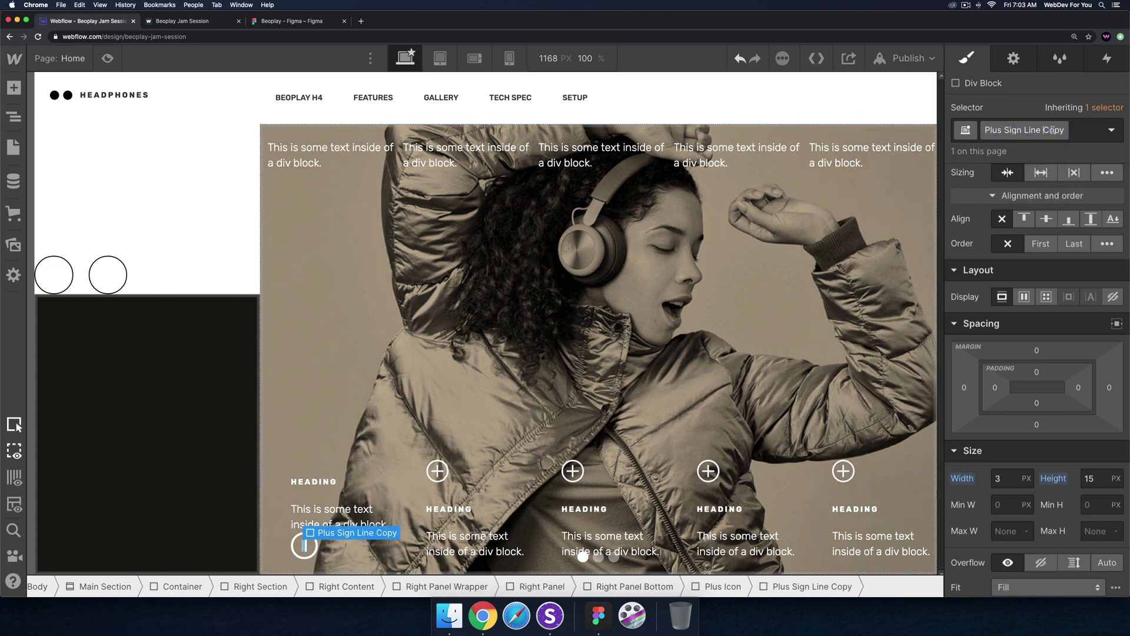
{"action": "type", "text": "Horizontal"}
{"action": "key", "text": "Return"}
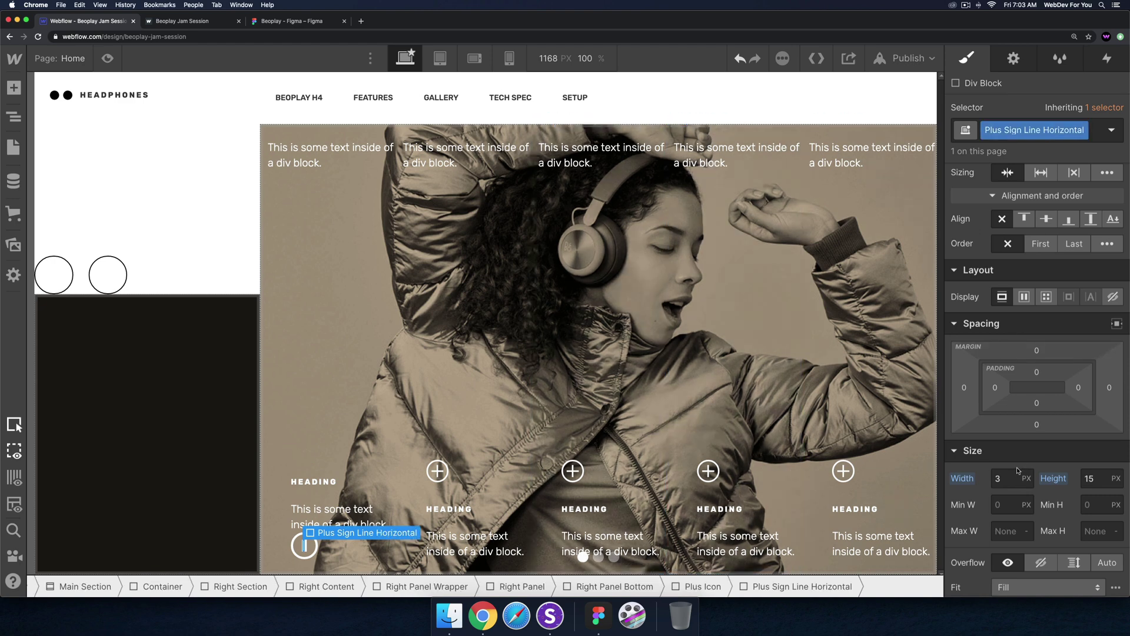
- Set the Plus Sign Line Horizontal div block's width to 15 px and height to 3 px
{"action": "left_click", "coordinate": [1011, 481]}
{"action": "key", "text": "BackSpace"}
{"action": "type", "text": "15"}
{"action": "key", "text": "Tab"}
{"action": "type", "text": "1"}
{"action": "key", "text": "BackSpace"}
{"action": "type", "text": "3"}
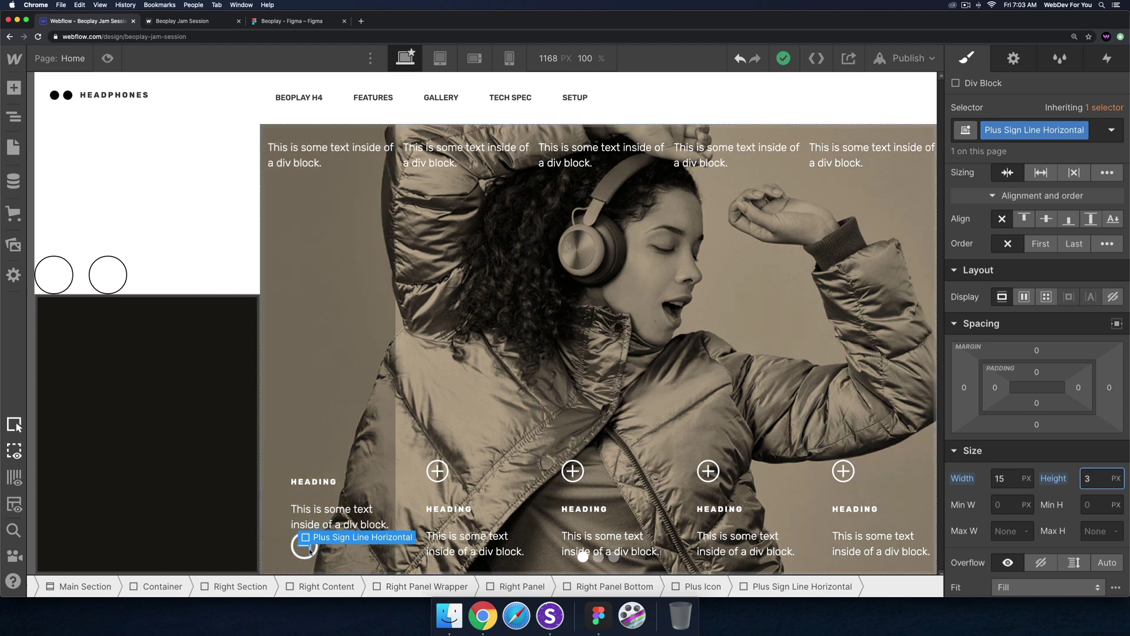
- Set the horizontal plus line's position to Absolute
{"action": "scroll", "coordinate": [1043, 414], "scroll_direction": "down", "scroll_amount": 5}
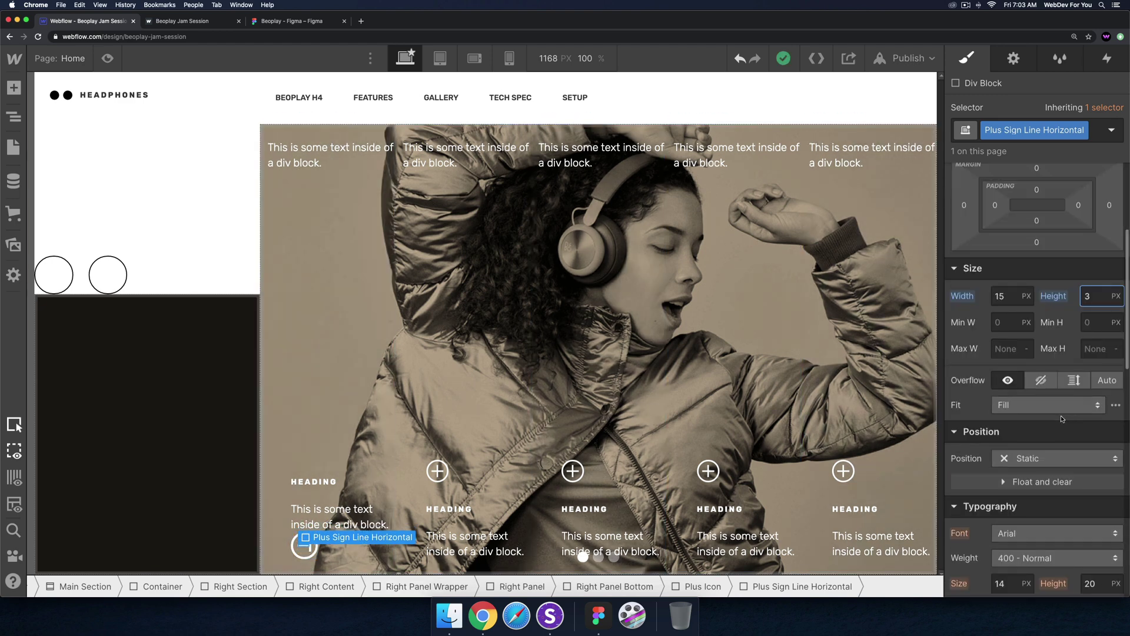
{"action": "left_click", "coordinate": [1053, 378]}
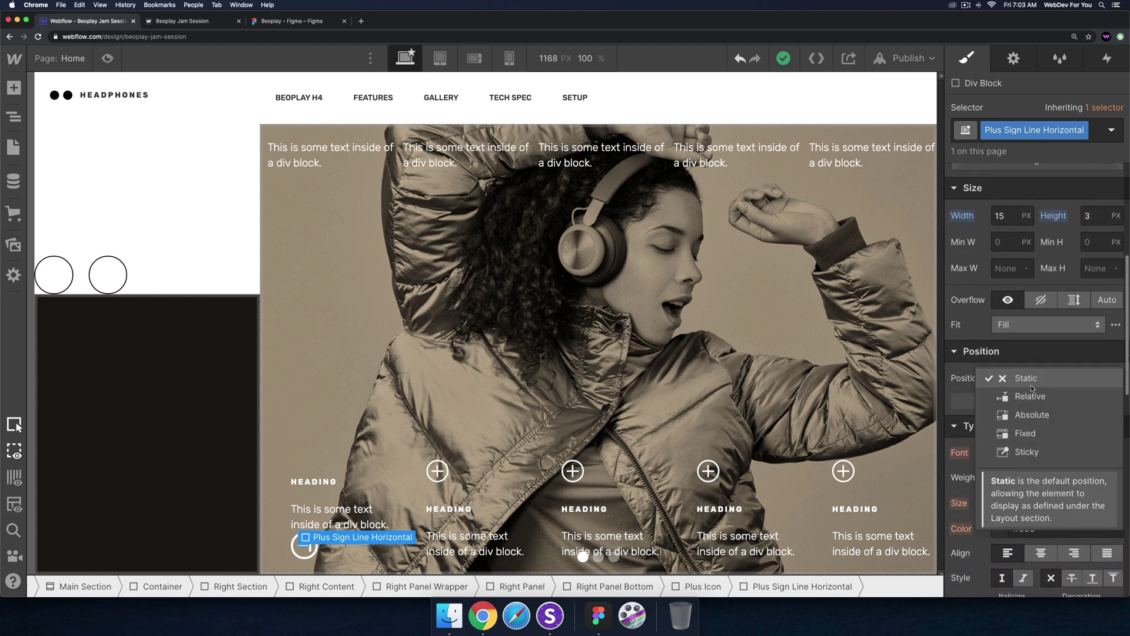
{"action": "left_click", "coordinate": [1025, 412]}
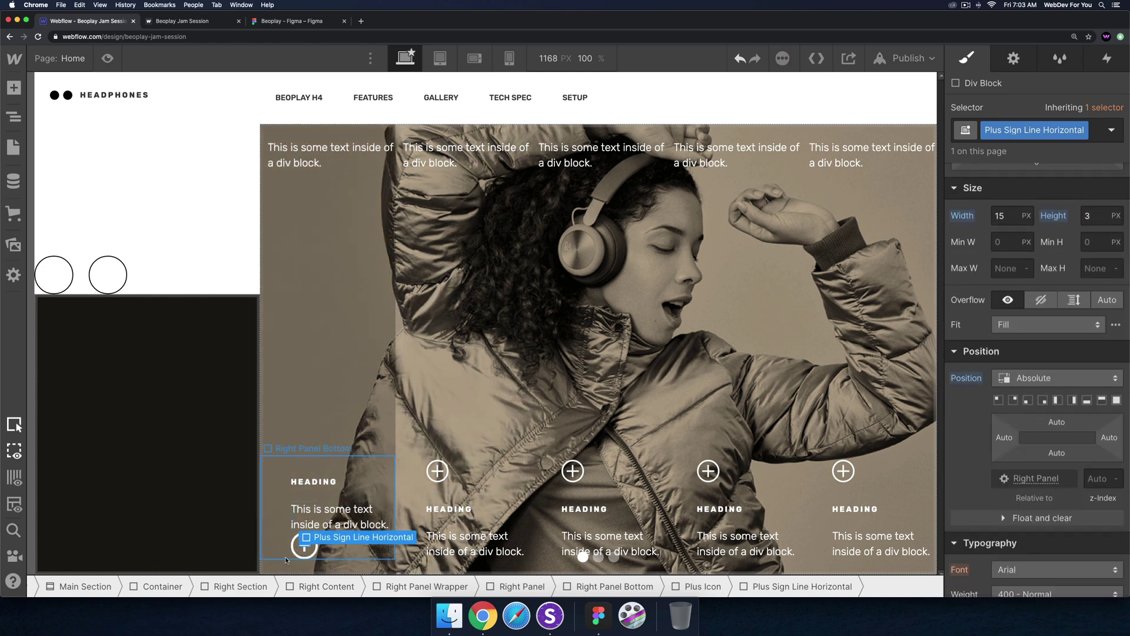
- Rename the Plus Sign Line class of the vertical line in the Plus Icon to Plus Sign Line Vertical
{"action": "left_click", "coordinate": [304, 549]}
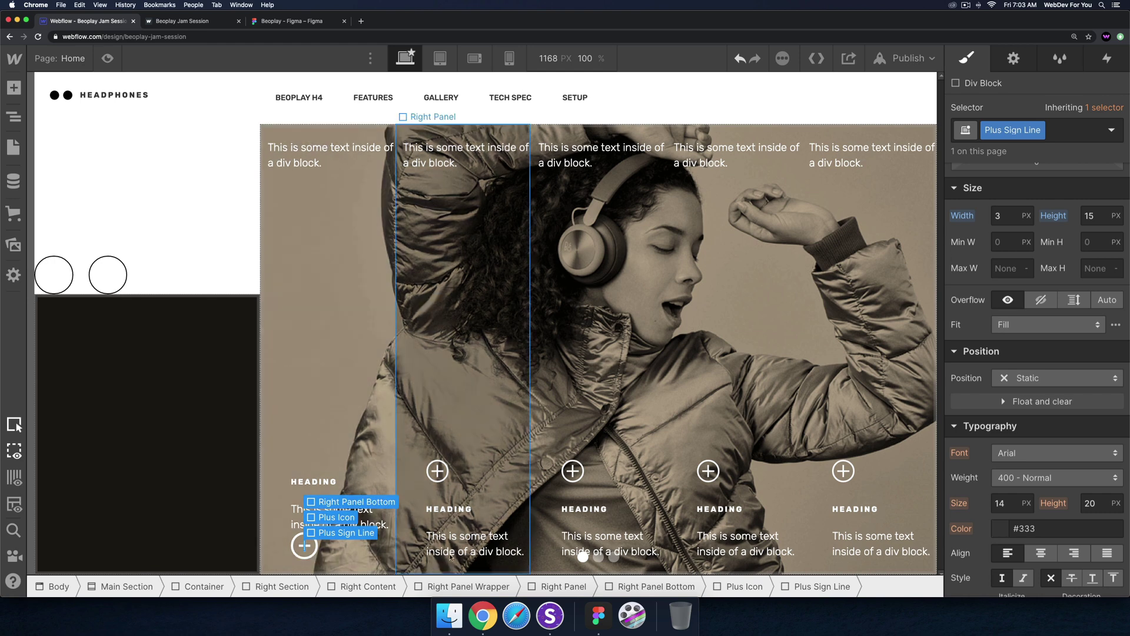
{"action": "left_click", "coordinate": [347, 506]}
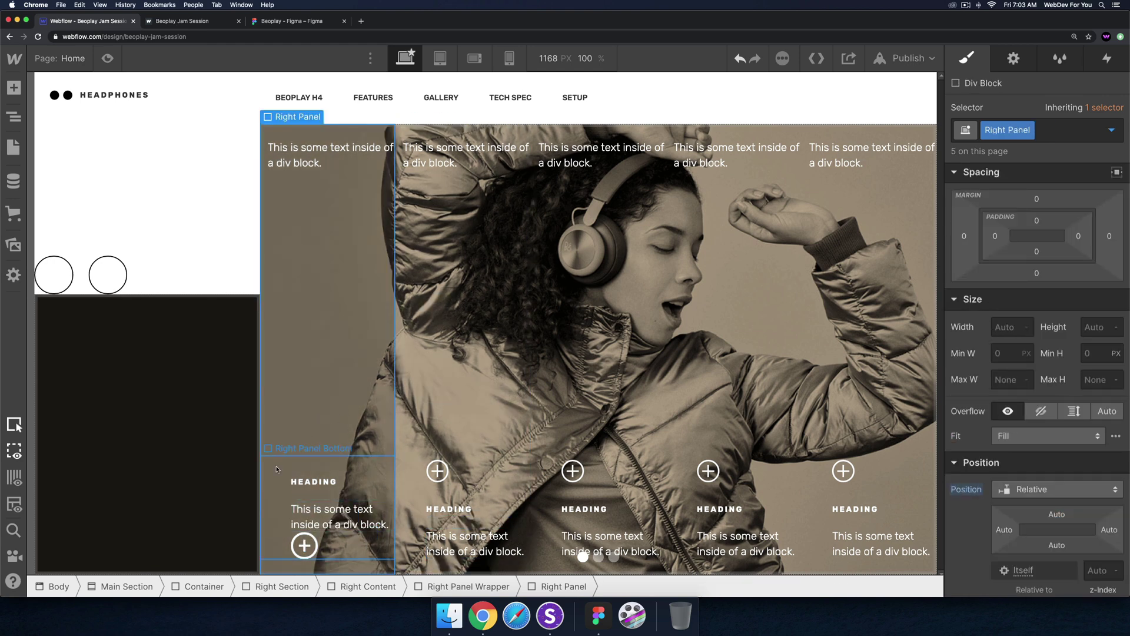
{"action": "left_click", "coordinate": [309, 553]}
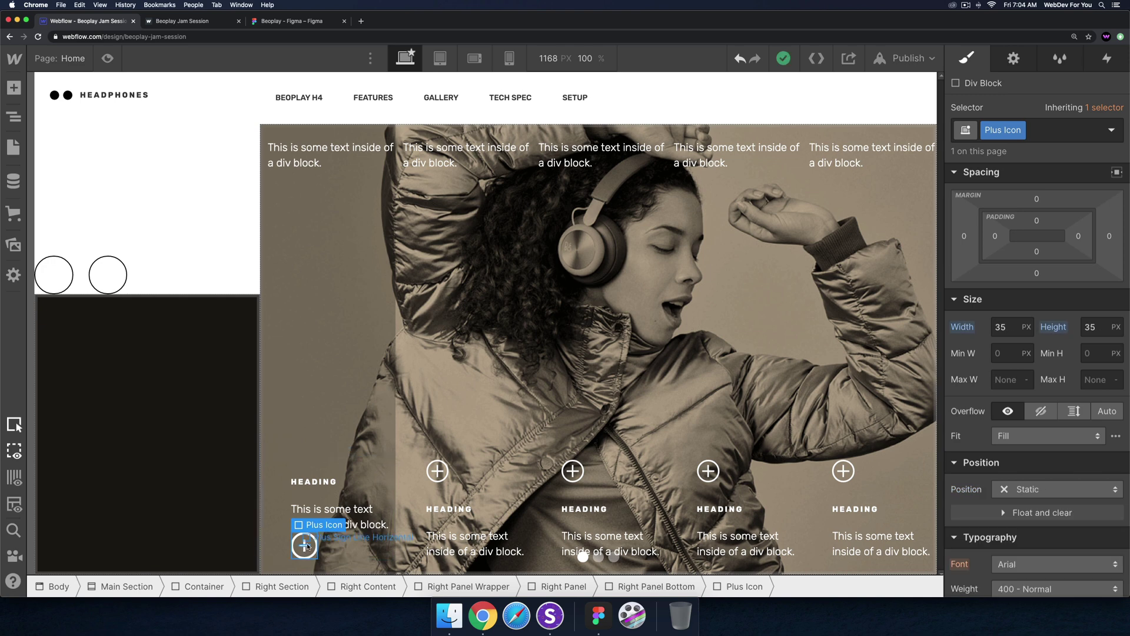
{"action": "left_click", "coordinate": [306, 547]}
{"action": "left_click", "coordinate": [305, 550]}
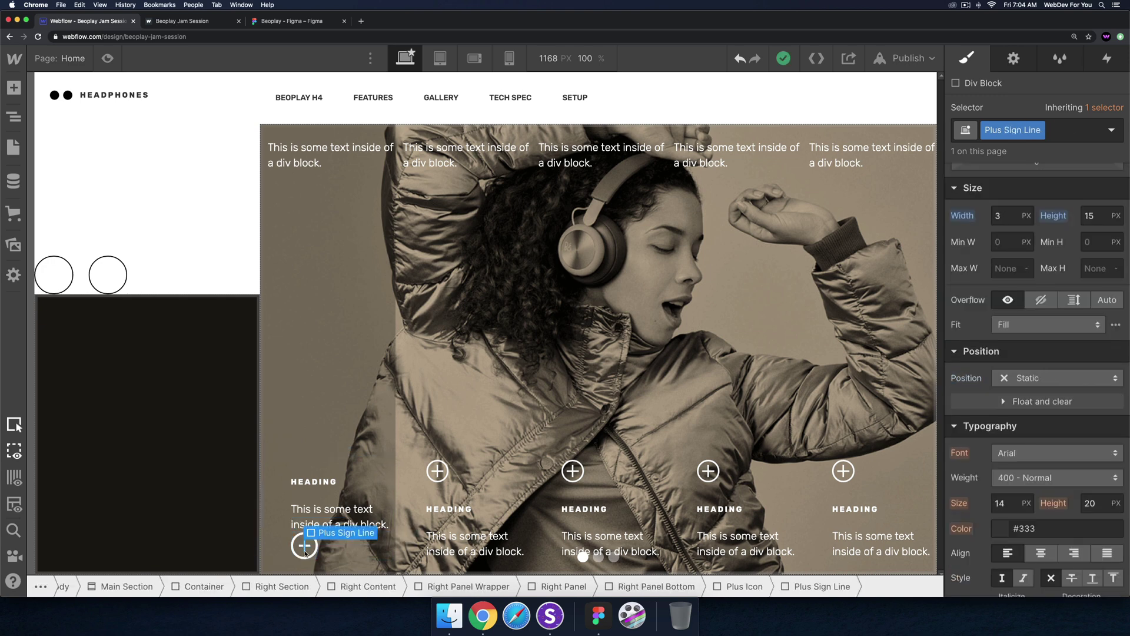
{"action": "double_click", "coordinate": [1027, 130]}
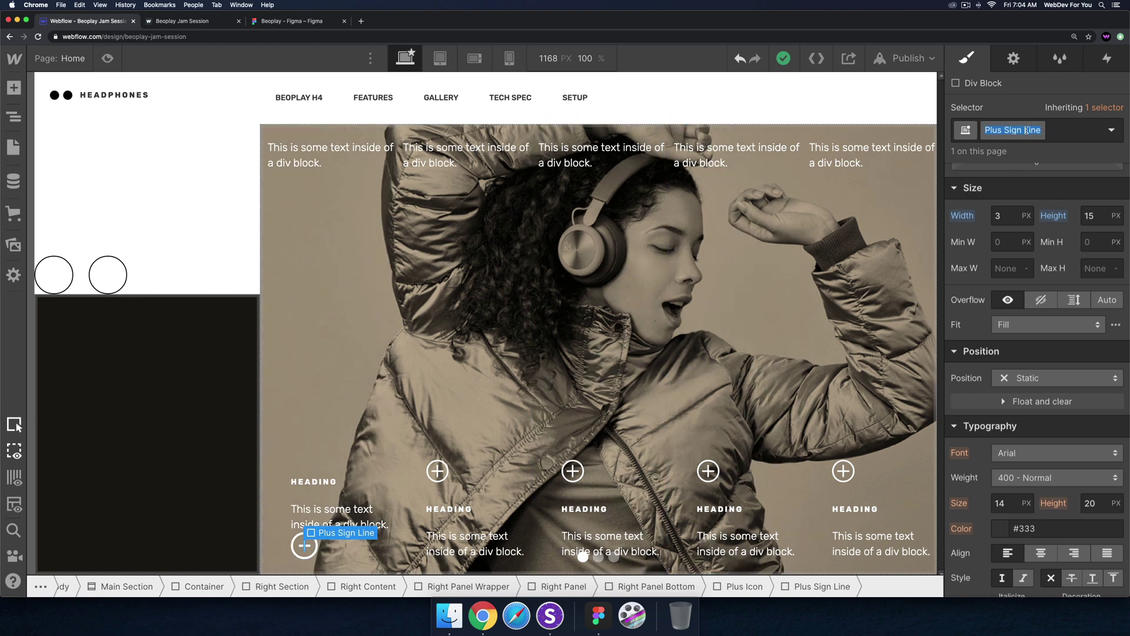
{"action": "type", "text": "Vertical"}
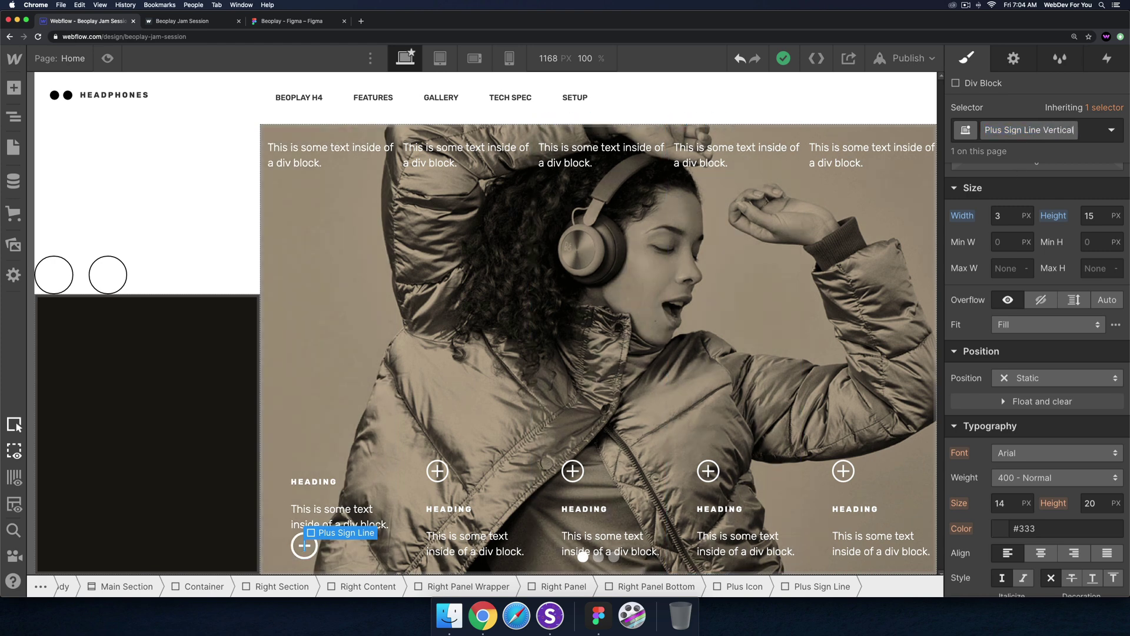
{"action": "key", "text": "Return"}
- Thin both lines of the Plus Icon: set the horizontal line's height and the vertical line's width to 2 px
{"action": "left_click", "coordinate": [304, 534]}
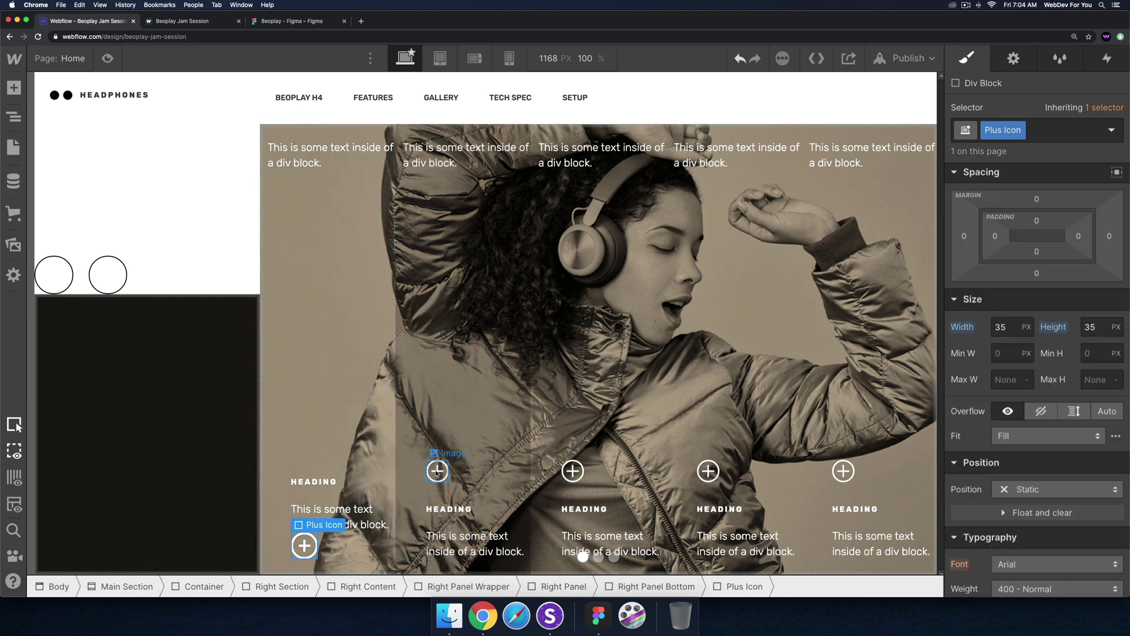
{"action": "left_click", "coordinate": [369, 543]}
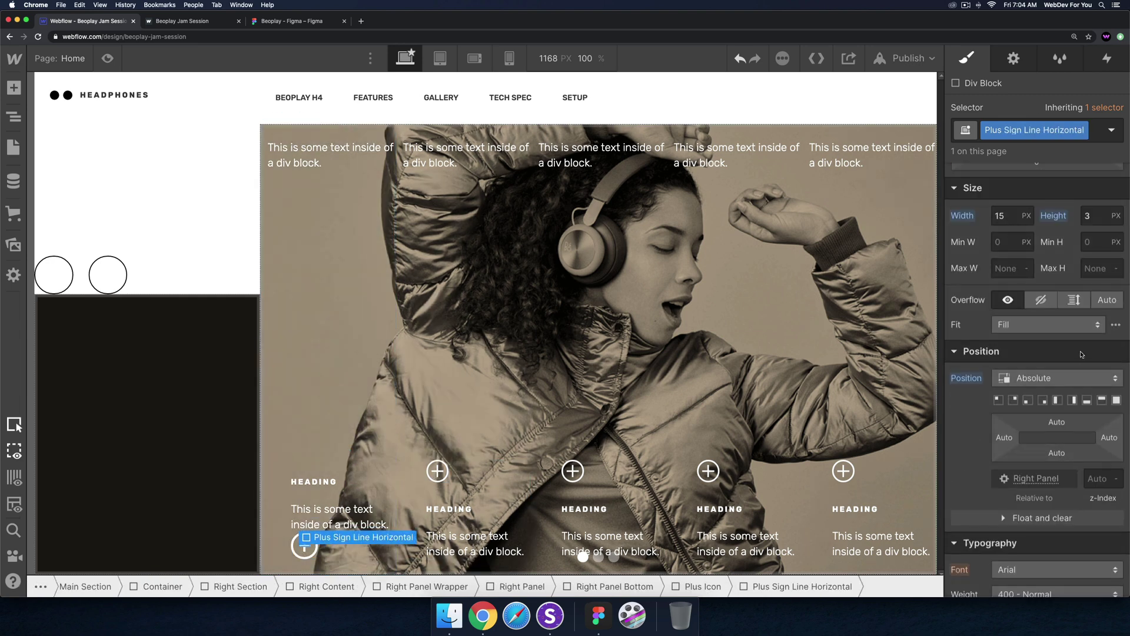
{"action": "left_click", "coordinate": [1098, 402]}
{"action": "type", "text": "2"}
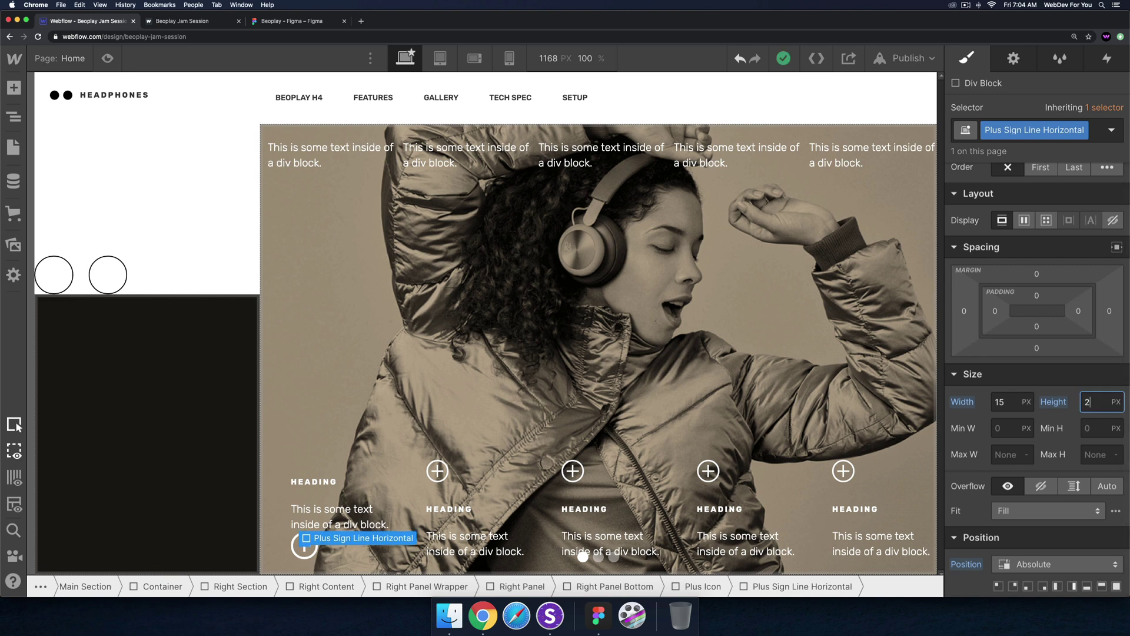
{"action": "left_click", "coordinate": [303, 551]}
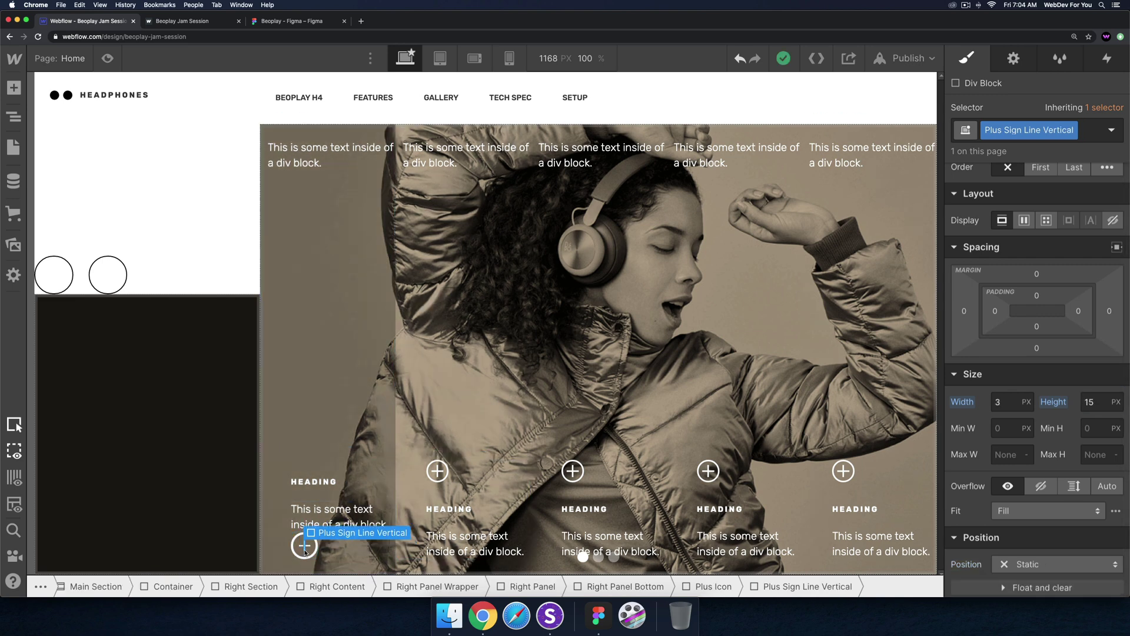
{"action": "left_click", "coordinate": [1014, 405]}
{"action": "type", "text": "2"}
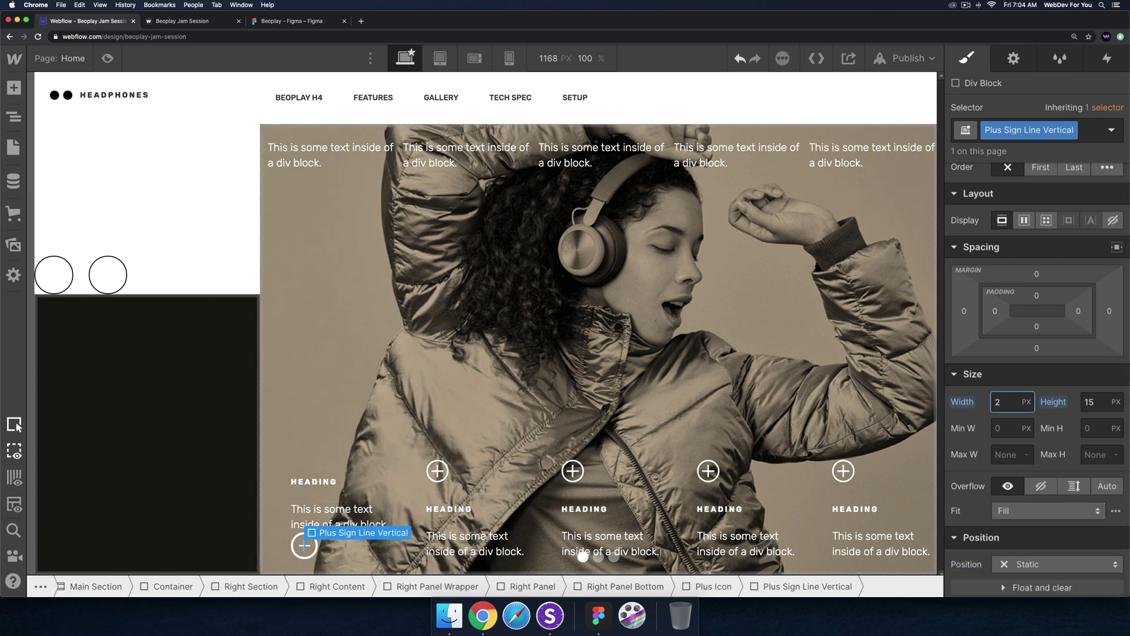
- Set the border width of the Plus Icon circle to 2 px
{"action": "left_click", "coordinate": [311, 561]}
{"action": "left_click", "coordinate": [303, 545]}
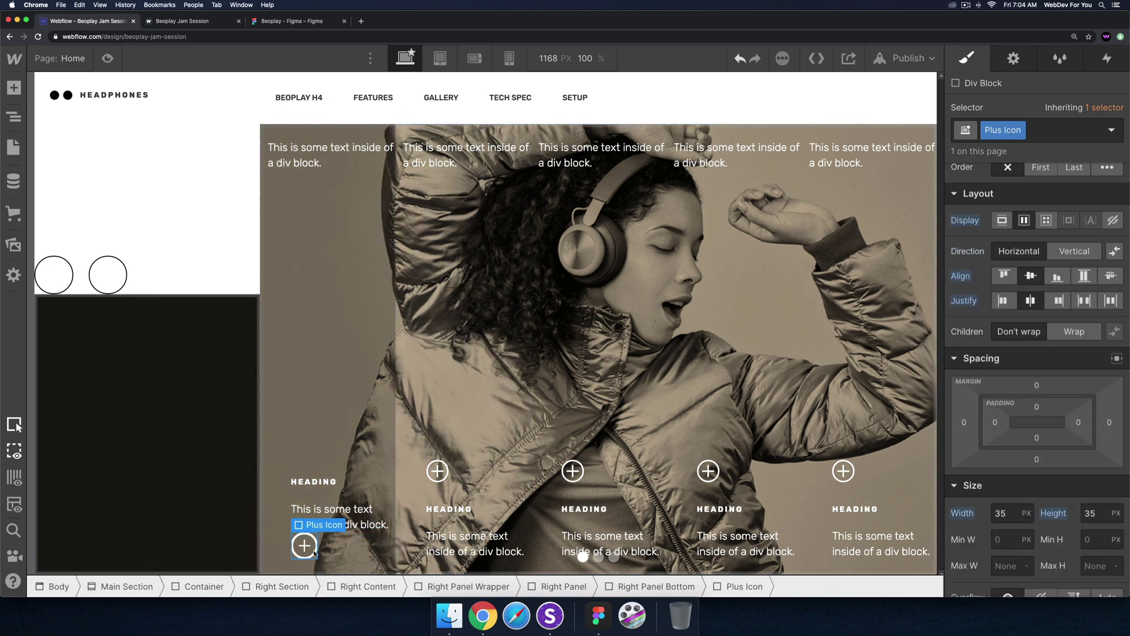
{"action": "scroll", "coordinate": [1088, 447], "scroll_direction": "down", "scroll_amount": 2}
{"action": "scroll", "coordinate": [1087, 447], "scroll_direction": "down", "scroll_amount": 10}
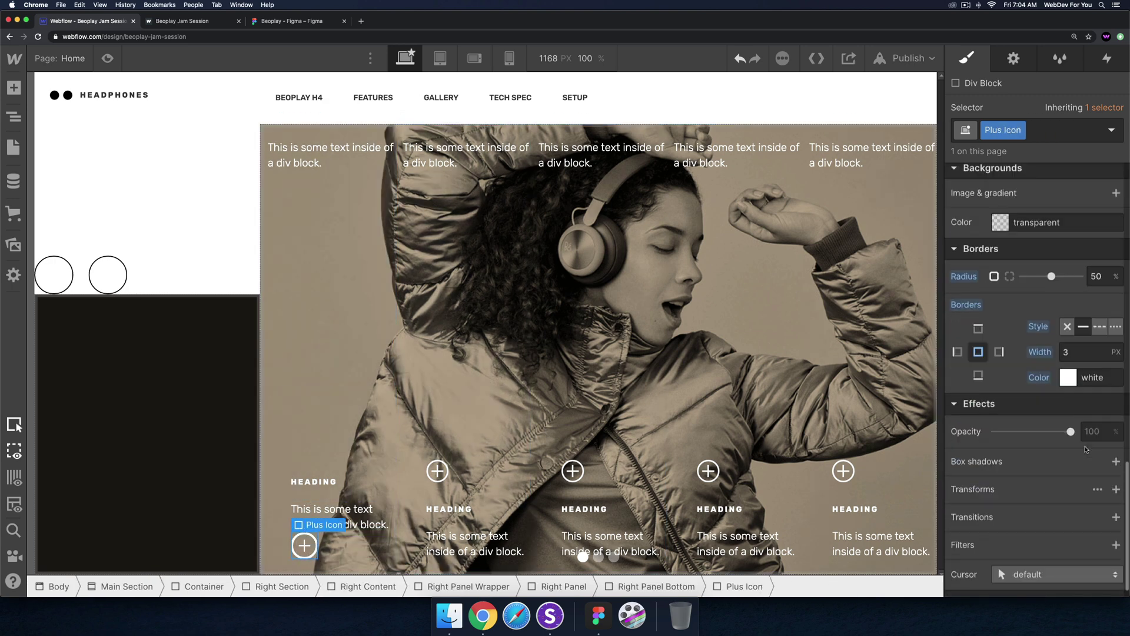
{"action": "left_click", "coordinate": [1086, 353]}
{"action": "type", "text": "2"}
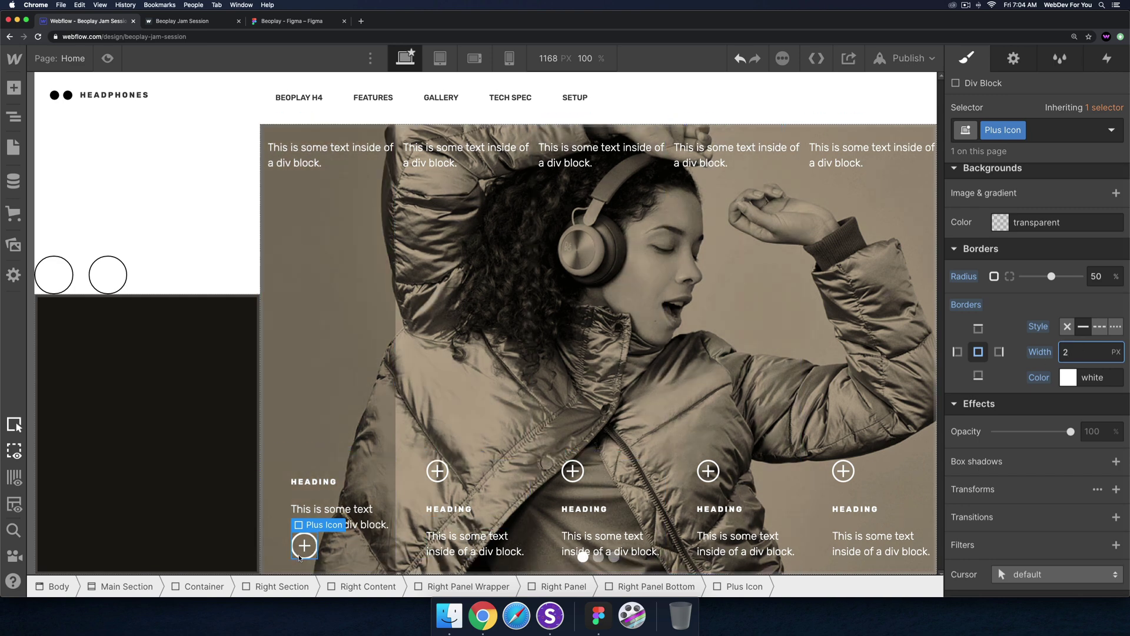
- Resize the Plus Icon to 30 px wide and 30 px high
{"action": "scroll", "coordinate": [1022, 381], "scroll_direction": "up", "scroll_amount": 10}
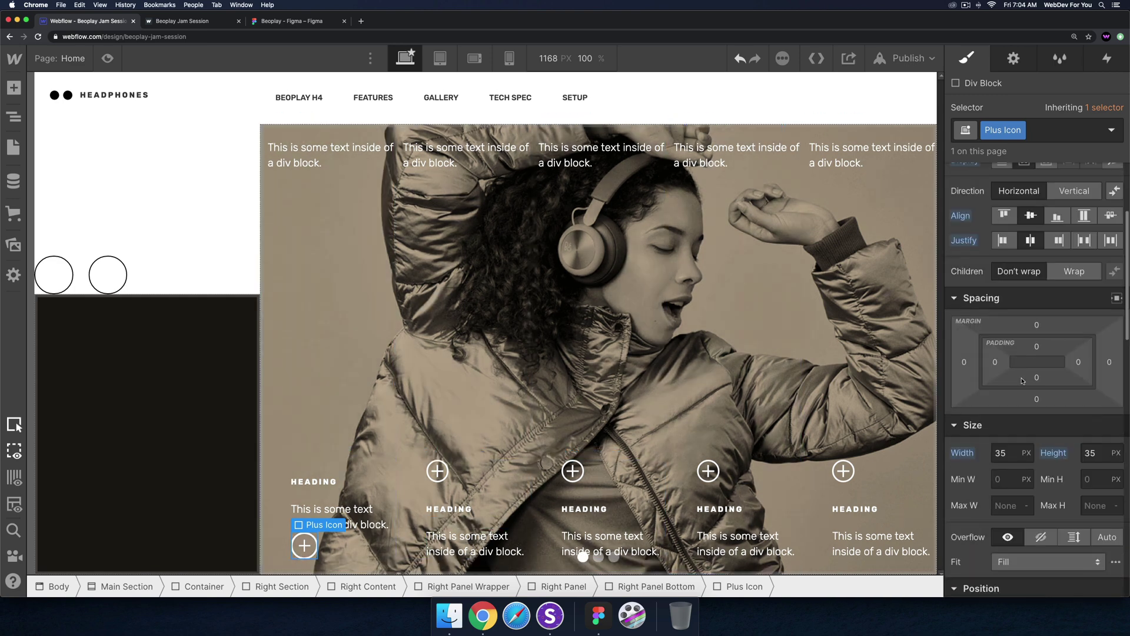
{"action": "left_click", "coordinate": [1008, 453]}
{"action": "type", "text": "30"}
{"action": "key", "text": "Tab"}
{"action": "type", "text": "30"}
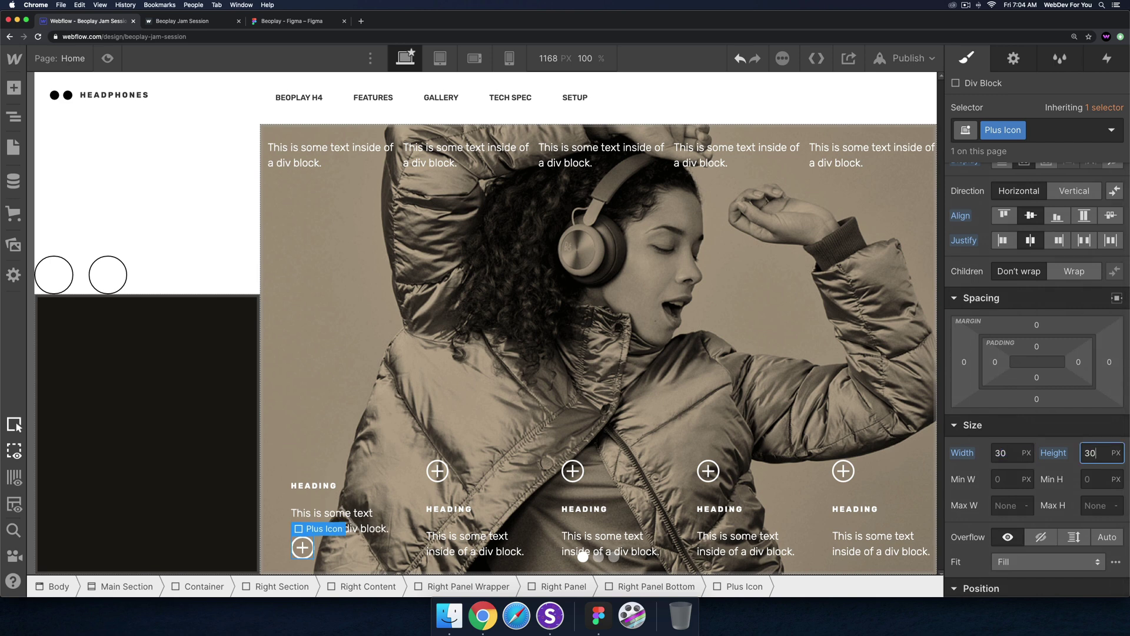
{"action": "left_click", "coordinate": [538, 478]}
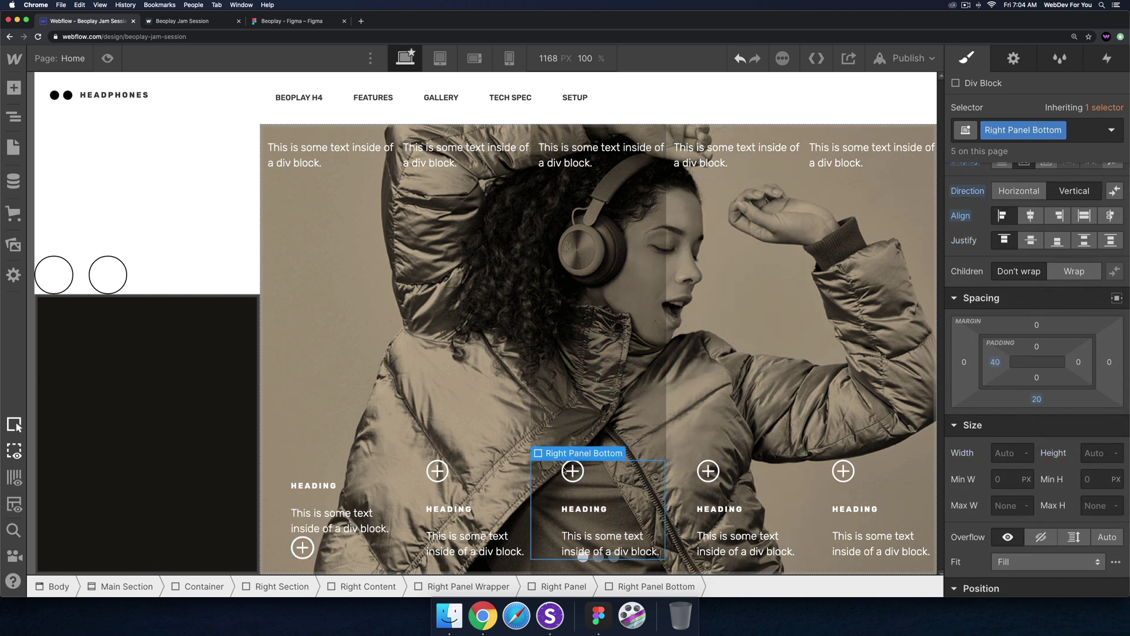
- Set the position of the Plus Sign Line Vertical div block inside the Plus Icon to Absolute
{"action": "left_click", "coordinate": [303, 548]}
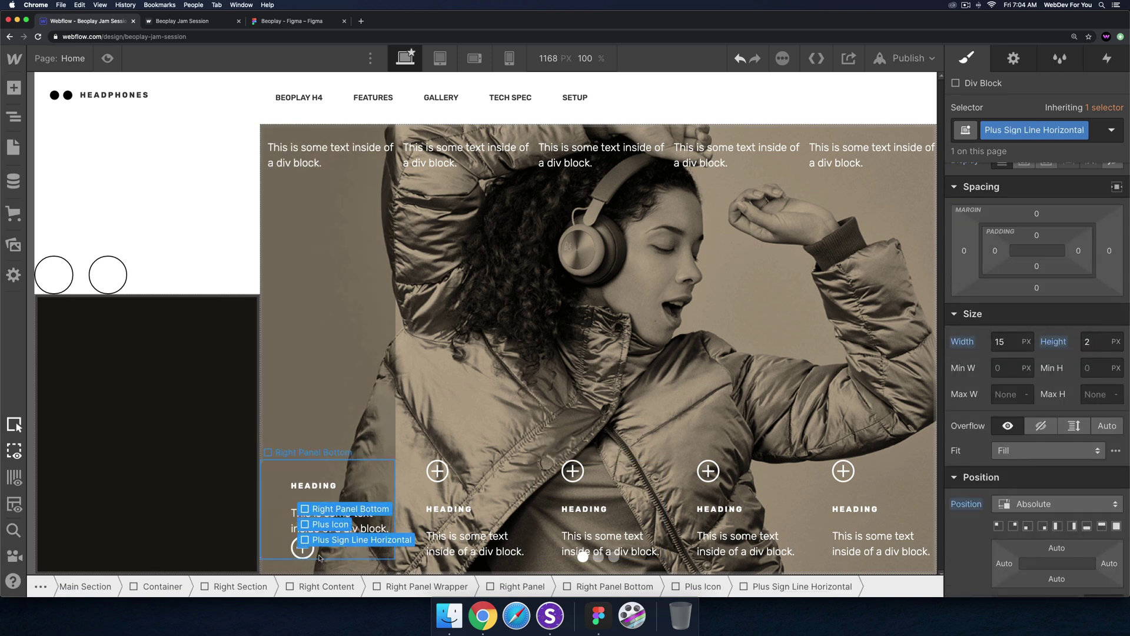
{"action": "left_click", "coordinate": [319, 559]}
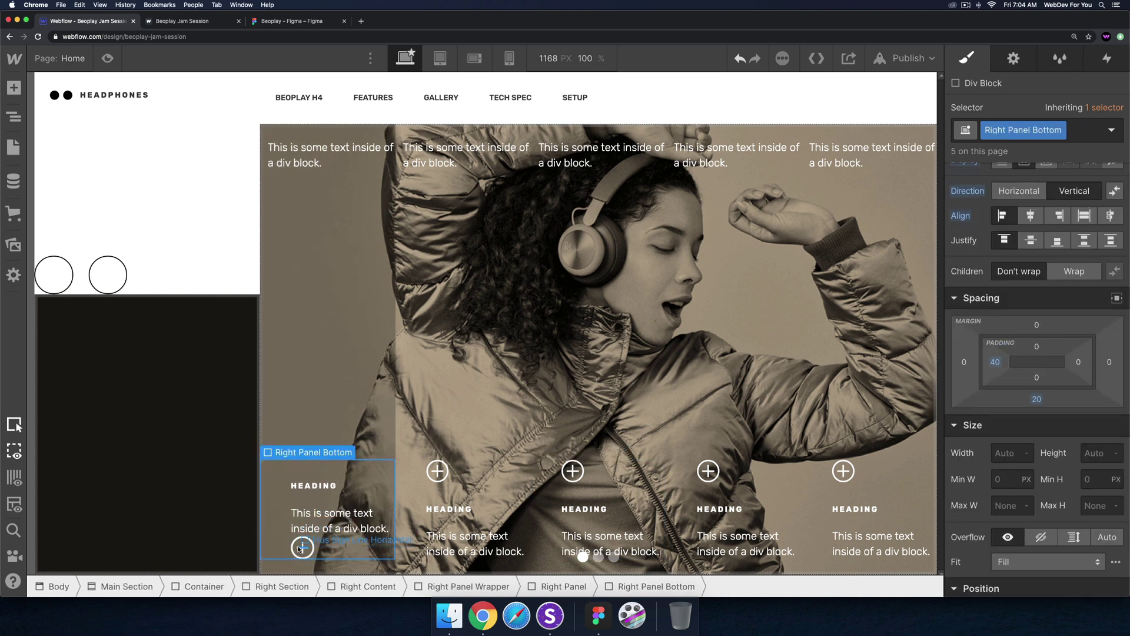
{"action": "left_click", "coordinate": [301, 548]}
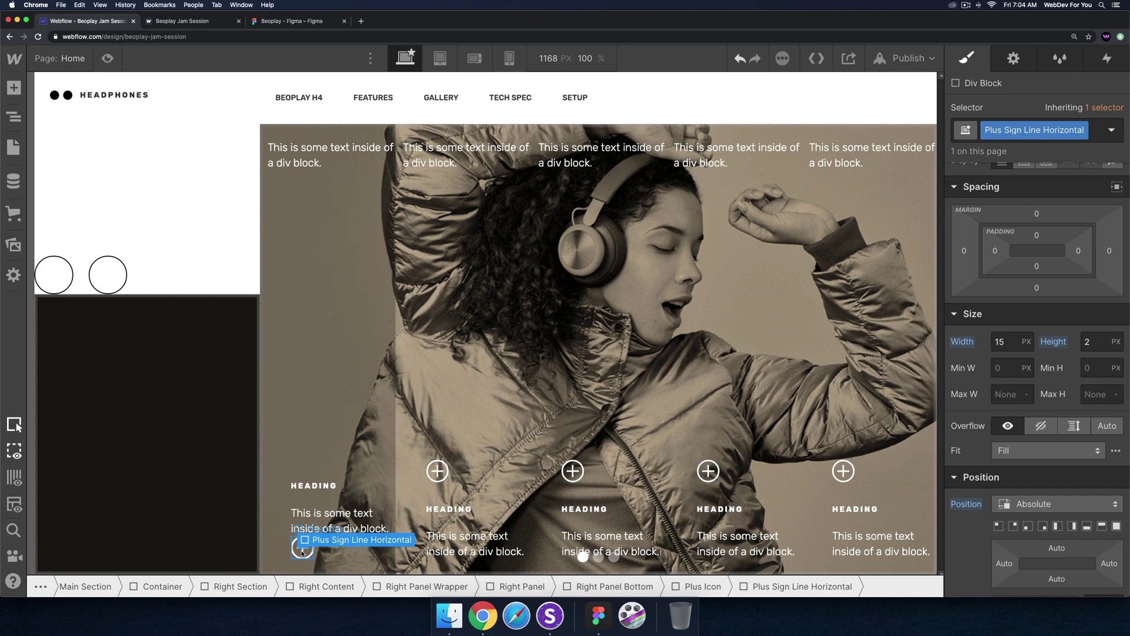
{"action": "left_click", "coordinate": [302, 551]}
{"action": "scroll", "coordinate": [1054, 417], "scroll_direction": "down", "scroll_amount": 3}
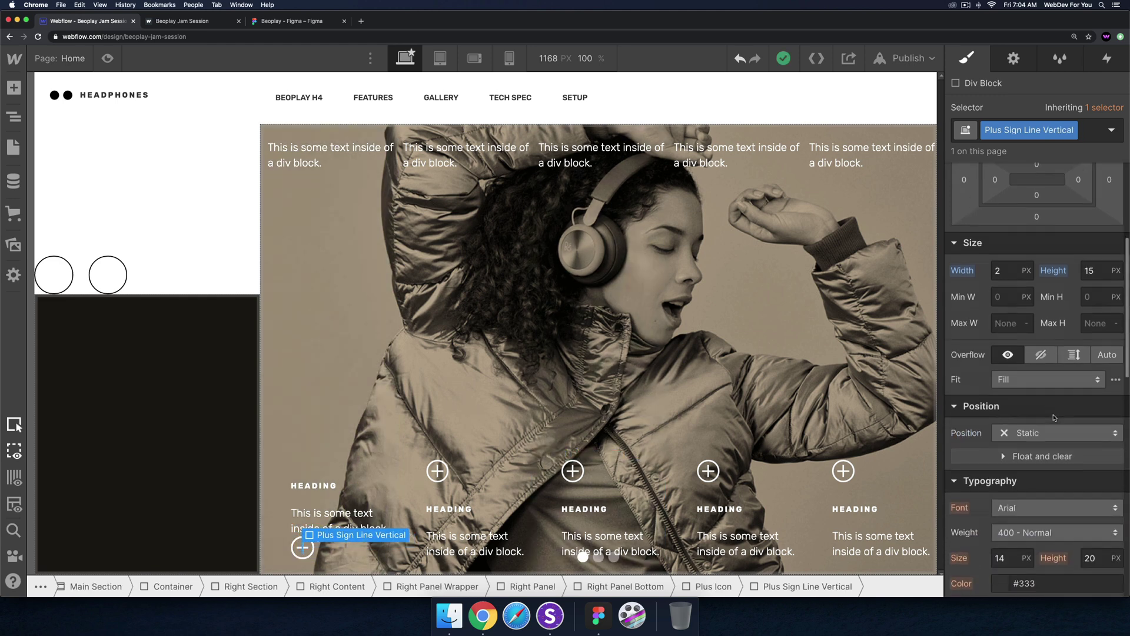
{"action": "scroll", "coordinate": [1053, 417], "scroll_direction": "down", "scroll_amount": 3}
{"action": "left_click", "coordinate": [1054, 268]}
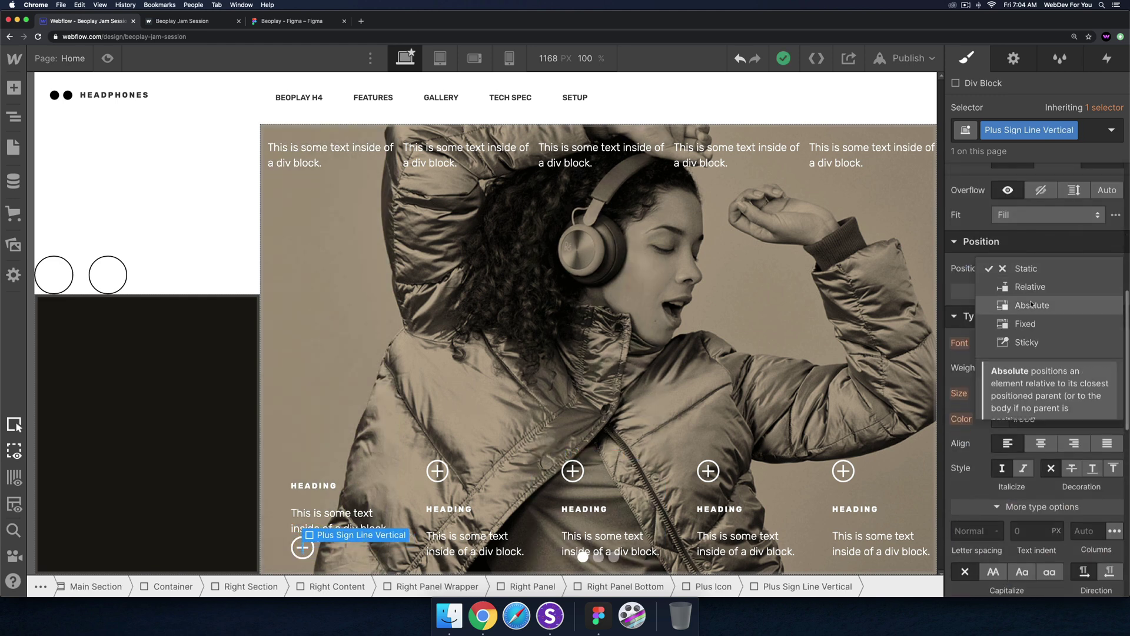
{"action": "left_click", "coordinate": [594, 518]}
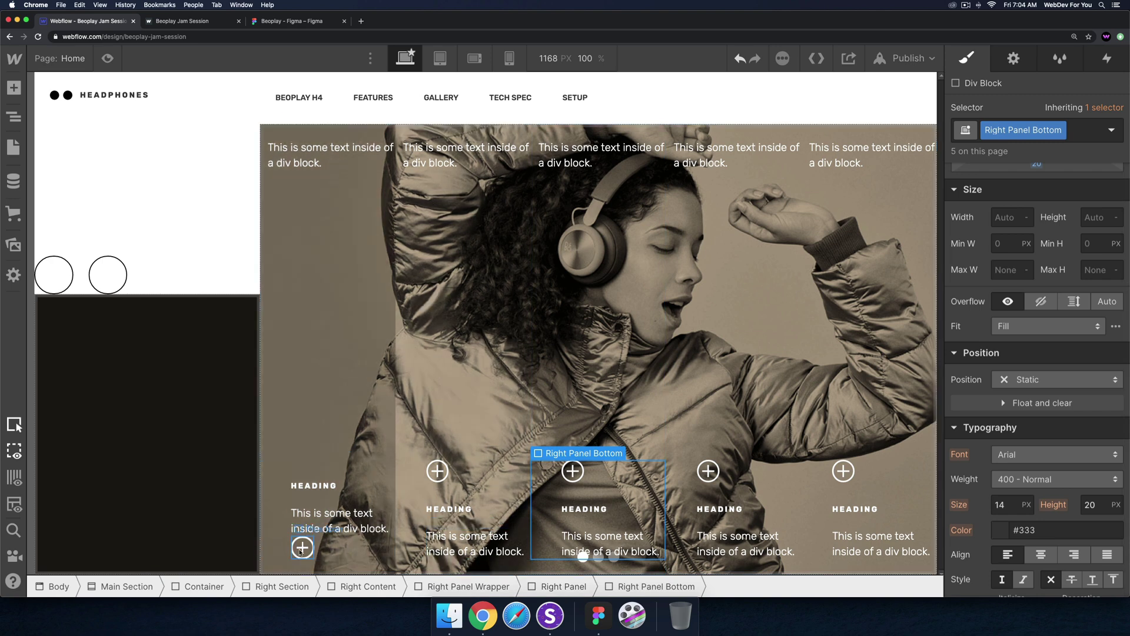
- Move the Plus Icon above the heading in the first panel's Right Panel Bottom block
{"action": "left_click", "coordinate": [301, 551]}
{"action": "left_click_drag", "start_coordinate": [303, 547], "coordinate": [312, 471]}
{"action": "left_click", "coordinate": [391, 536]}
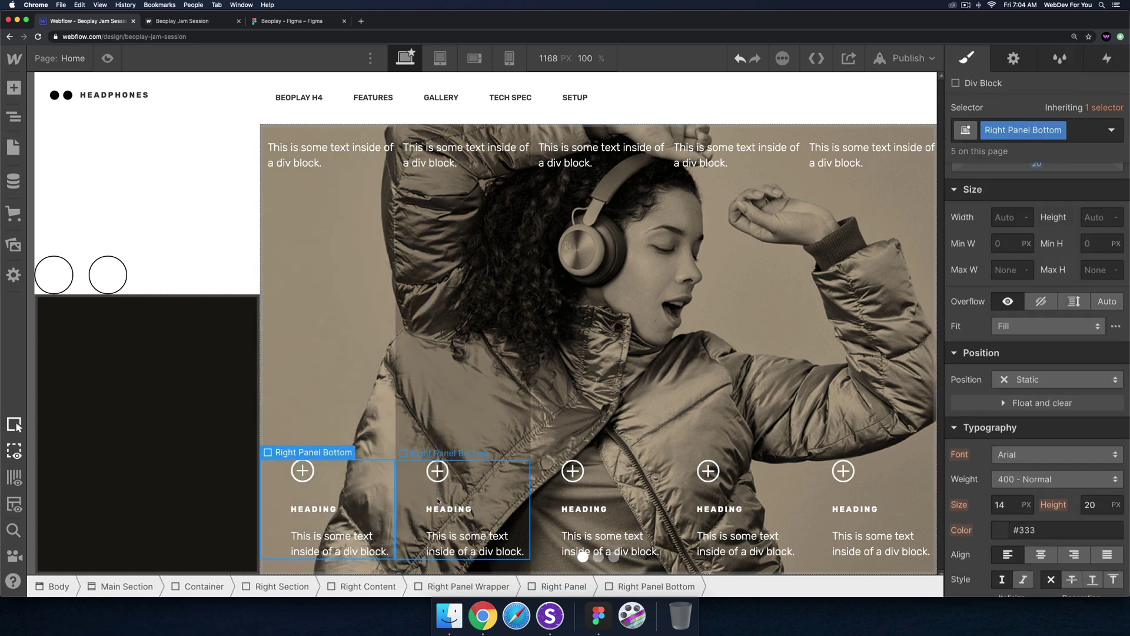
- Delete the Right Panel Bottom blocks from the second to fifth panels
{"action": "left_click", "coordinate": [459, 500]}
{"action": "key", "text": "Delete"}
{"action": "left_click", "coordinate": [624, 482]}
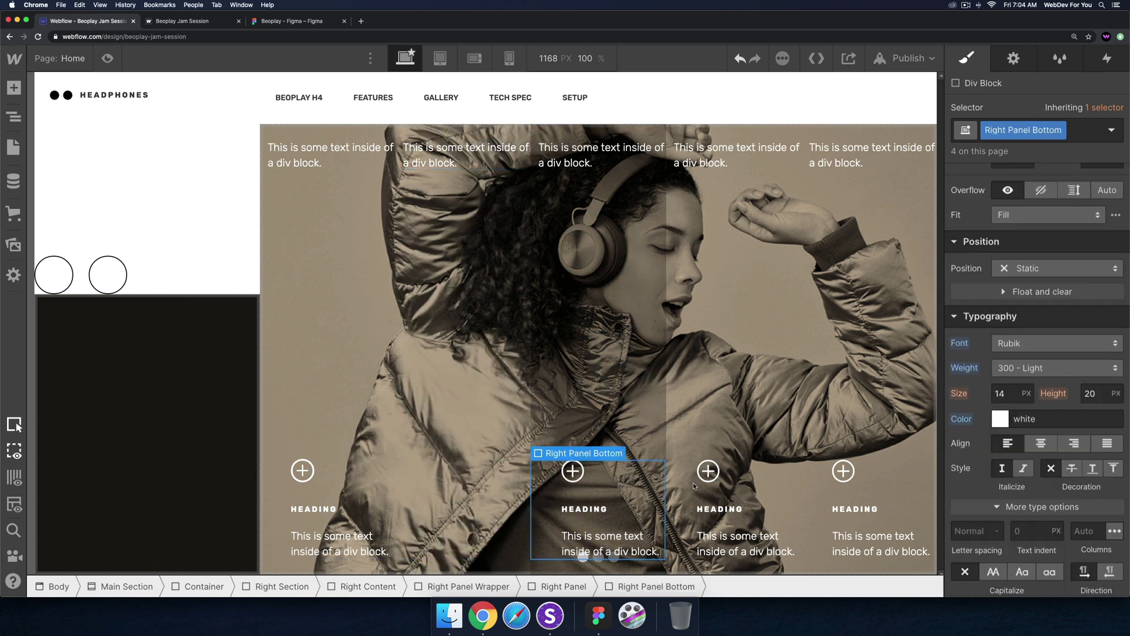
{"action": "key", "text": "Delete"}
{"action": "left_click", "coordinate": [779, 476]}
{"action": "key", "text": "Delete"}
{"action": "left_click", "coordinate": [882, 477]}
{"action": "key", "text": "Delete"}
- Copy the first panel's Right Panel Bottom block and paste it into each of the other four Right Panels
{"action": "left_click", "coordinate": [374, 475]}
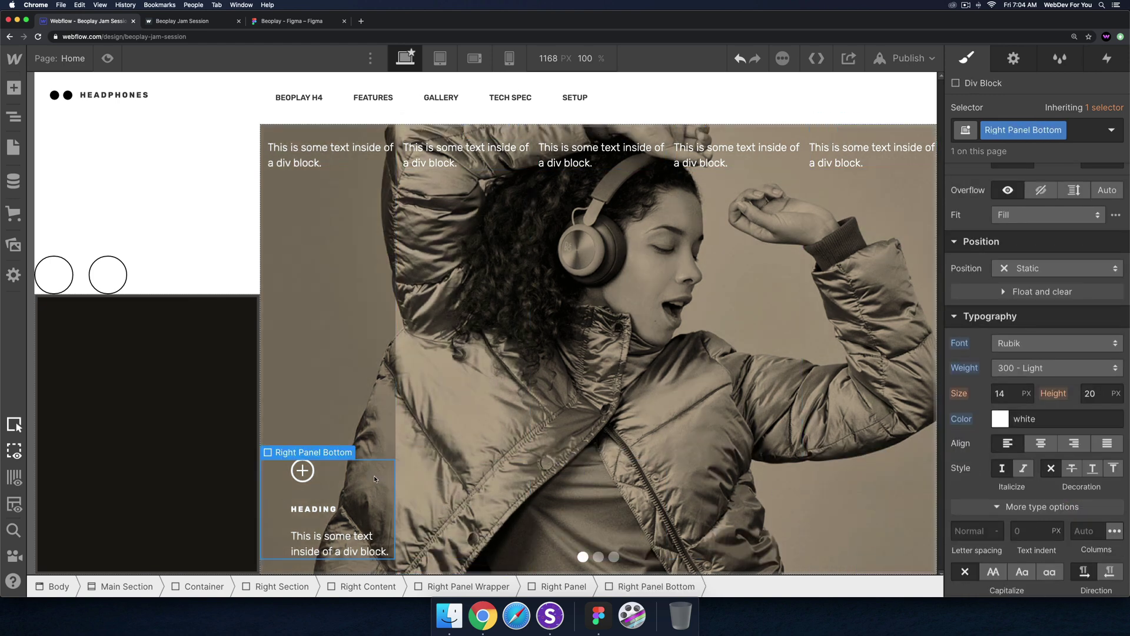
{"action": "key", "text": "ctrl+c"}
{"action": "left_click", "coordinate": [488, 495]}
{"action": "key", "text": "ctrl+v"}
{"action": "left_click", "coordinate": [591, 486]}
{"action": "key", "text": "ctrl+v"}
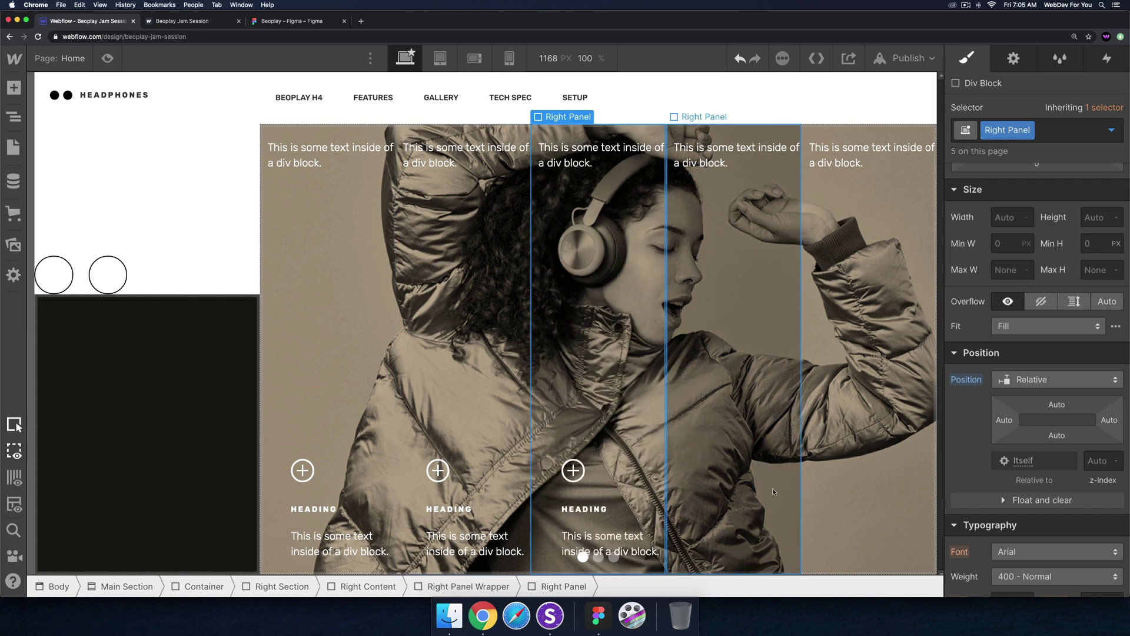
{"action": "left_click", "coordinate": [733, 488]}
{"action": "key", "text": "ctrl+v"}
{"action": "left_click", "coordinate": [876, 492]}
{"action": "key", "text": "ctrl+v"}
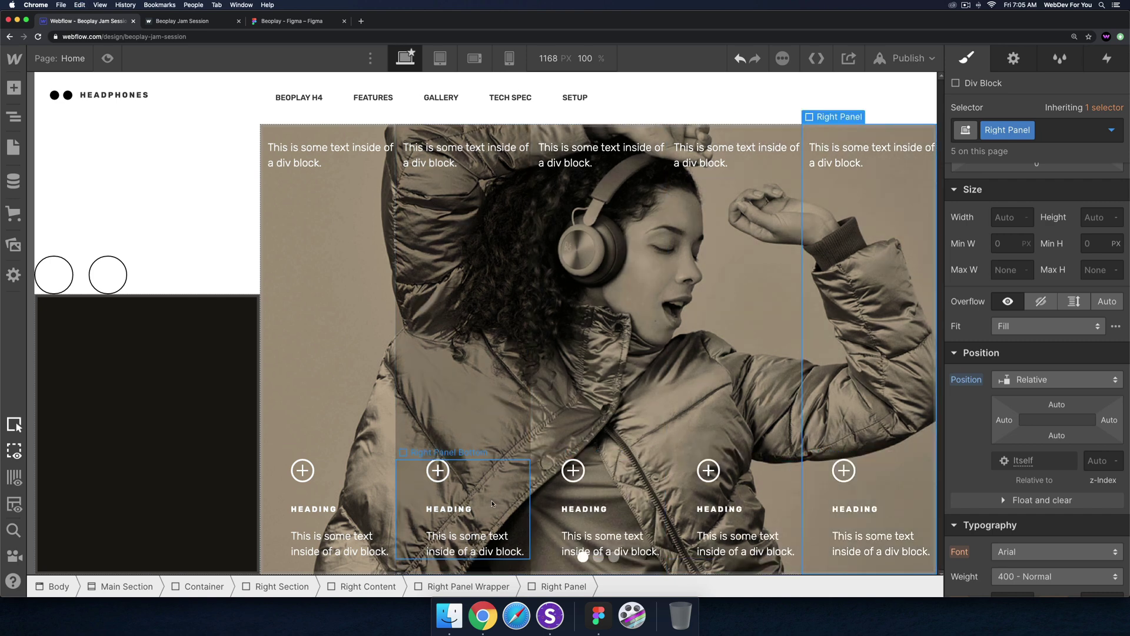
{"action": "left_click", "coordinate": [521, 413]}
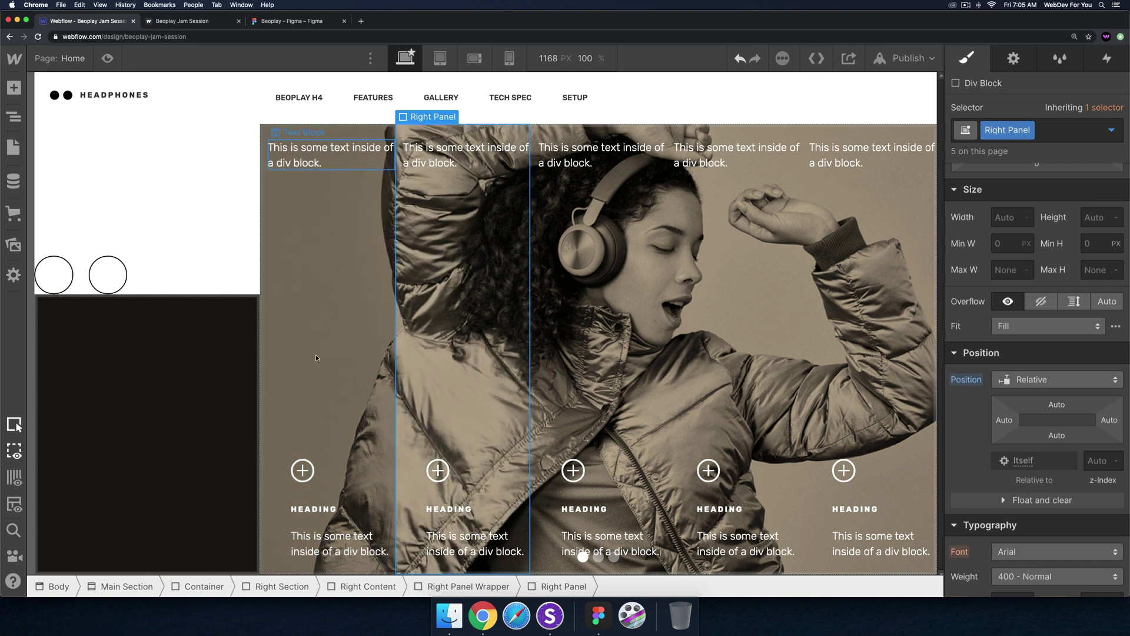
{"action": "left_click", "coordinate": [318, 154]}
{"action": "left_click", "coordinate": [300, 529]}
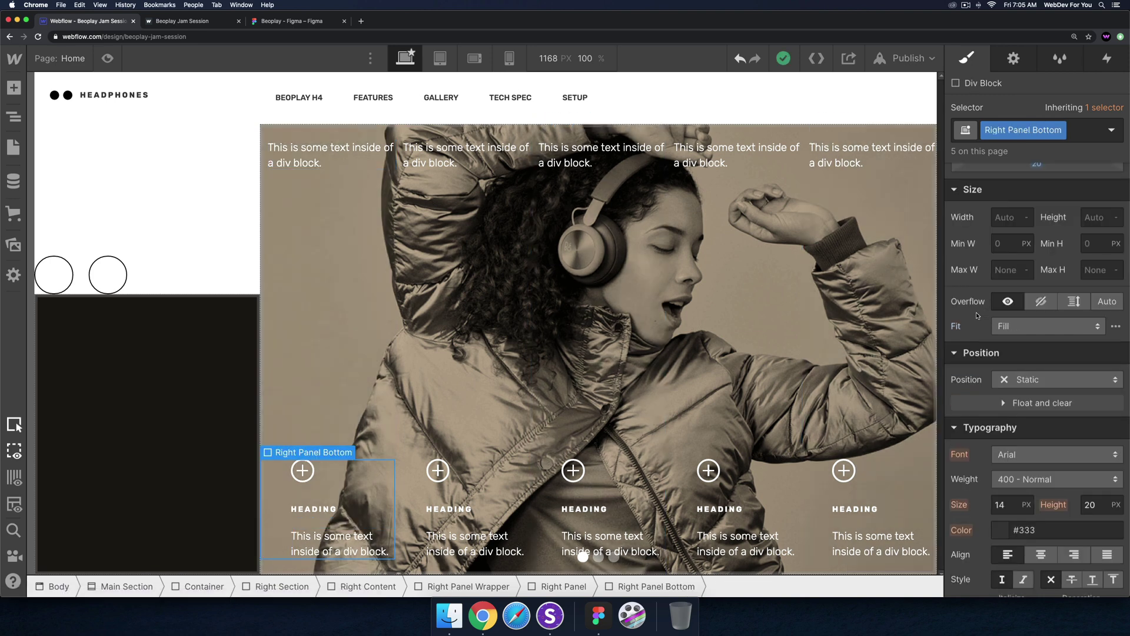
{"action": "scroll", "coordinate": [1040, 282], "scroll_direction": "up", "scroll_amount": 10}
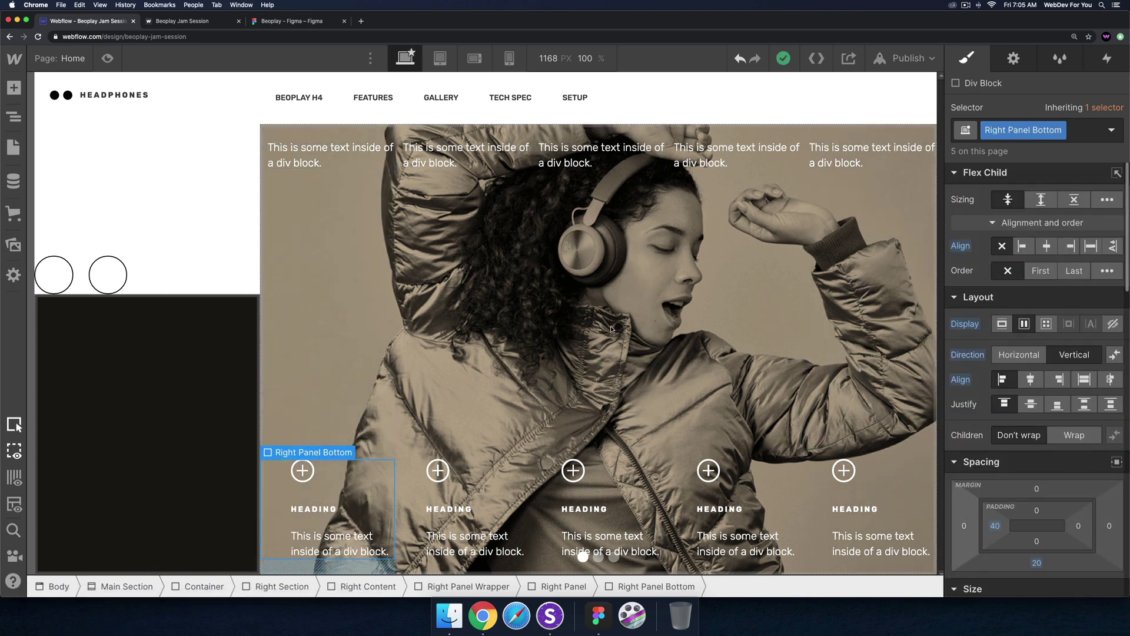
- Reset the left margin of the panels' top Text Block and set its left padding to 40 px
{"action": "left_click", "coordinate": [353, 156]}
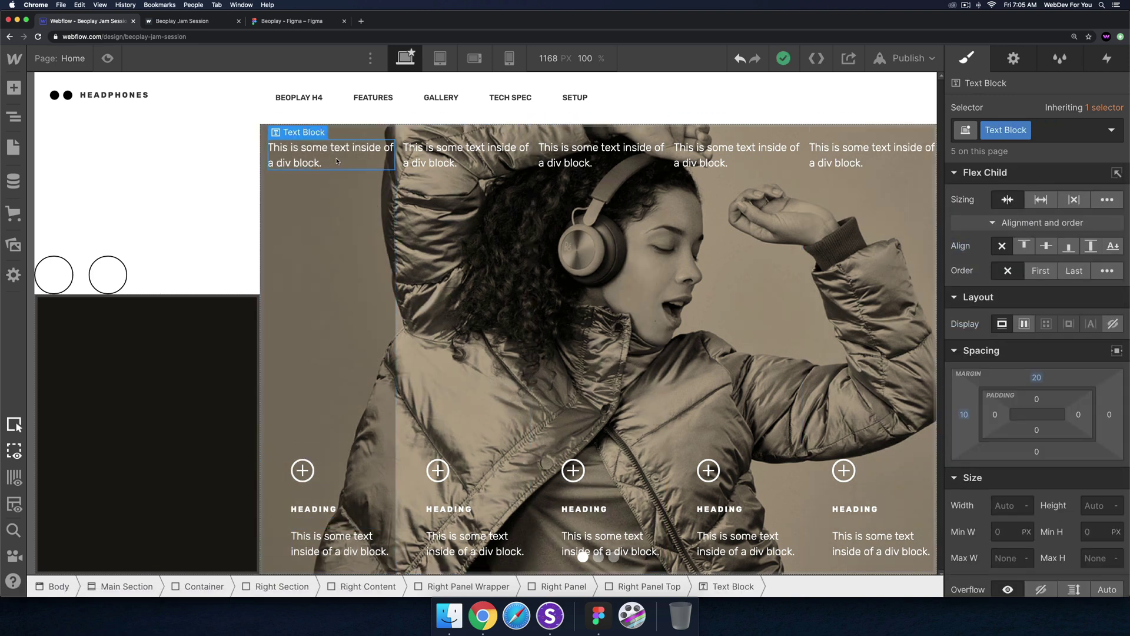
{"action": "left_click", "coordinate": [964, 416], "text": "alt"}
{"action": "left_click", "coordinate": [995, 413]}
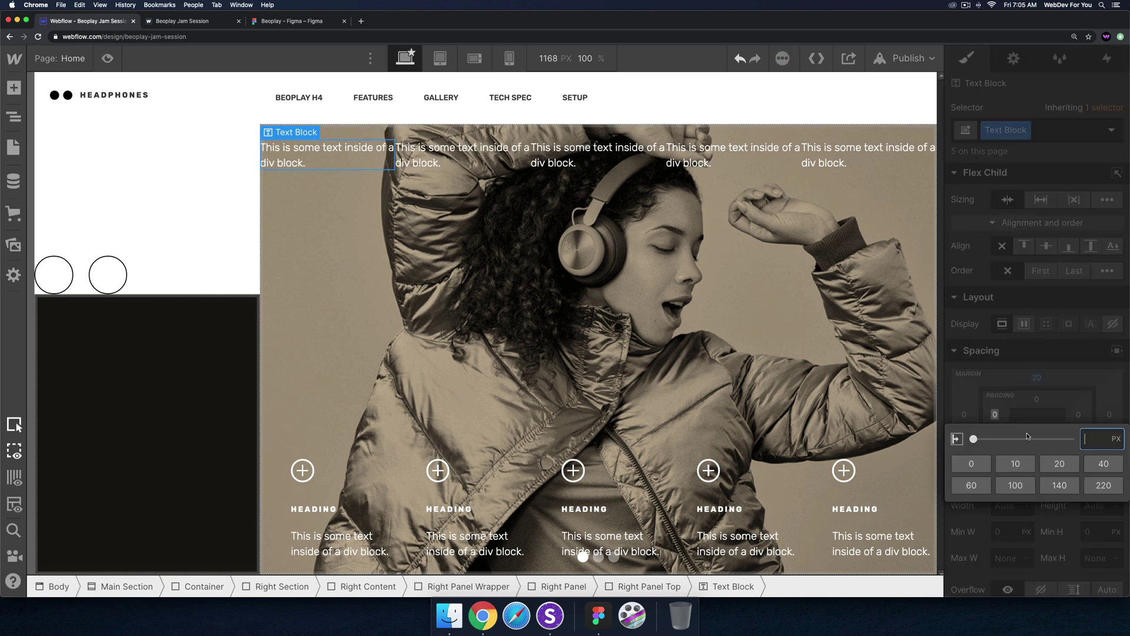
{"action": "left_click", "coordinate": [1100, 463]}
{"action": "left_click", "coordinate": [309, 189]}
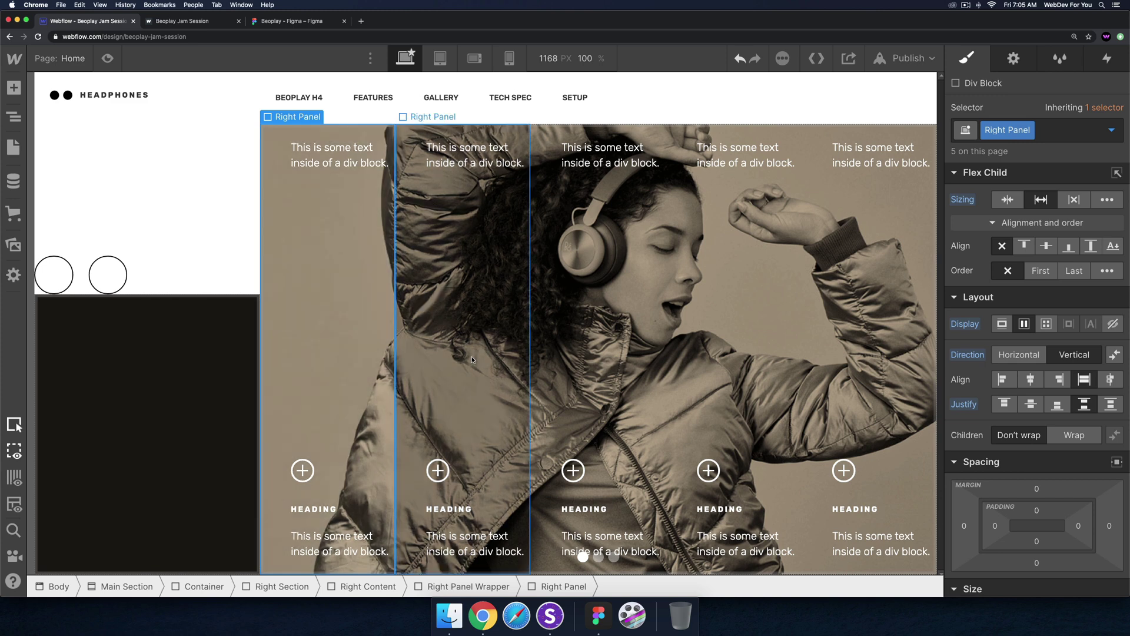
- Publish the site to its webflow.io domain and open the live page
{"action": "left_click", "coordinate": [907, 58]}
{"action": "left_click", "coordinate": [864, 250]}
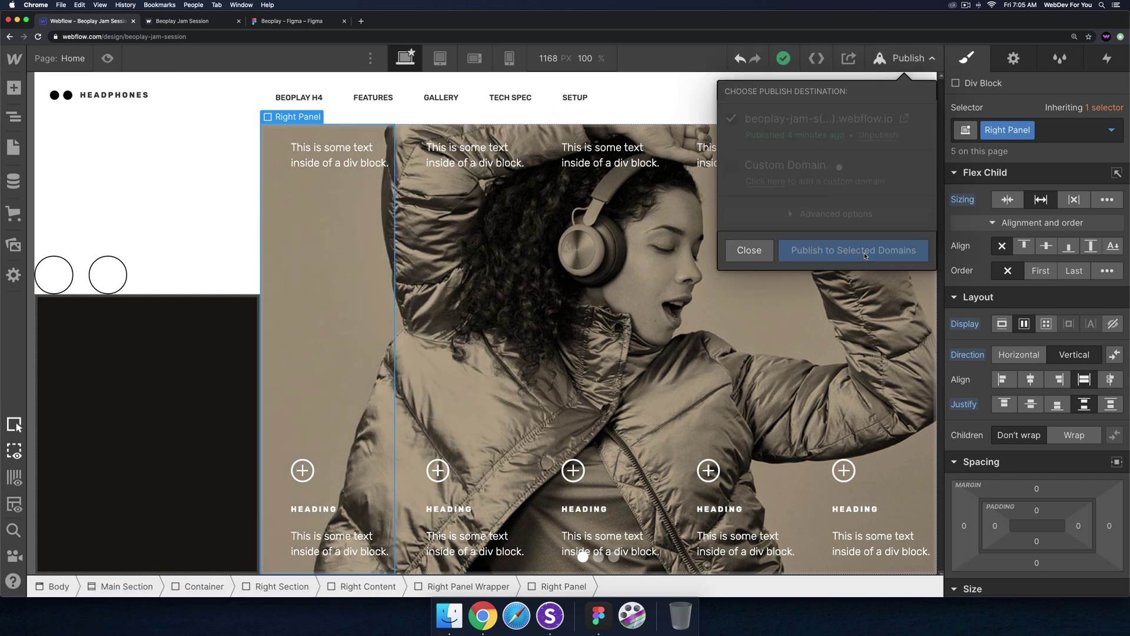
{"action": "left_click", "coordinate": [905, 121]}
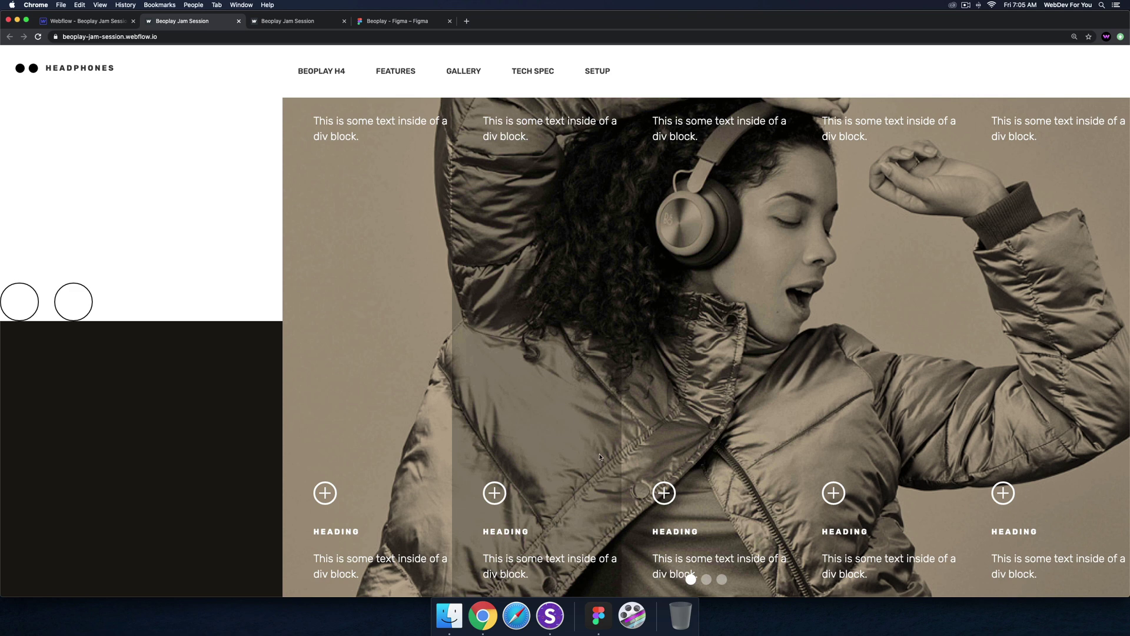
- Examine the gradient layers over the headphones image in the Figma design, then return to the Webflow Designer
{"action": "left_click", "coordinate": [75, 22]}
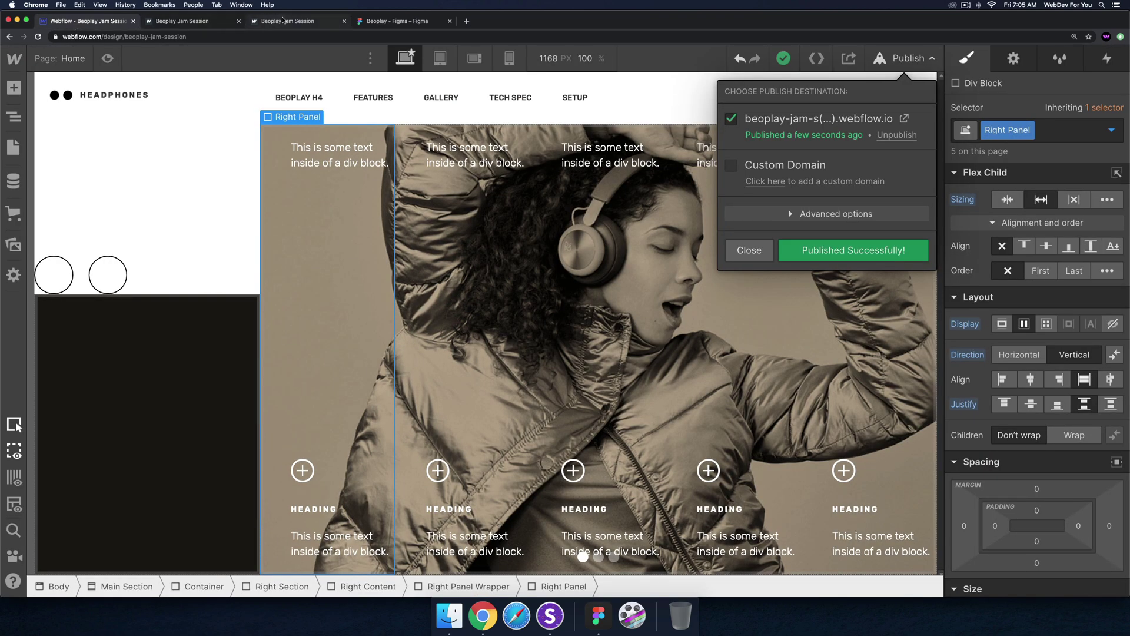
{"action": "left_click", "coordinate": [398, 21]}
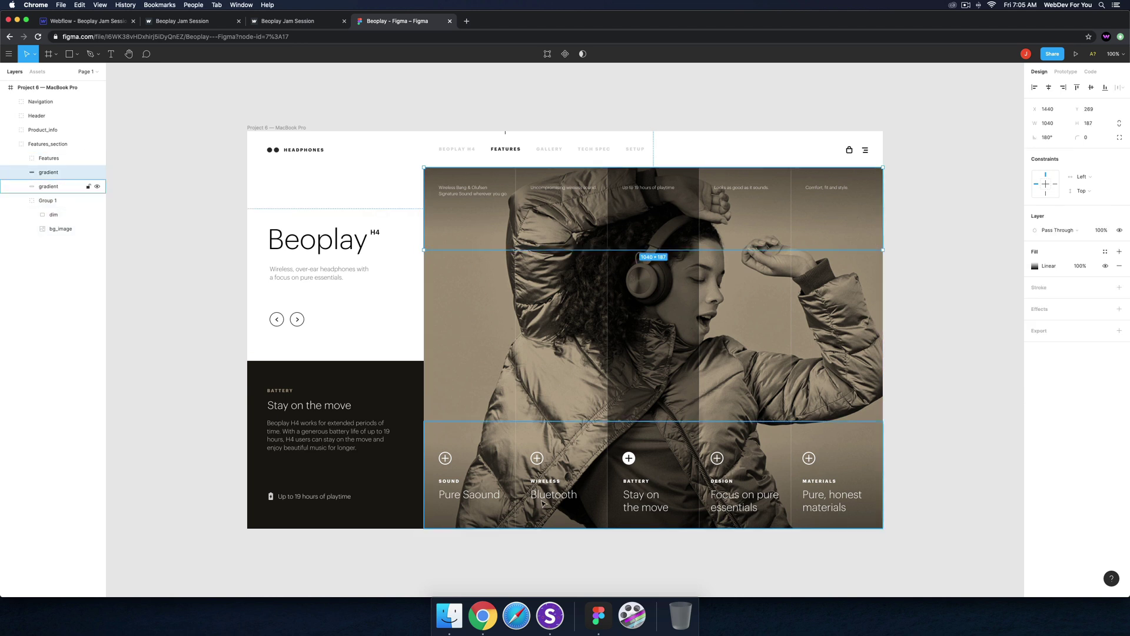
{"action": "left_click", "coordinate": [580, 443]}
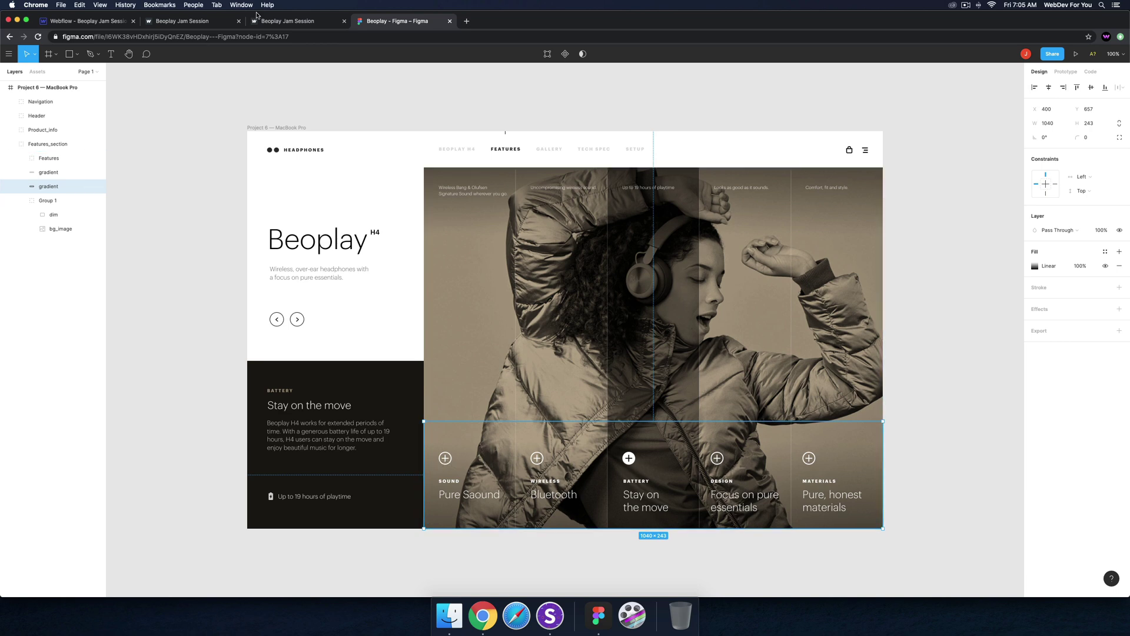
{"action": "left_click", "coordinate": [85, 22]}
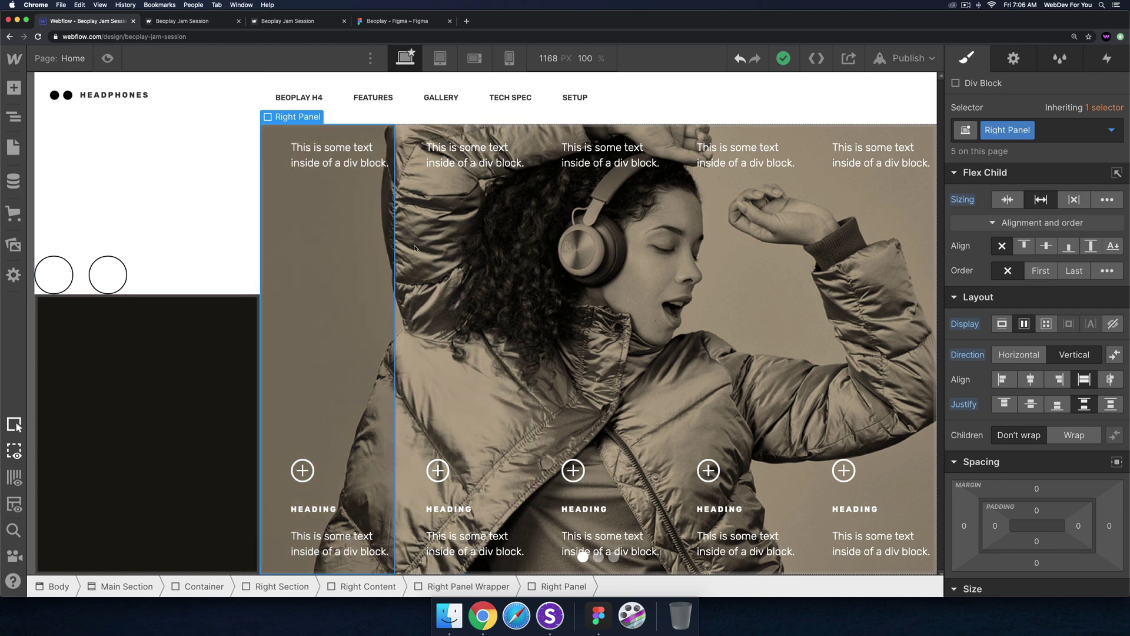
- Add a new div block directly inside Right Content, after the Slider
{"action": "left_click", "coordinate": [13, 116]}
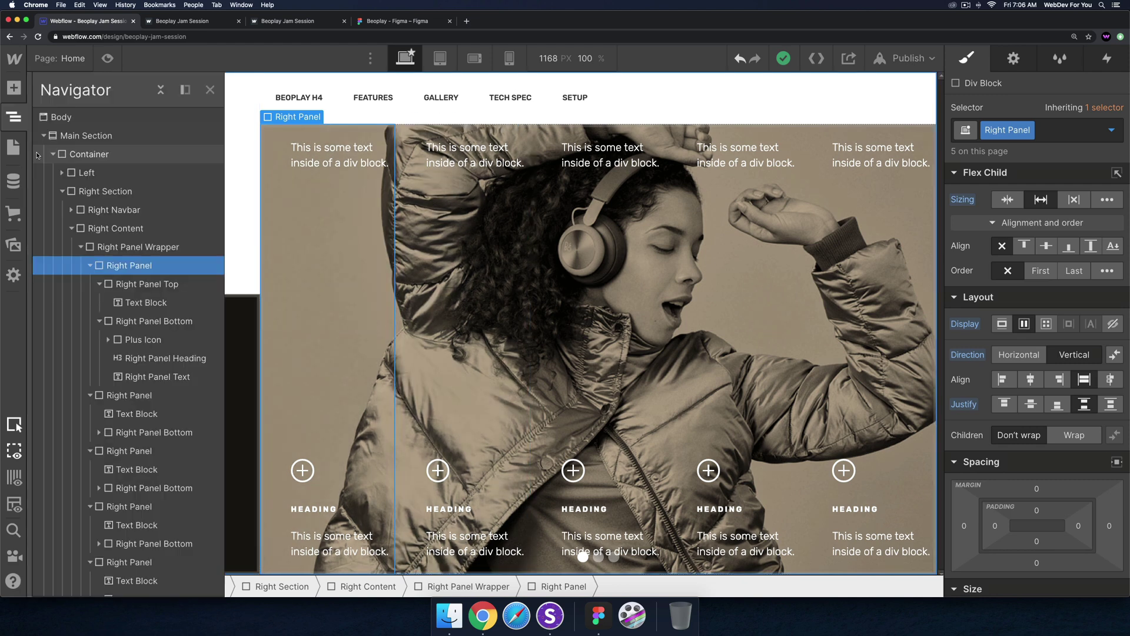
{"action": "left_click", "coordinate": [90, 266]}
{"action": "left_click", "coordinate": [81, 247]}
{"action": "left_click", "coordinate": [112, 228]}
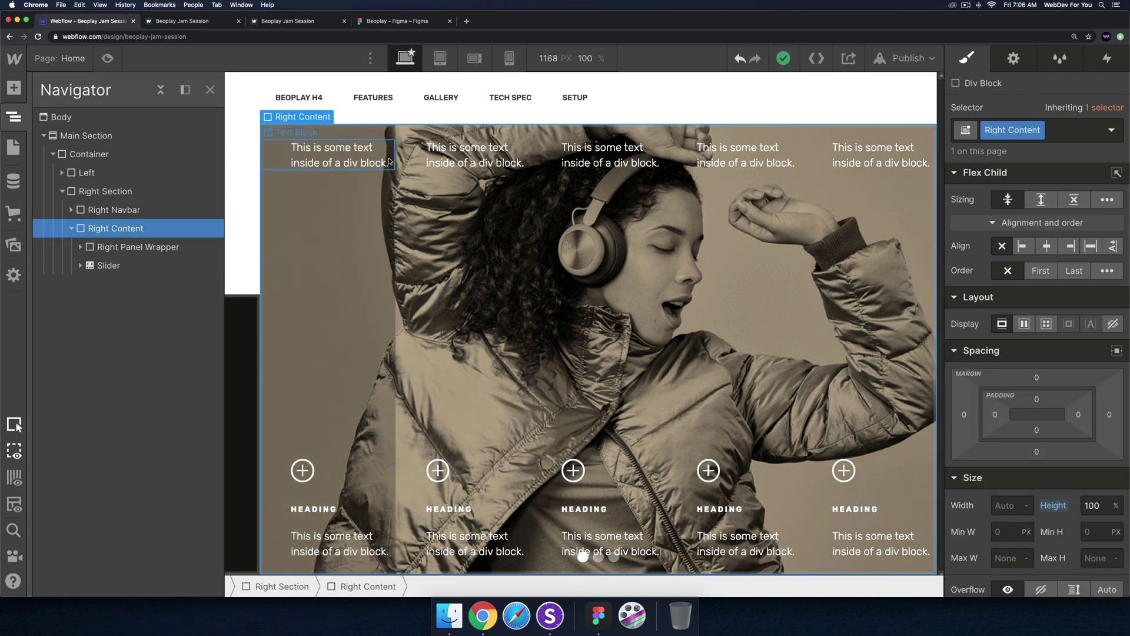
{"action": "key", "text": "super+k"}
{"action": "type", "text": "dib"}
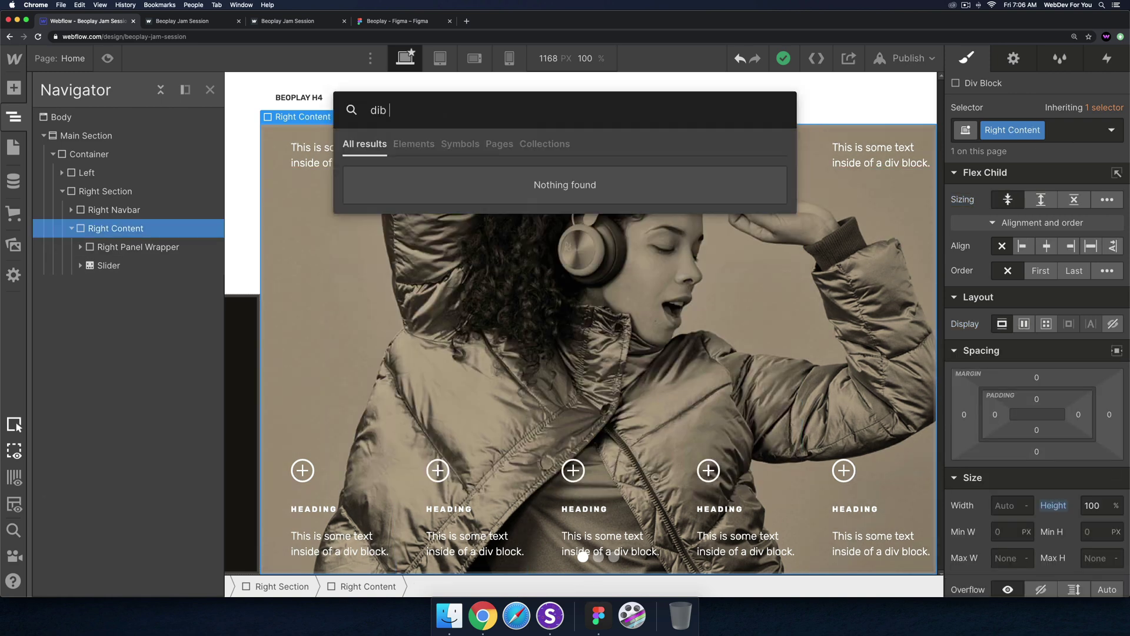
{"action": "key", "text": "BackSpace"}
{"action": "type", "text": "v block"}
{"action": "key", "text": "Return"}
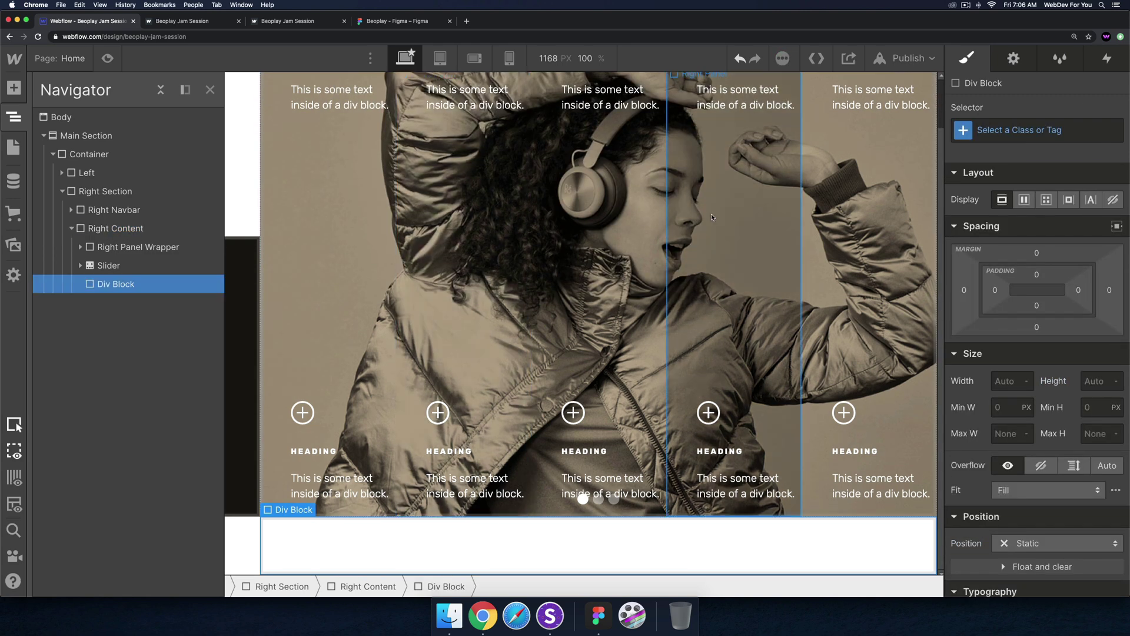
- Give the new div block the class Right Gradient Top
{"action": "left_click", "coordinate": [1015, 124]}
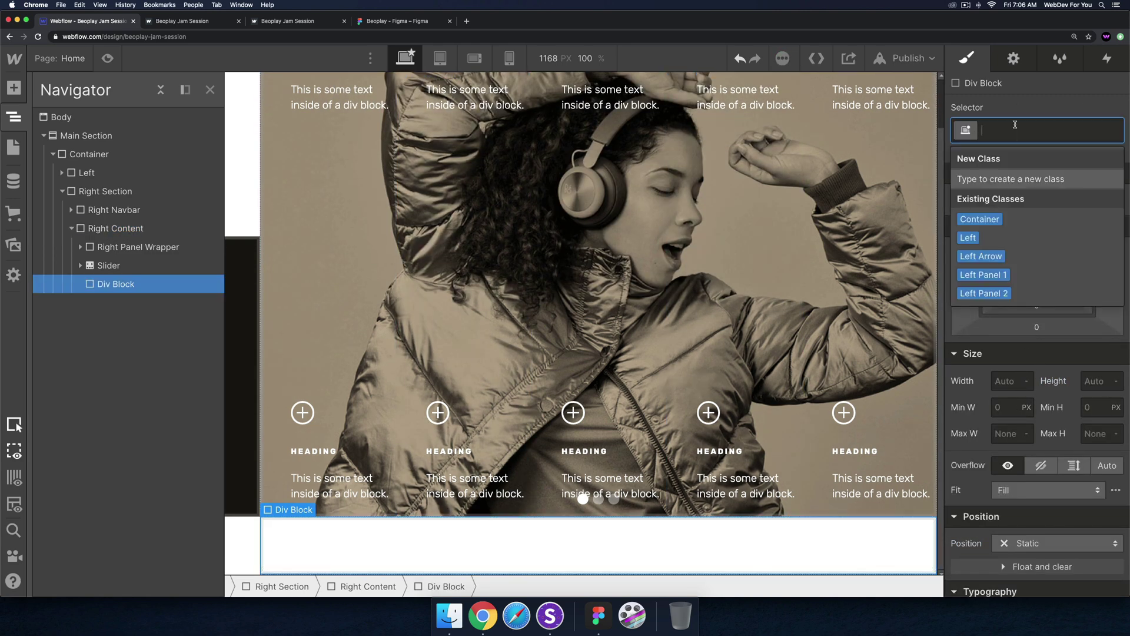
{"action": "type", "text": "Gradient T"}
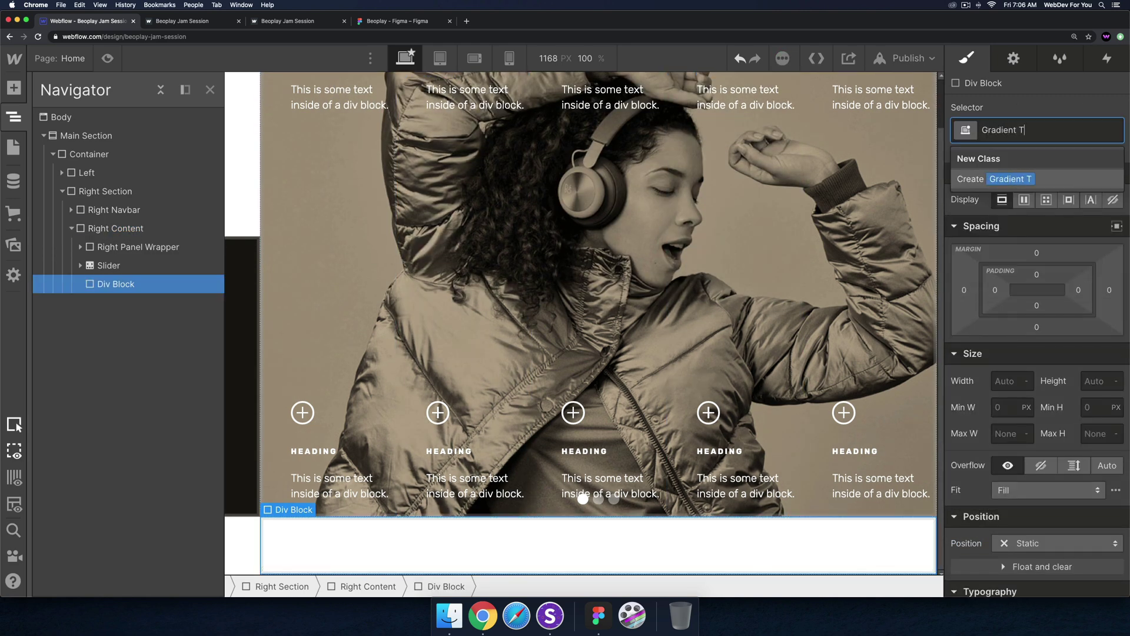
{"action": "key", "text": "super+a"}
{"action": "type", "text": "Right Gradient T"}
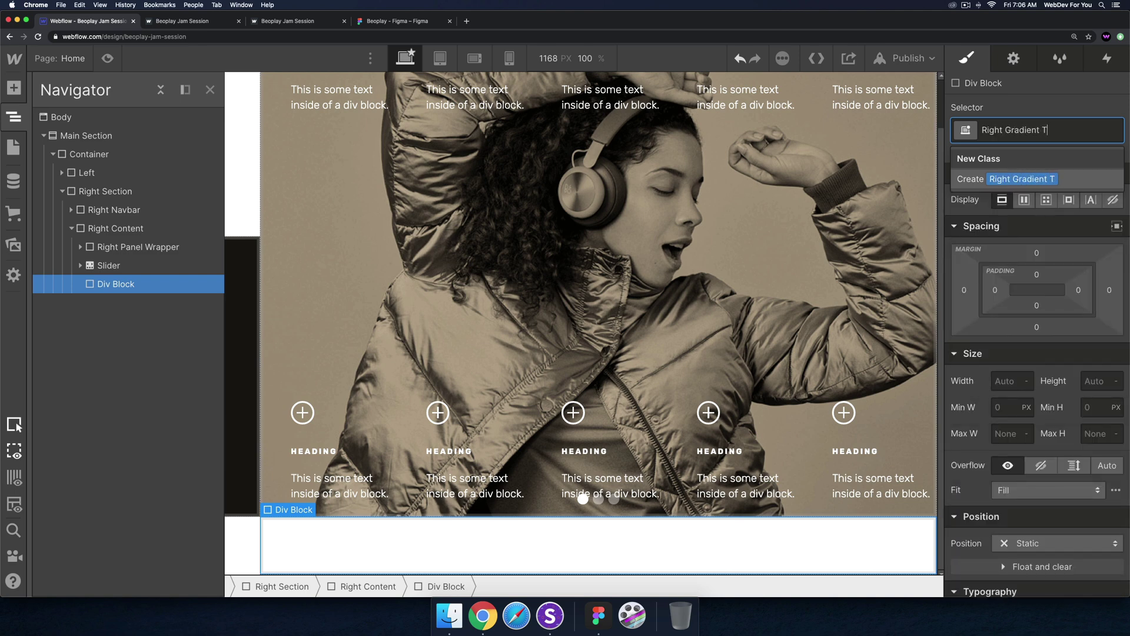
{"action": "type", "text": "op"}
{"action": "key", "text": "Return"}
- Add a linear gradient background to the Right Gradient Top block
{"action": "scroll", "coordinate": [1036, 468], "scroll_direction": "down", "scroll_amount": 5}
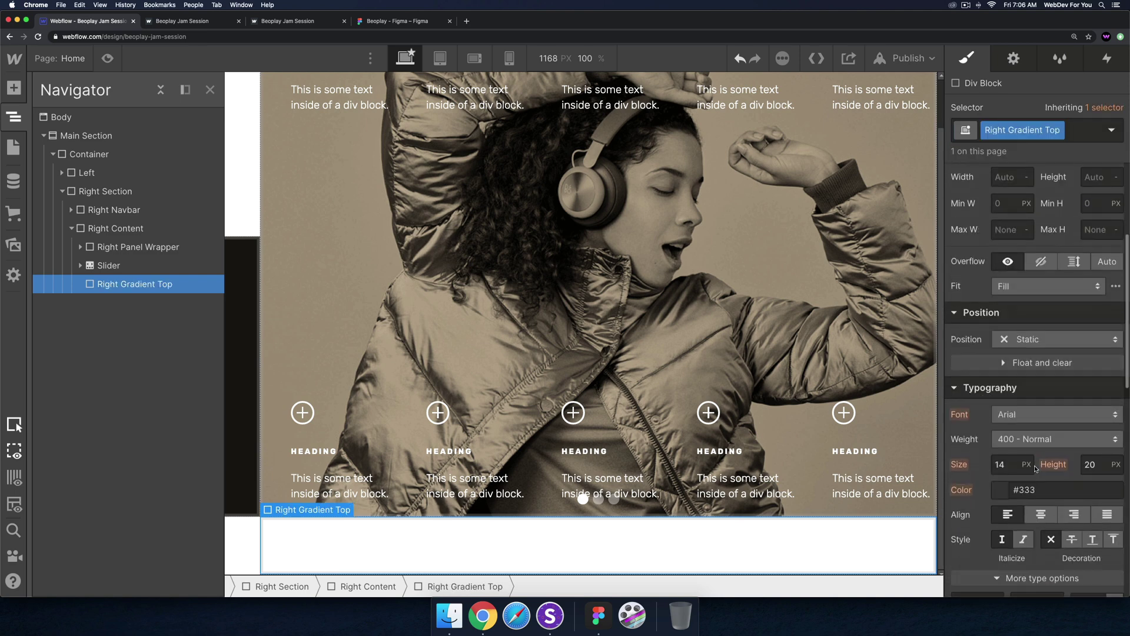
{"action": "scroll", "coordinate": [1036, 468], "scroll_direction": "down", "scroll_amount": 5}
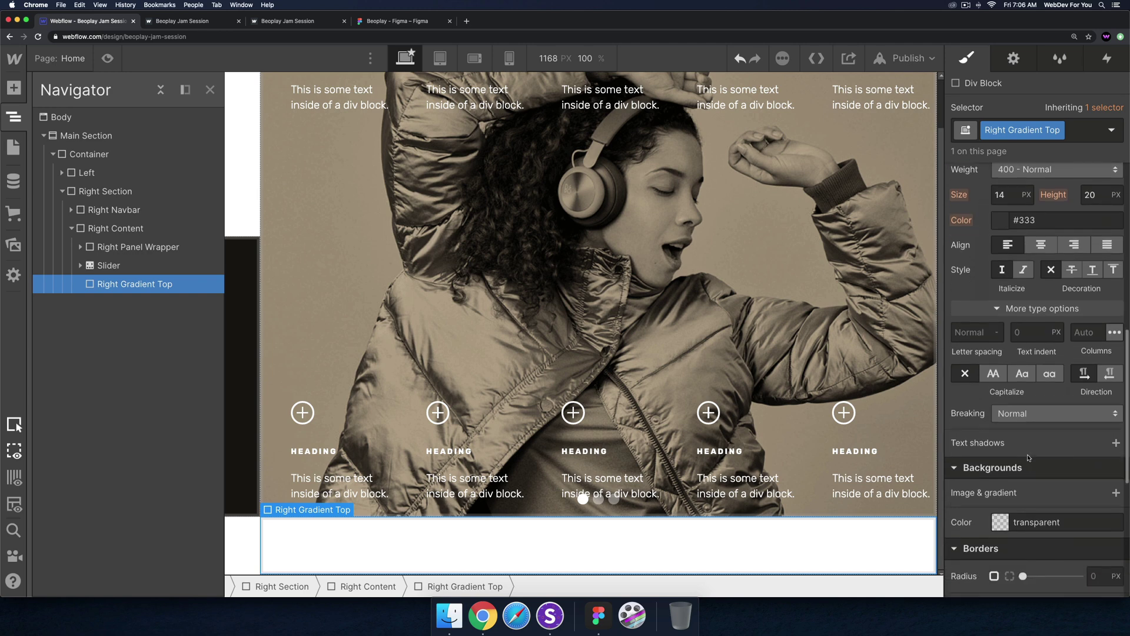
{"action": "scroll", "coordinate": [1036, 459], "scroll_direction": "down", "scroll_amount": 2}
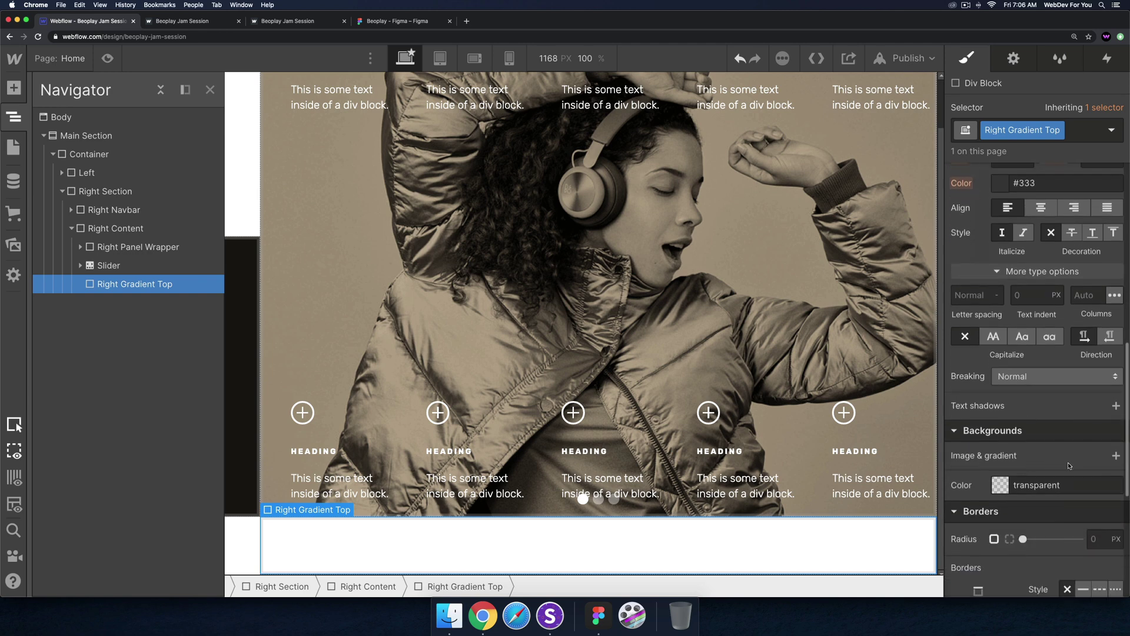
{"action": "left_click", "coordinate": [1116, 455]}
{"action": "left_click", "coordinate": [1039, 175]}
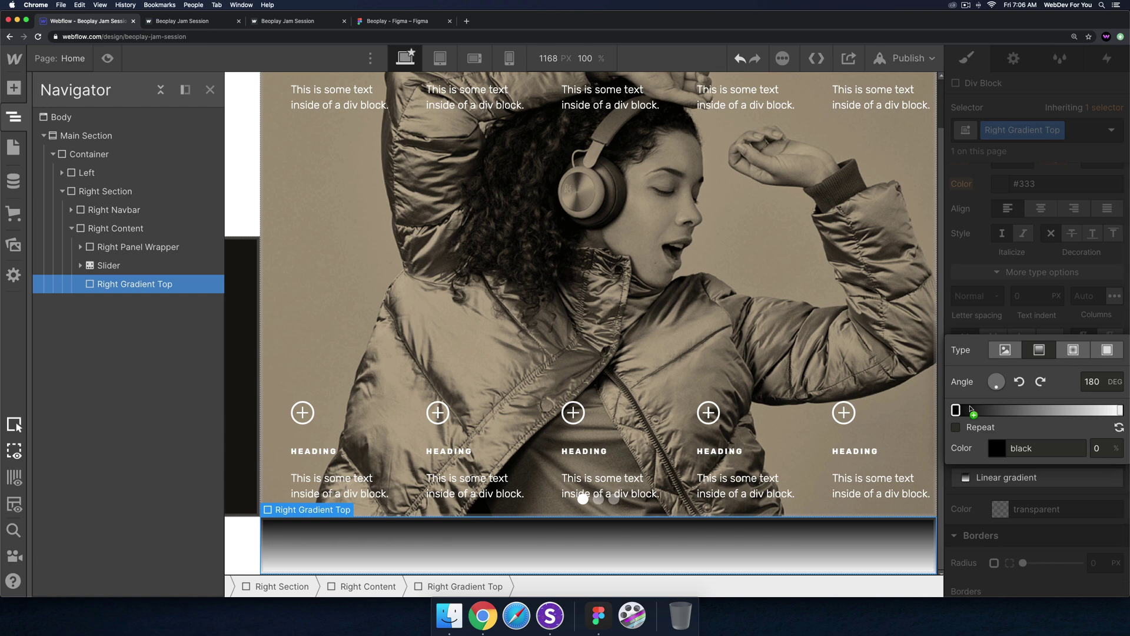
- Set the end stop of the linear gradient to white (#ffffff) with an alpha of 0
{"action": "left_click", "coordinate": [1119, 409]}
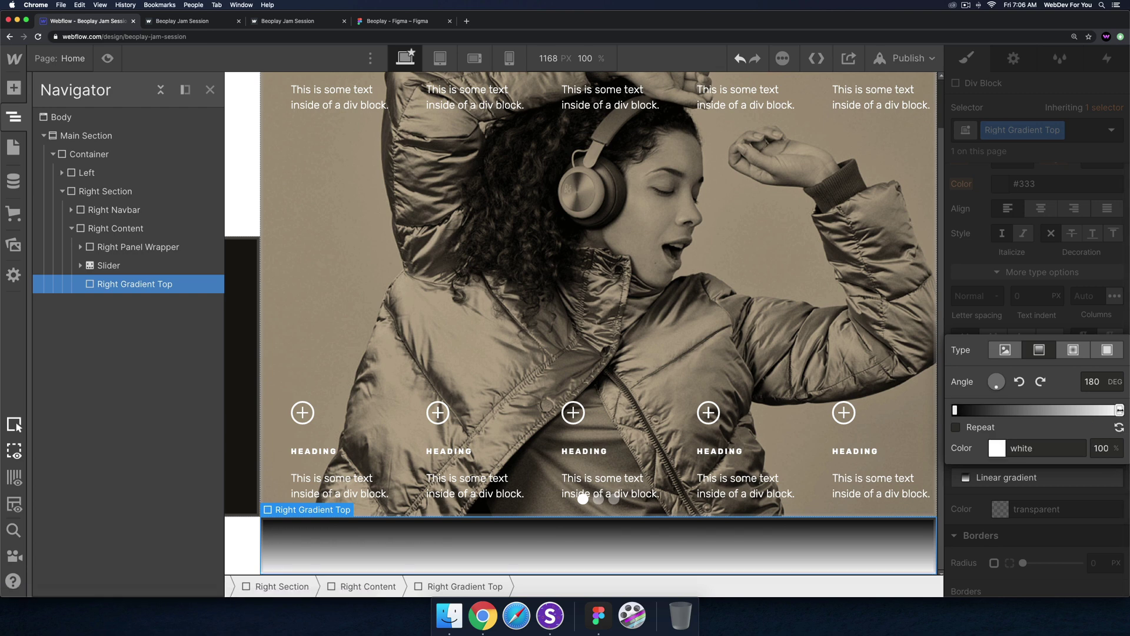
{"action": "left_click", "coordinate": [1001, 451]}
{"action": "left_click", "coordinate": [958, 268]}
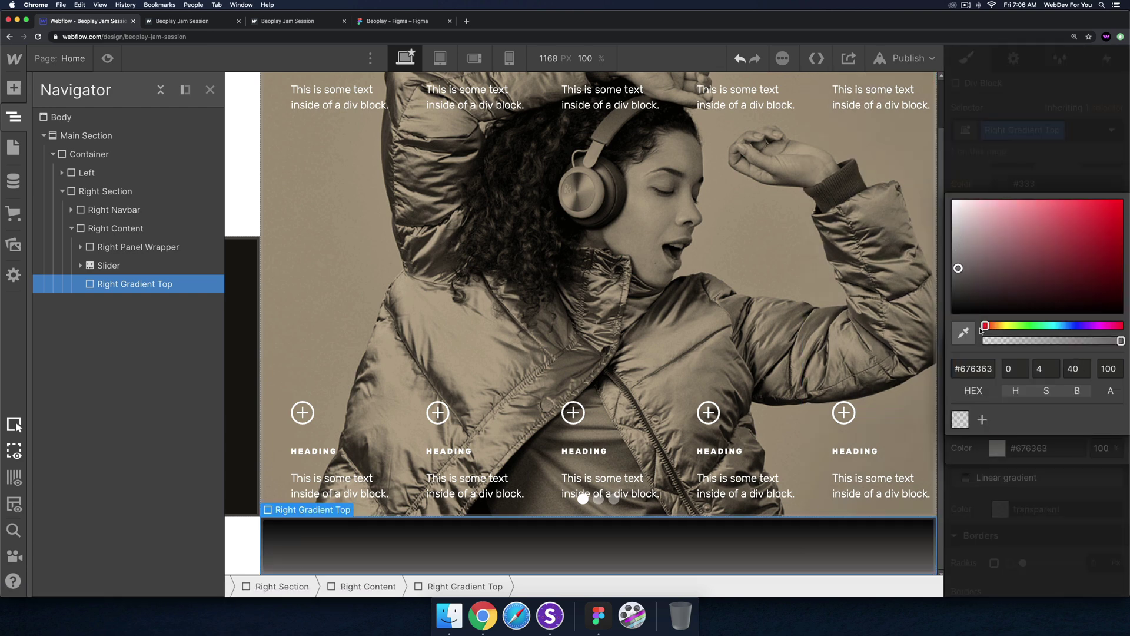
{"action": "left_click", "coordinate": [952, 200]}
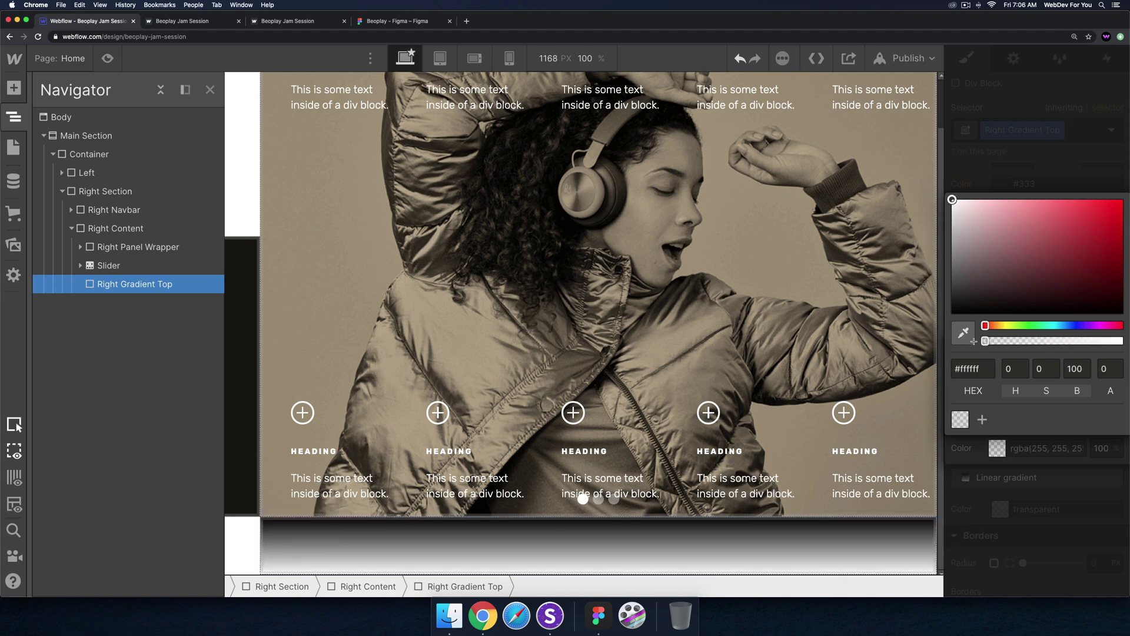
{"action": "left_click_drag", "start_coordinate": [987, 340], "coordinate": [973, 342]}
{"action": "left_click", "coordinate": [1026, 464]}
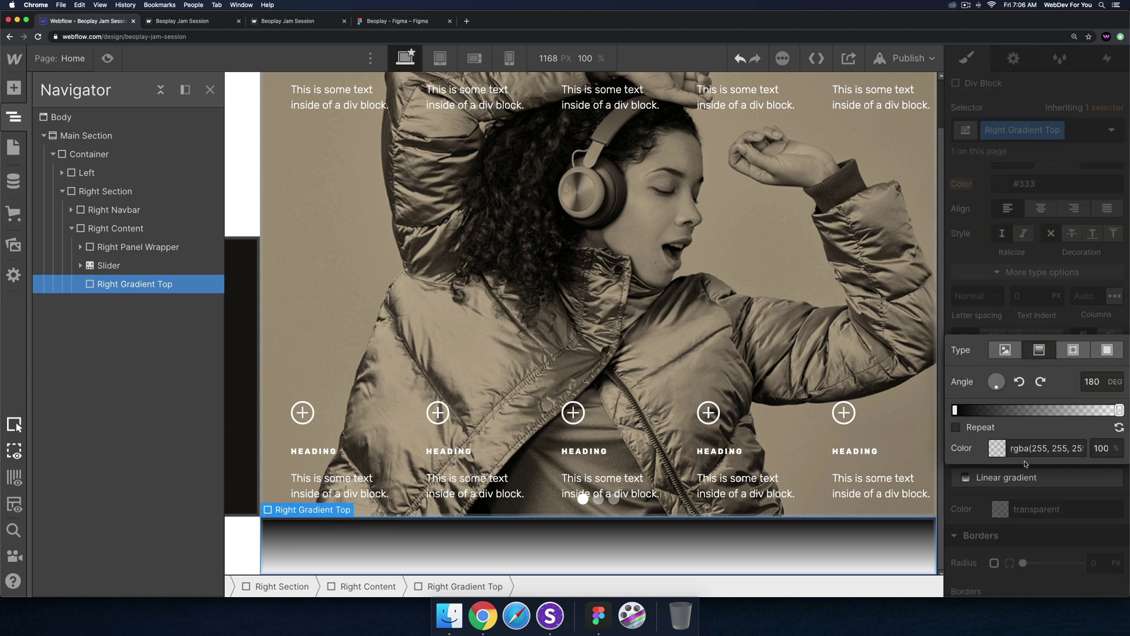
{"action": "left_click", "coordinate": [1039, 311]}
- Position the Right Gradient Top block absolutely across the top of Right Content and set its height to 200 px
{"action": "scroll", "coordinate": [1048, 382], "scroll_direction": "up", "scroll_amount": 4}
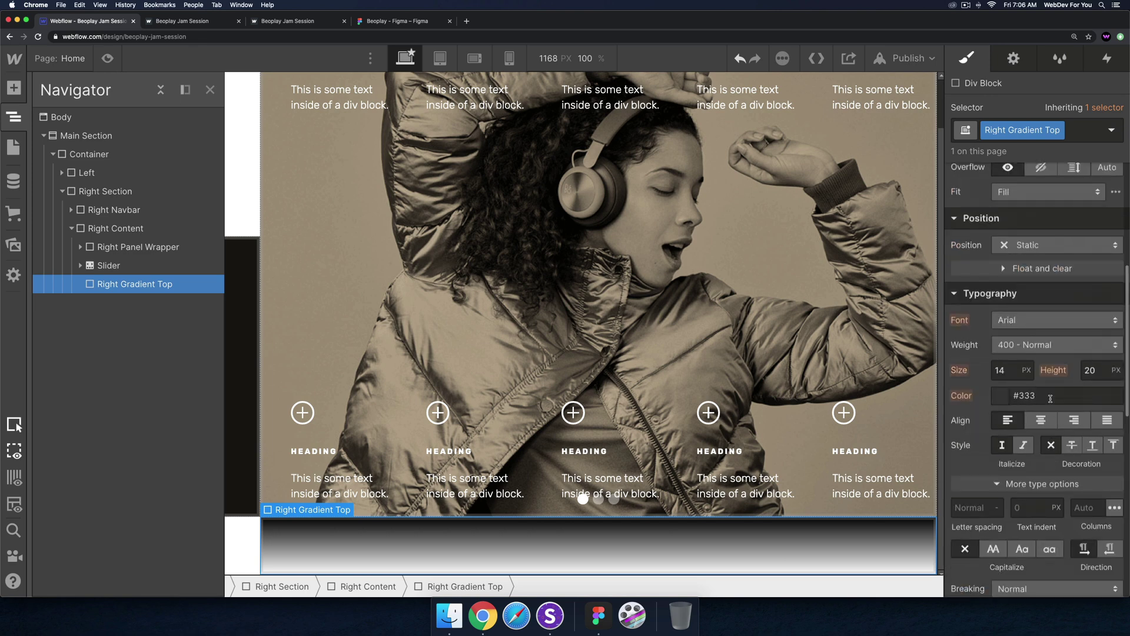
{"action": "scroll", "coordinate": [1050, 399], "scroll_direction": "up", "scroll_amount": 1}
{"action": "left_click", "coordinate": [1031, 277]}
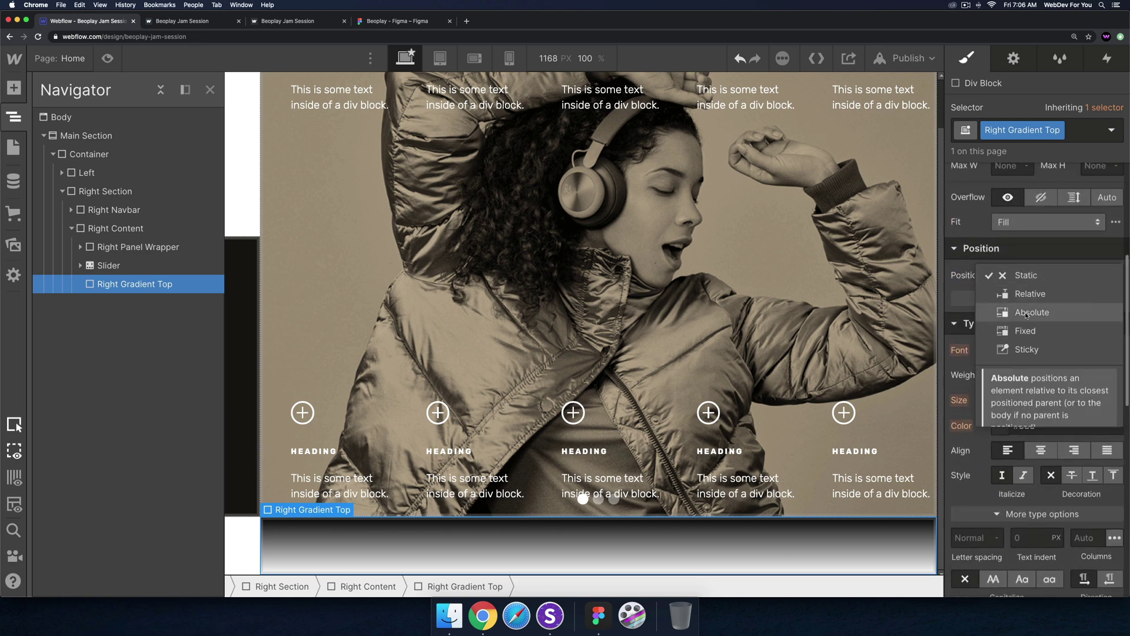
{"action": "left_click", "coordinate": [1026, 312]}
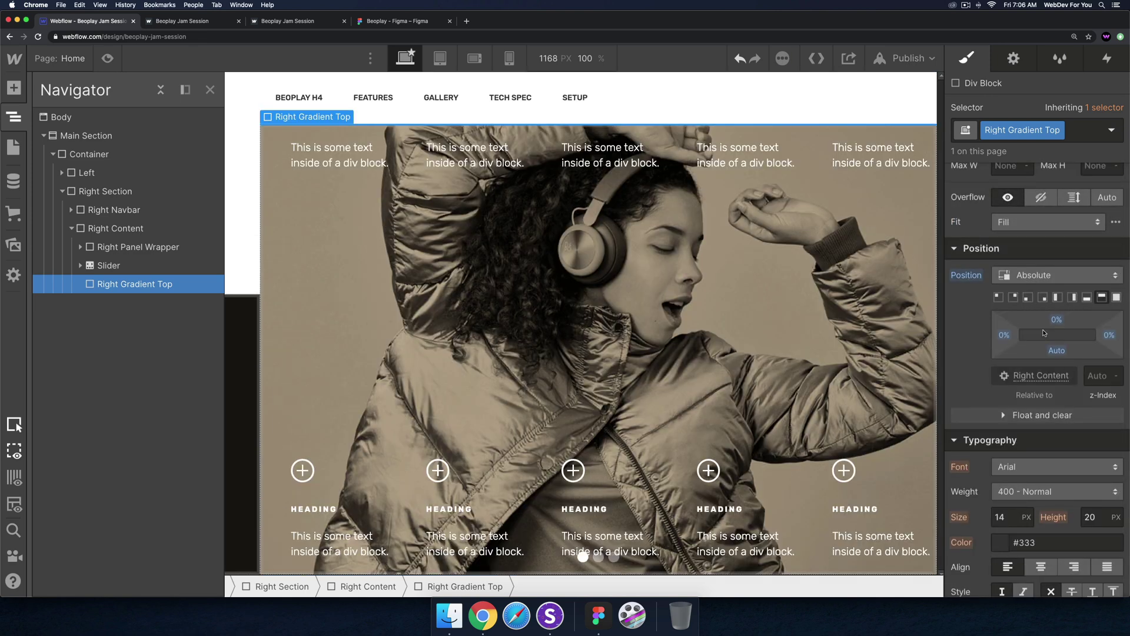
{"action": "scroll", "coordinate": [1107, 323], "scroll_direction": "up", "scroll_amount": 5}
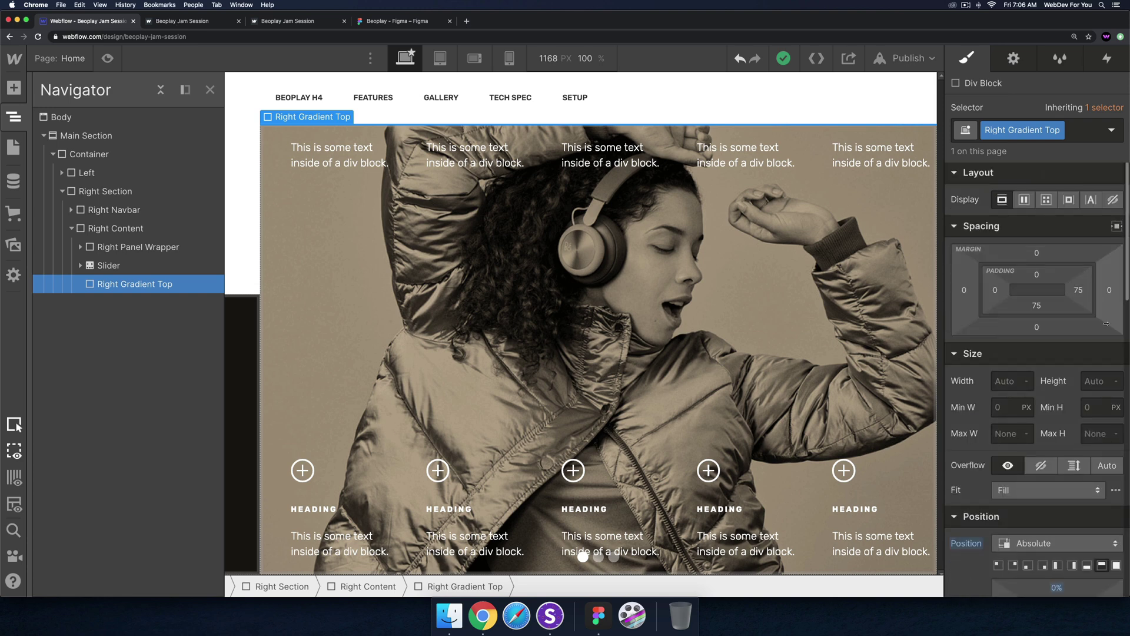
{"action": "left_click", "coordinate": [1095, 381]}
{"action": "type", "text": "200"}
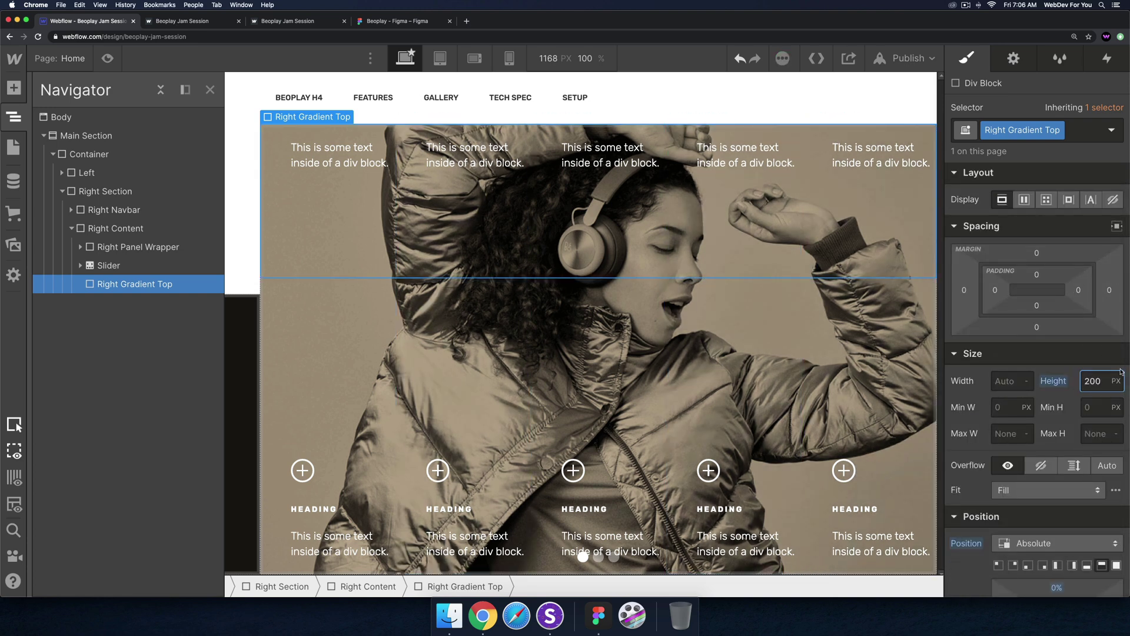
- Set the z-index of the Right Gradient Top block to 50
{"action": "scroll", "coordinate": [1107, 412], "scroll_direction": "down", "scroll_amount": 5}
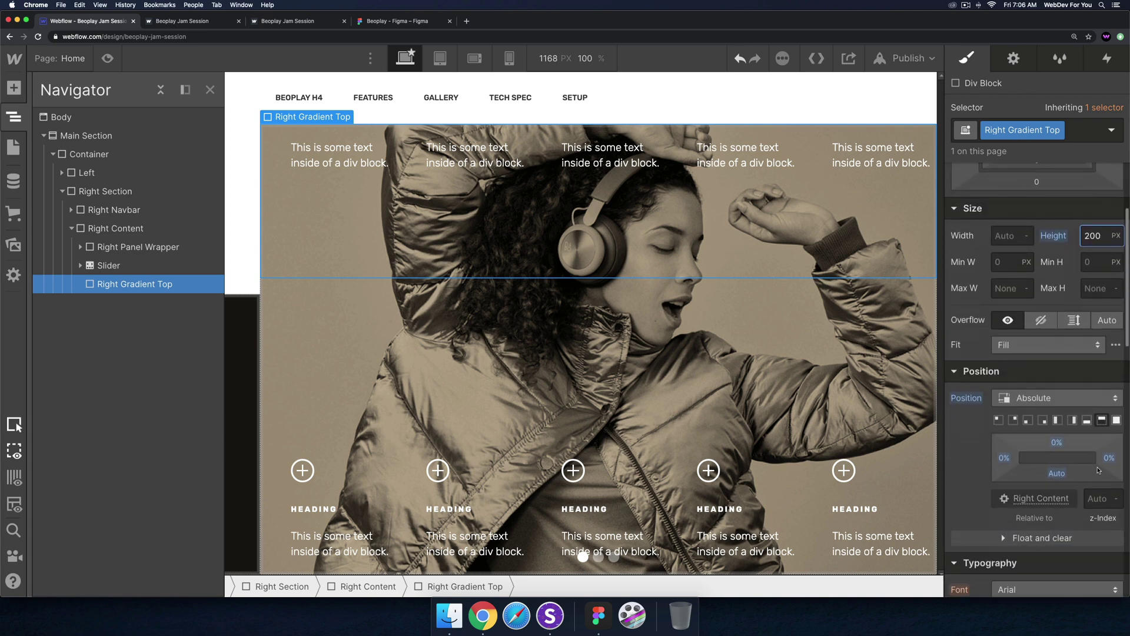
{"action": "left_click", "coordinate": [1090, 499]}
{"action": "type", "text": "99"}
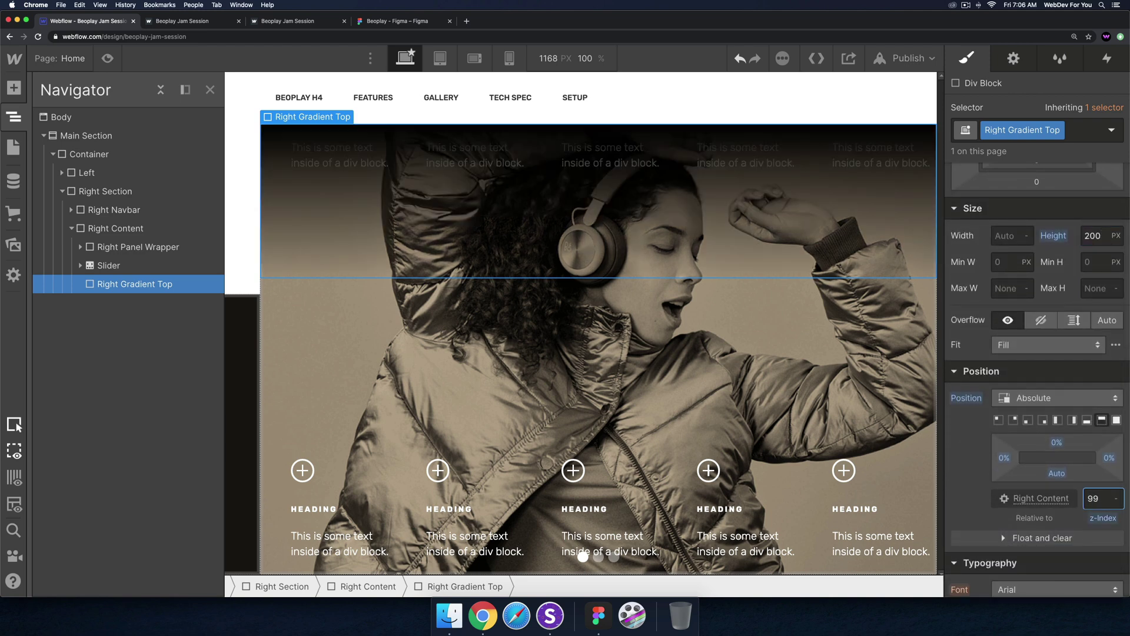
{"action": "left_click_drag", "start_coordinate": [1098, 498], "coordinate": [1080, 501]}
{"action": "type", "text": "50"}
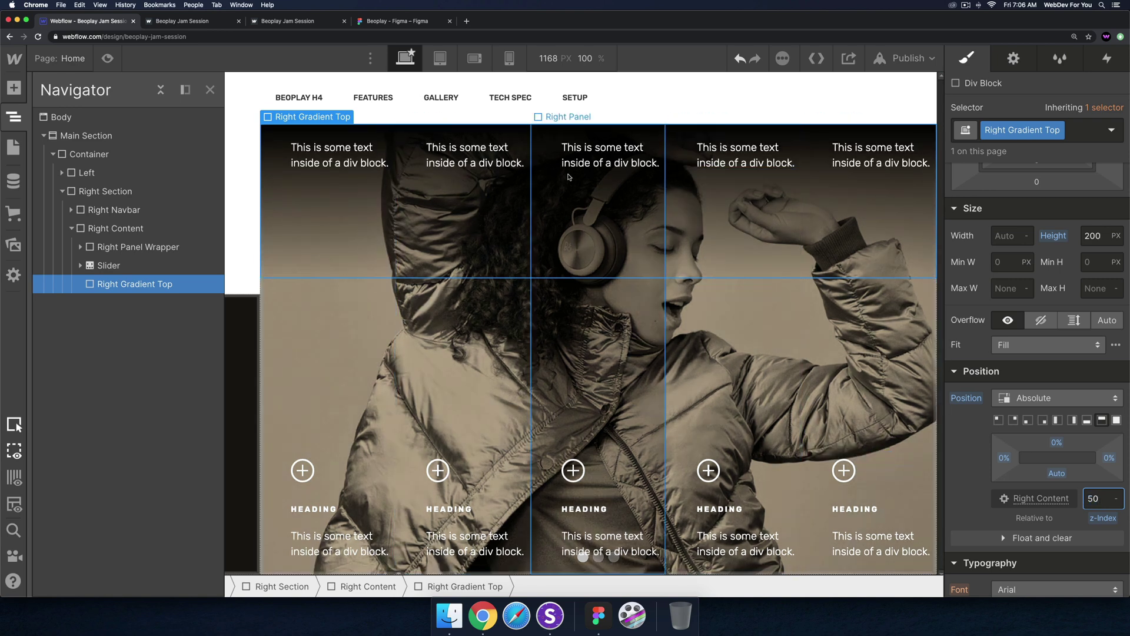
- Duplicate the Right Gradient Top block together with its class and rename the copy's class to Right Gradient Bottom
{"action": "left_click", "coordinate": [140, 287]}
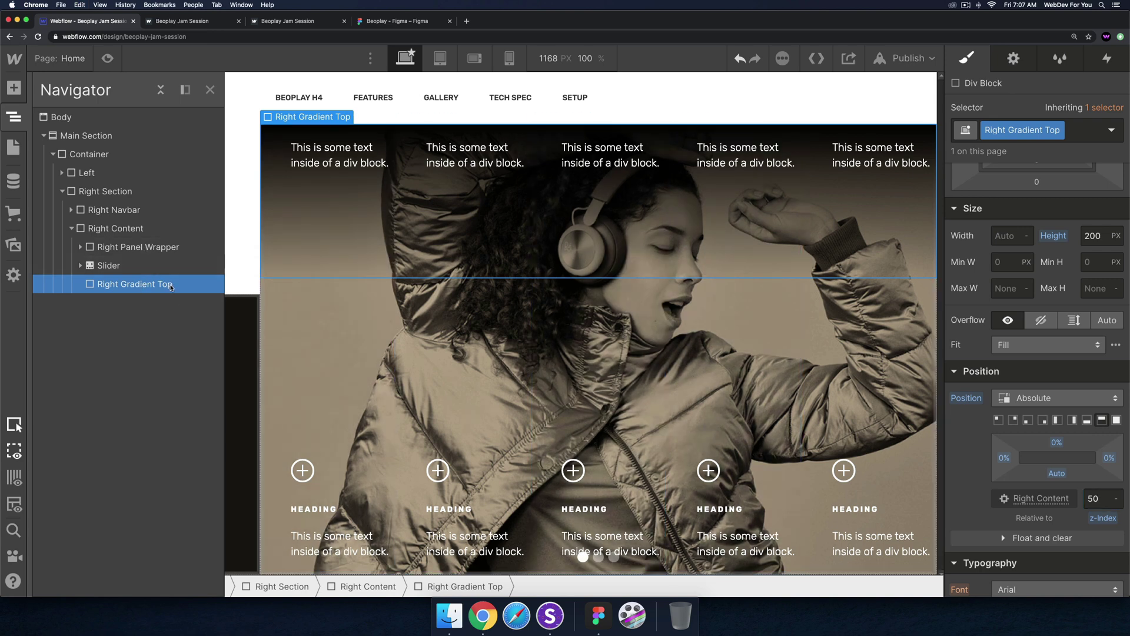
{"action": "key", "text": "super+d"}
{"action": "left_click", "coordinate": [1053, 130]}
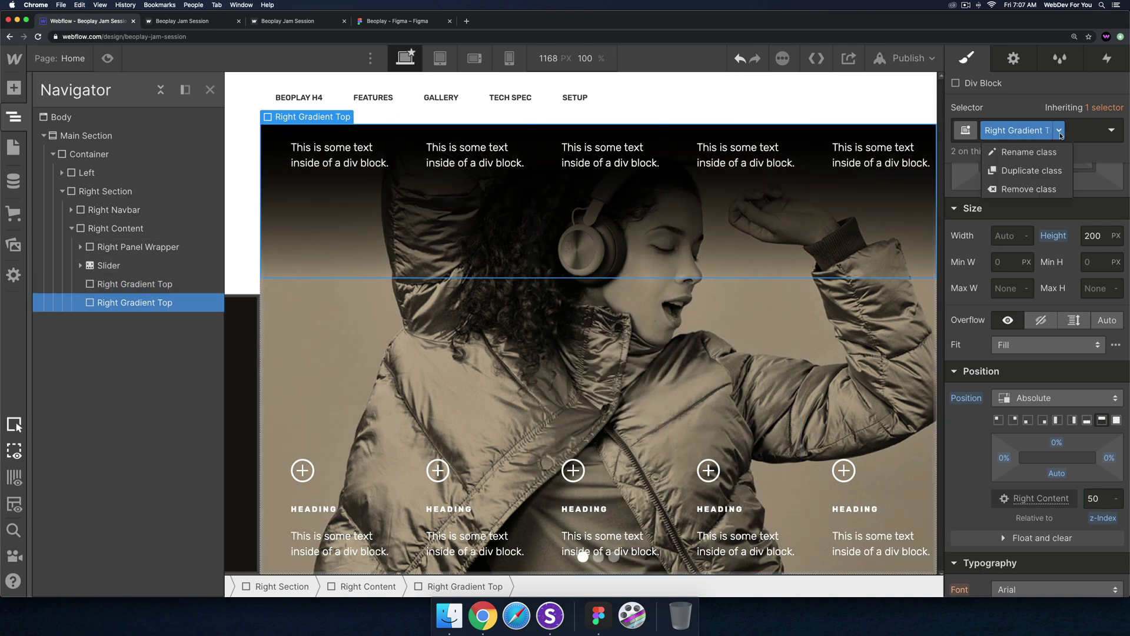
{"action": "left_click", "coordinate": [1030, 150]}
{"action": "left_click", "coordinate": [1045, 130]}
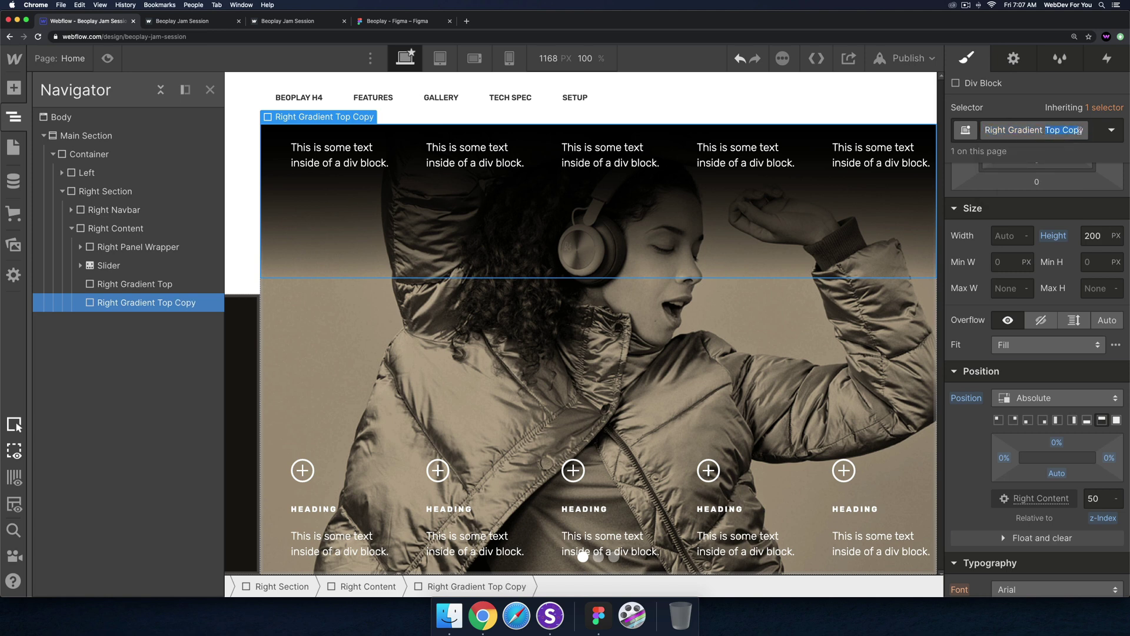
{"action": "type", "text": "Bottom"}
{"action": "key", "text": "Return"}
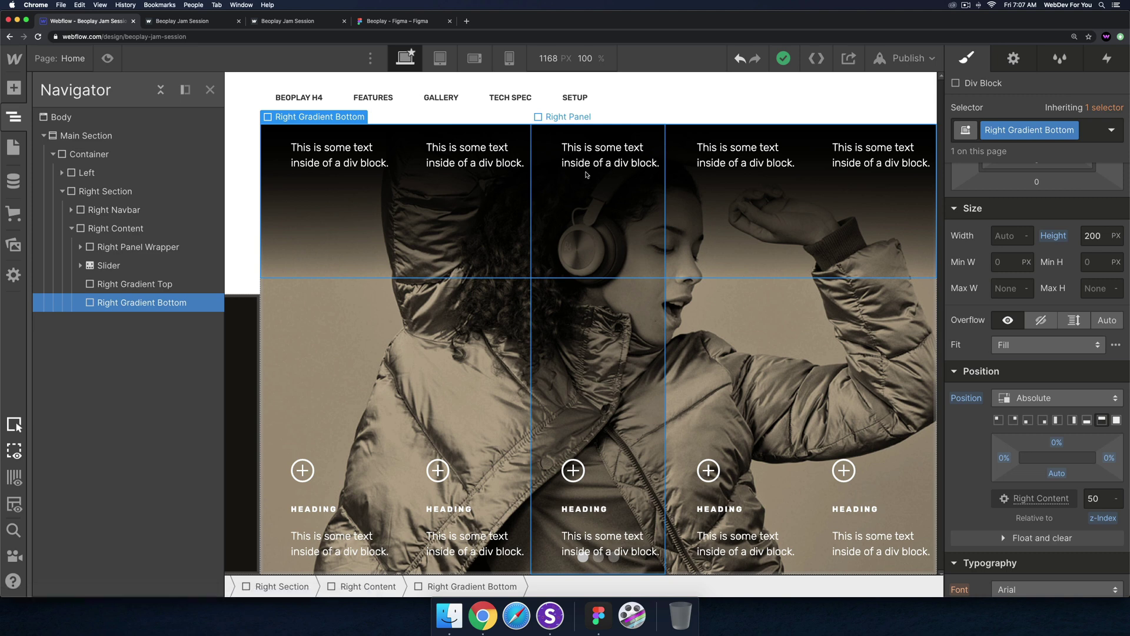
- Anchor the Right Gradient Bottom block to the bottom edge of Right Content and reverse its linear gradient
{"action": "scroll", "coordinate": [1057, 381], "scroll_direction": "down", "scroll_amount": 3}
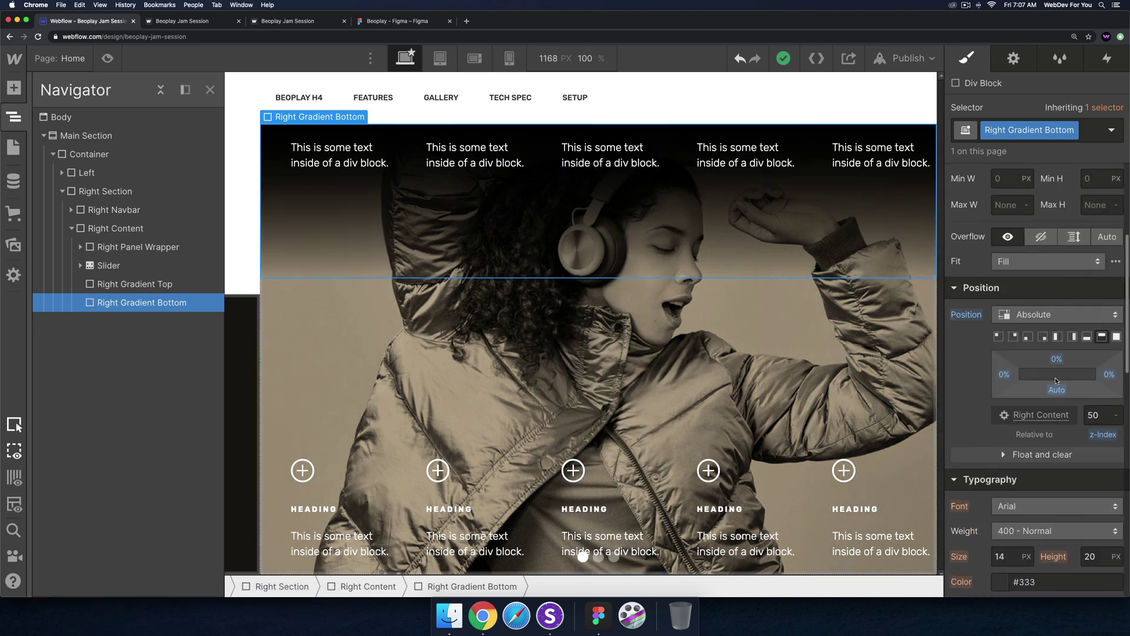
{"action": "left_click", "coordinate": [1087, 336]}
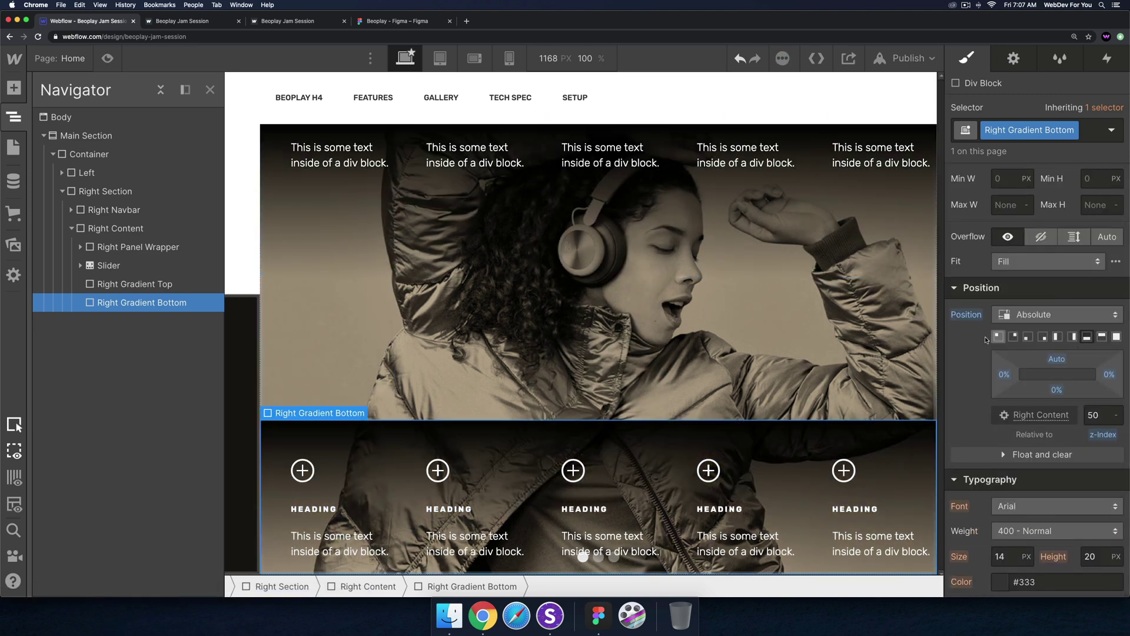
{"action": "scroll", "coordinate": [1057, 377], "scroll_direction": "down", "scroll_amount": 10}
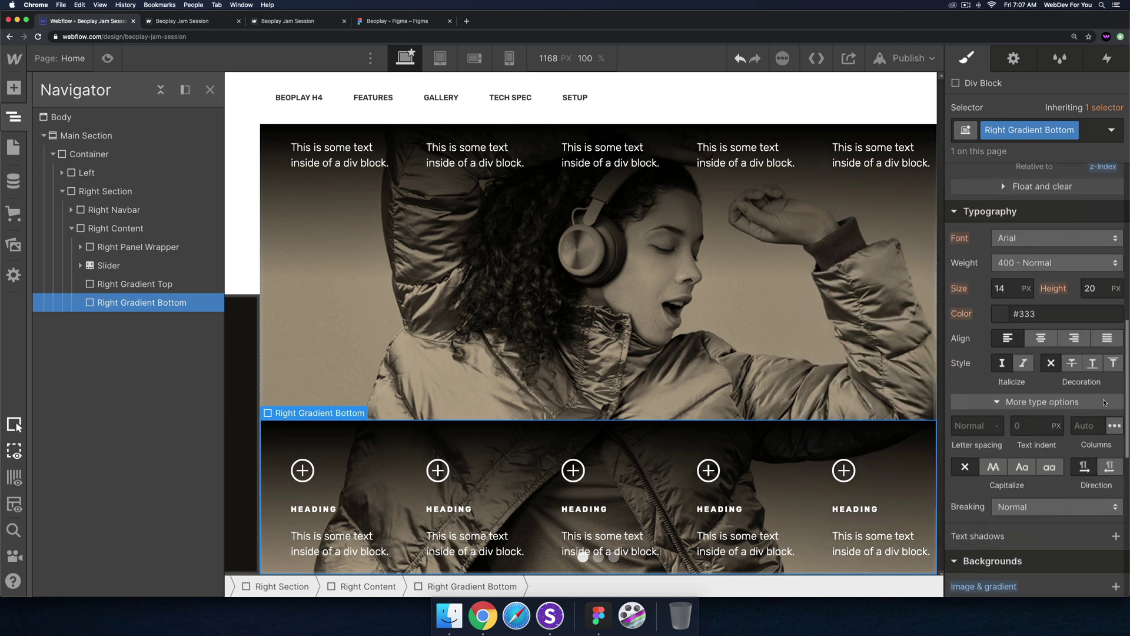
{"action": "left_click", "coordinate": [1009, 469]}
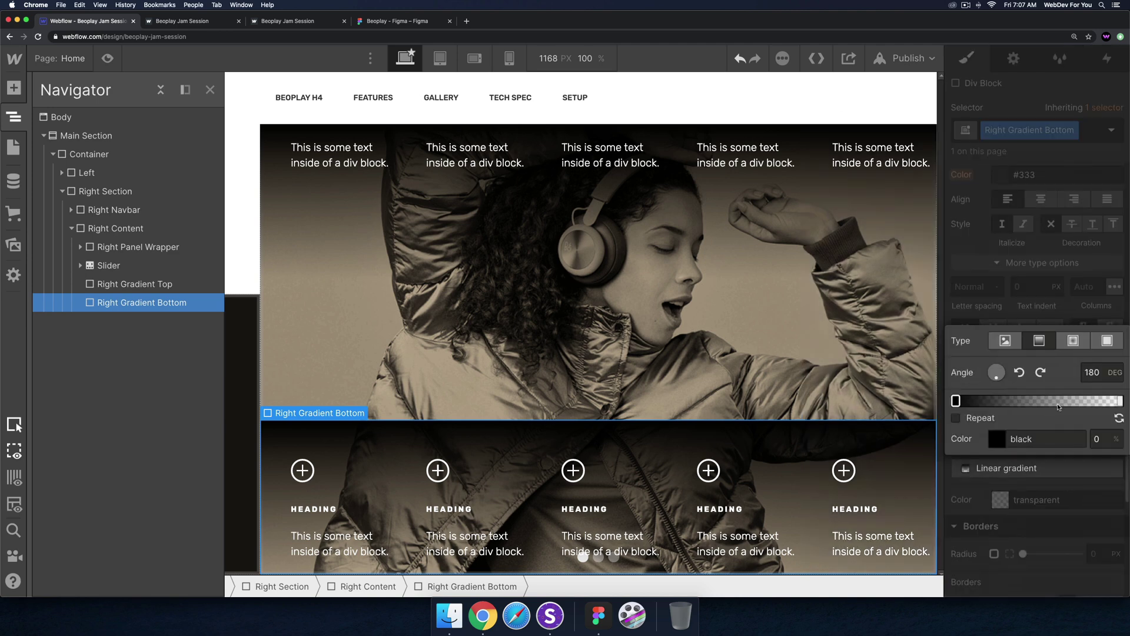
{"action": "left_click", "coordinate": [1119, 418]}
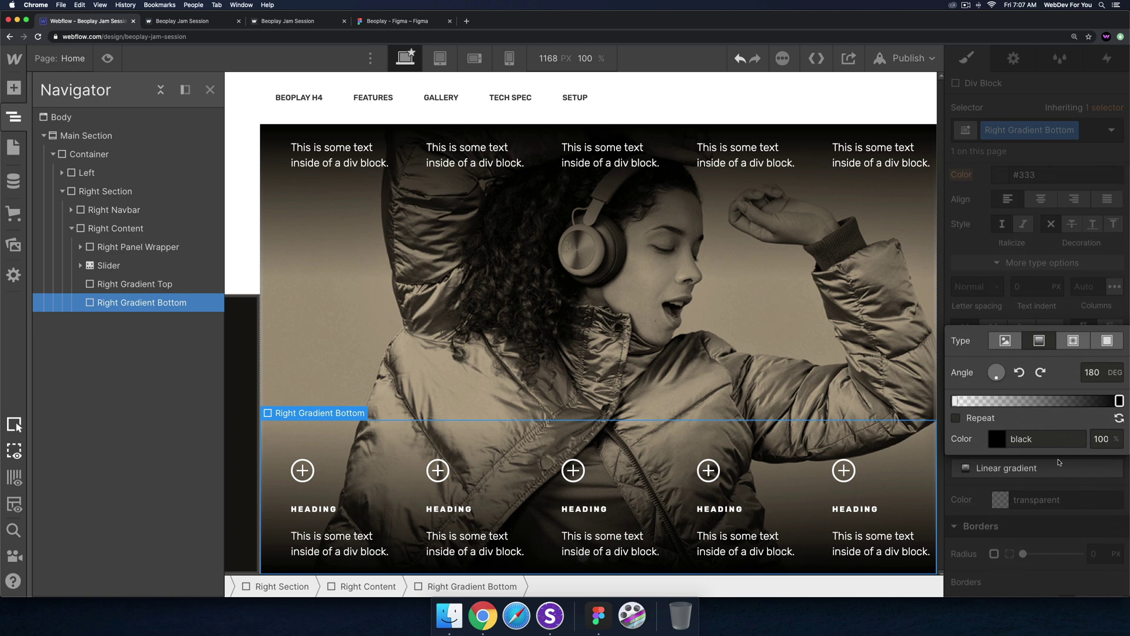
{"action": "left_click", "coordinate": [621, 410]}
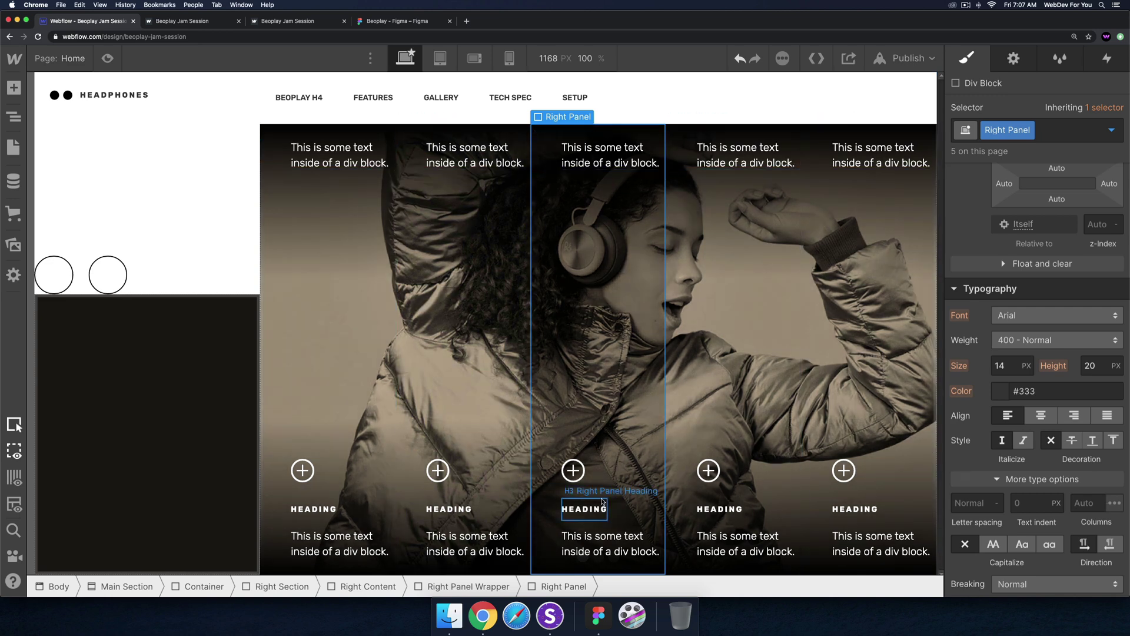
- Add a mouse hover trigger to the first Right Panel and set its on-hover action to Start an animation
{"action": "left_click", "coordinate": [304, 473]}
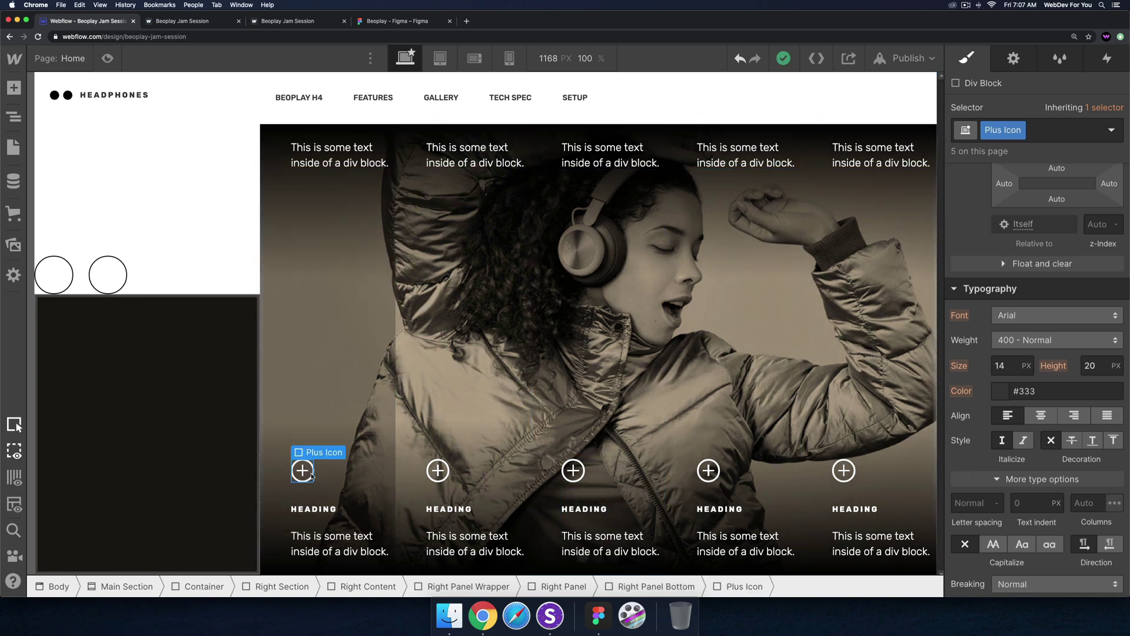
{"action": "left_click", "coordinate": [336, 272]}
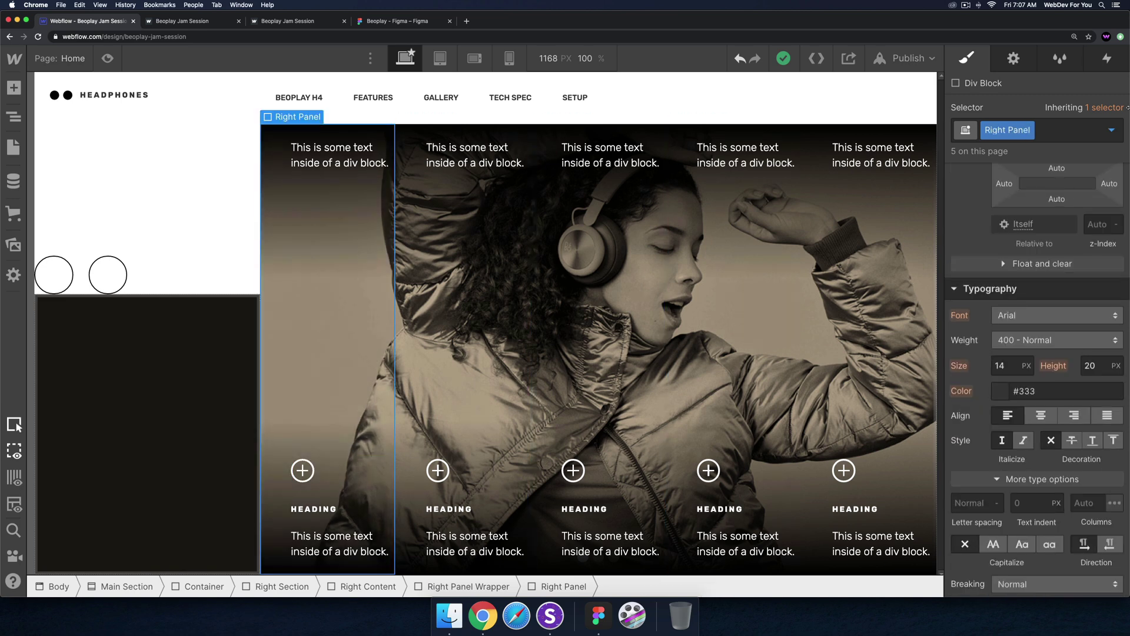
{"action": "left_click", "coordinate": [1108, 59]}
{"action": "left_click", "coordinate": [1118, 115]}
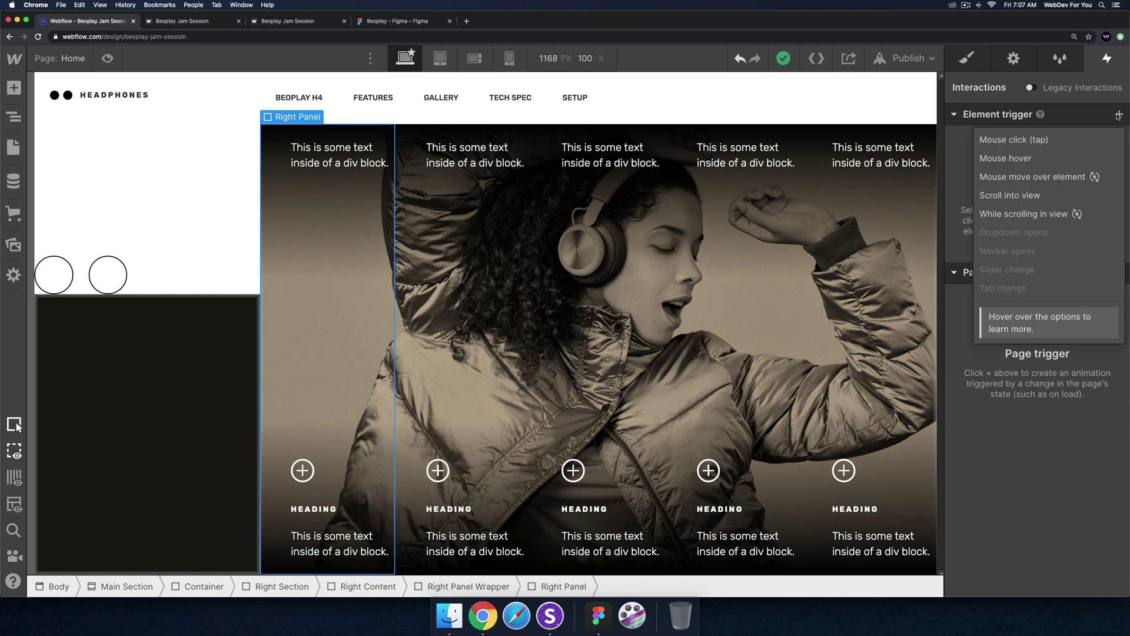
{"action": "left_click", "coordinate": [1038, 159]}
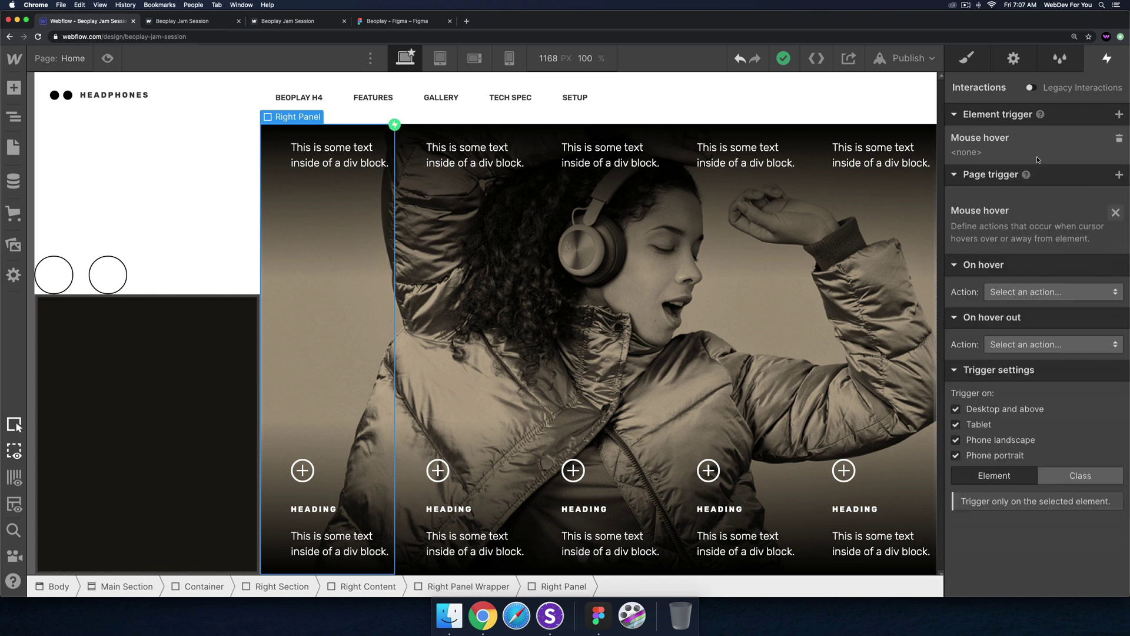
{"action": "left_click", "coordinate": [1036, 198]}
{"action": "left_click", "coordinate": [1036, 195]}
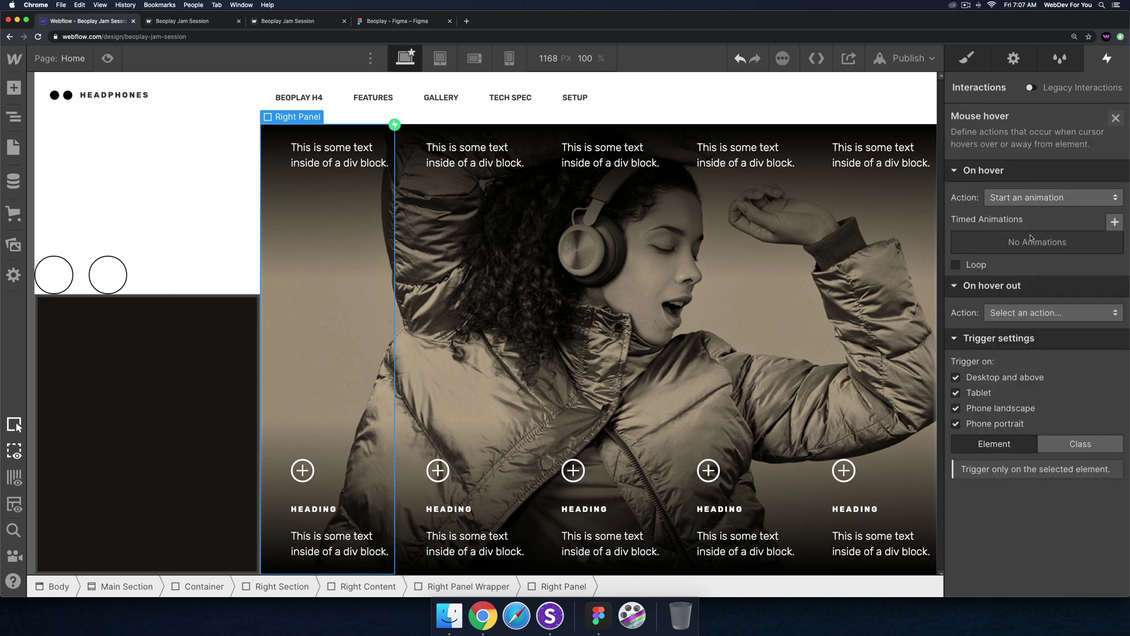
- Create a new timed animation for the hover action and name it Right Panel In
{"action": "left_click", "coordinate": [1115, 221]}
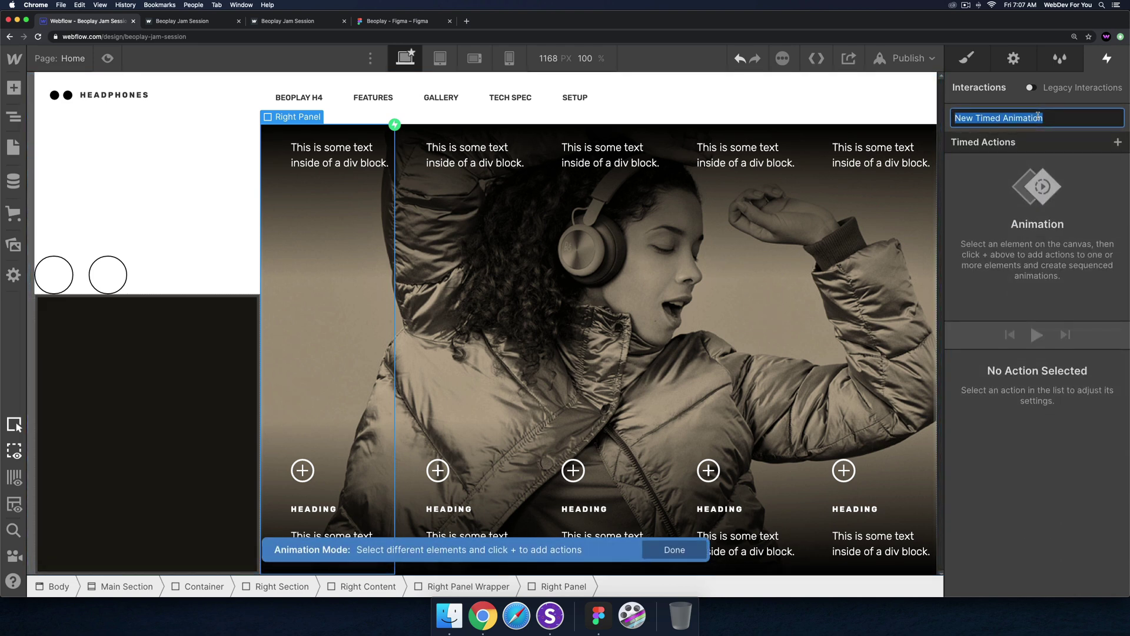
{"action": "type", "text": "Right Panel"}
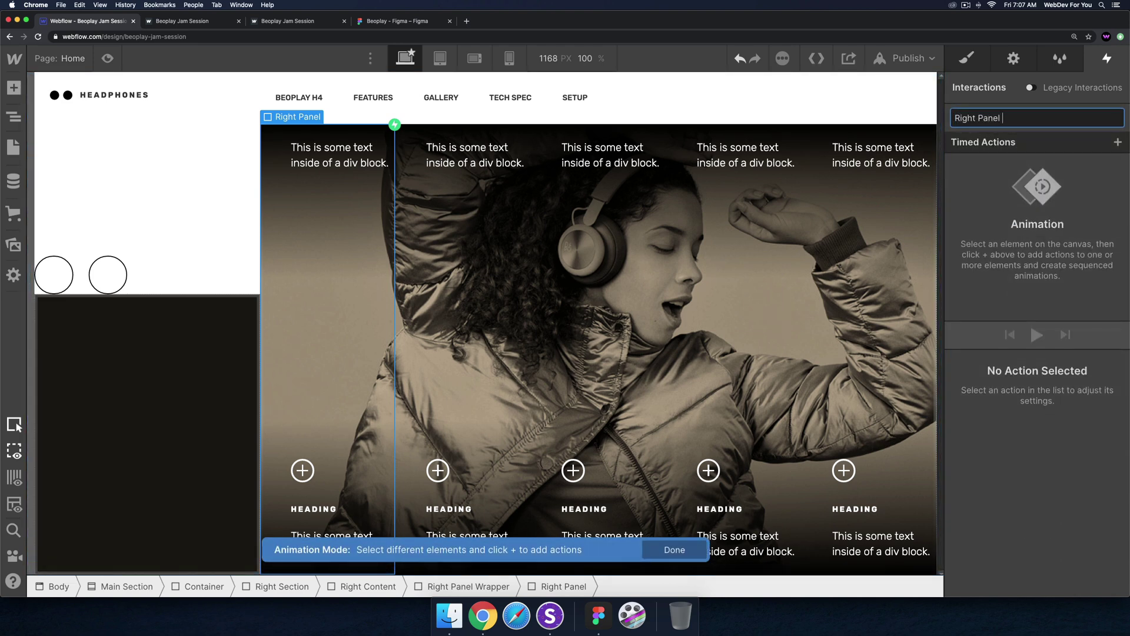
{"action": "type", "text": " In"}
{"action": "key", "text": "Return"}
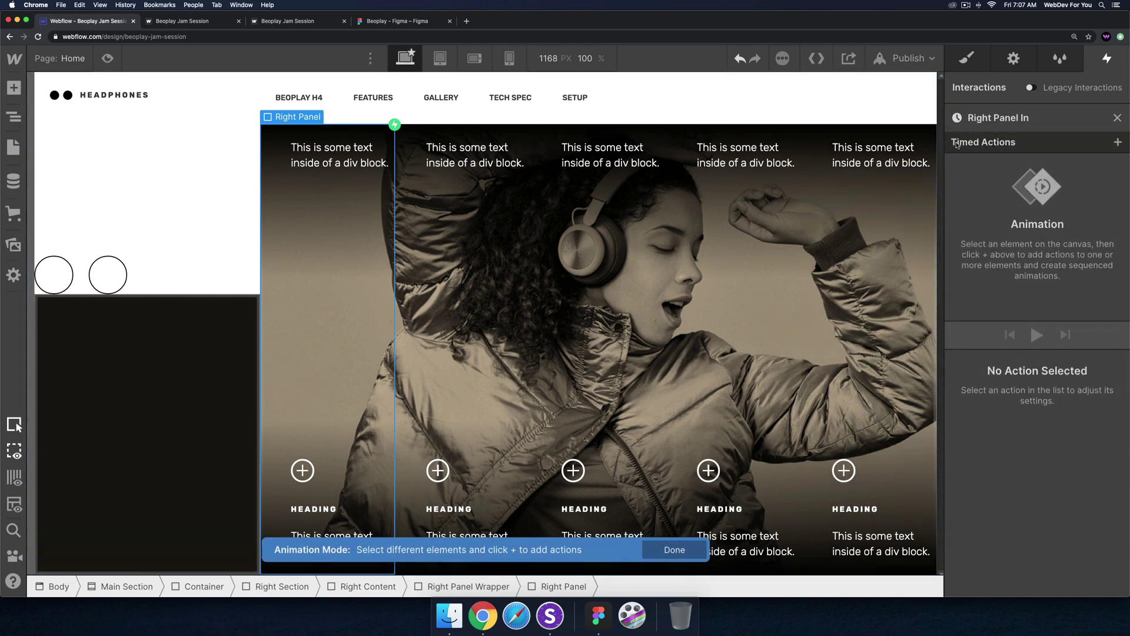
- Add a BG Color action for the first panel's Plus Icon and set its background to white (#ffffff)
{"action": "left_click", "coordinate": [308, 475]}
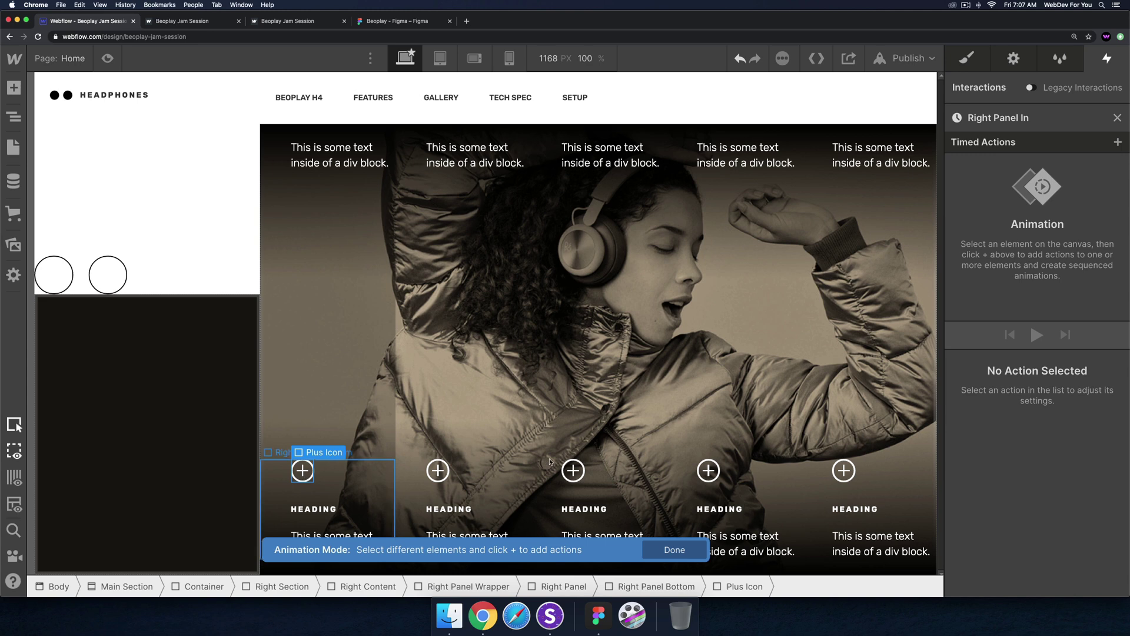
{"action": "left_click", "coordinate": [1118, 143]}
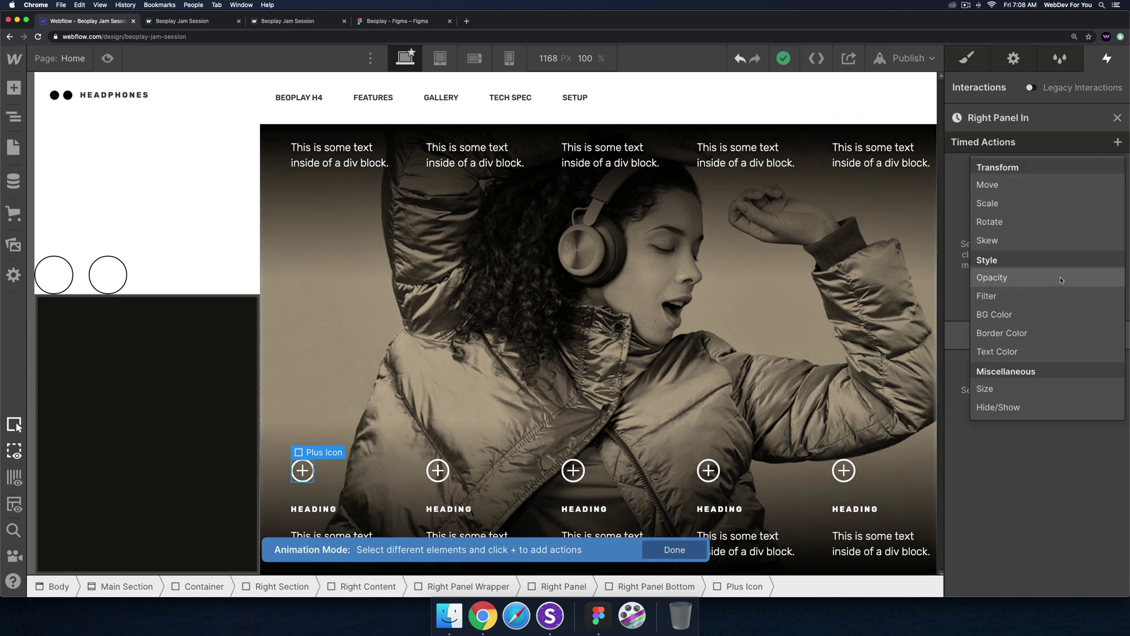
{"action": "left_click", "coordinate": [1005, 315]}
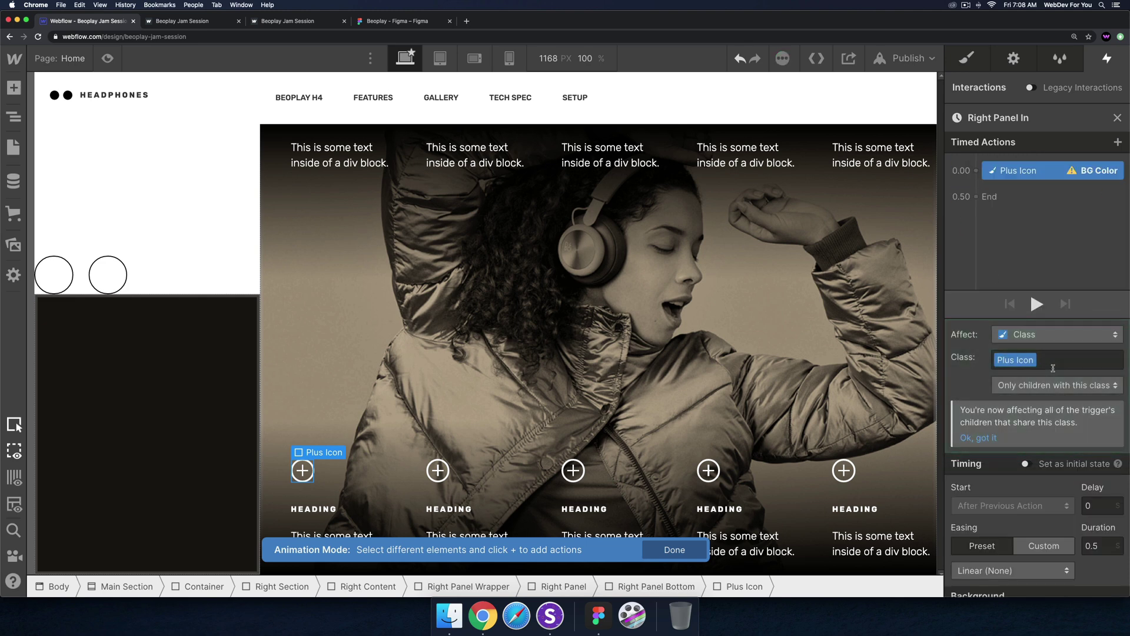
{"action": "scroll", "coordinate": [1040, 394], "scroll_direction": "down", "scroll_amount": 1}
{"action": "scroll", "coordinate": [1036, 394], "scroll_direction": "down", "scroll_amount": 1}
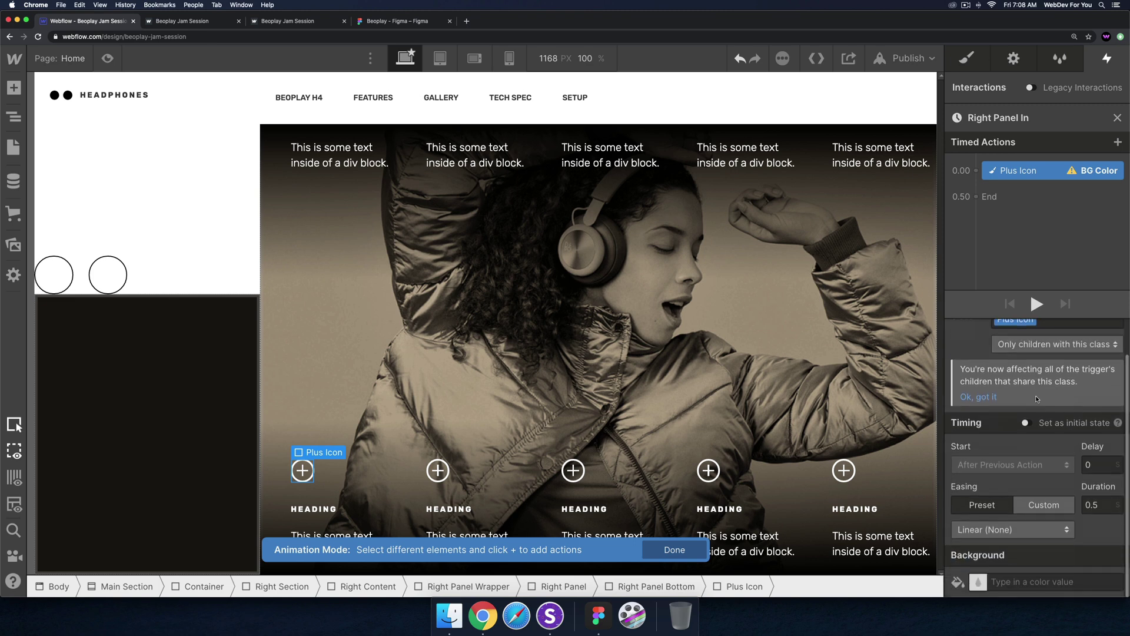
{"action": "left_click", "coordinate": [977, 583]}
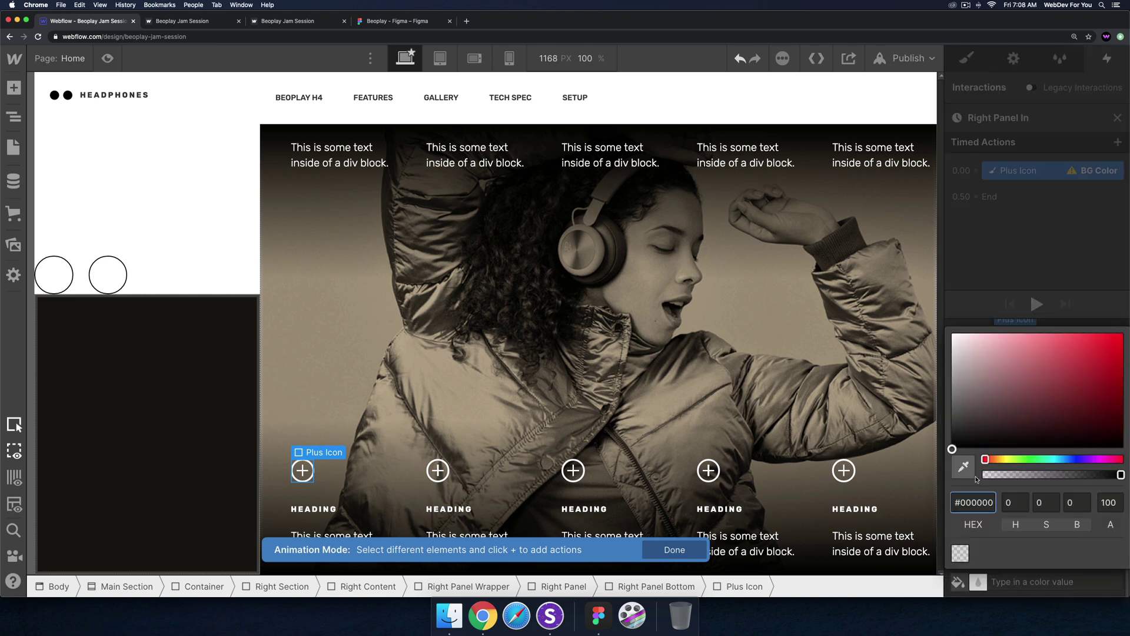
{"action": "left_click_drag", "start_coordinate": [967, 352], "coordinate": [948, 330]}
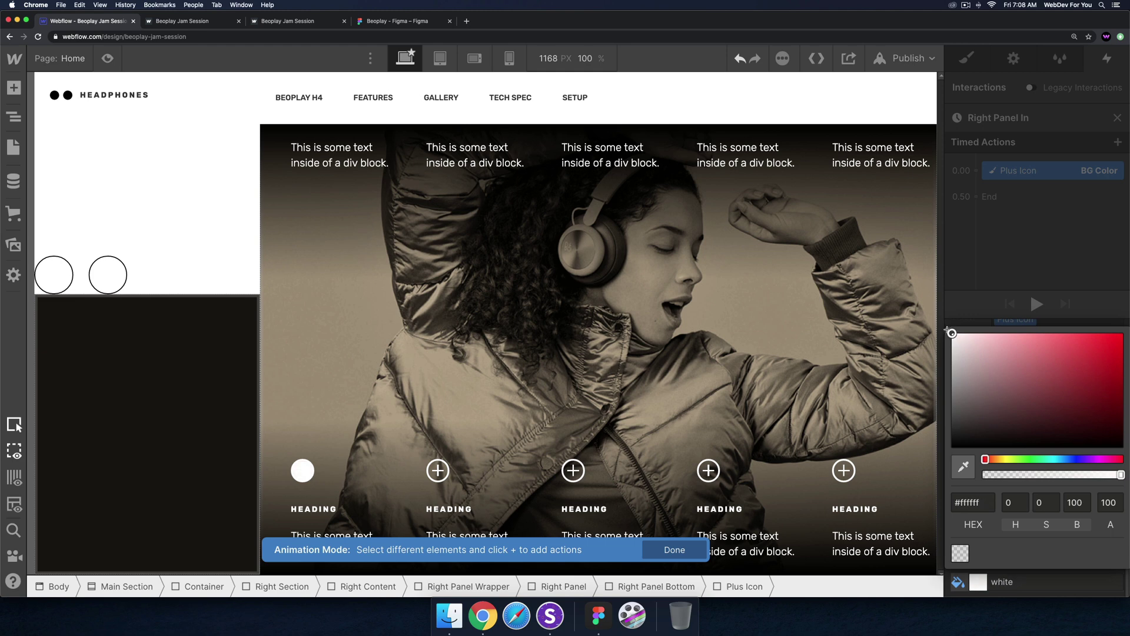
{"action": "left_click", "coordinate": [1039, 250]}
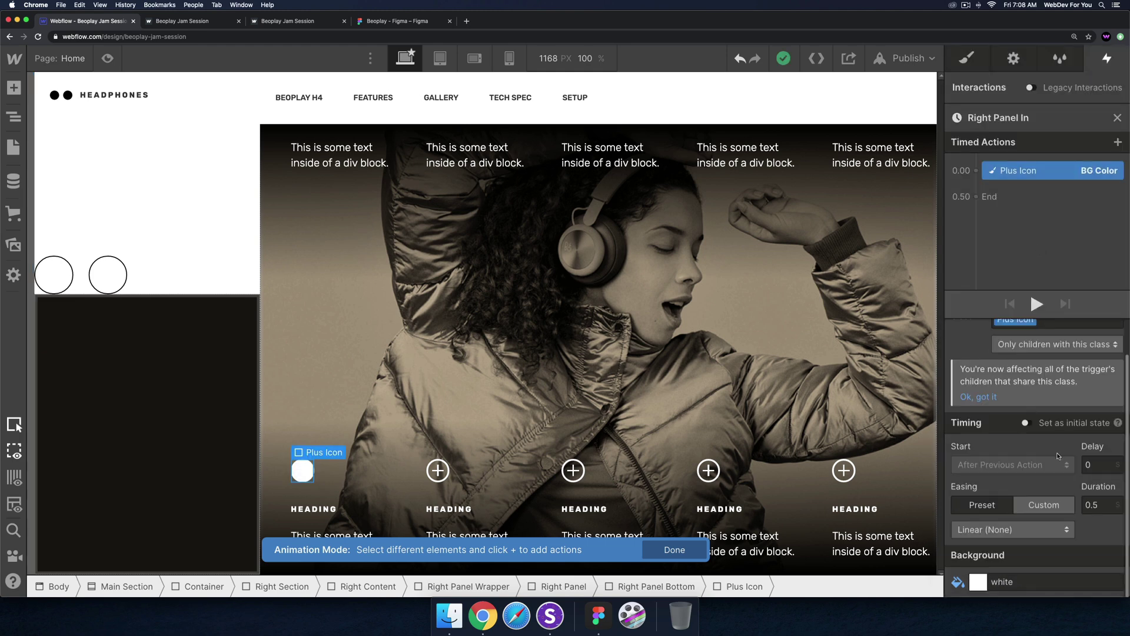
- Add a BG Color action turning the first panel's Plus Sign Line Horizontal black (#000000), starting with the Plus Icon action
{"action": "left_click", "coordinate": [13, 117]}
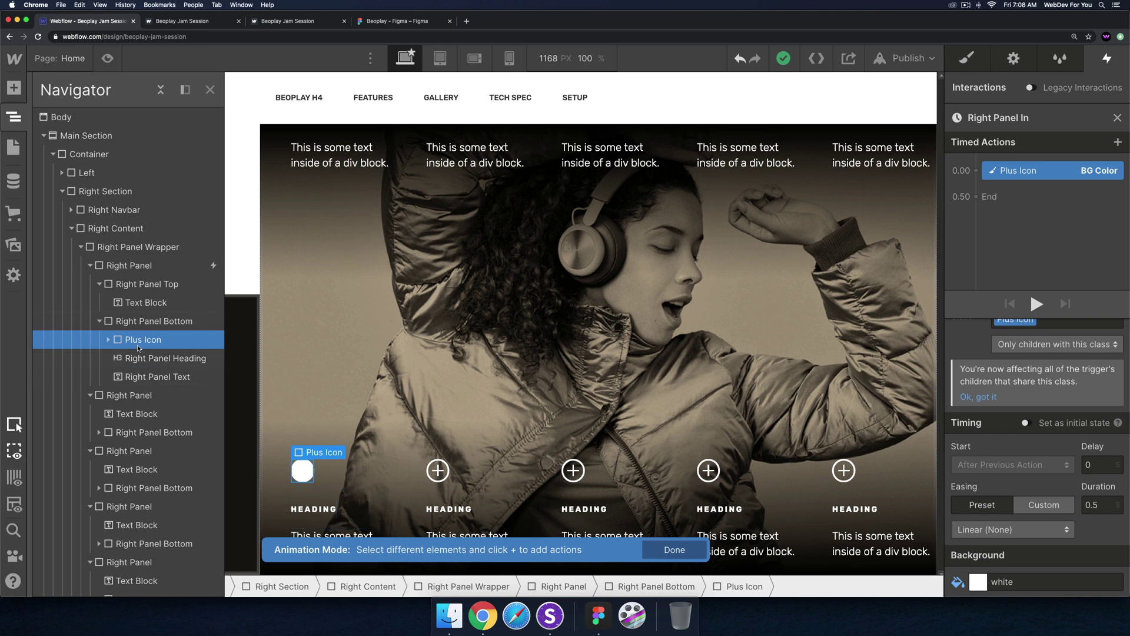
{"action": "left_click", "coordinate": [109, 339]}
{"action": "left_click", "coordinate": [171, 358]}
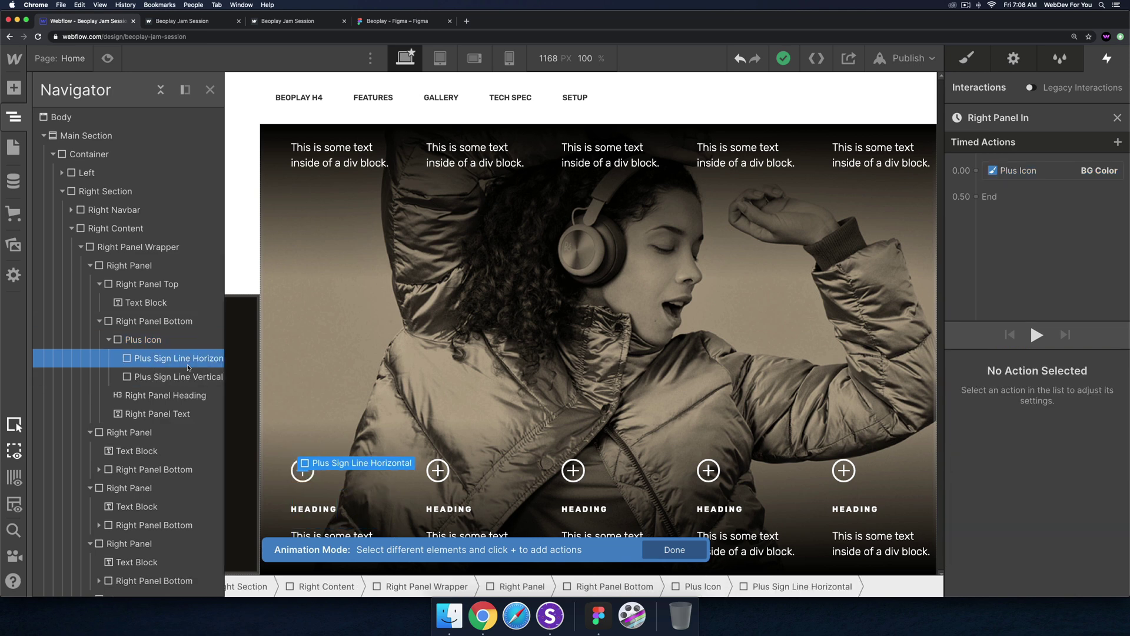
{"action": "left_click", "coordinate": [1118, 142]}
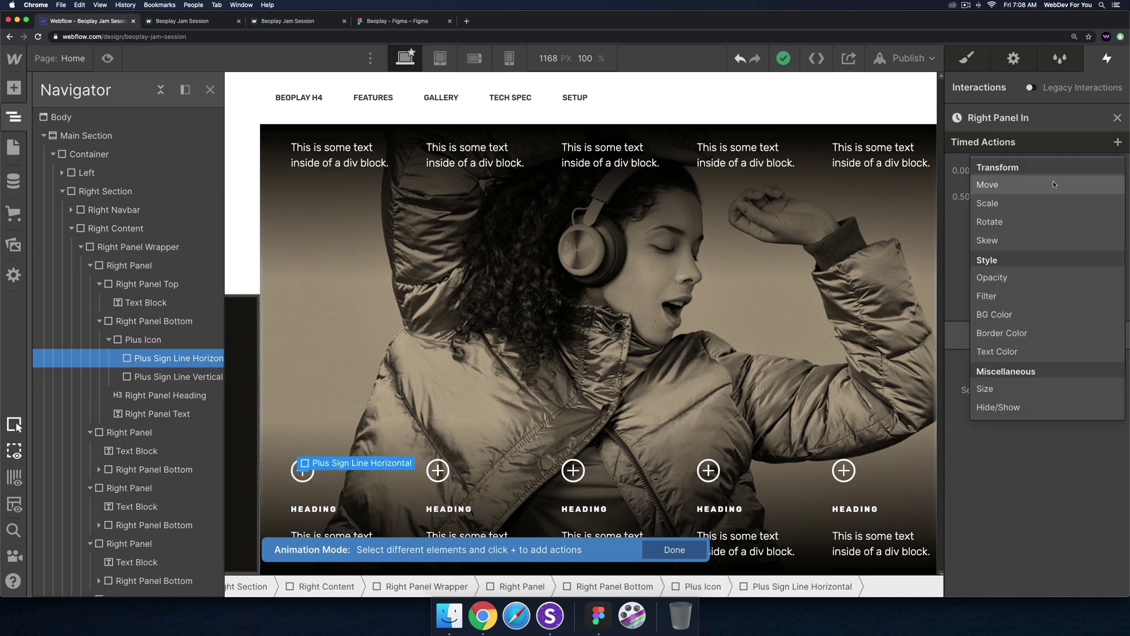
{"action": "left_click", "coordinate": [994, 315]}
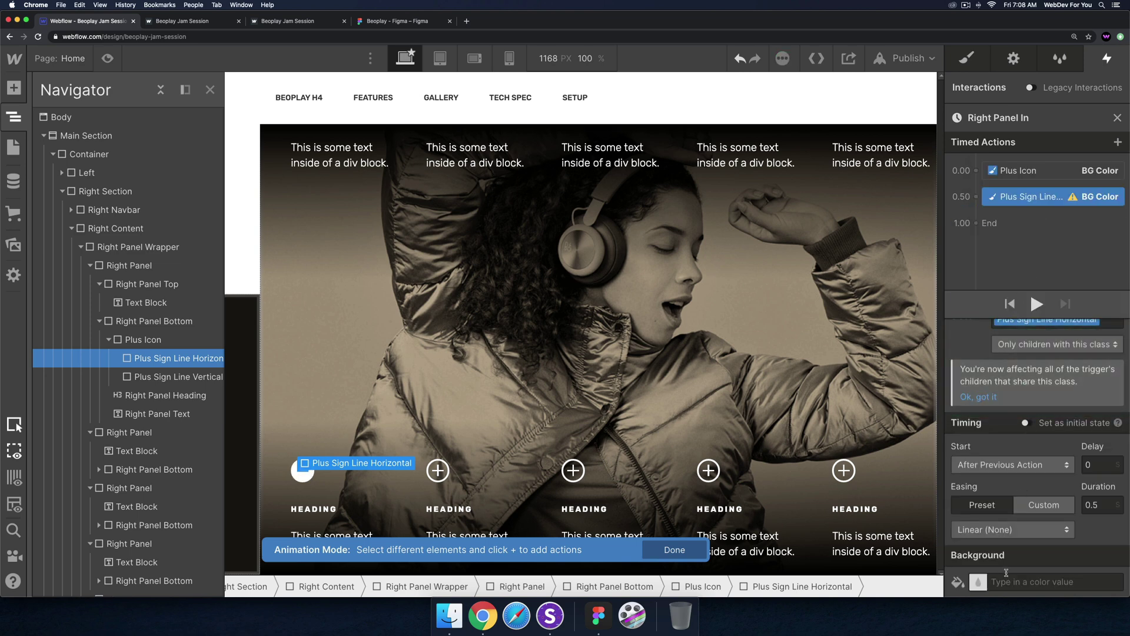
{"action": "left_click", "coordinate": [978, 582]}
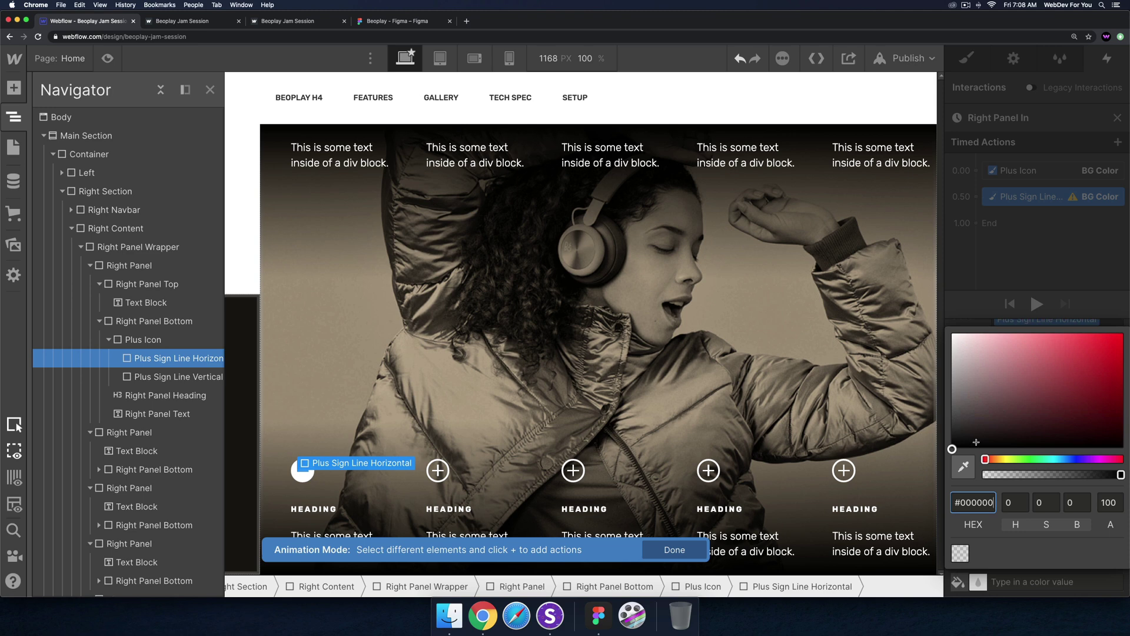
{"action": "left_click_drag", "start_coordinate": [976, 441], "coordinate": [938, 455]}
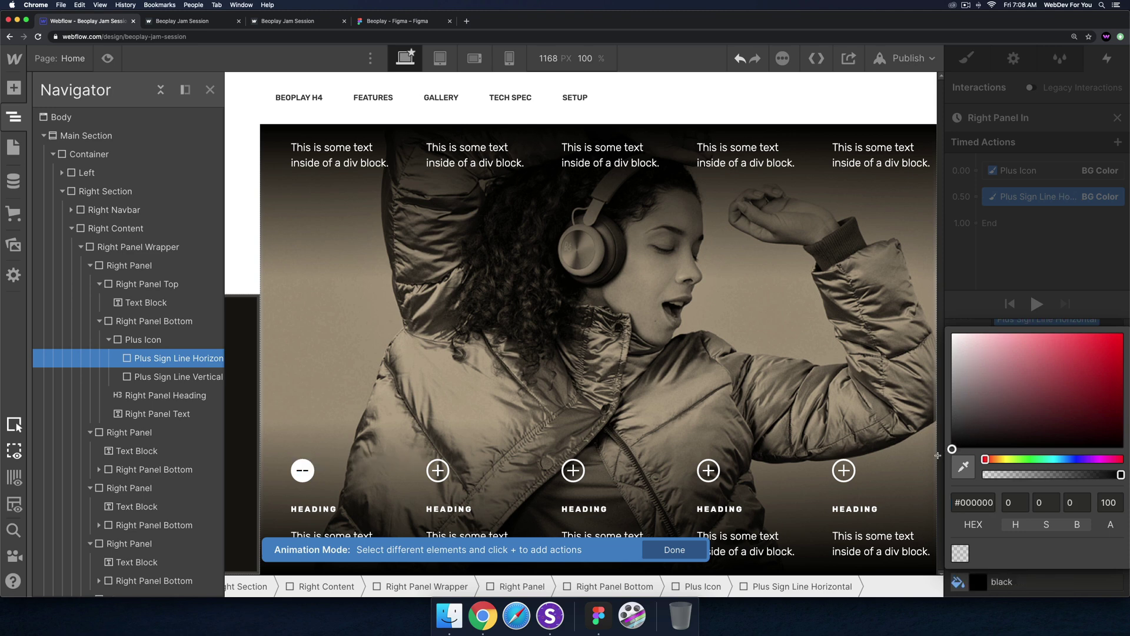
{"action": "left_click", "coordinate": [1077, 235]}
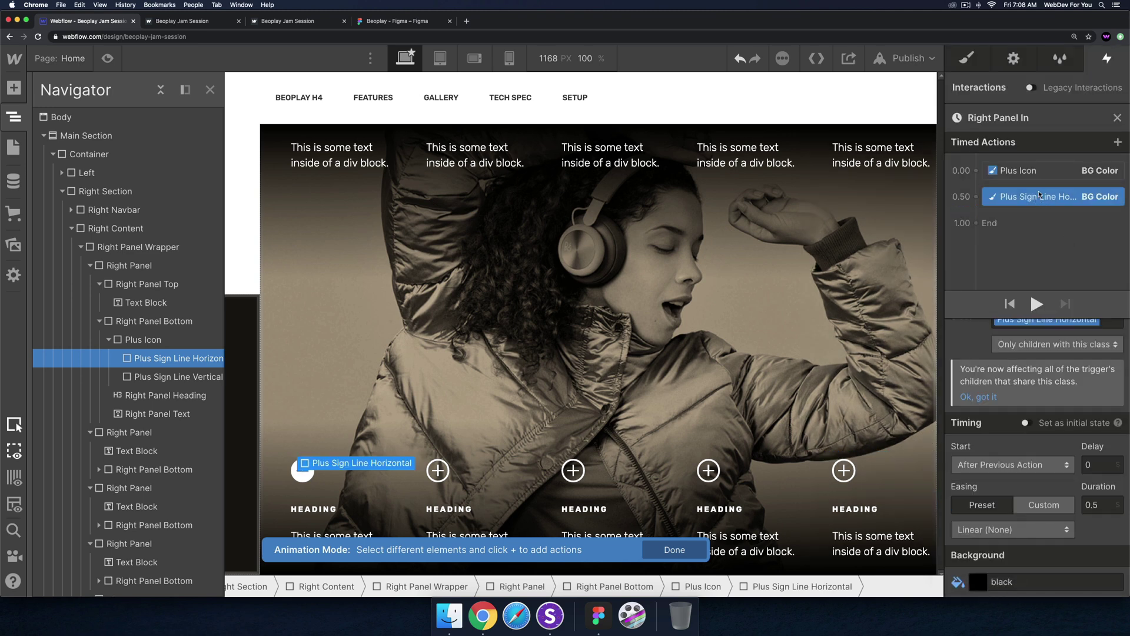
{"action": "left_click_drag", "start_coordinate": [1039, 194], "coordinate": [1038, 181]}
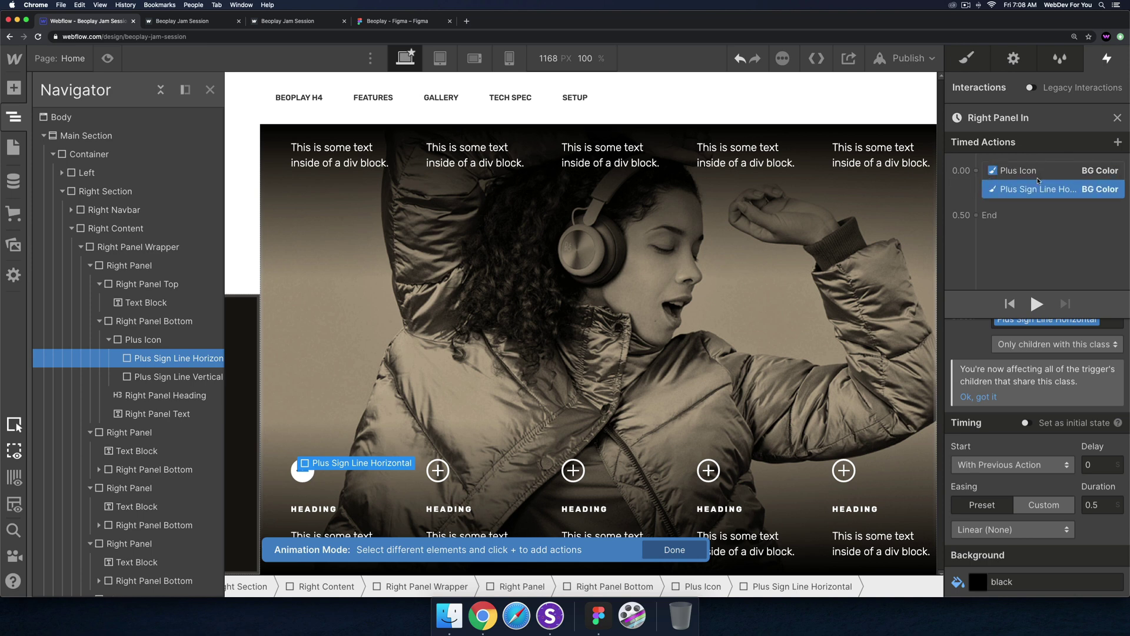
{"action": "scroll", "coordinate": [1051, 398], "scroll_direction": "up", "scroll_amount": 1}
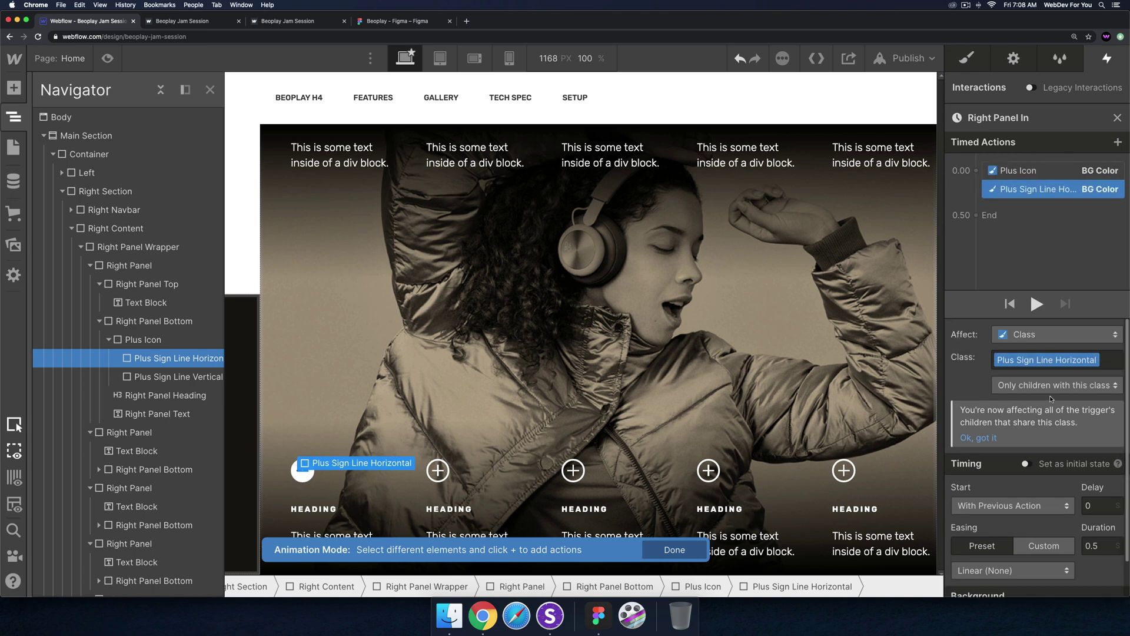
- Add a BG Color action turning the first panel's Plus Sign Line Vertical black (#000000), starting with the previous action
{"action": "left_click", "coordinate": [172, 379]}
{"action": "left_click_drag", "start_coordinate": [172, 383], "coordinate": [1020, 207]}
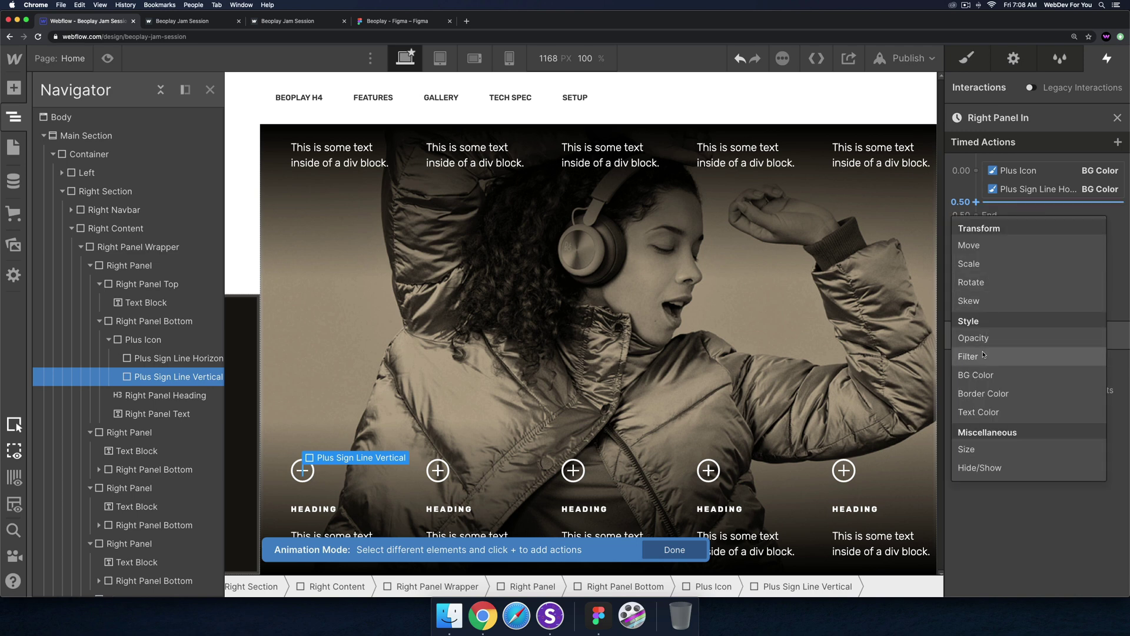
{"action": "left_click", "coordinate": [980, 376]}
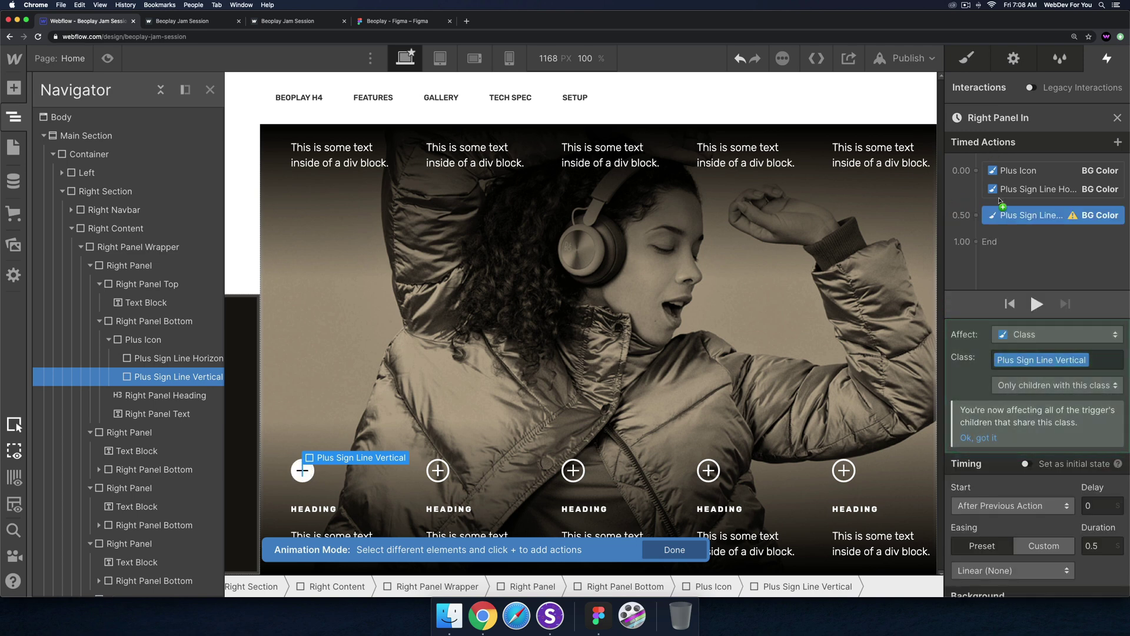
{"action": "scroll", "coordinate": [977, 583], "scroll_direction": "down", "scroll_amount": 1}
{"action": "left_click", "coordinate": [982, 584]}
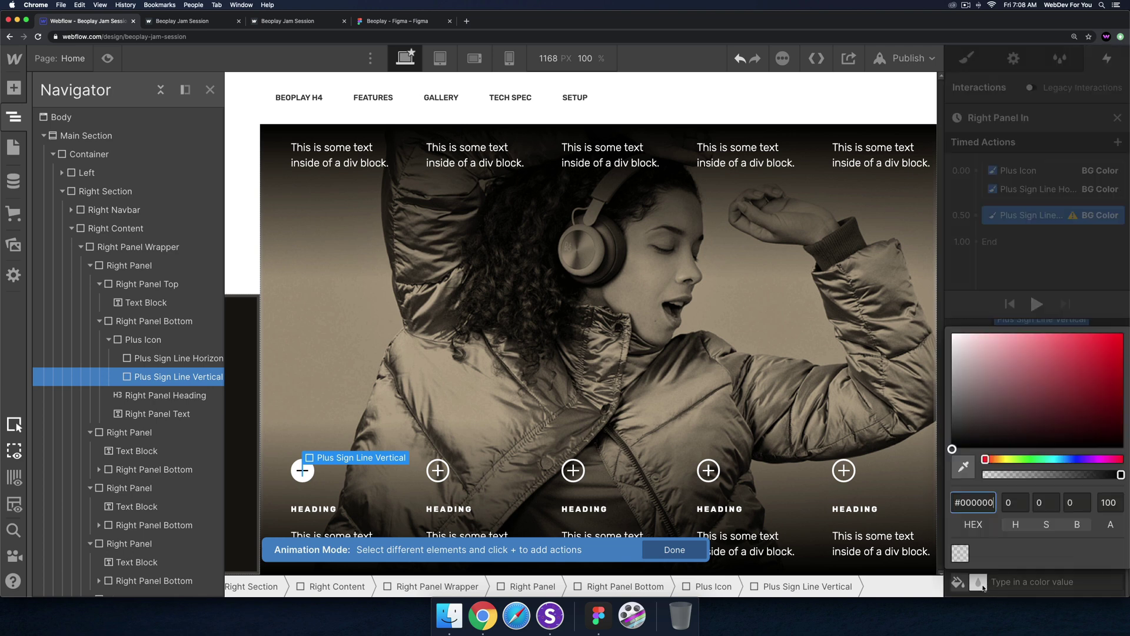
{"action": "left_click_drag", "start_coordinate": [967, 348], "coordinate": [944, 474]}
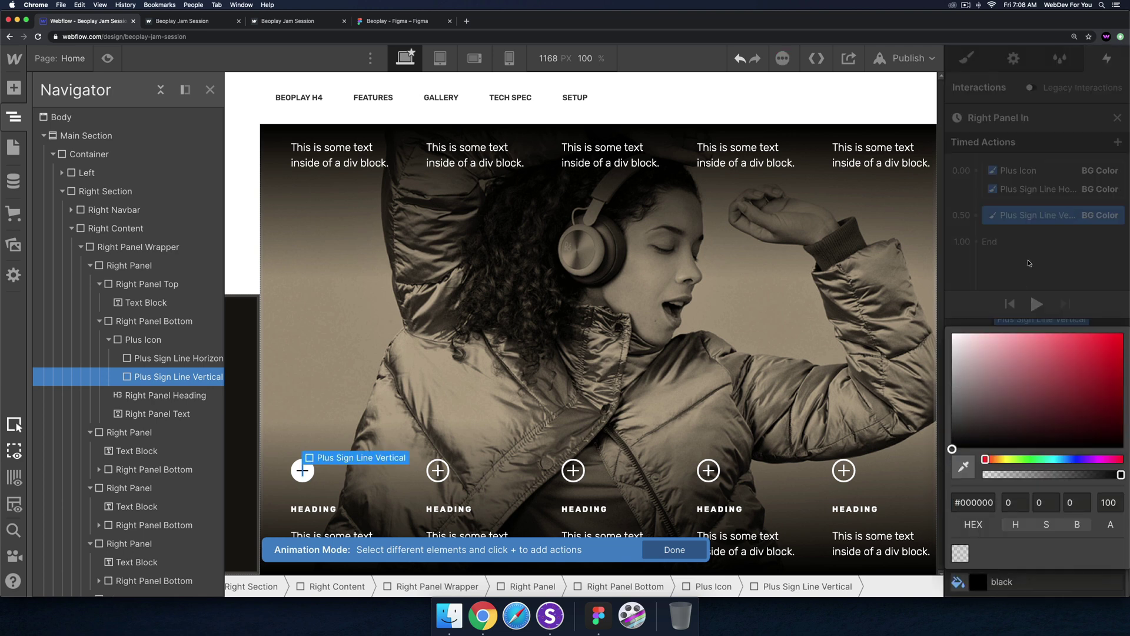
{"action": "left_click", "coordinate": [1020, 294]}
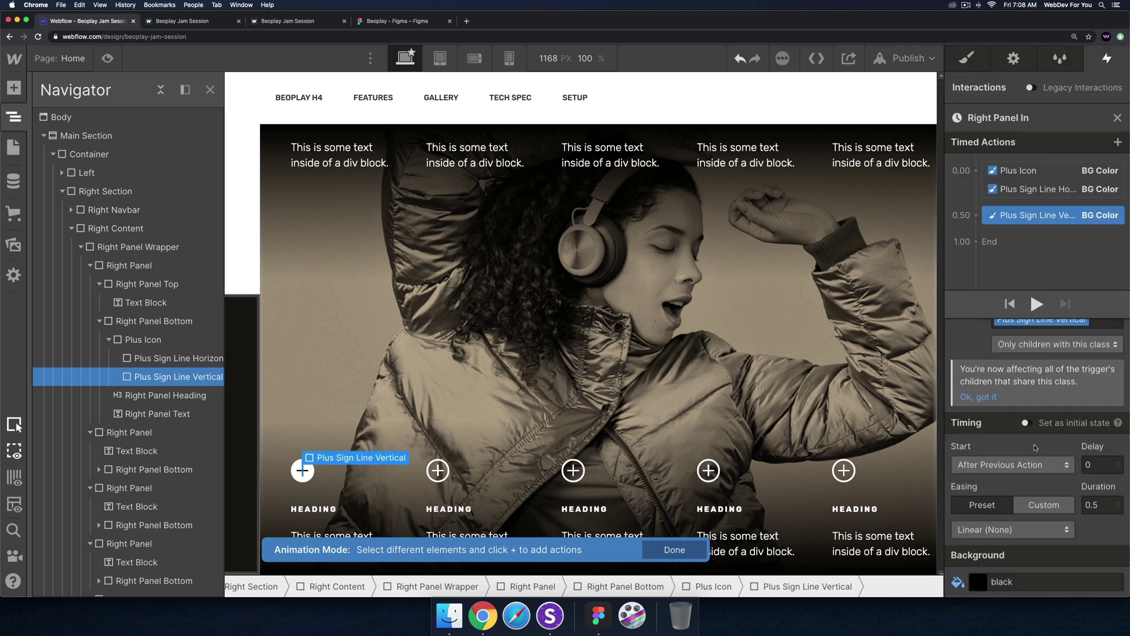
{"action": "left_click", "coordinate": [1012, 464]}
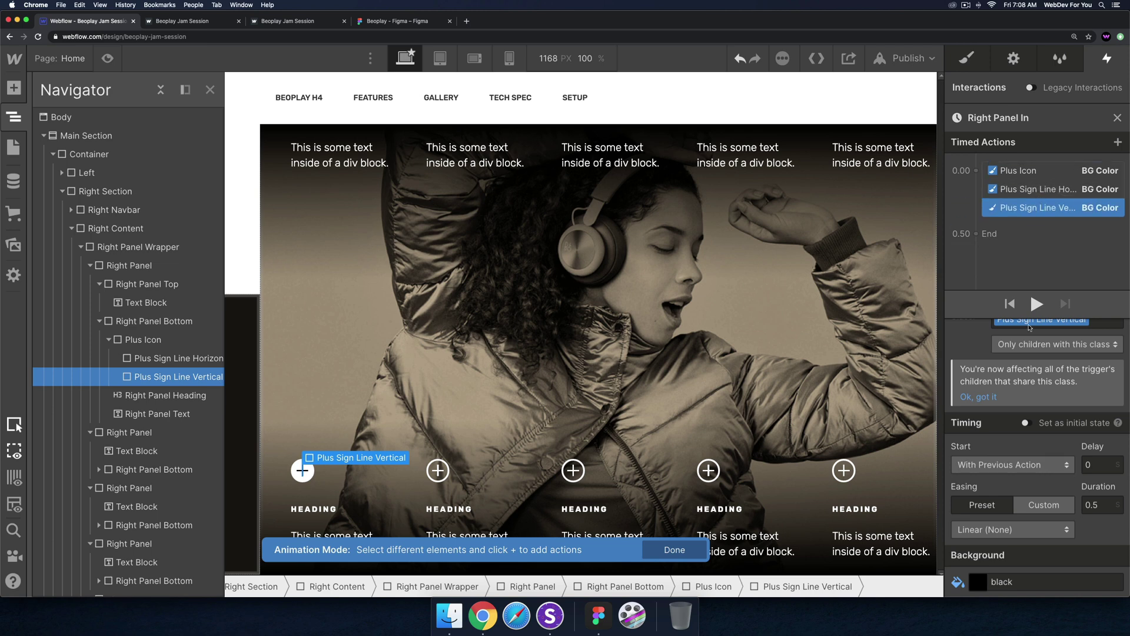
- Set the easing of all three BG Color actions in Right Panel In to Ease Out
{"action": "left_click", "coordinate": [1018, 529]}
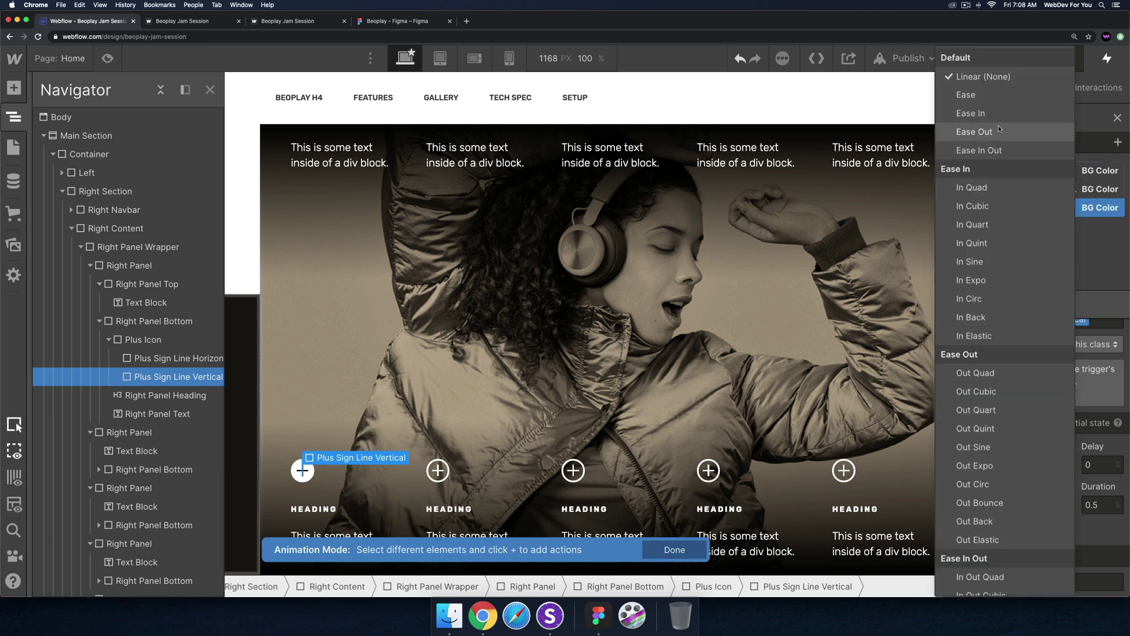
{"action": "key", "text": "Escape"}
{"action": "left_click", "coordinate": [1067, 190]}
{"action": "left_click", "coordinate": [1036, 170], "text": "shift"}
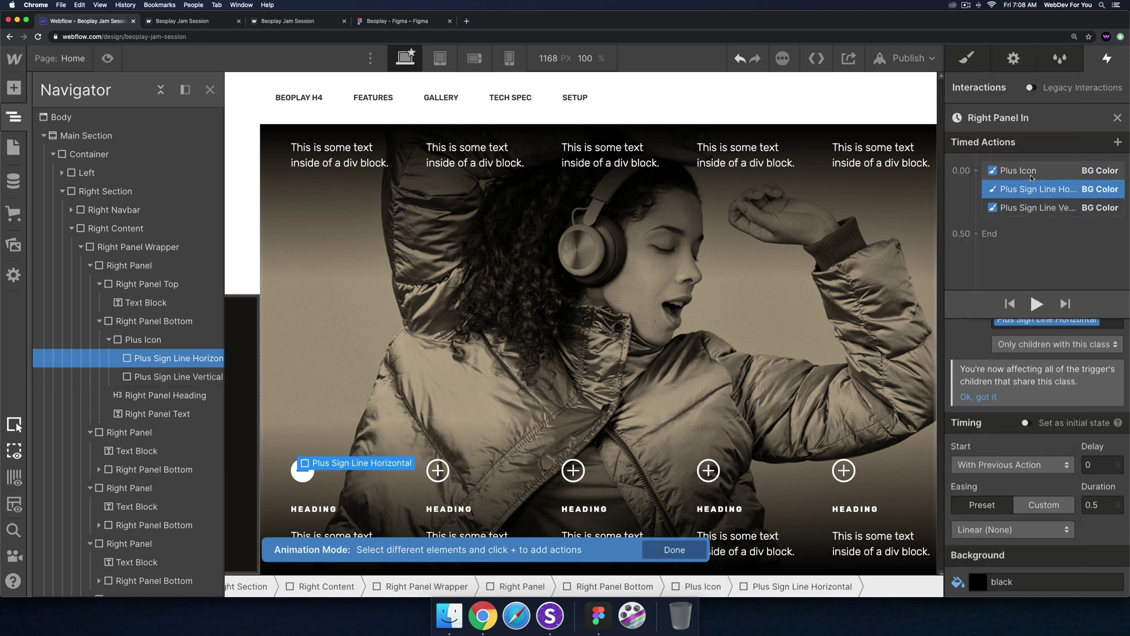
{"action": "left_click", "coordinate": [1036, 207], "text": "shift"}
{"action": "left_click", "coordinate": [1013, 529]}
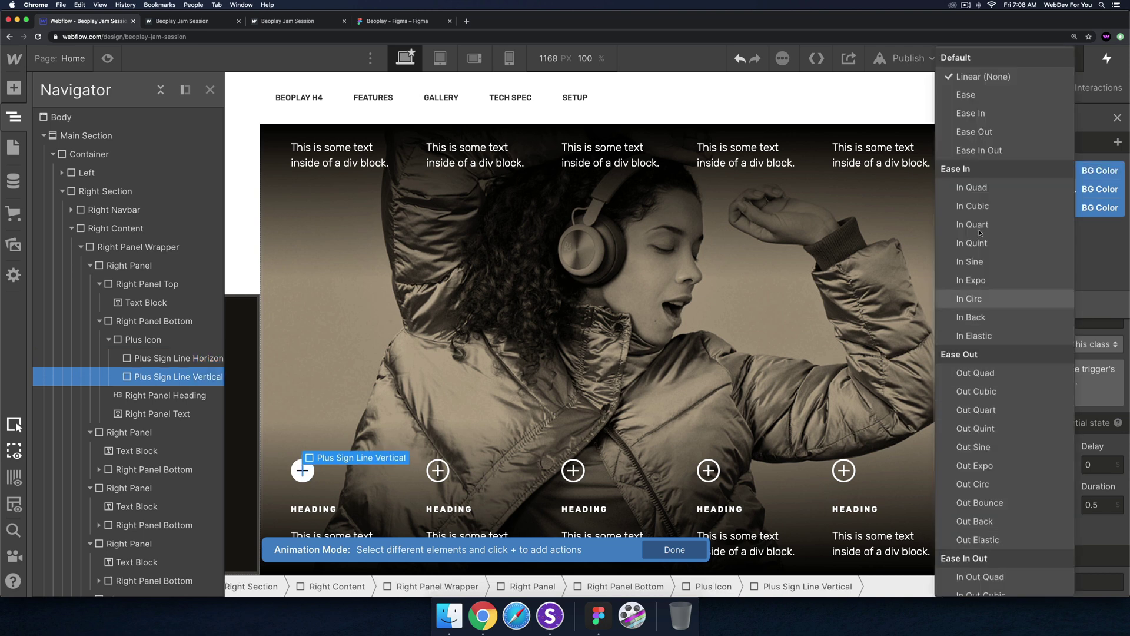
{"action": "left_click", "coordinate": [1037, 132]}
{"action": "left_click", "coordinate": [1048, 267]}
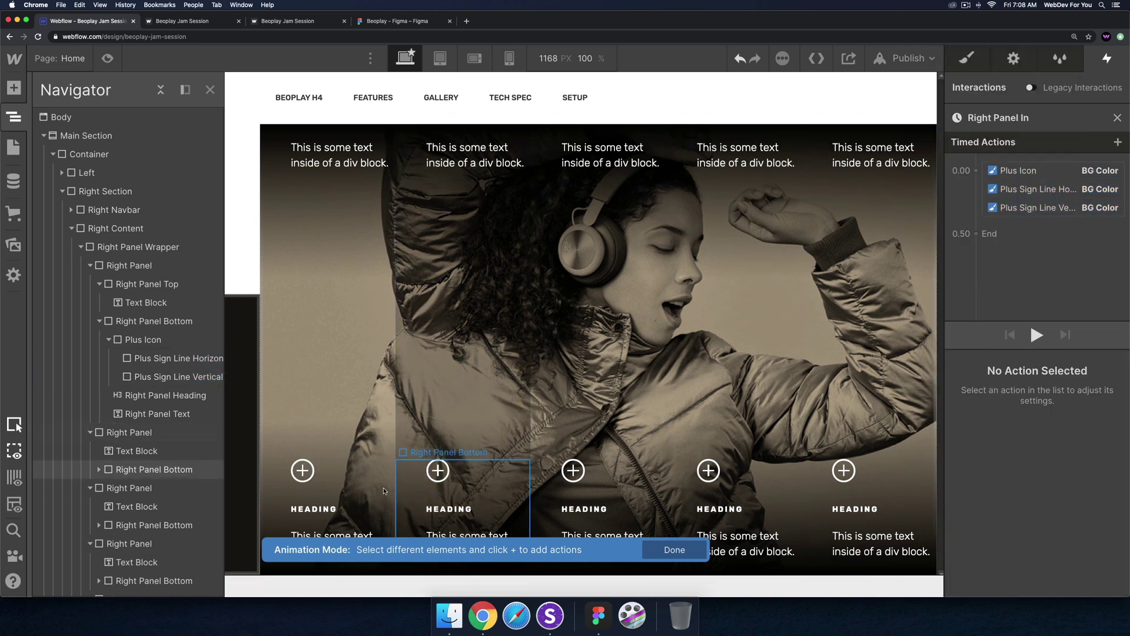
- Preview the hover effect and try a duration of 0 seconds on all three Right Panel In actions
{"action": "left_click", "coordinate": [107, 58]}
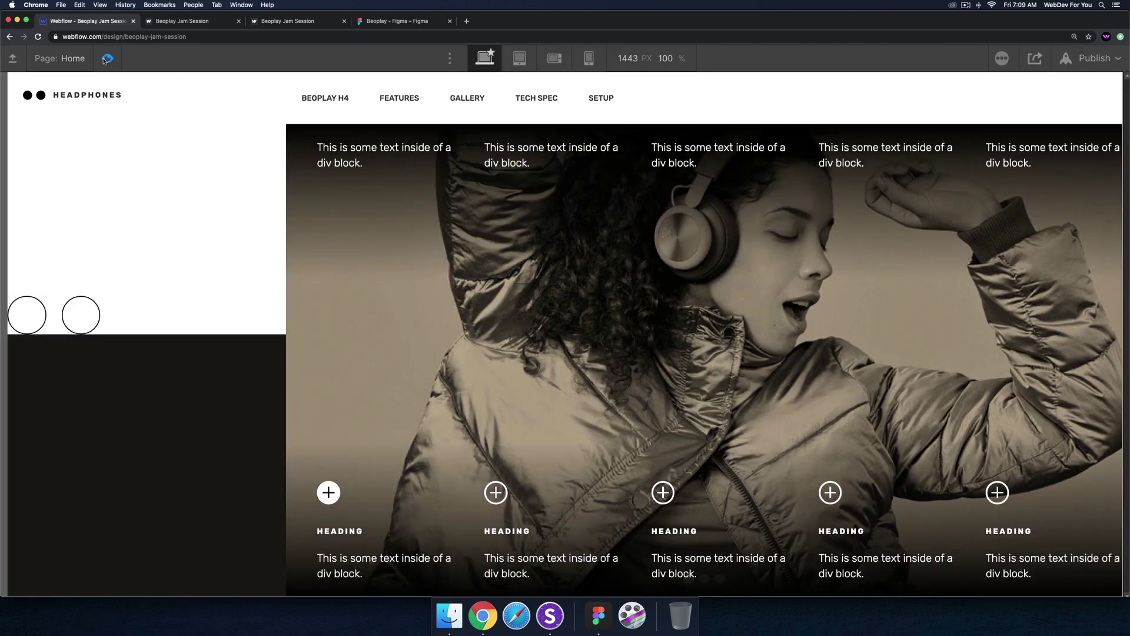
{"action": "key", "text": "super+shift+p"}
{"action": "left_click", "coordinate": [1048, 171]}
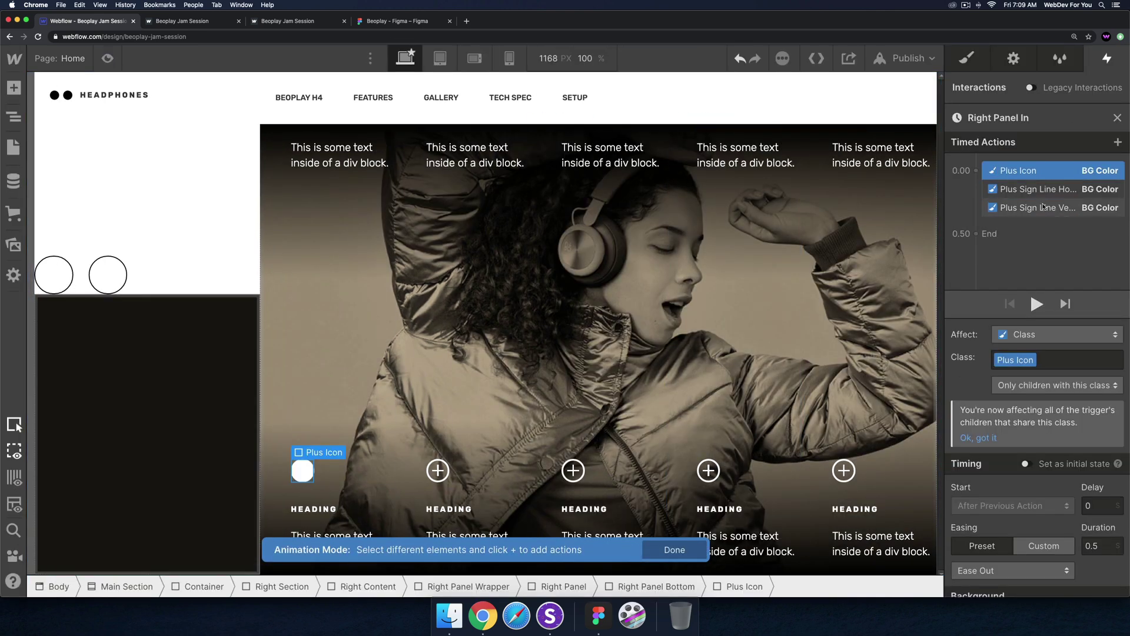
{"action": "left_click", "coordinate": [1045, 207], "text": "shift"}
{"action": "left_click", "coordinate": [1105, 546]}
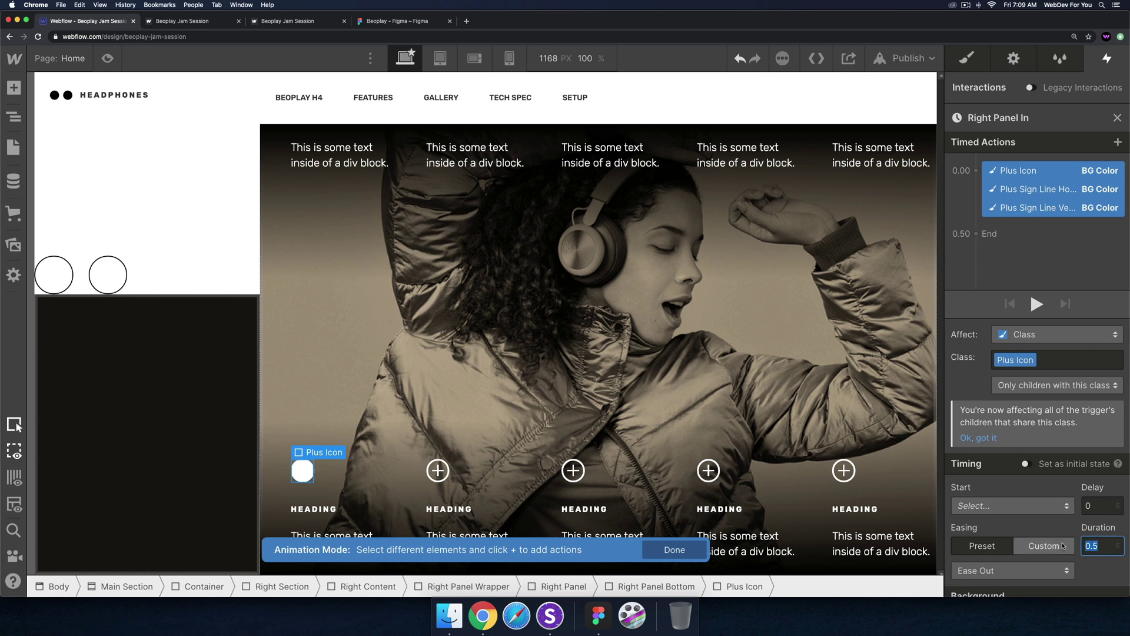
{"action": "key", "text": "super+shift+p"}
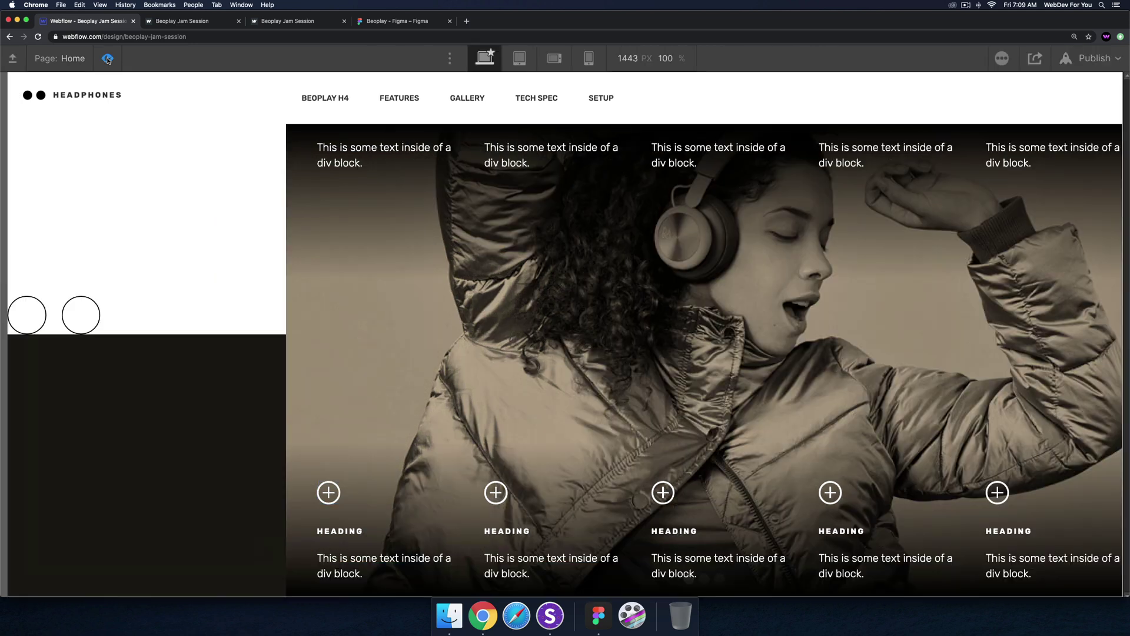
{"action": "left_click", "coordinate": [108, 59]}
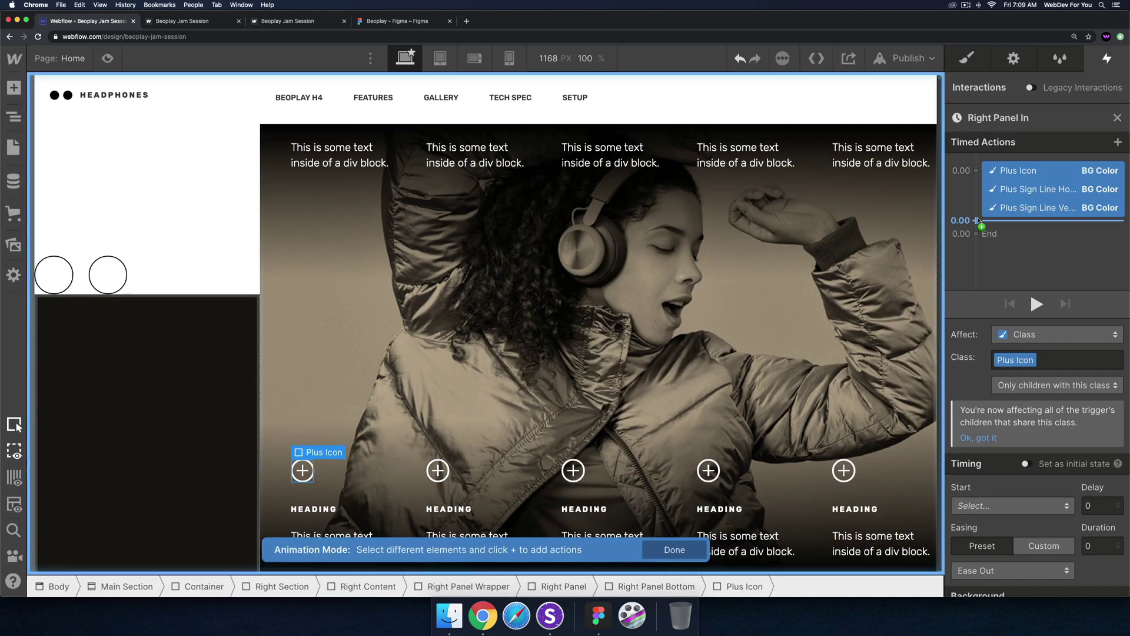
- Deselect the timed actions and check the first panel's hover effect in preview mode
{"action": "left_click", "coordinate": [1039, 246]}
{"action": "left_click", "coordinate": [1037, 207]}
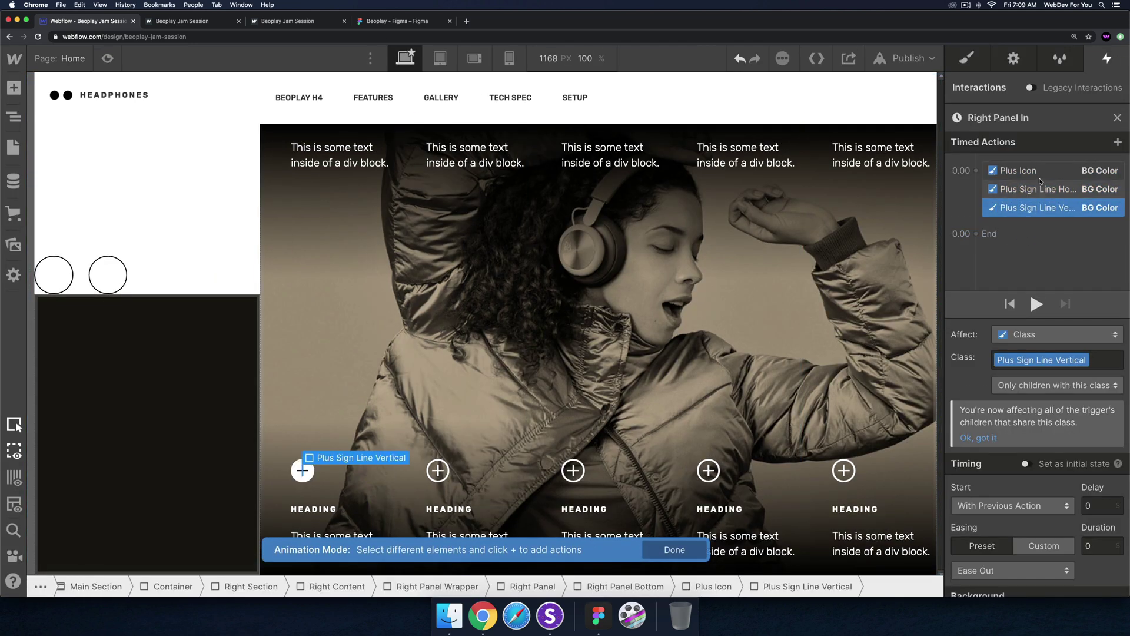
{"action": "left_click", "coordinate": [1031, 239]}
{"action": "left_click", "coordinate": [469, 398]}
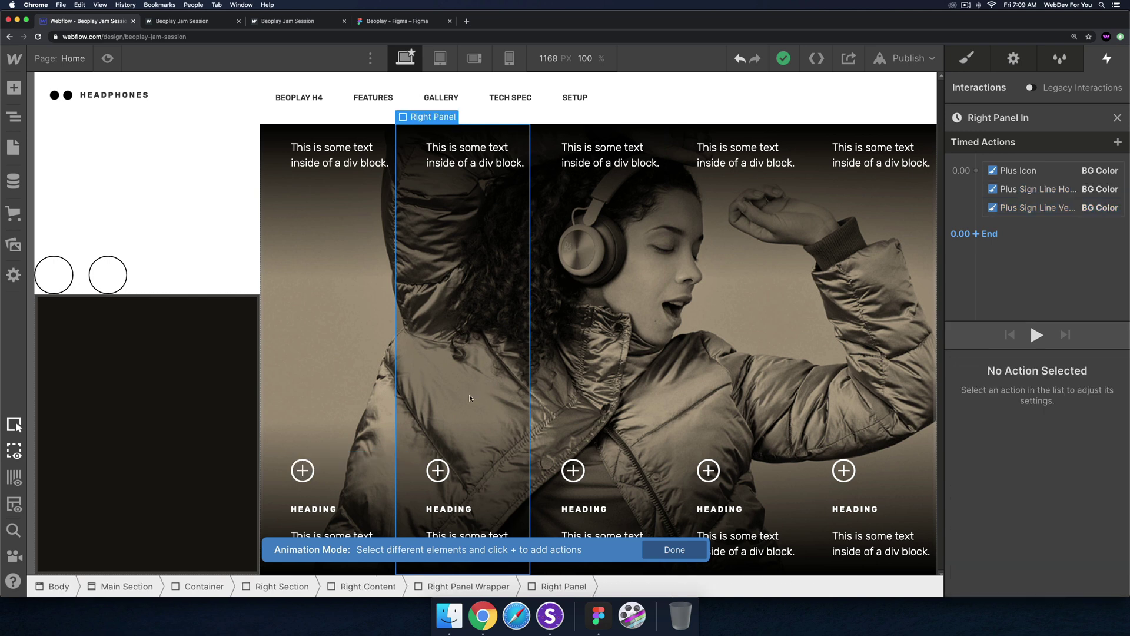
{"action": "left_click", "coordinate": [108, 58]}
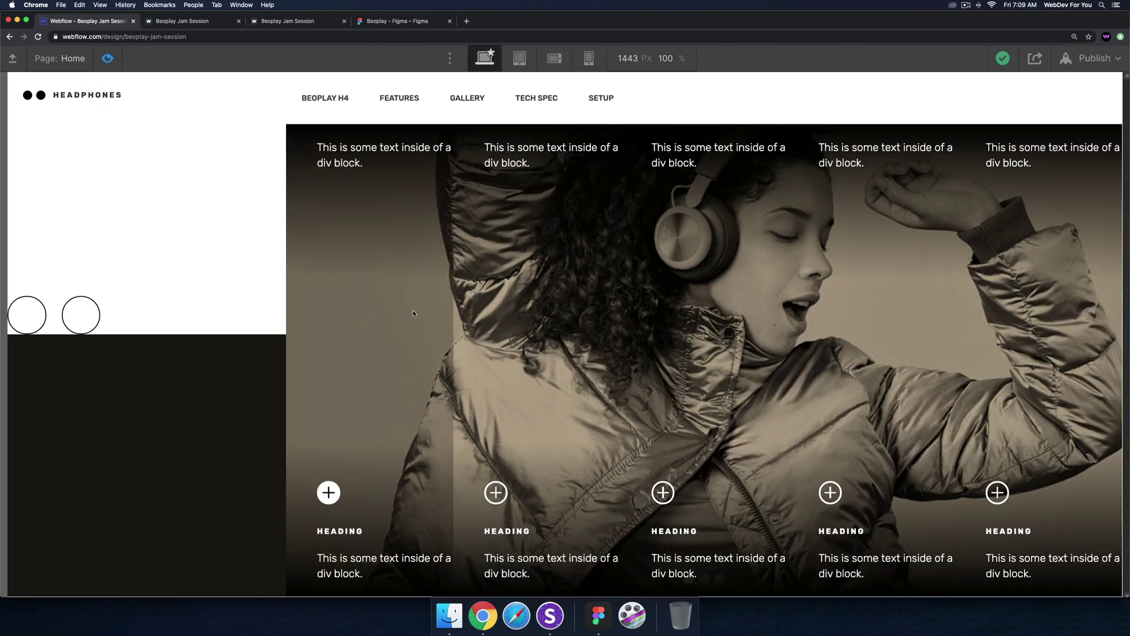
{"action": "left_click", "coordinate": [108, 58]}
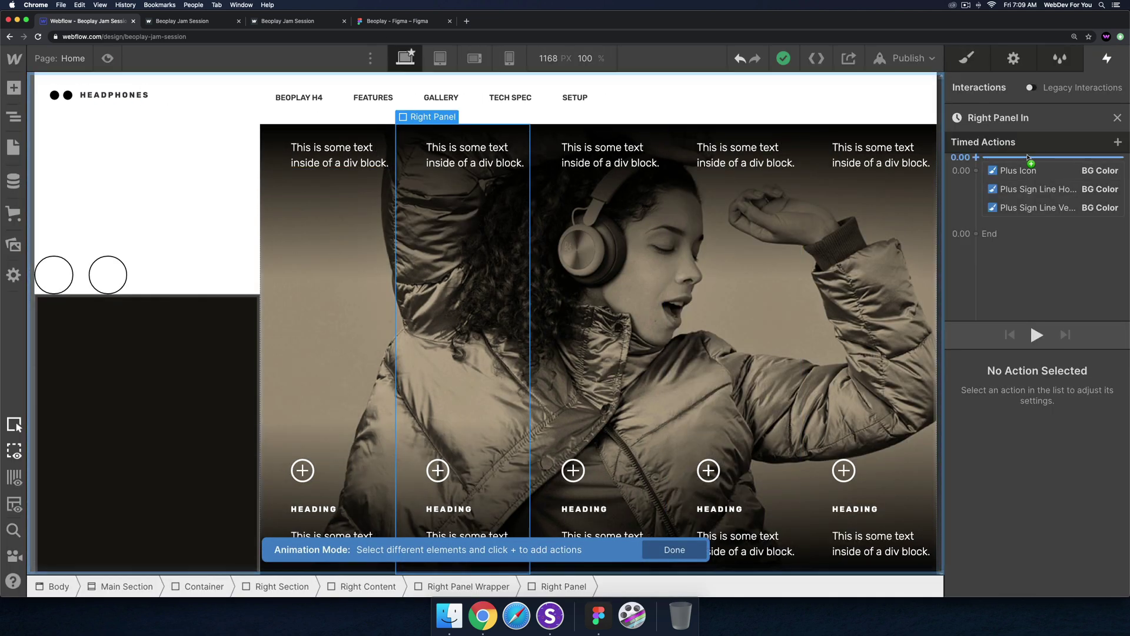
- Set the duration of all three Right Panel In actions to 0.2 seconds and return to the first Right Panel's hover trigger settings
{"action": "left_click", "coordinate": [1019, 170]}
{"action": "left_click", "coordinate": [1042, 208], "text": "shift"}
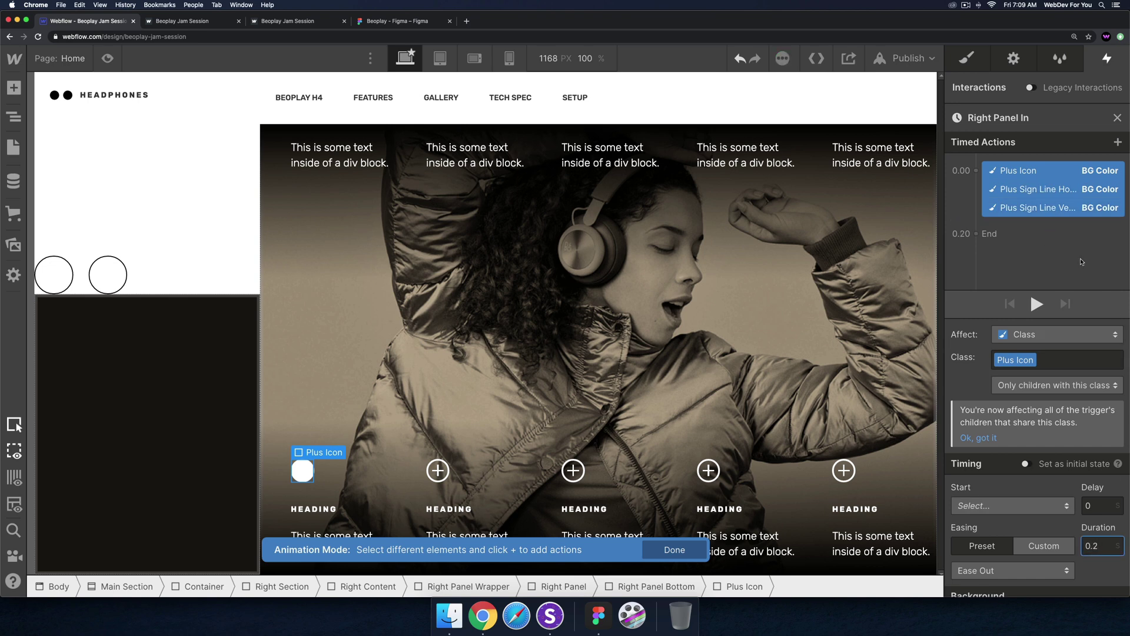
{"action": "key", "text": "Escape"}
{"action": "left_click", "coordinate": [333, 345]}
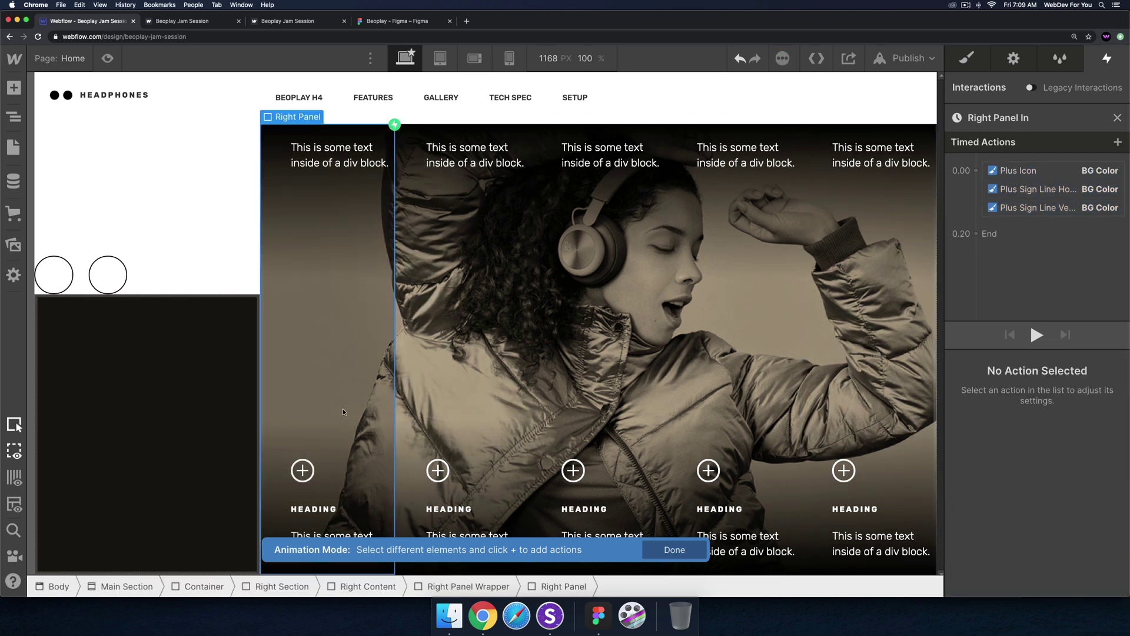
{"action": "left_click", "coordinate": [1117, 118]}
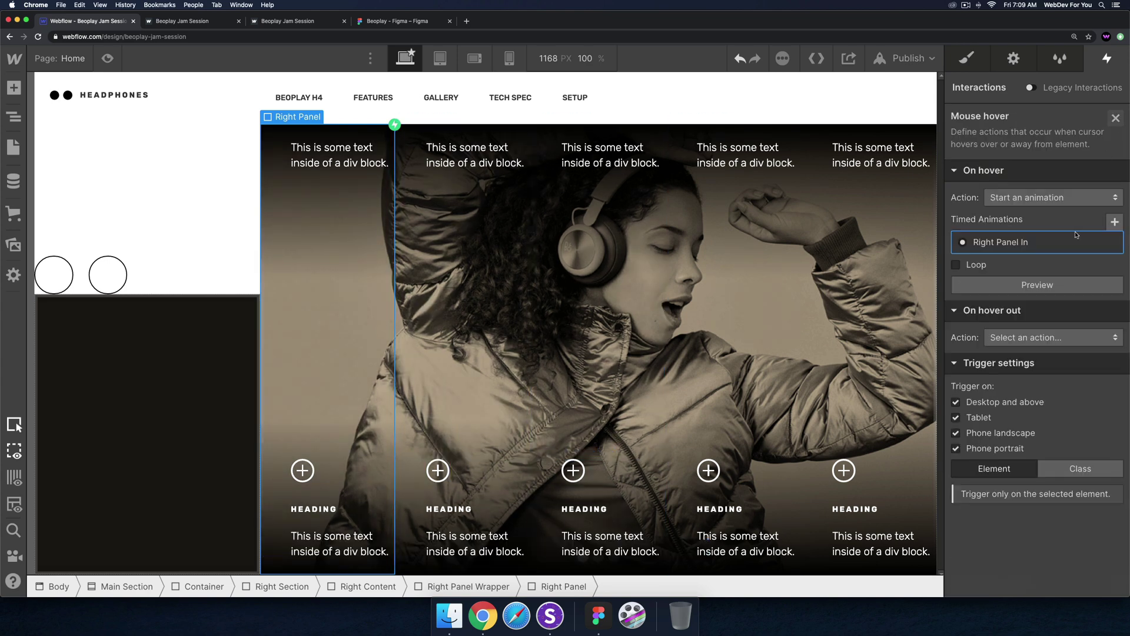
{"action": "left_click", "coordinate": [1071, 242]}
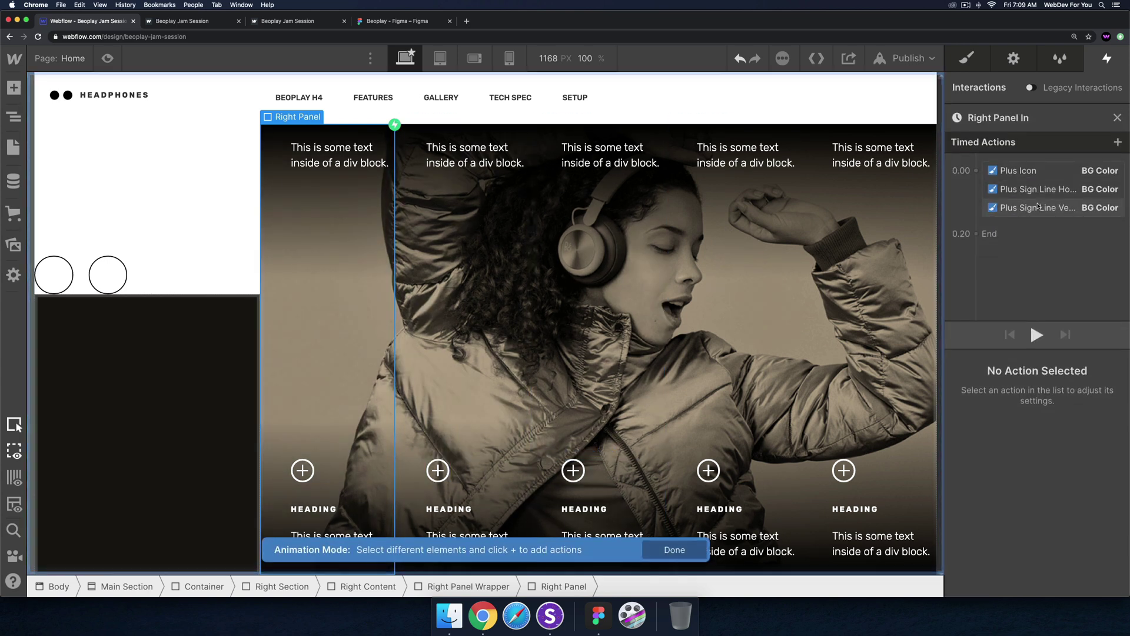
{"action": "left_click", "coordinate": [1117, 118]}
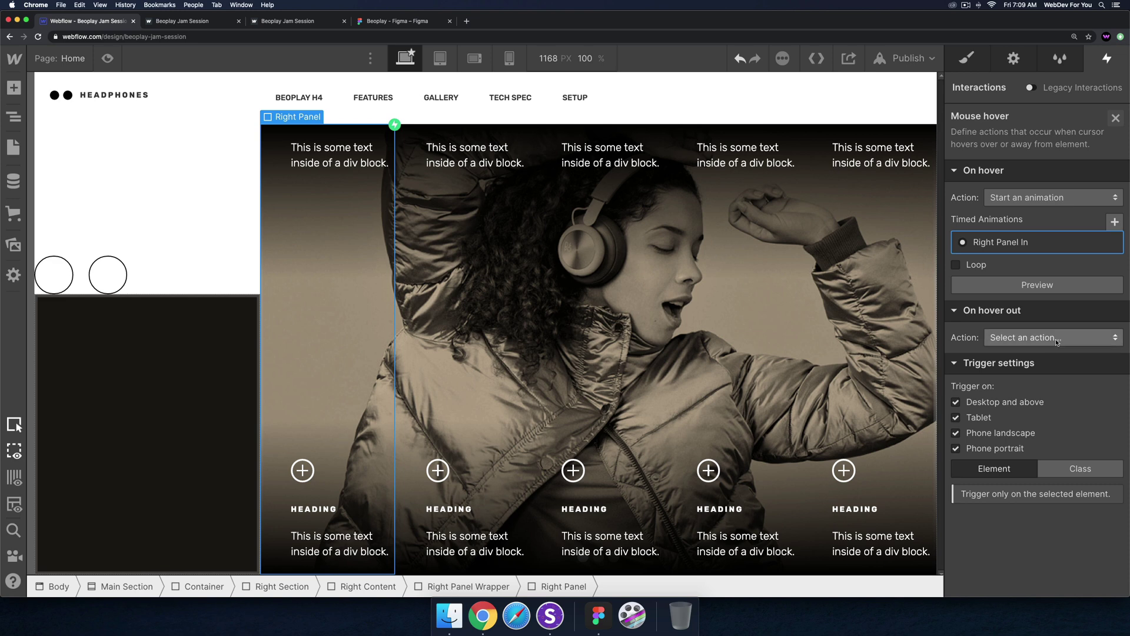
- Set the on-hover-out action to Start an animation and duplicate the Right Panel In animation
{"action": "left_click", "coordinate": [1053, 337]}
{"action": "left_click", "coordinate": [1036, 195]}
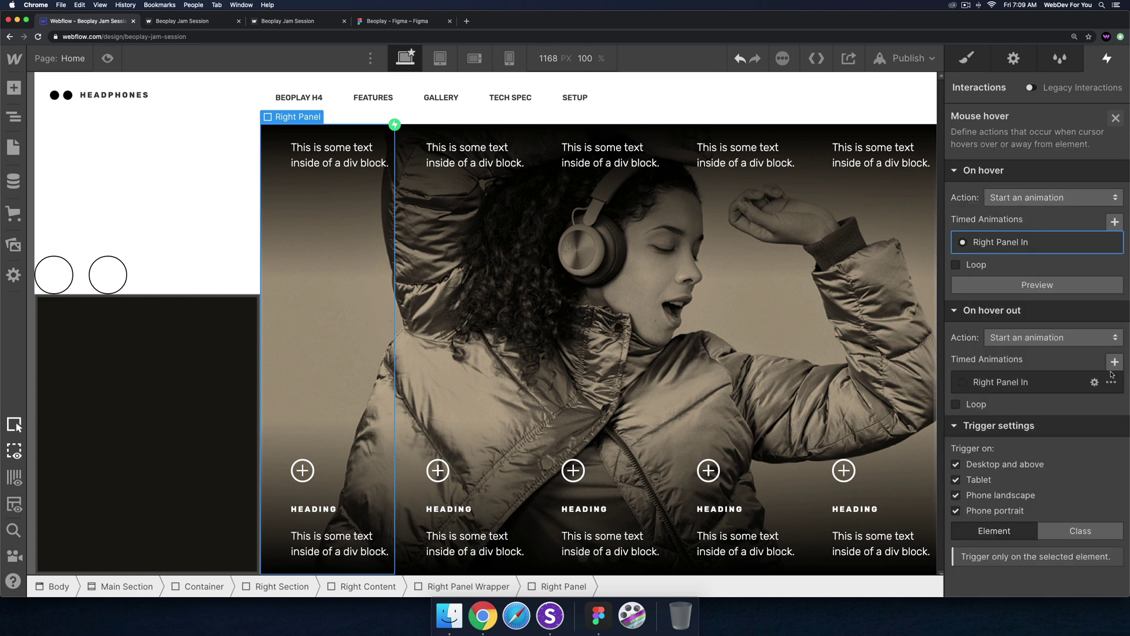
{"action": "left_click", "coordinate": [1110, 384]}
{"action": "left_click", "coordinate": [1054, 442]}
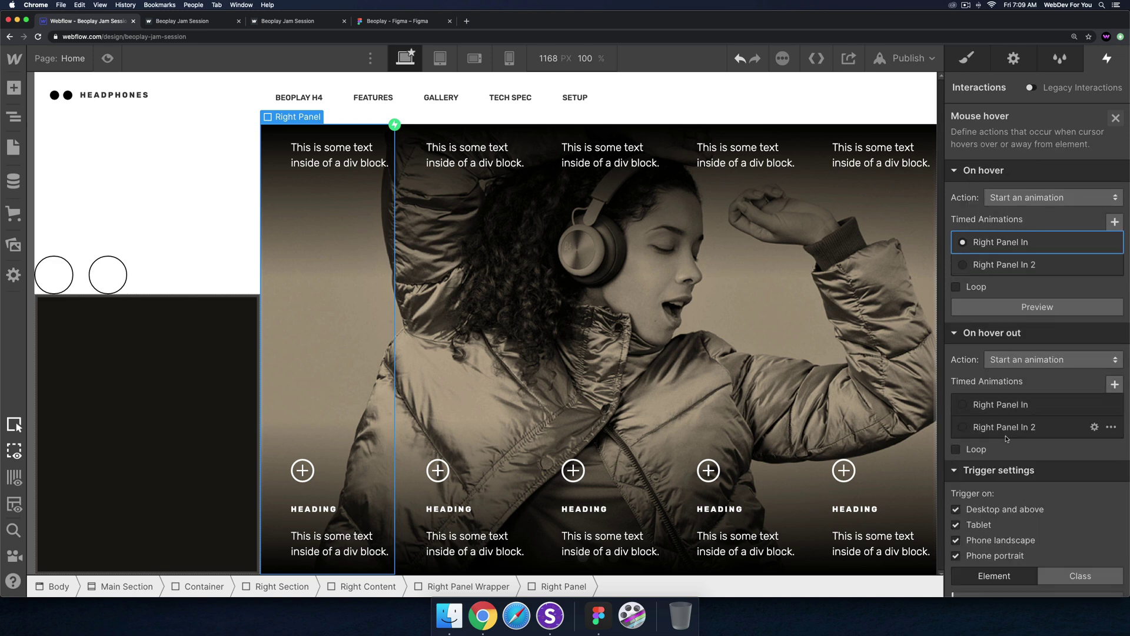
- Open the duplicated animation for hover out and rename it Right Panel Out
{"action": "left_click", "coordinate": [1011, 428]}
{"action": "left_click", "coordinate": [1021, 118]}
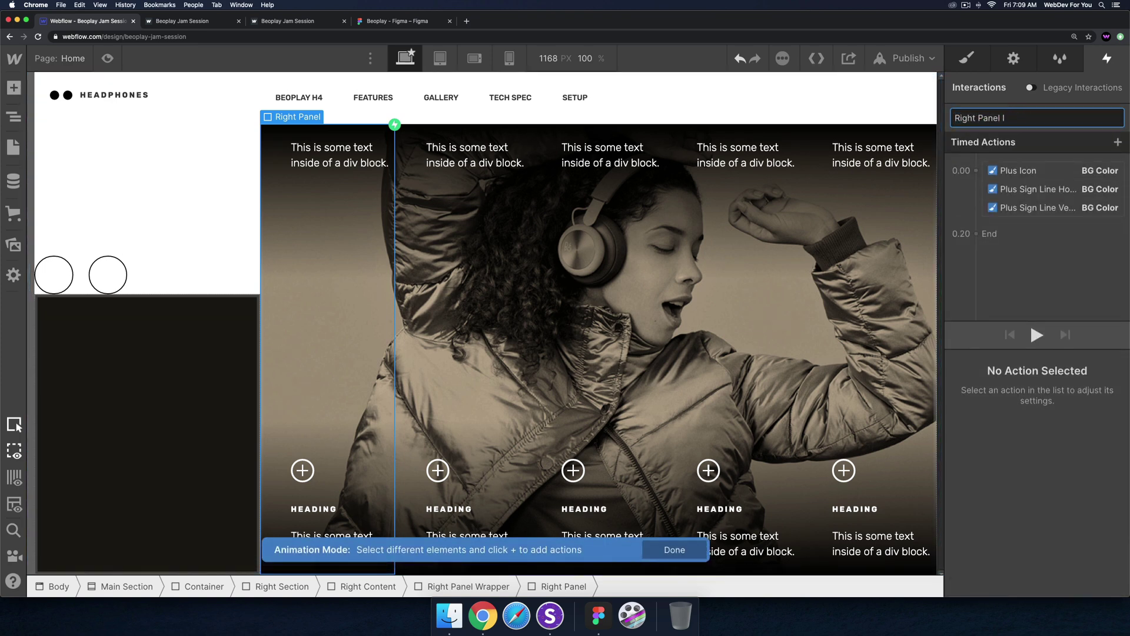
{"action": "type", "text": "Out"}
{"action": "key", "text": "Return"}
- Make the Plus Icon background fully transparent in Right Panel Out, using rgba(255, 255, 255, 0)
{"action": "left_click", "coordinate": [1025, 170]}
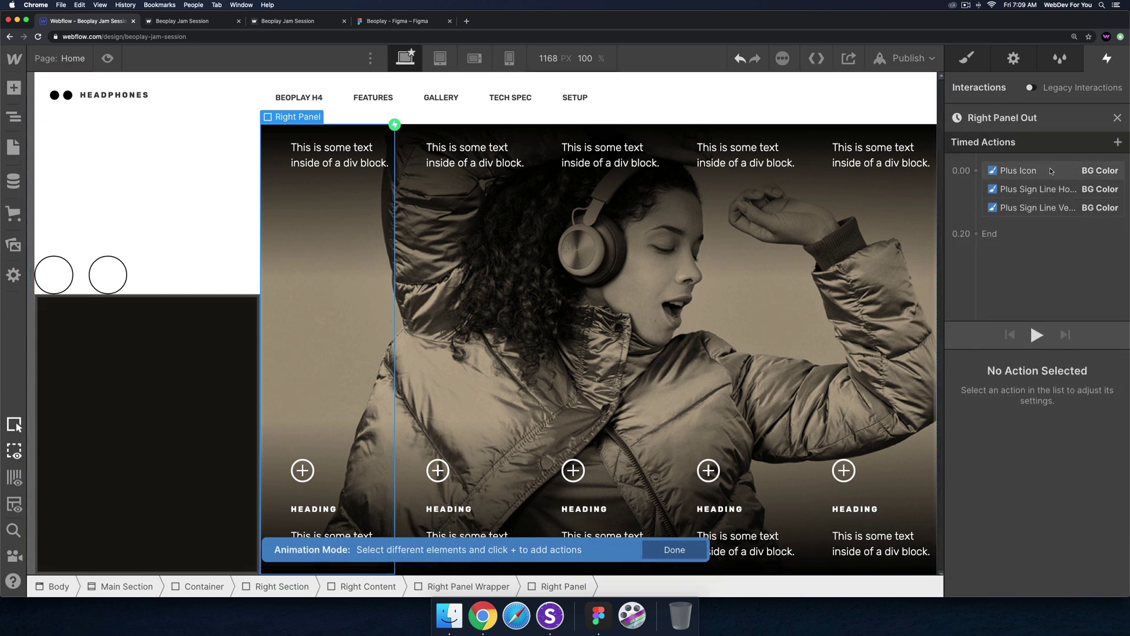
{"action": "scroll", "coordinate": [1052, 464], "scroll_direction": "down", "scroll_amount": 1}
{"action": "scroll", "coordinate": [1052, 465], "scroll_direction": "down", "scroll_amount": 1}
{"action": "left_click", "coordinate": [993, 565]}
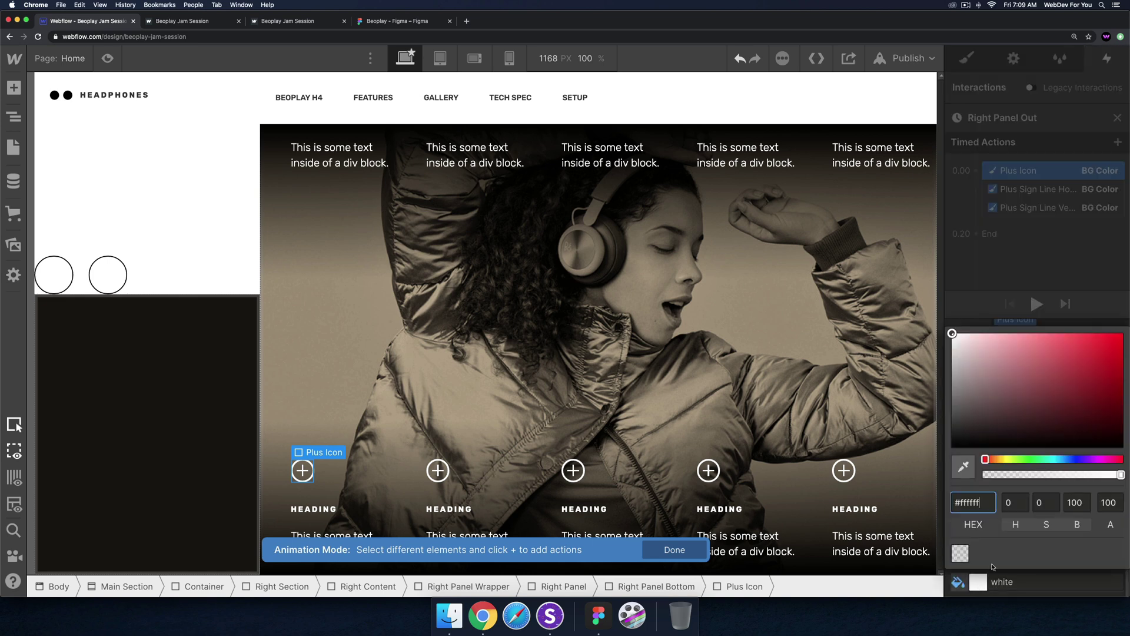
{"action": "left_click_drag", "start_coordinate": [989, 474], "coordinate": [978, 475]}
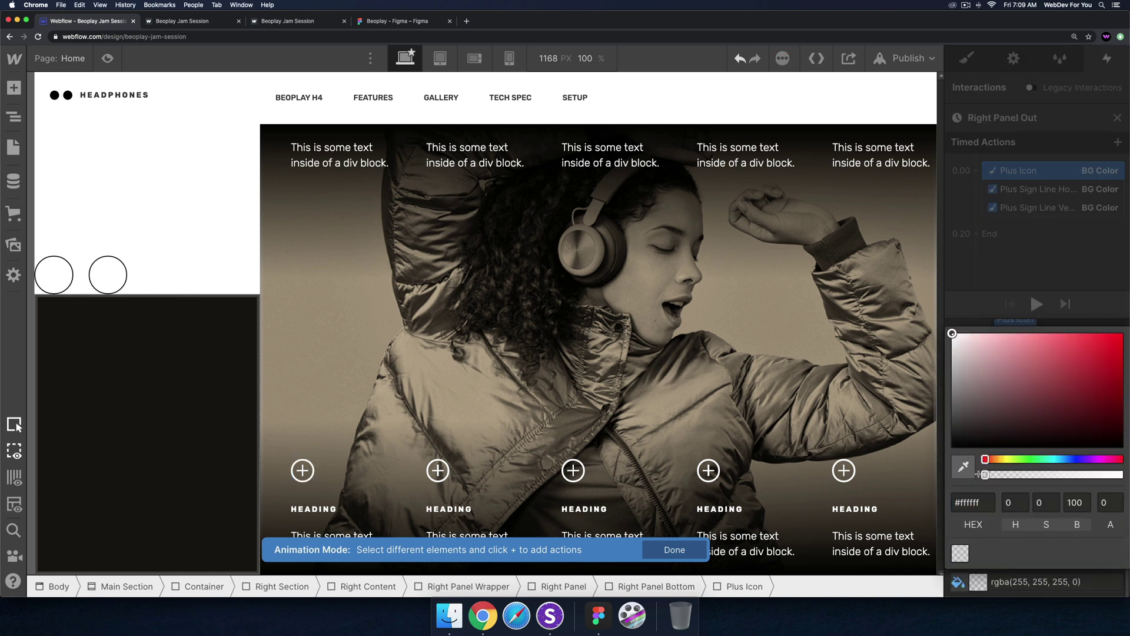
{"action": "left_click", "coordinate": [1036, 240]}
- Set the Plus Sign Line Horizontal background to white (#ffffff) in Right Panel Out
{"action": "left_click", "coordinate": [1038, 195]}
{"action": "scroll", "coordinate": [1019, 559], "scroll_direction": "down", "scroll_amount": 2}
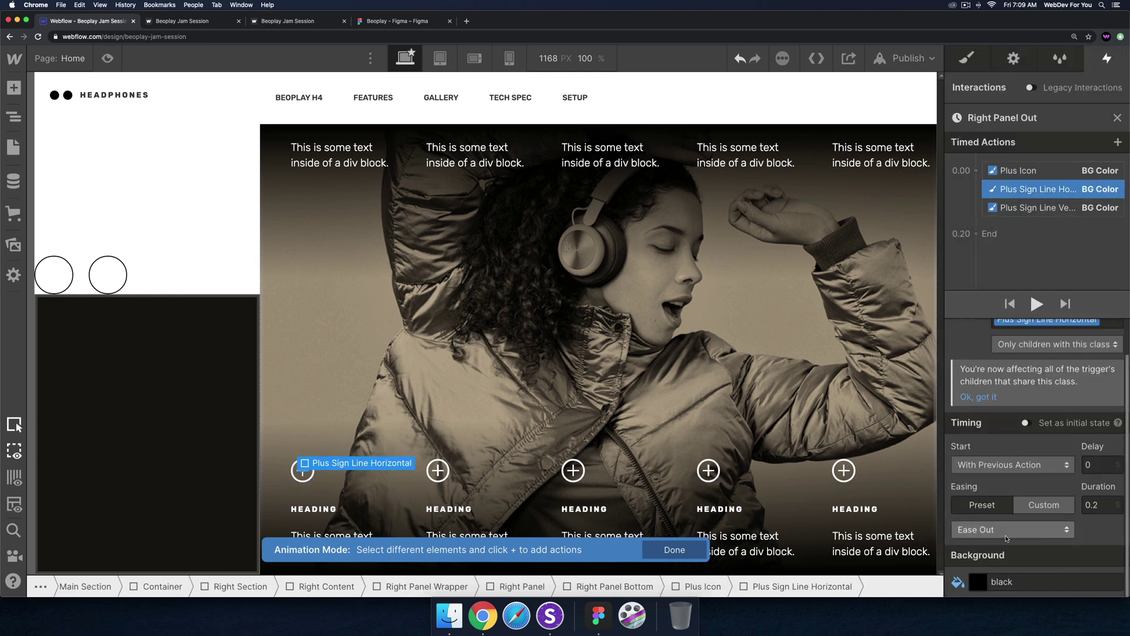
{"action": "left_click", "coordinate": [988, 581]}
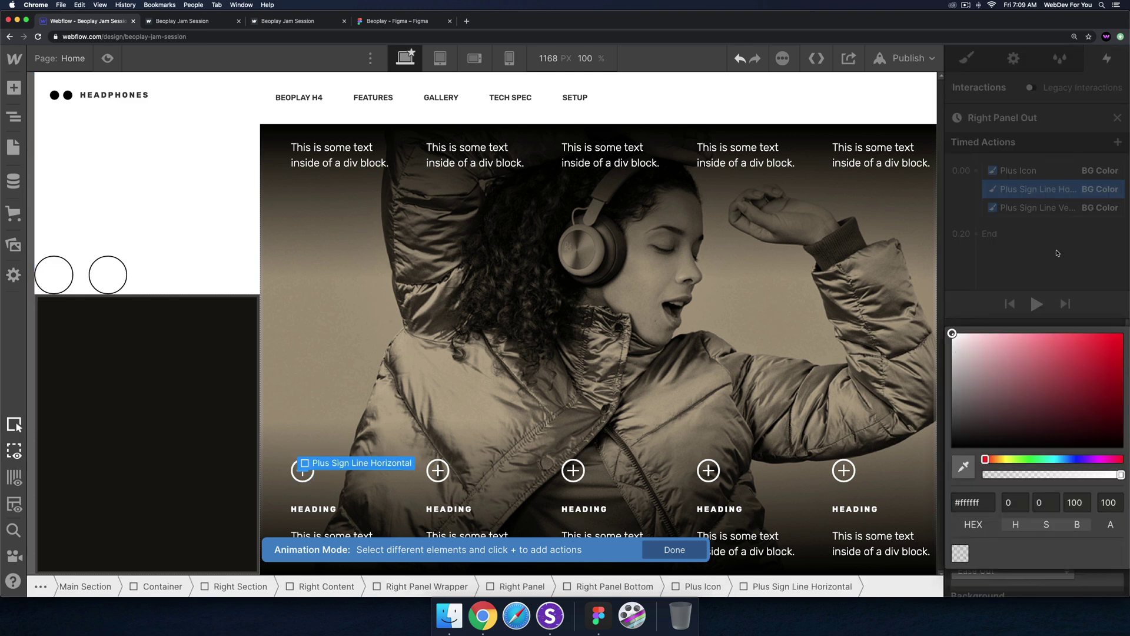
{"action": "left_click", "coordinate": [1036, 248]}
- Set the Plus Sign Line Vertical background to white in Right Panel Out and close the animation
{"action": "left_click", "coordinate": [1036, 207]}
{"action": "scroll", "coordinate": [987, 587], "scroll_direction": "down", "scroll_amount": 2}
{"action": "left_click", "coordinate": [988, 581]}
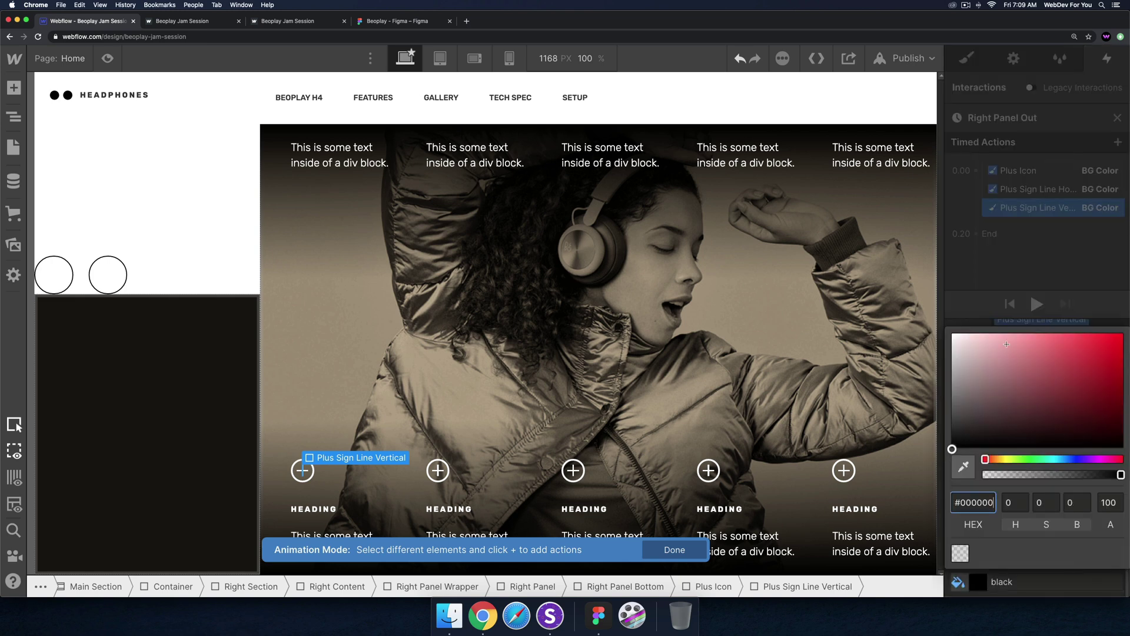
{"action": "left_click_drag", "start_coordinate": [953, 444], "coordinate": [941, 318]}
{"action": "left_click", "coordinate": [1031, 287]}
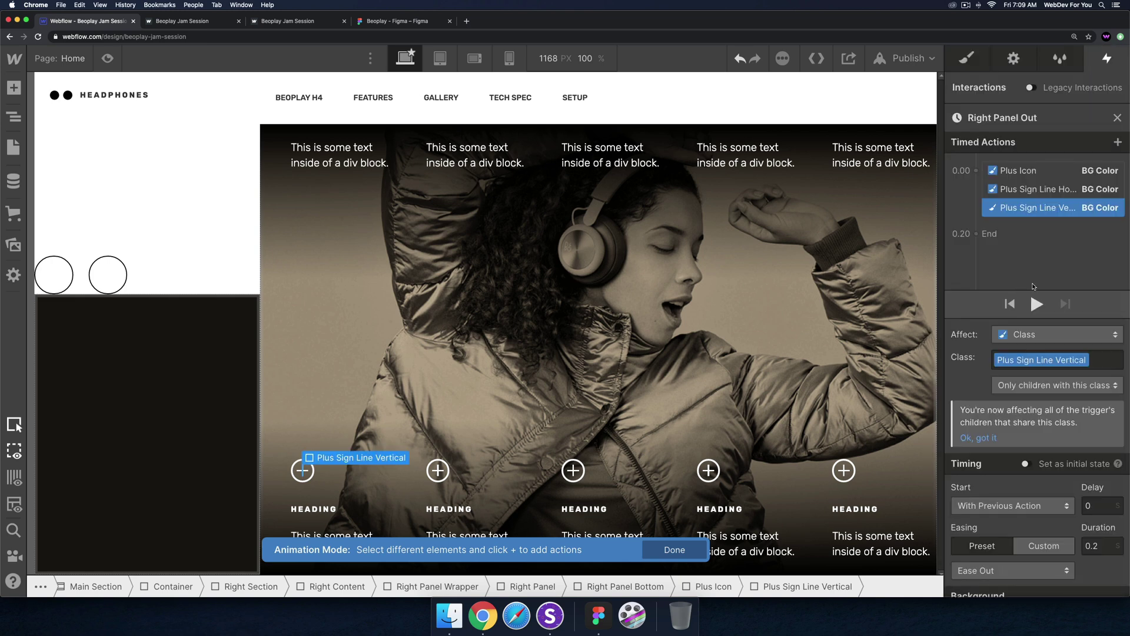
{"action": "left_click", "coordinate": [1117, 118]}
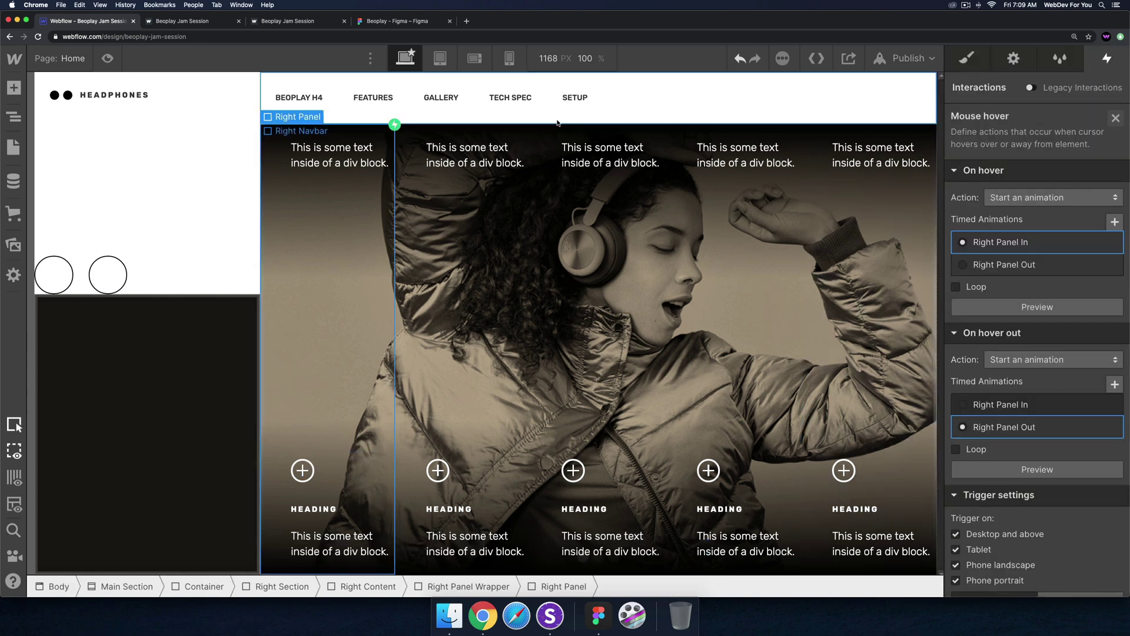
- Preview the page to check the Right Panel hover effect, and close the mouse hover settings
{"action": "key", "text": "super+shift+p"}
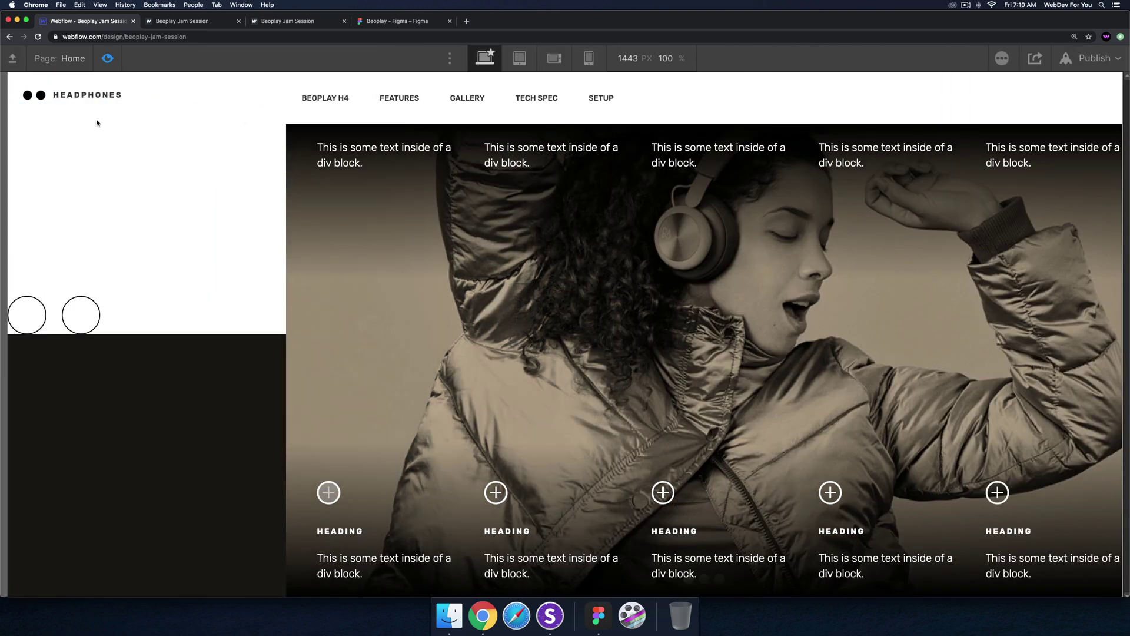
{"action": "left_click", "coordinate": [108, 58]}
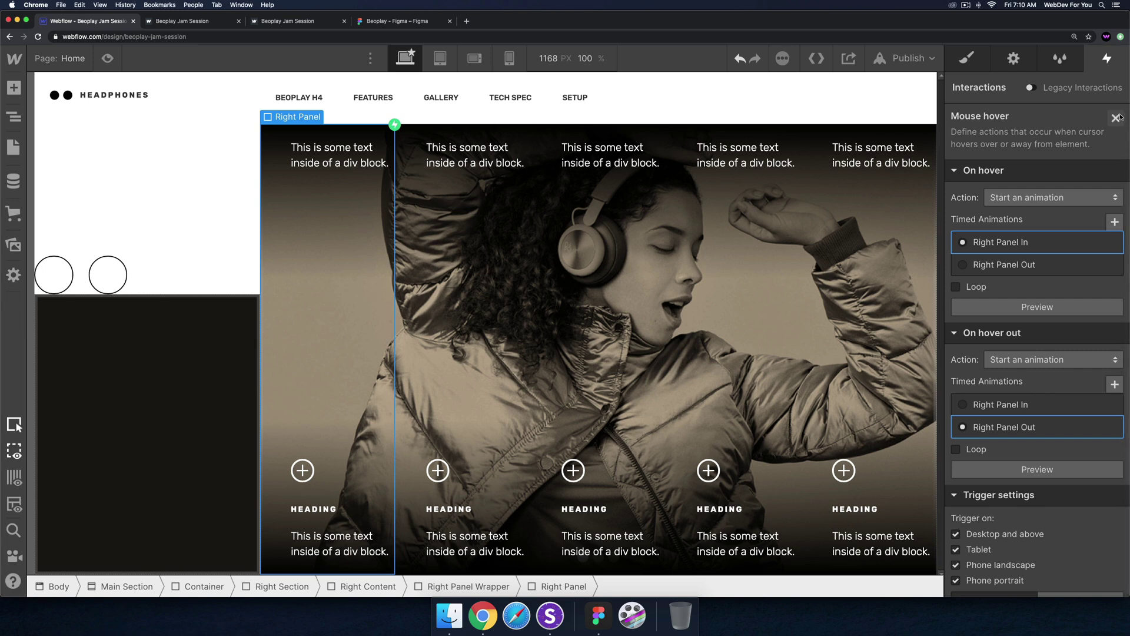
{"action": "left_click", "coordinate": [1119, 117]}
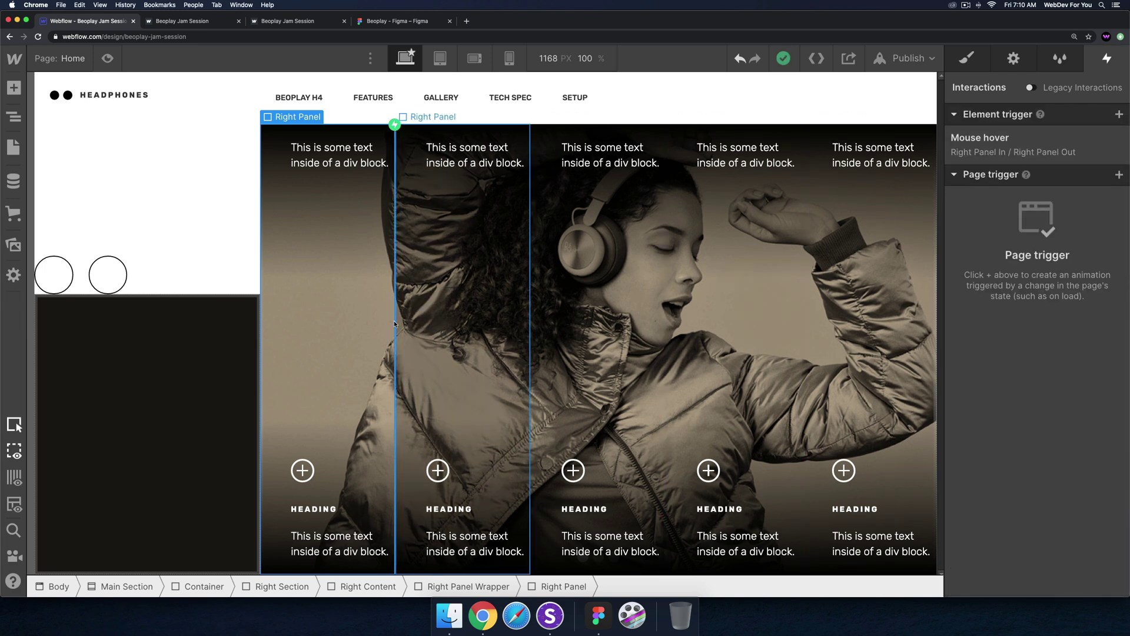
- Make the mouse hover interaction trigger on all elements with the Right Panel class, and preview the page
{"action": "left_click", "coordinate": [1001, 144]}
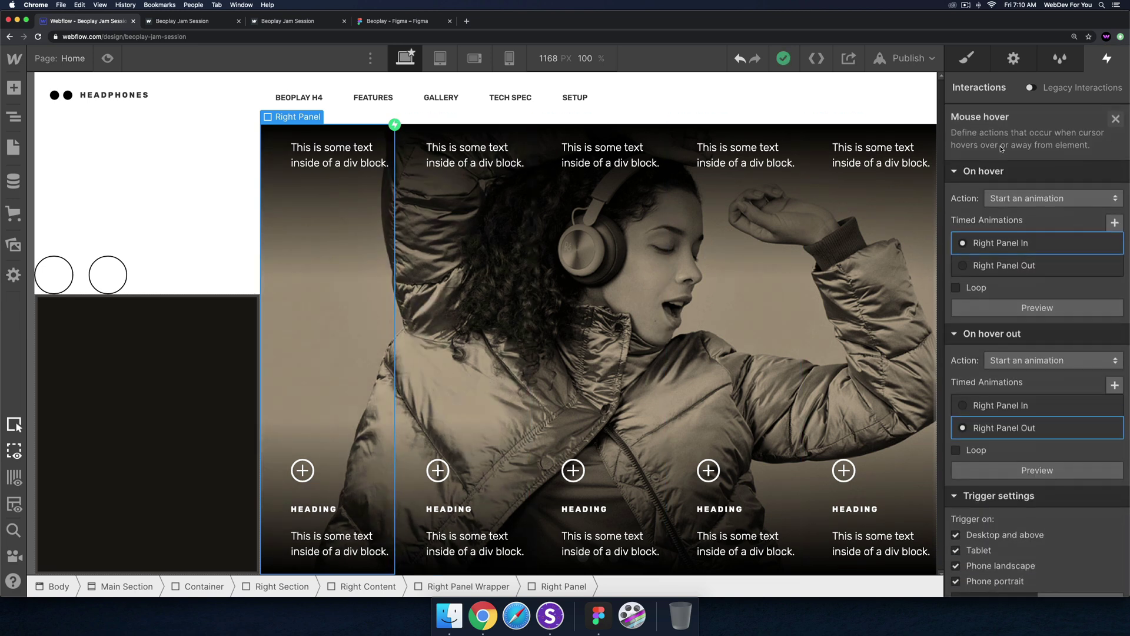
{"action": "scroll", "coordinate": [1040, 391], "scroll_direction": "down", "scroll_amount": 2}
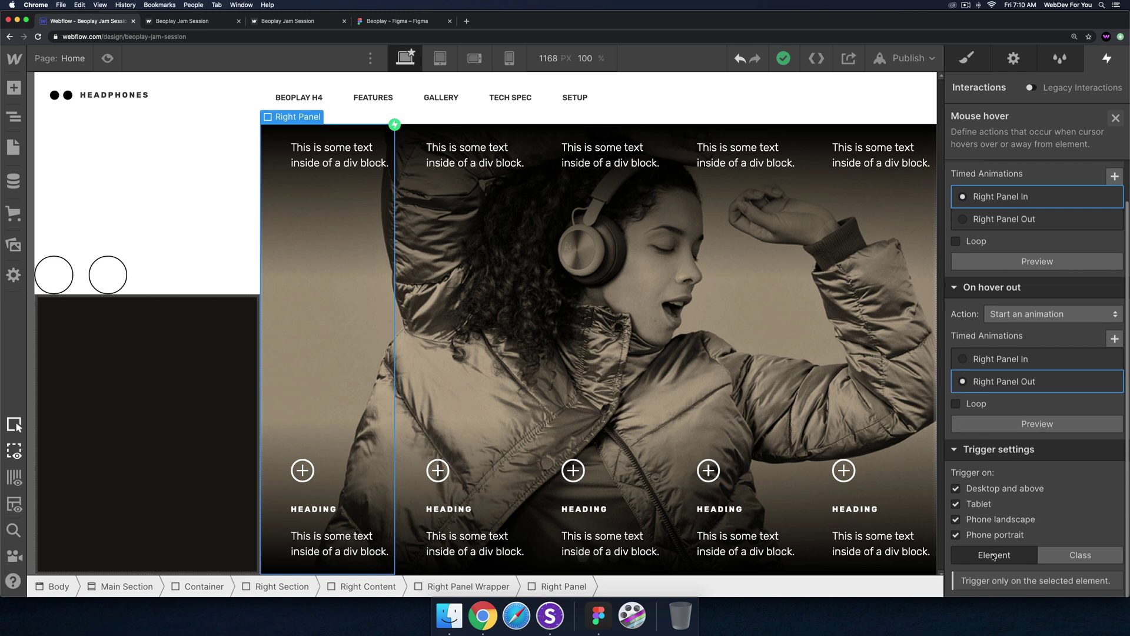
{"action": "left_click", "coordinate": [1080, 555]}
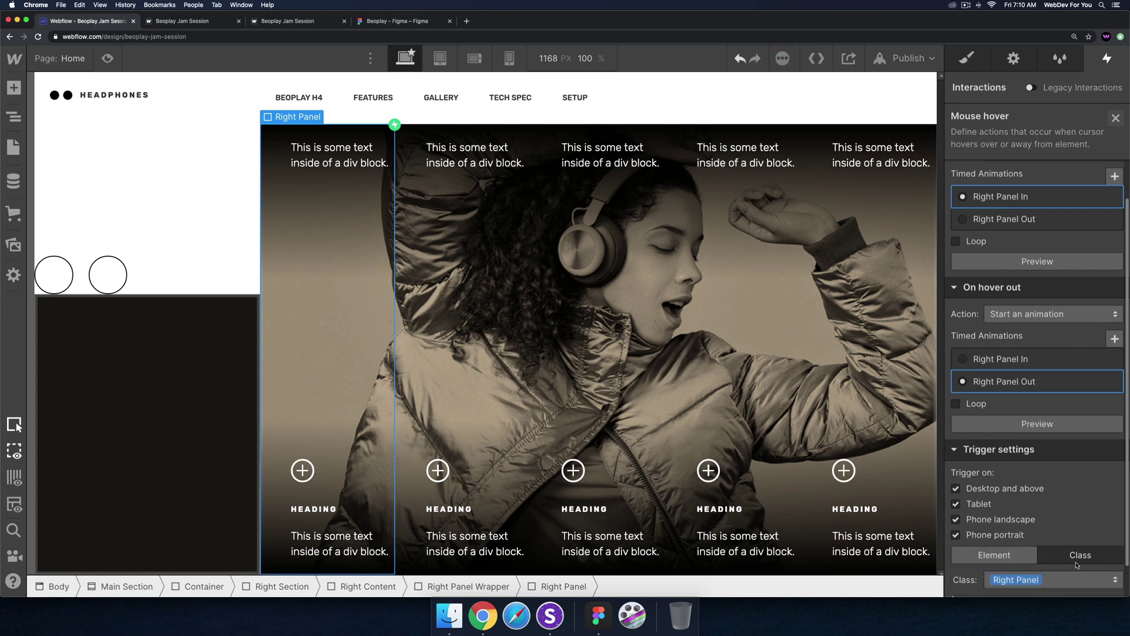
{"action": "scroll", "coordinate": [1014, 562], "scroll_direction": "down", "scroll_amount": 1}
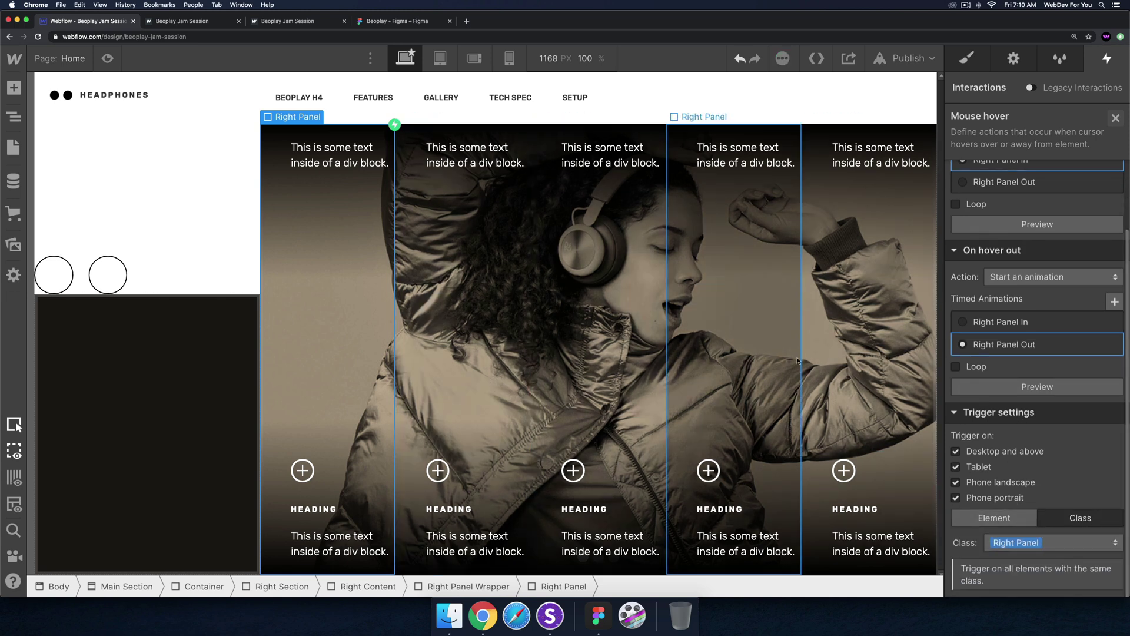
{"action": "left_click", "coordinate": [107, 58]}
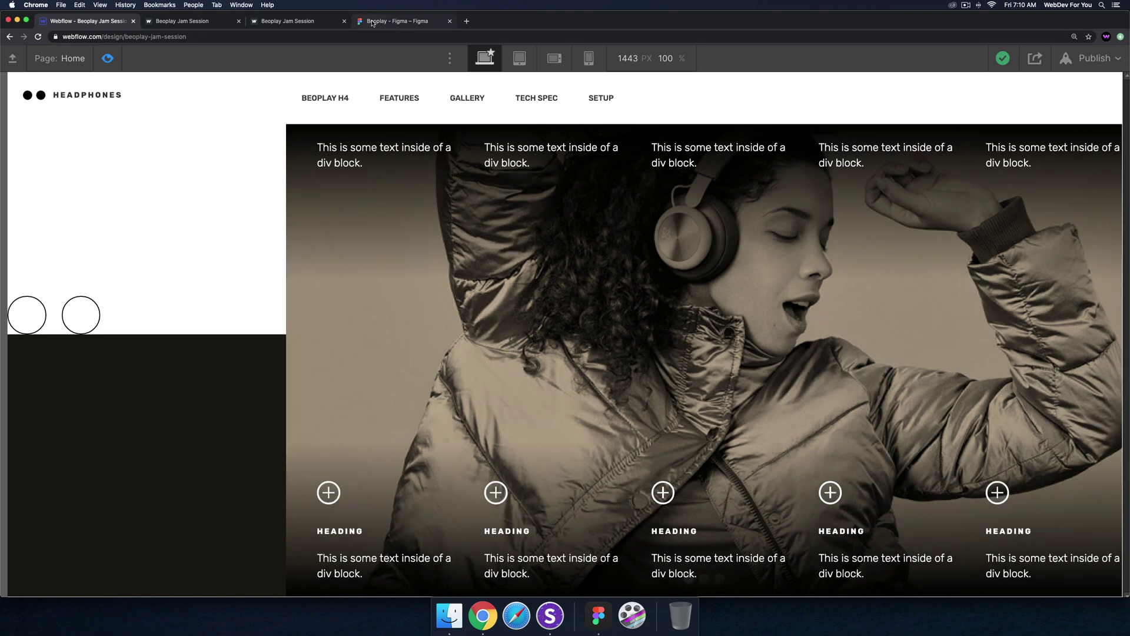
- Switch to the Figma design and try to open the first feature's top caption for text editing
{"action": "left_click", "coordinate": [301, 26]}
{"action": "left_click", "coordinate": [397, 22]}
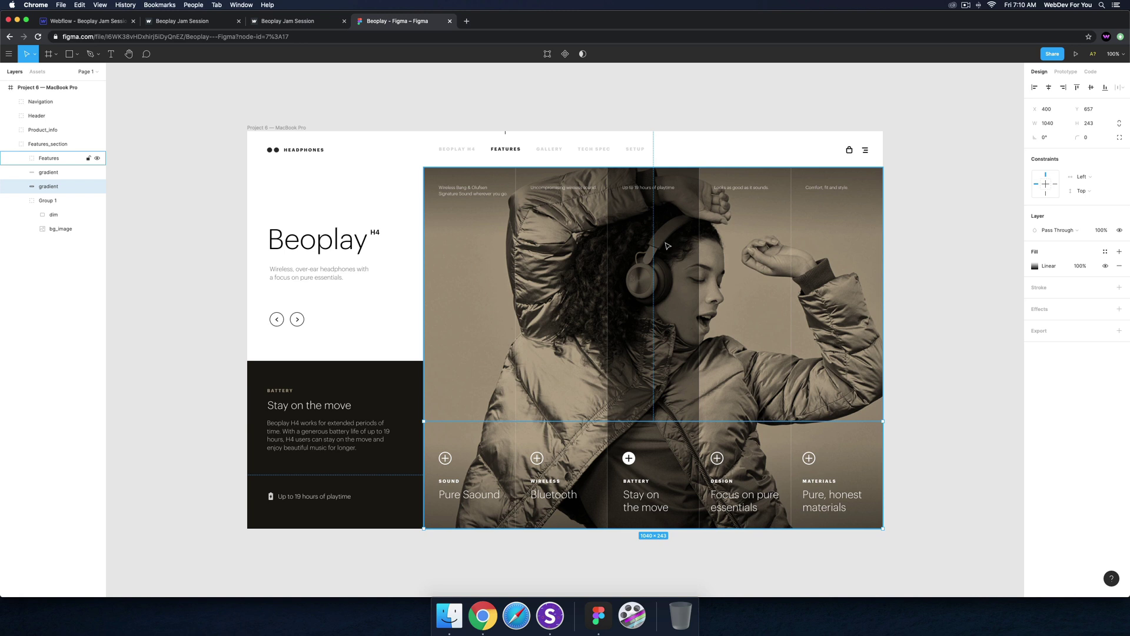
{"action": "left_click", "coordinate": [468, 190]}
{"action": "double_click", "coordinate": [466, 190]}
{"action": "double_click", "coordinate": [466, 193]}
{"action": "double_click", "coordinate": [465, 194]}
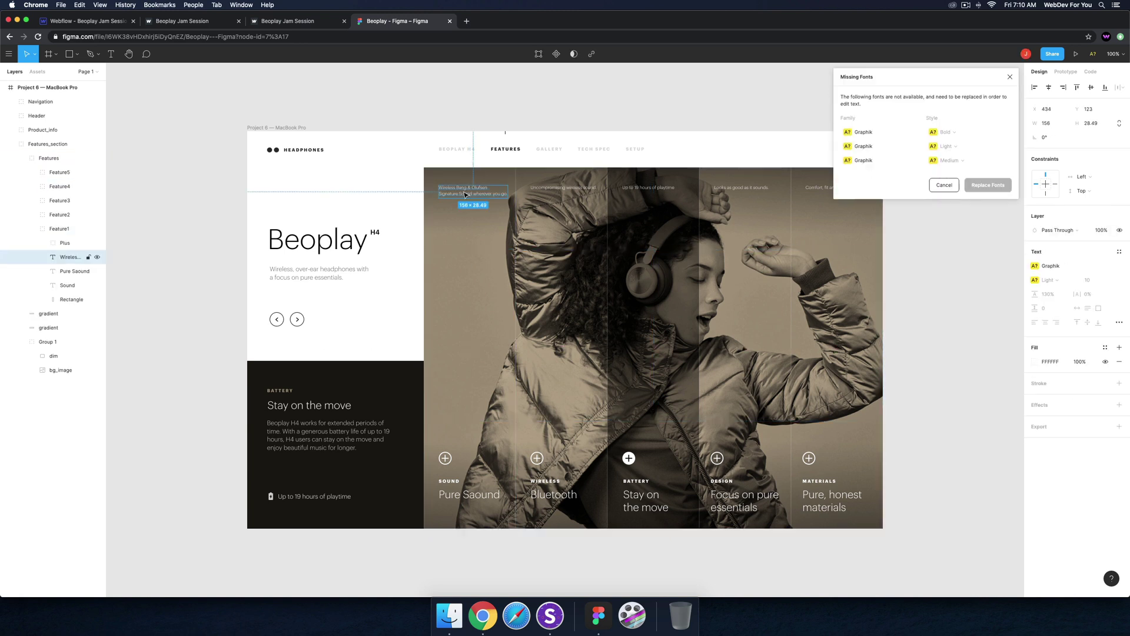
{"action": "key", "text": "Escape"}
{"action": "key", "text": "Escape"}
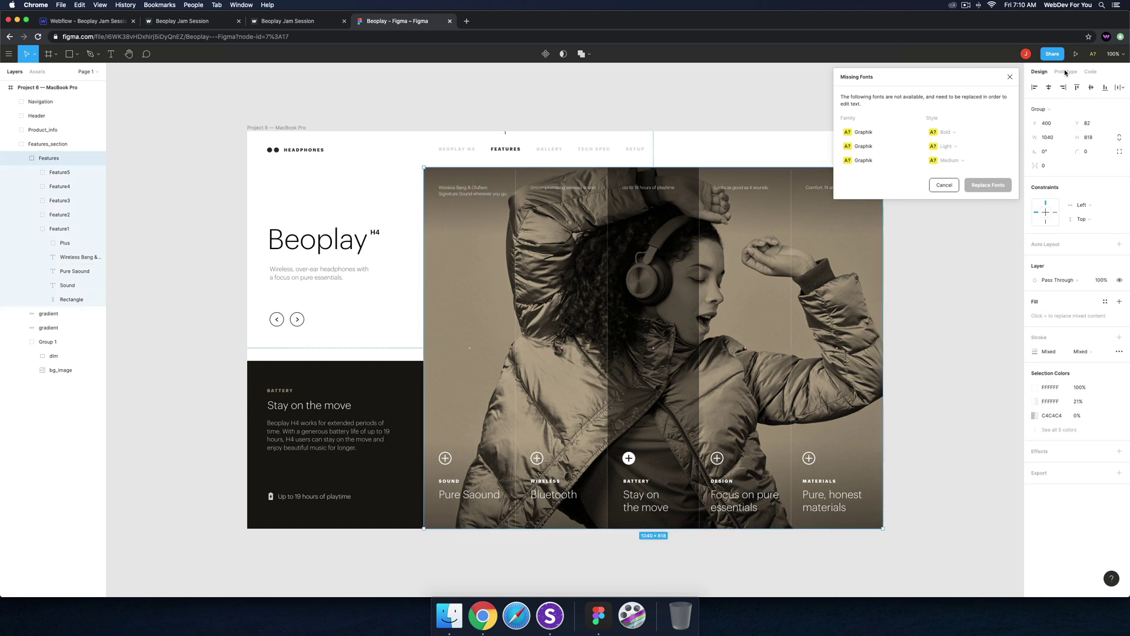
{"action": "left_click", "coordinate": [1008, 79]}
- Copy the first feature's caption "Wireless Bang & Olufsen Signature Sound wherever you go." from its CSS code comment
{"action": "left_click", "coordinate": [1090, 72]}
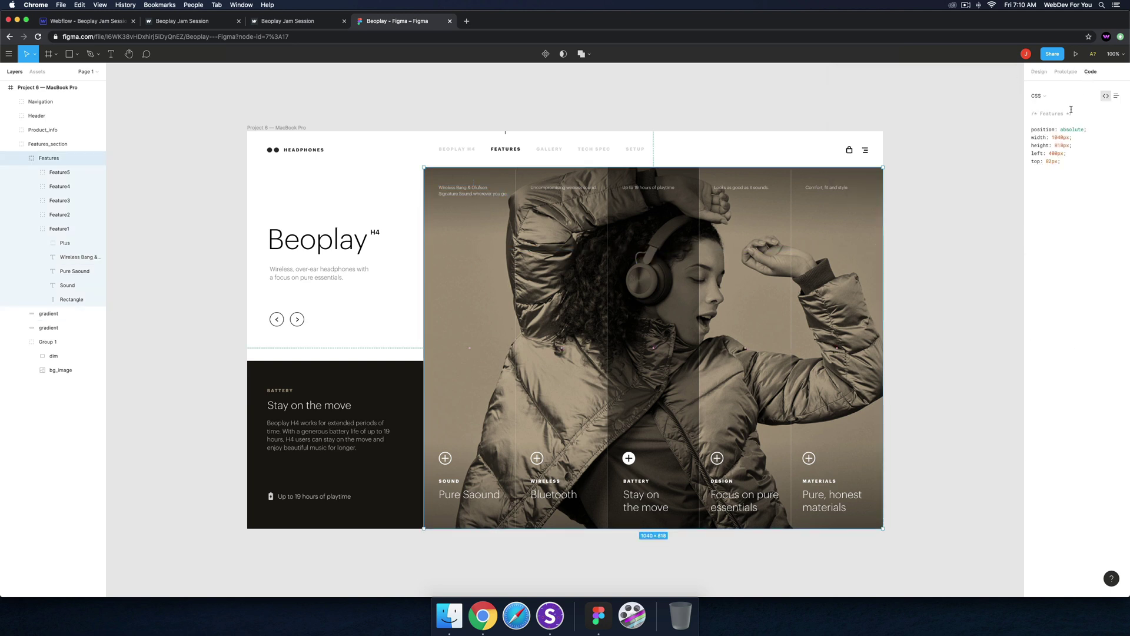
{"action": "double_click", "coordinate": [461, 196]}
{"action": "double_click", "coordinate": [460, 196]}
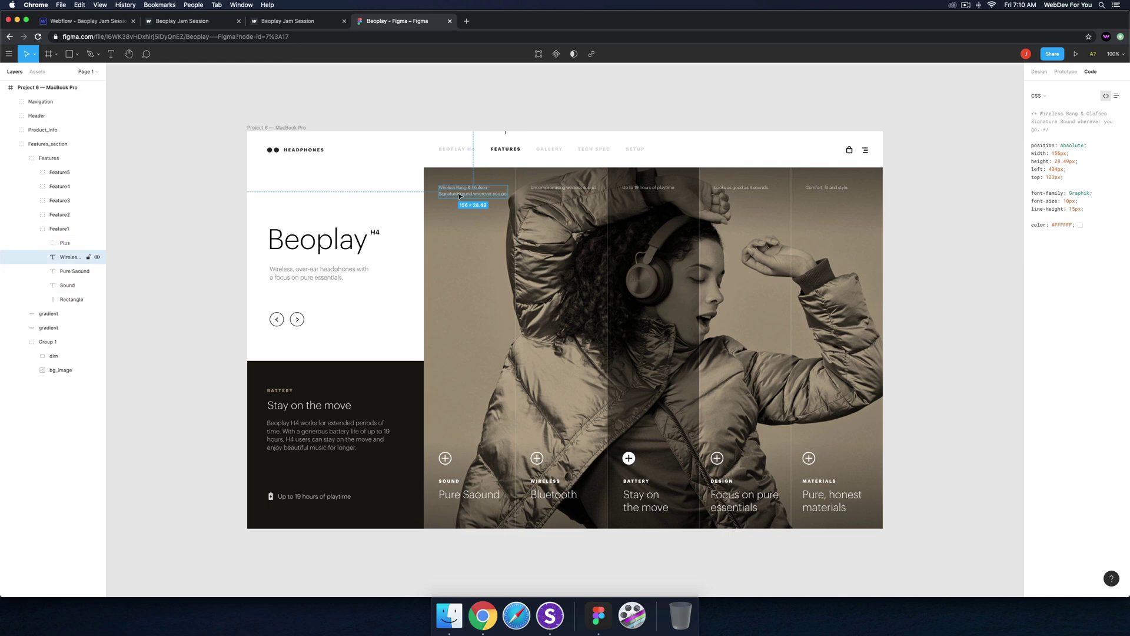
{"action": "left_click_drag", "start_coordinate": [1043, 116], "coordinate": [1041, 127]}
{"action": "key", "text": "super+c"}
- Switch back to the Webflow project and leave preview mode so the first panel's text can be edited
{"action": "left_click", "coordinate": [85, 21]}
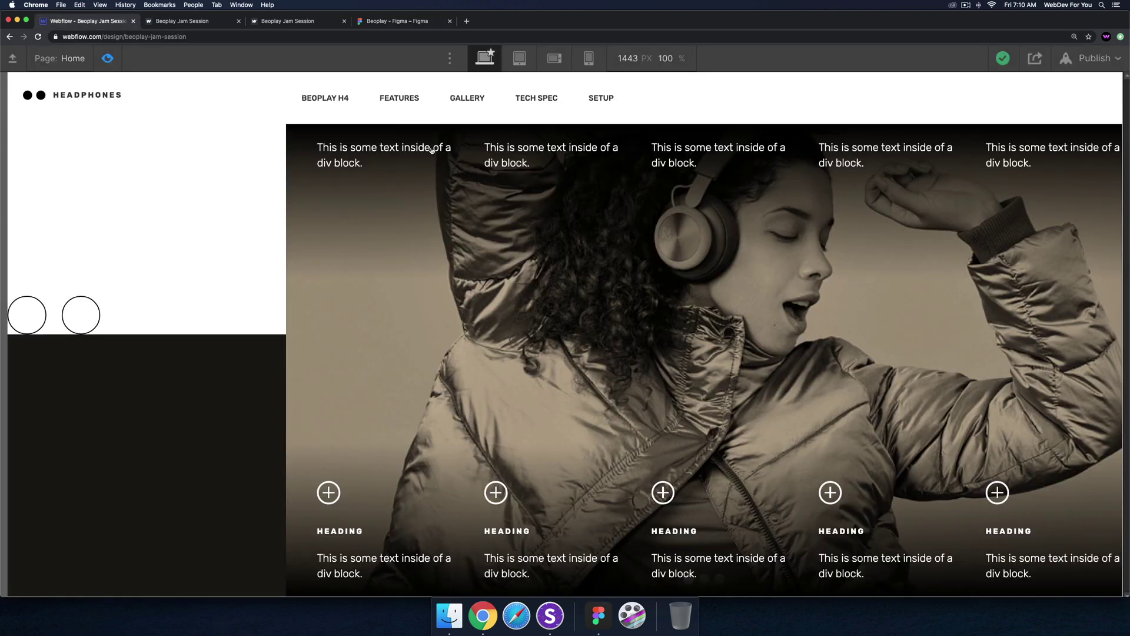
{"action": "double_click", "coordinate": [354, 162]}
{"action": "left_click", "coordinate": [353, 160]}
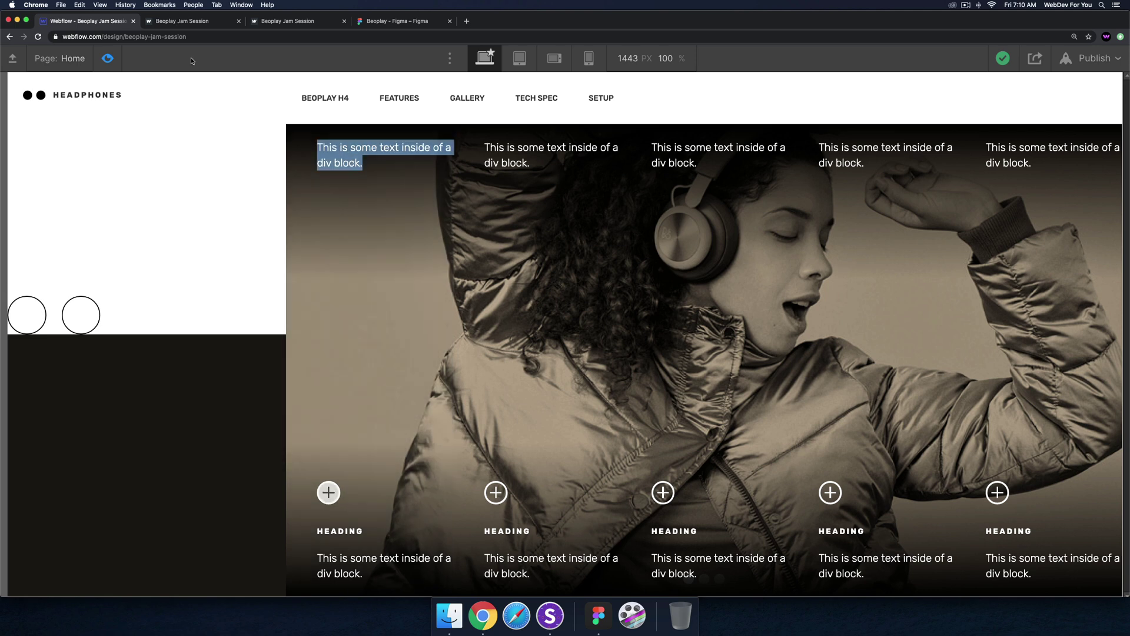
{"action": "left_click", "coordinate": [184, 21]}
{"action": "left_click", "coordinate": [82, 22]}
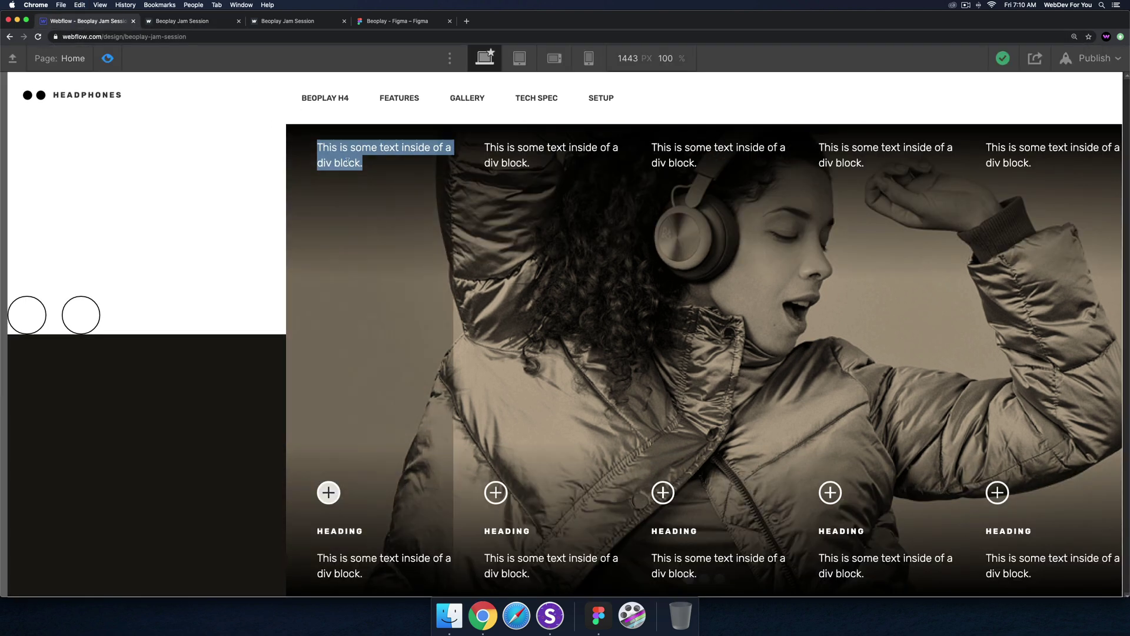
{"action": "left_click", "coordinate": [108, 58]}
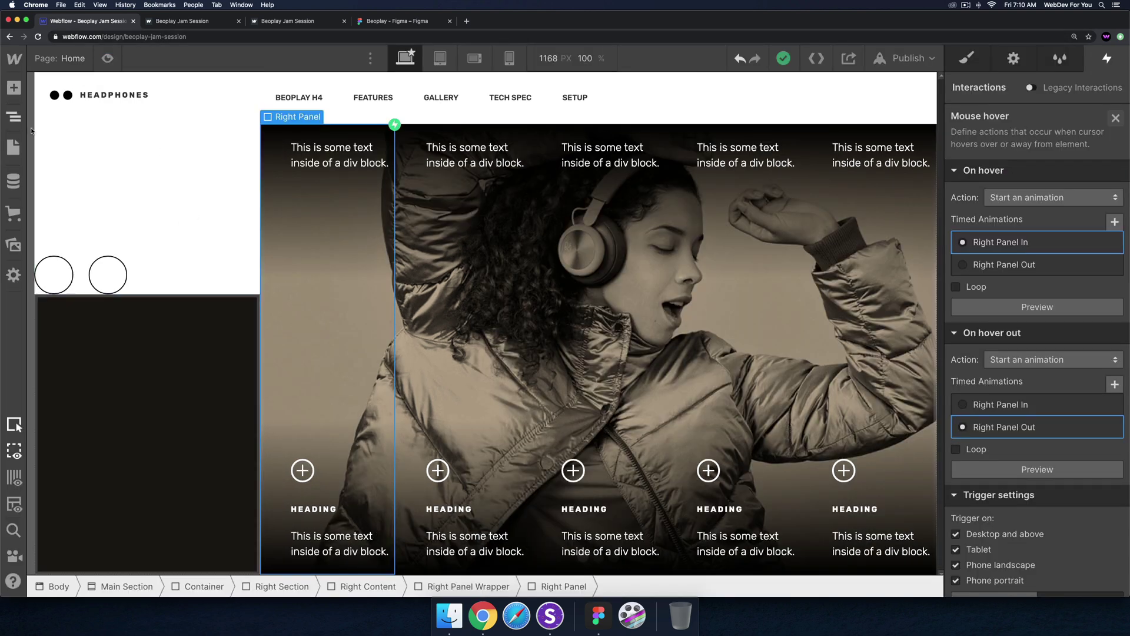
- Set the position of the Text Block inside the first panel's Right Panel Top to Relative
{"action": "left_click", "coordinate": [14, 116]}
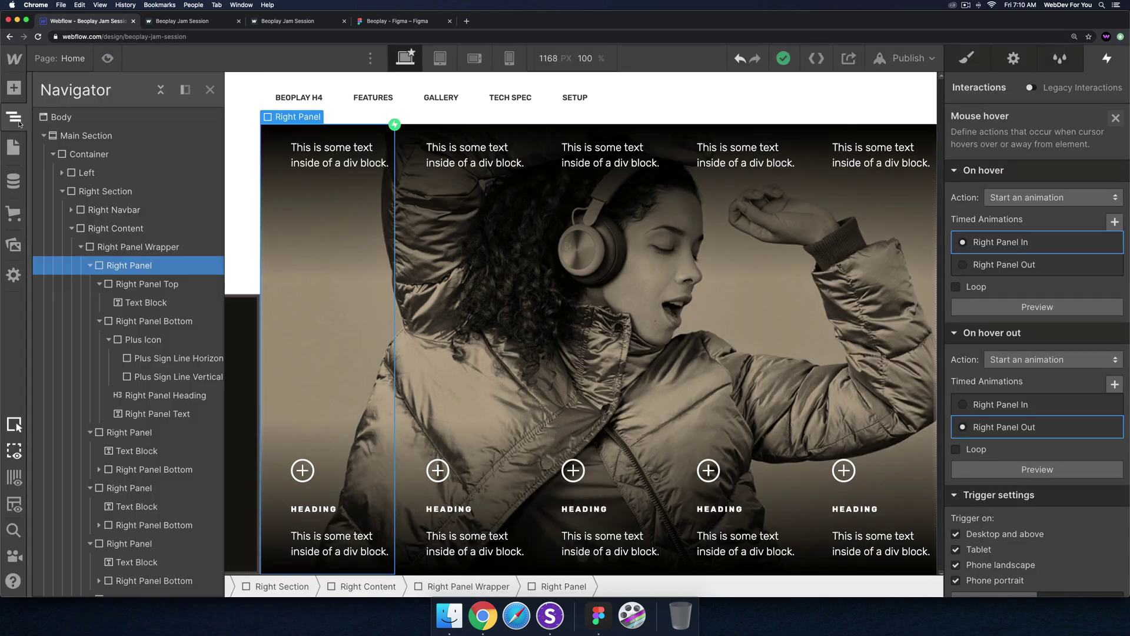
{"action": "left_click", "coordinate": [129, 302]}
{"action": "key", "text": "s"}
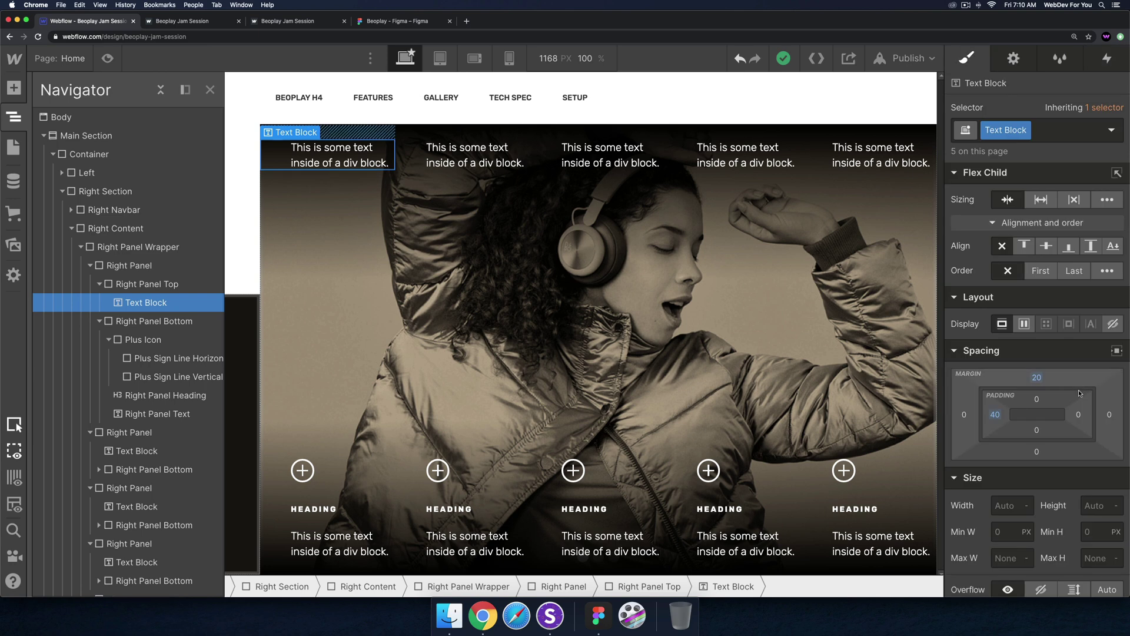
{"action": "scroll", "coordinate": [1078, 389], "scroll_direction": "down", "scroll_amount": 10}
{"action": "scroll", "coordinate": [1085, 385], "scroll_direction": "up", "scroll_amount": 5}
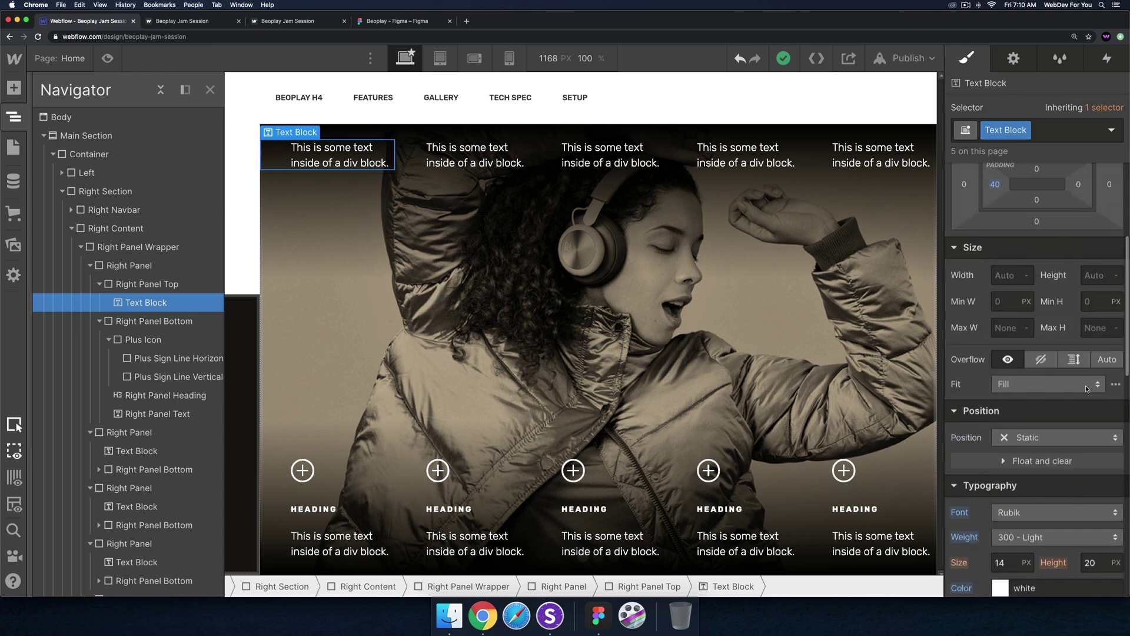
{"action": "scroll", "coordinate": [1086, 385], "scroll_direction": "down", "scroll_amount": 2}
{"action": "left_click", "coordinate": [1041, 456]}
{"action": "left_click", "coordinate": [1030, 463]}
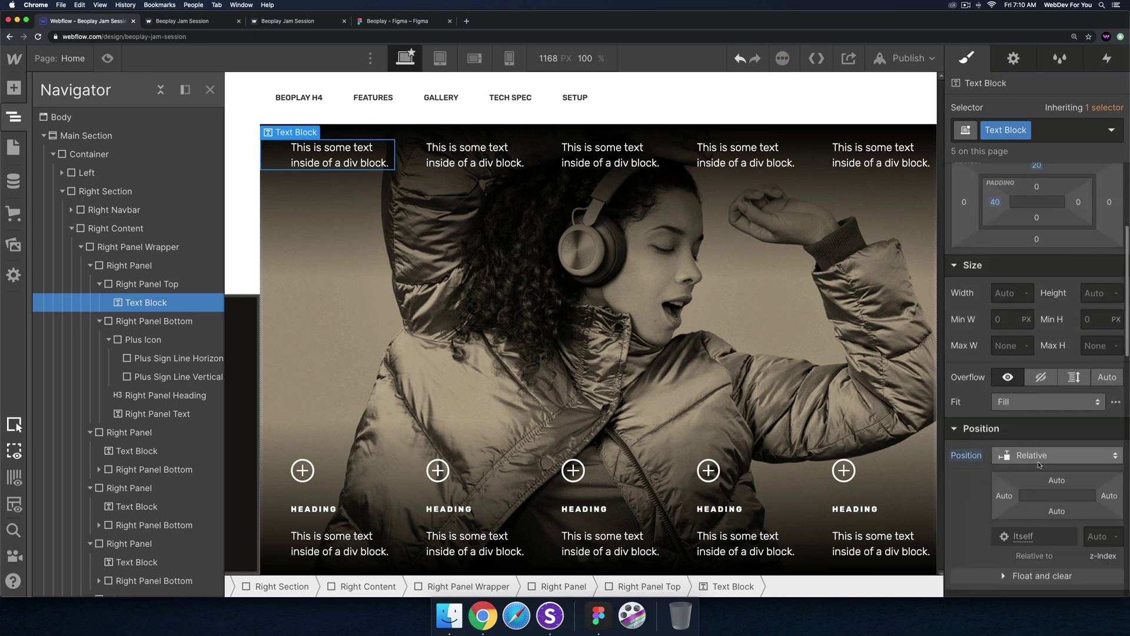
- Replace the first panel's top placeholder text with "Wireless Bang & Olufsen Signature Sound wherever you go."
{"action": "key", "text": "z"}
{"action": "left_click", "coordinate": [333, 157]}
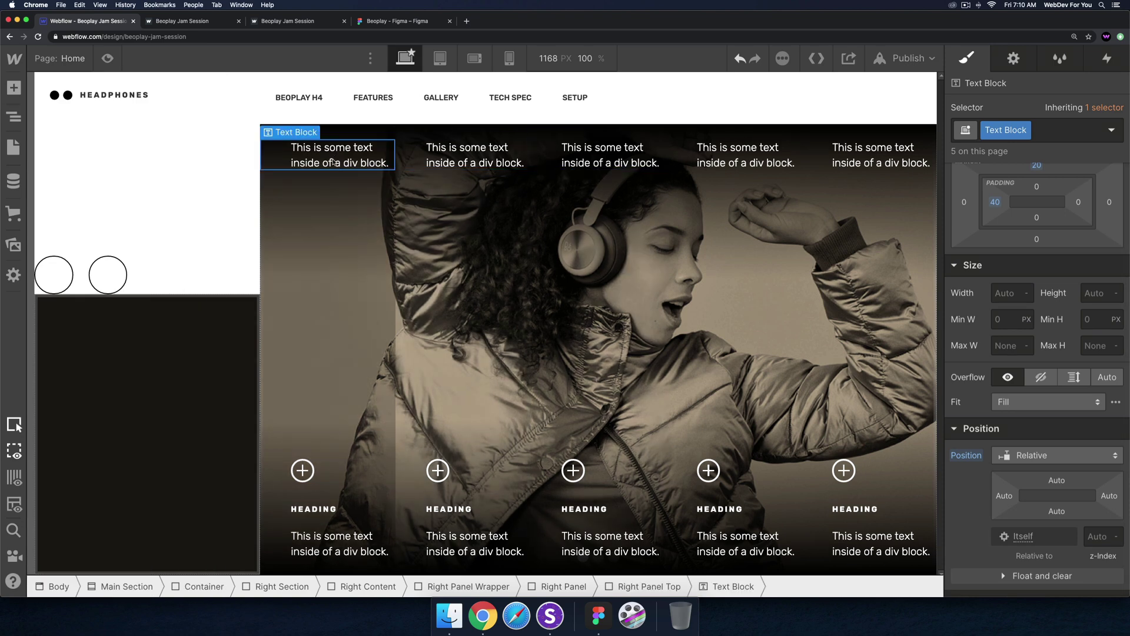
{"action": "double_click", "coordinate": [333, 161]}
{"action": "key", "text": "super+a"}
{"action": "key", "text": "super+v"}
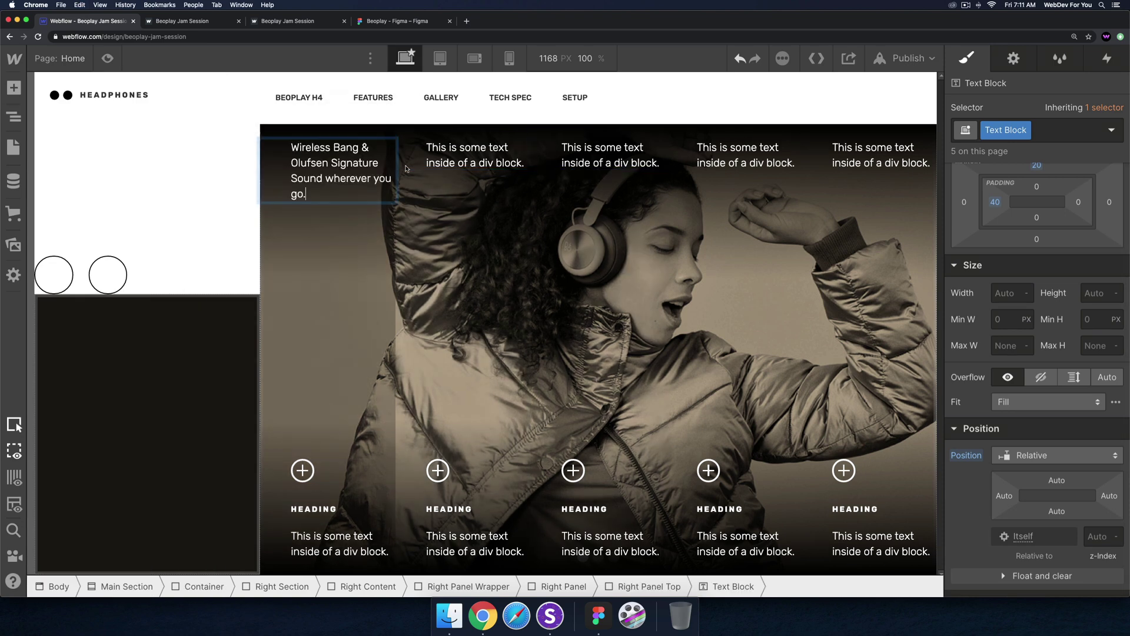
{"action": "key", "text": "Escape"}
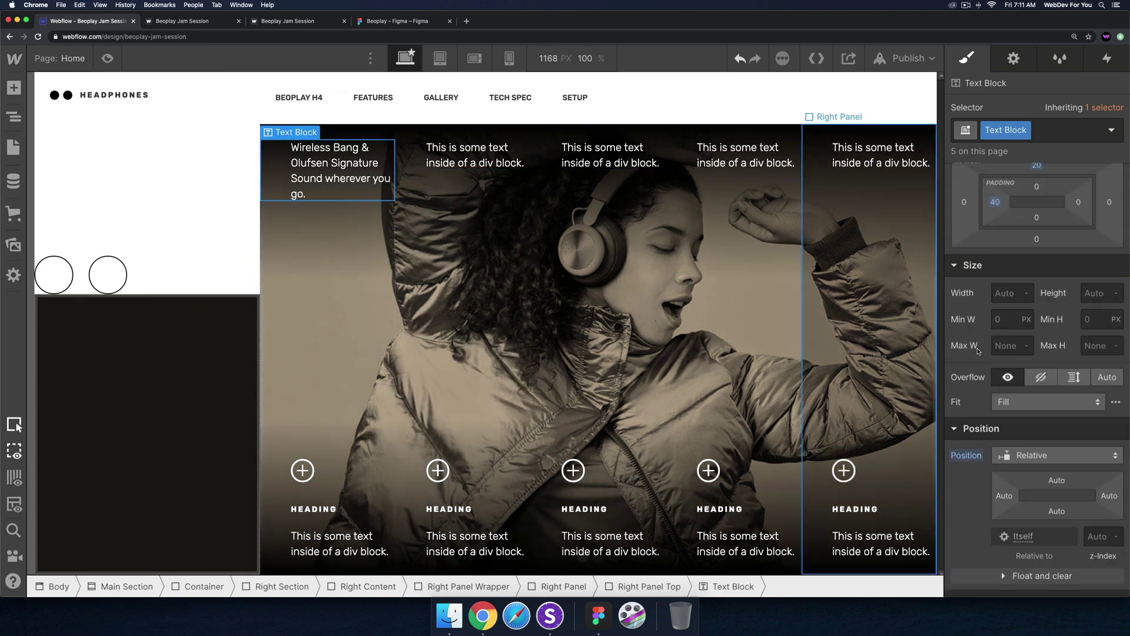
- Try a smaller line height on the Text Block and set it back to 20 px
{"action": "scroll", "coordinate": [1098, 346], "scroll_direction": "down", "scroll_amount": 10}
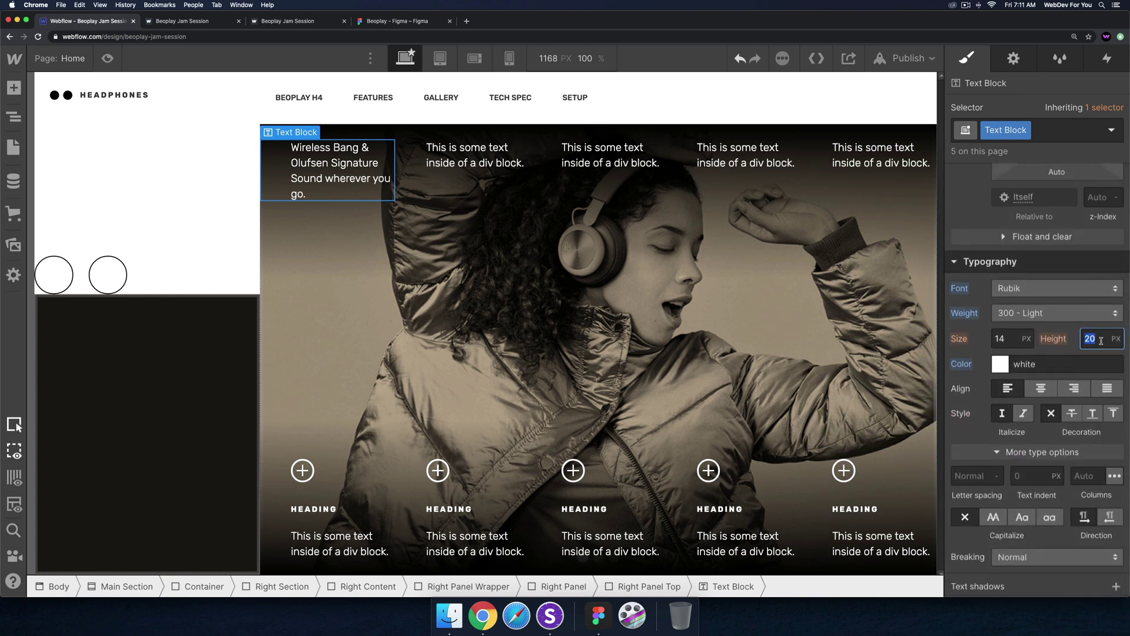
{"action": "type", "text": "15"}
{"action": "key", "text": "BackSpace"}
{"action": "key", "text": "BackSpace"}
{"action": "type", "text": "20"}
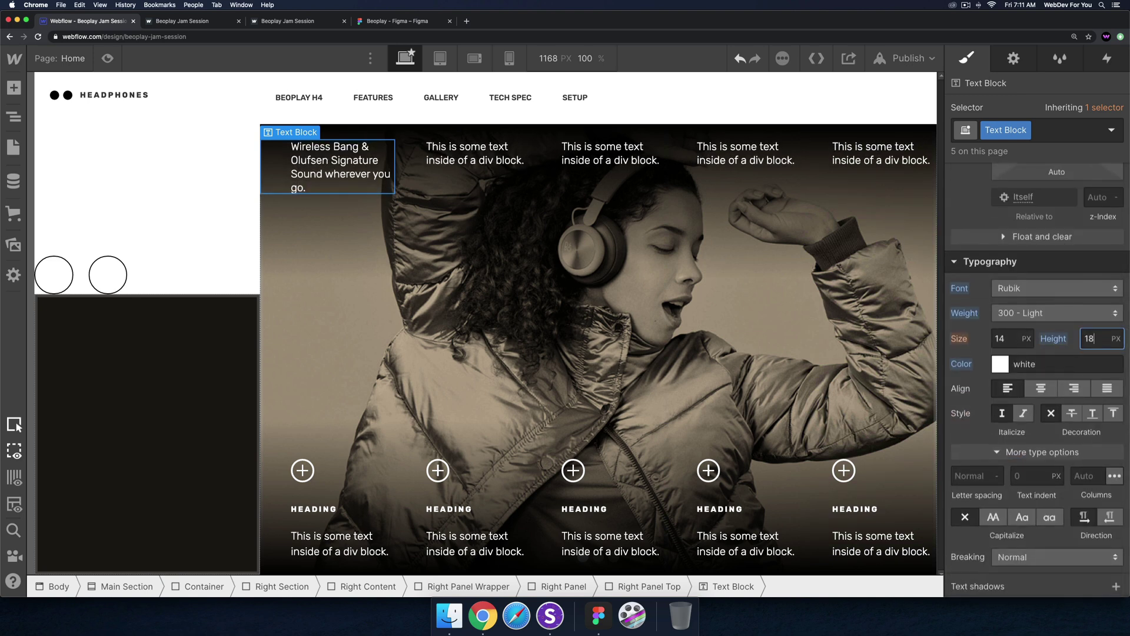
- Set the Text Block's font size to 10 px and its line height to 14 px
{"action": "left_click", "coordinate": [1005, 337]}
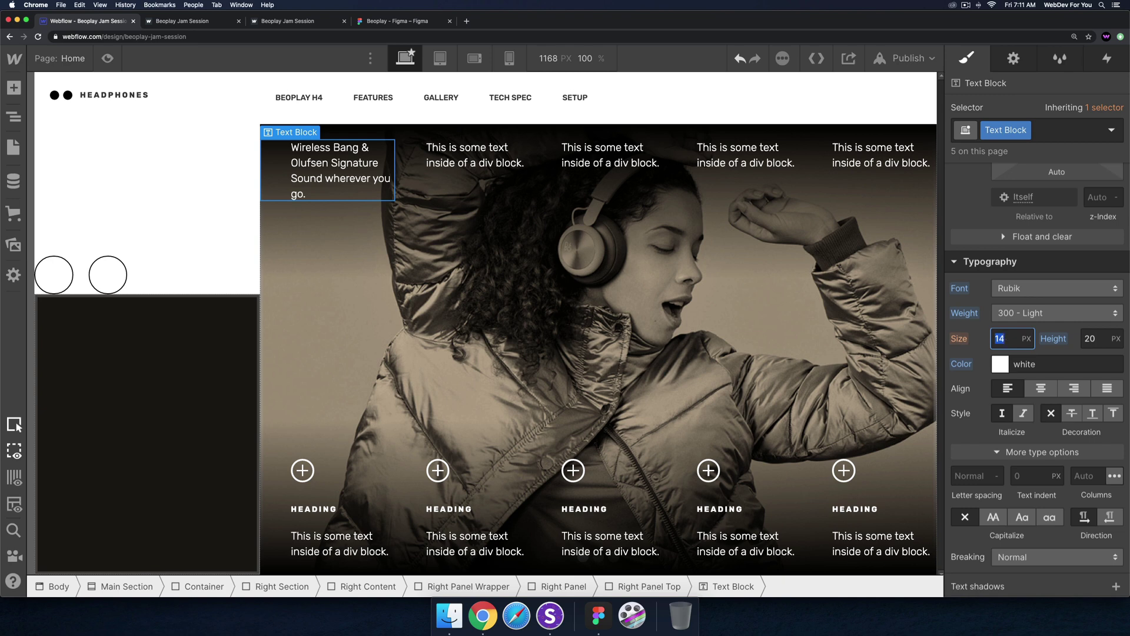
{"action": "type", "text": "10"}
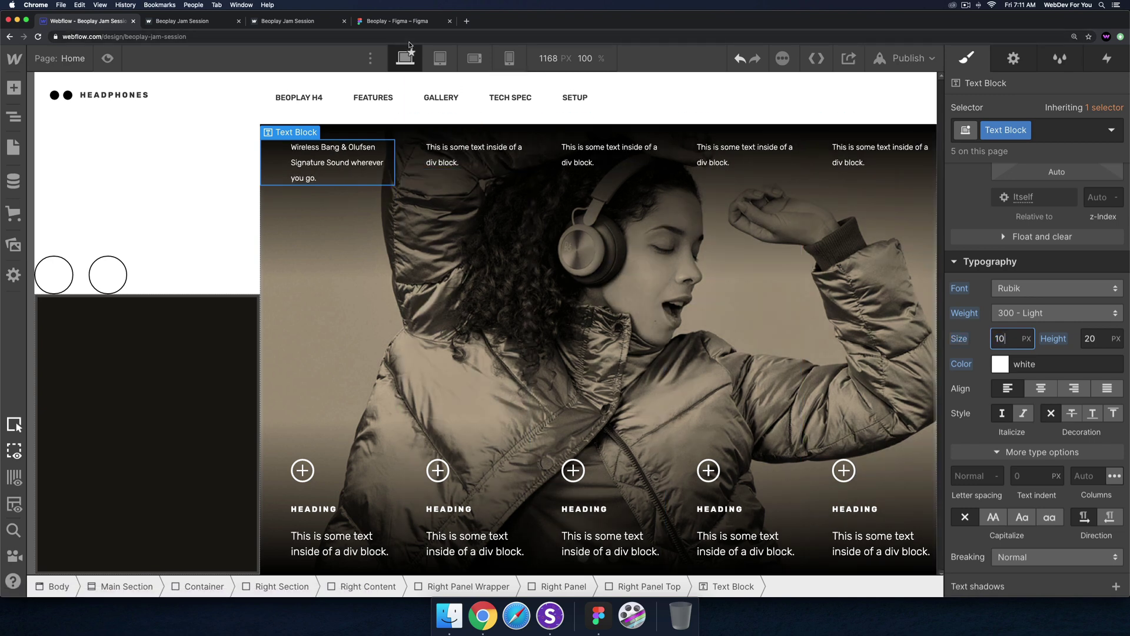
{"action": "key", "text": "Tab"}
{"action": "type", "text": "16"}
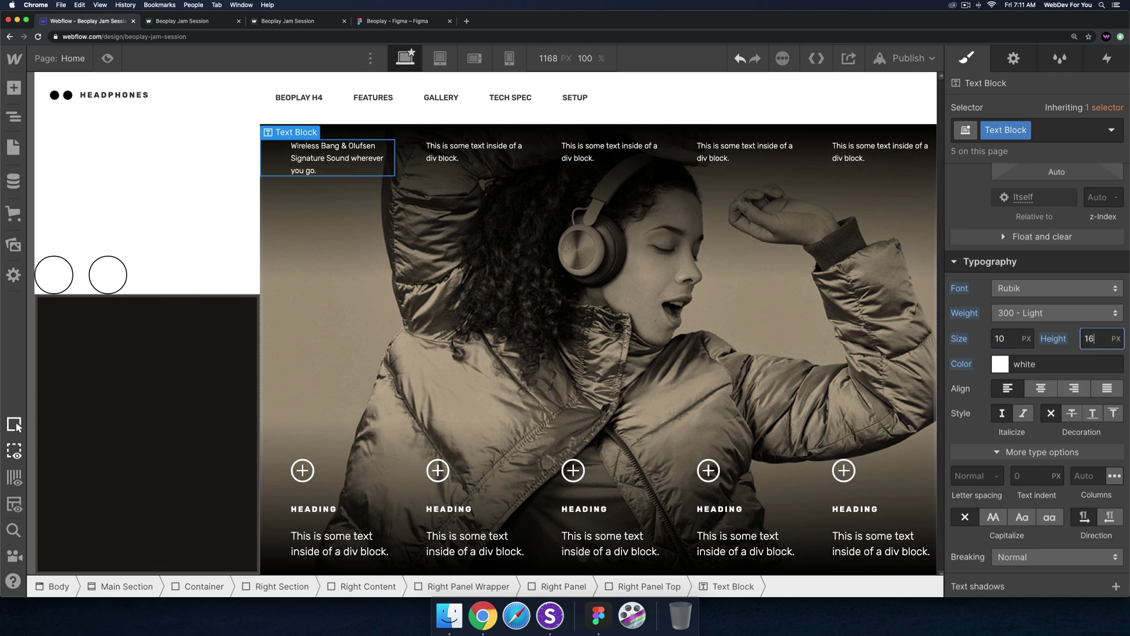
{"action": "key", "text": "Down"}
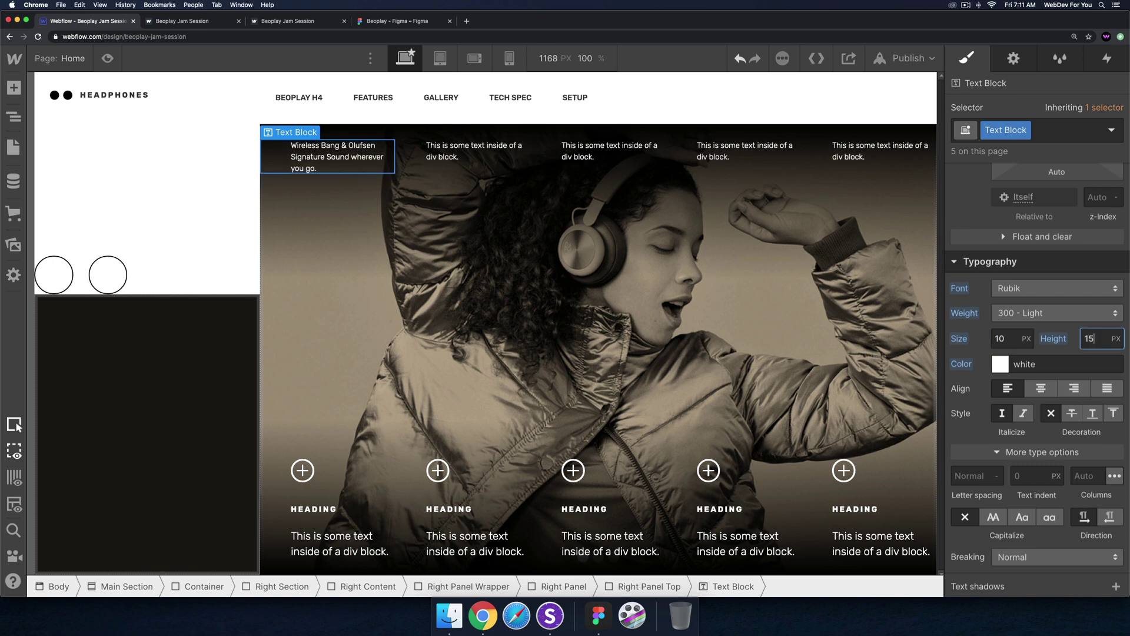
{"action": "key", "text": "Down"}
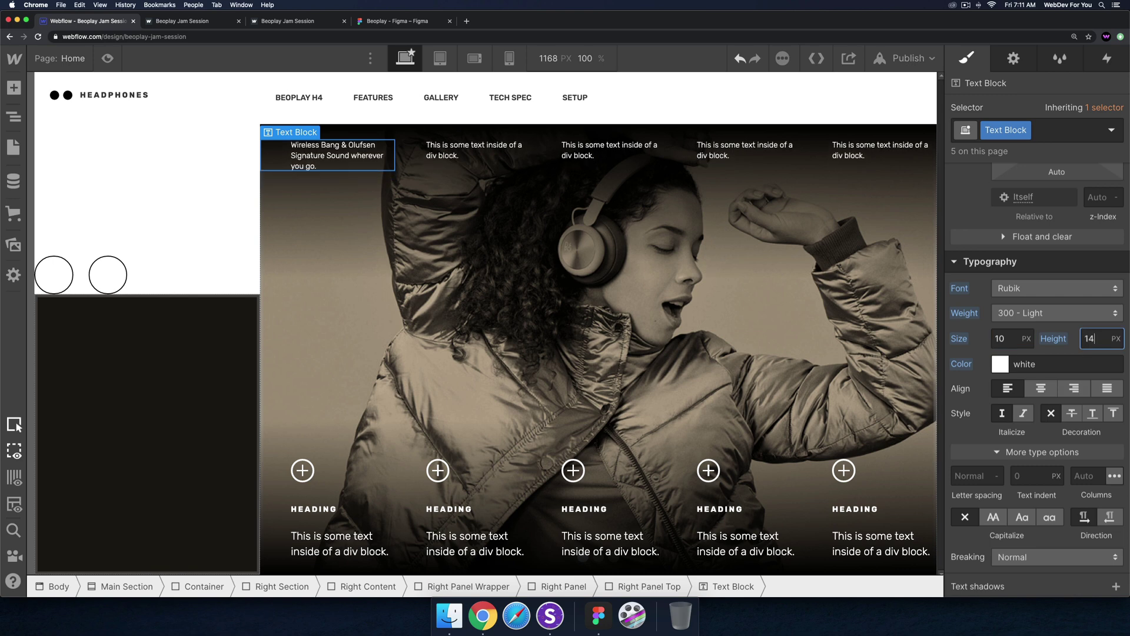
- Switch to the Figma design and copy the second feature's caption "Uncompromising wireless sound." from its CSS code comment
{"action": "left_click", "coordinate": [400, 22]}
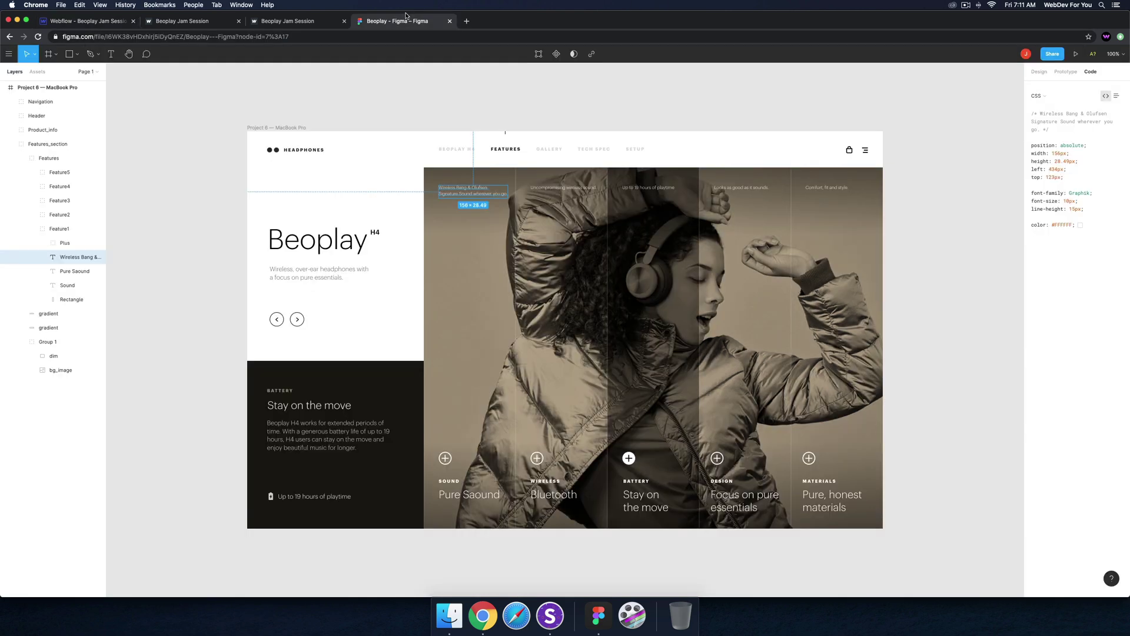
{"action": "left_click", "coordinate": [563, 194]}
{"action": "double_click", "coordinate": [564, 189]}
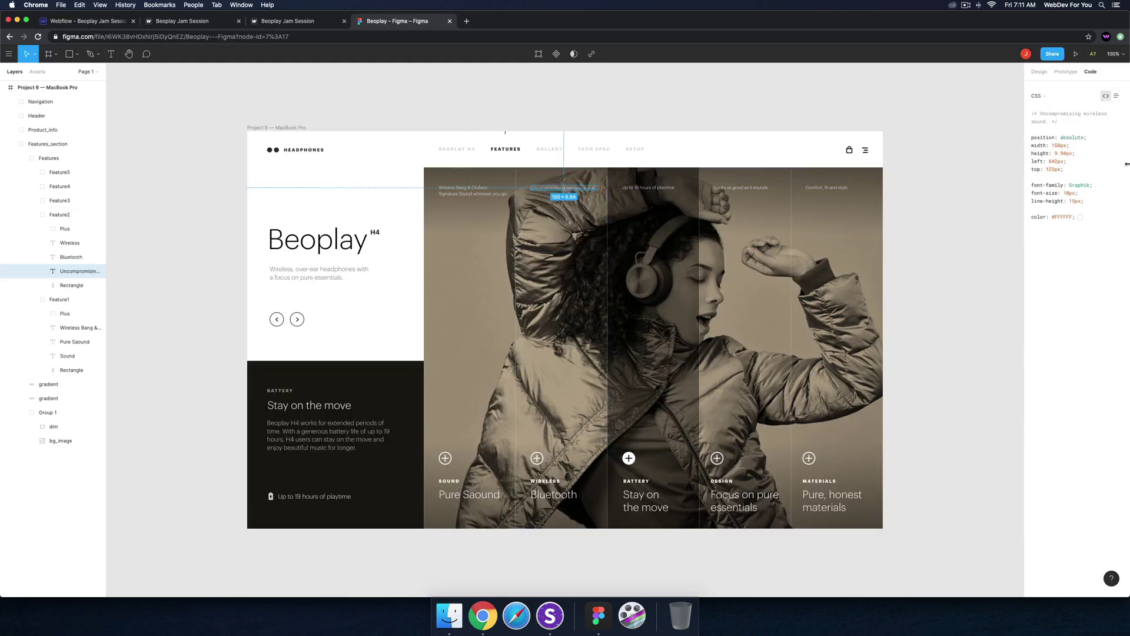
{"action": "left_click_drag", "start_coordinate": [1044, 116], "coordinate": [1047, 123]}
{"action": "key", "text": "super+c"}
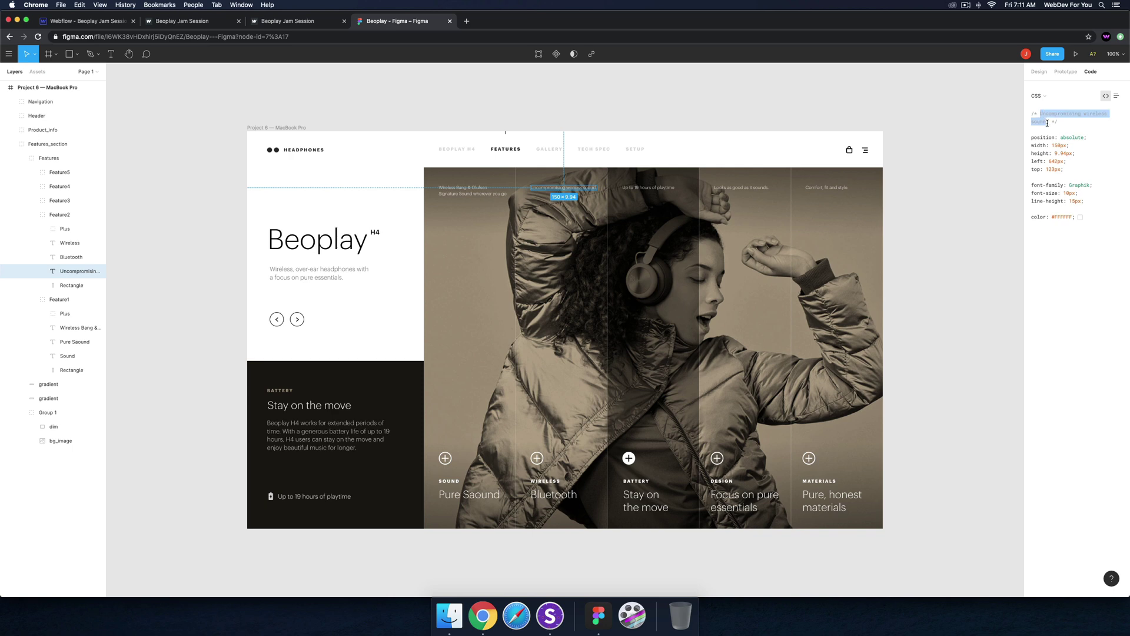
- Switch back to Webflow and replace the second panel's top placeholder text with "Uncompromising wireless sound."
{"action": "left_click", "coordinate": [109, 25]}
{"action": "left_click", "coordinate": [467, 147]}
{"action": "double_click", "coordinate": [467, 144]}
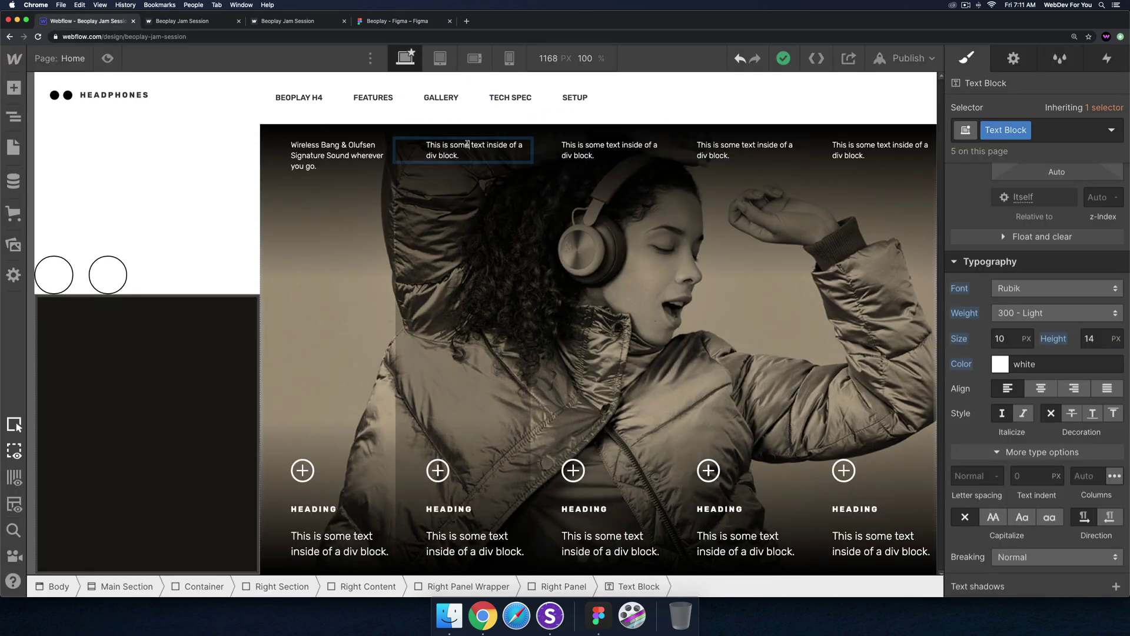
{"action": "key", "text": "super+a"}
{"action": "key", "text": "super+v"}
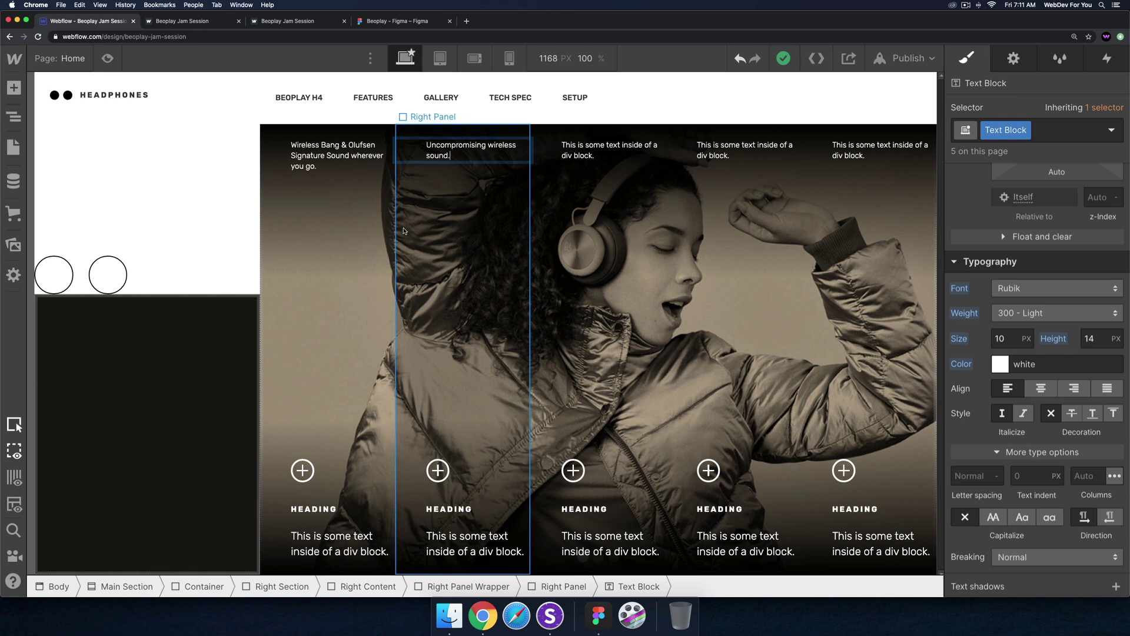
{"action": "left_click", "coordinate": [404, 231]}
- Switch to the Figma design and copy the third feature's caption "Up to 19 hours of playtime" from its CSS code comment
{"action": "left_click", "coordinate": [397, 20]}
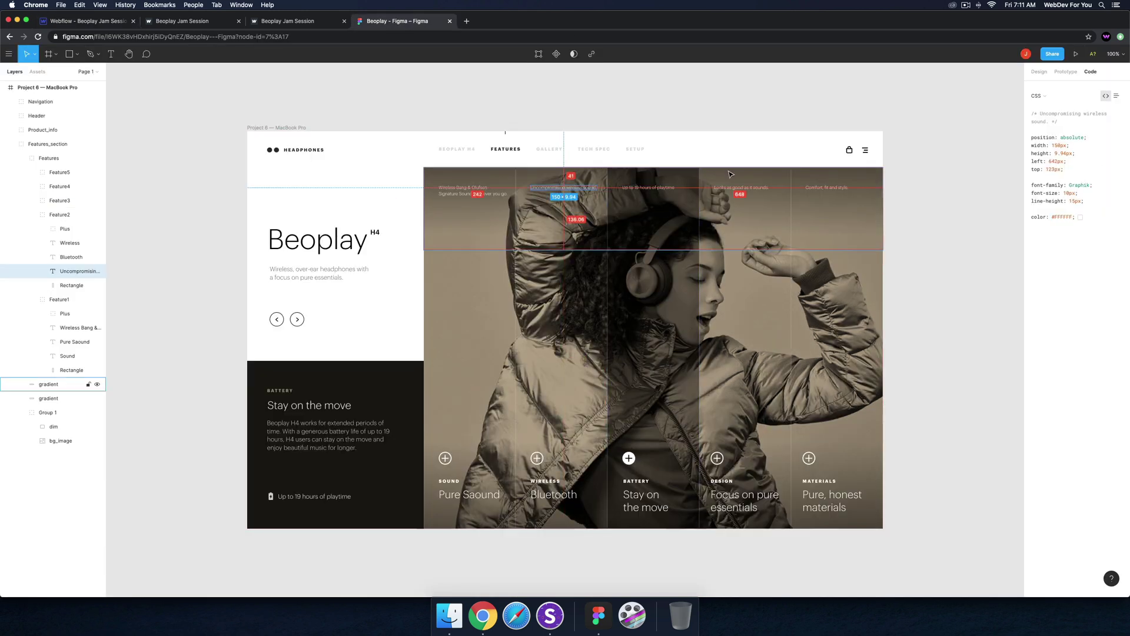
{"action": "left_click", "coordinate": [647, 190]}
{"action": "left_click", "coordinate": [646, 189]}
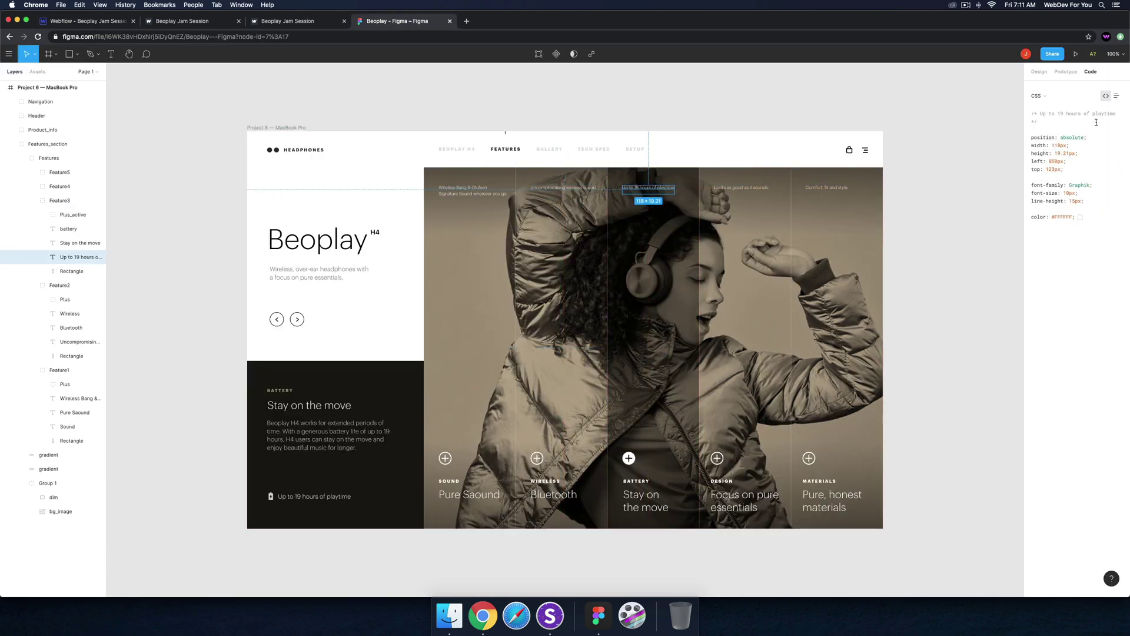
{"action": "left_click_drag", "start_coordinate": [1041, 112], "coordinate": [1114, 114]}
{"action": "key", "text": "ctrl+c"}
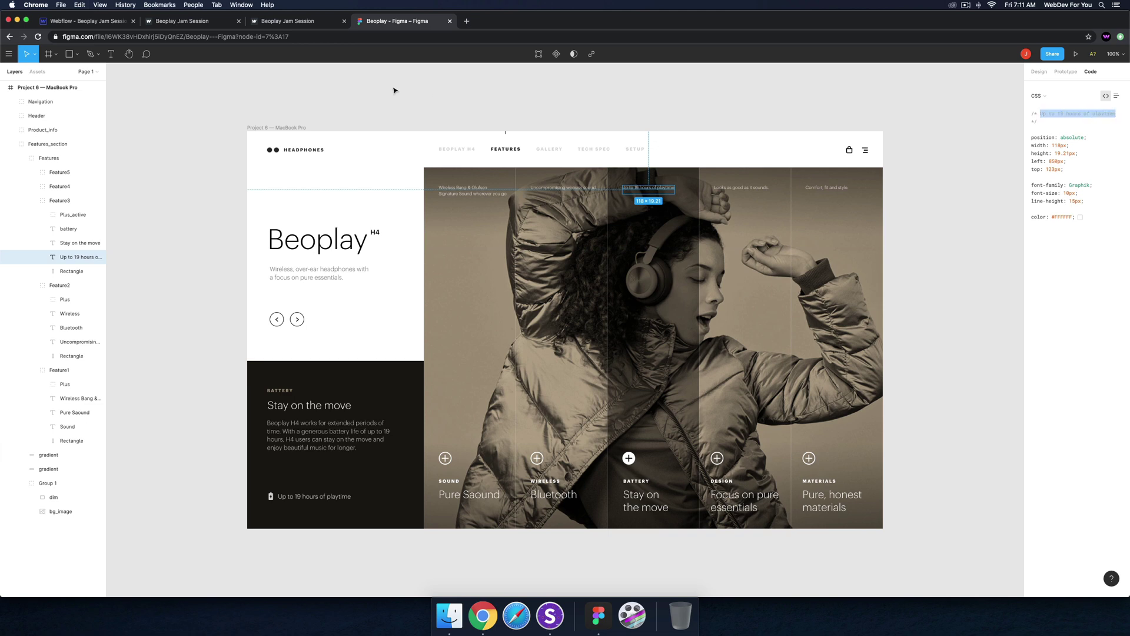
- In Webflow, replace the third panel's top placeholder with the copied caption and end it with a period: "Up to 19 hours of playtime."
{"action": "left_click", "coordinate": [94, 20]}
{"action": "left_click", "coordinate": [610, 200]}
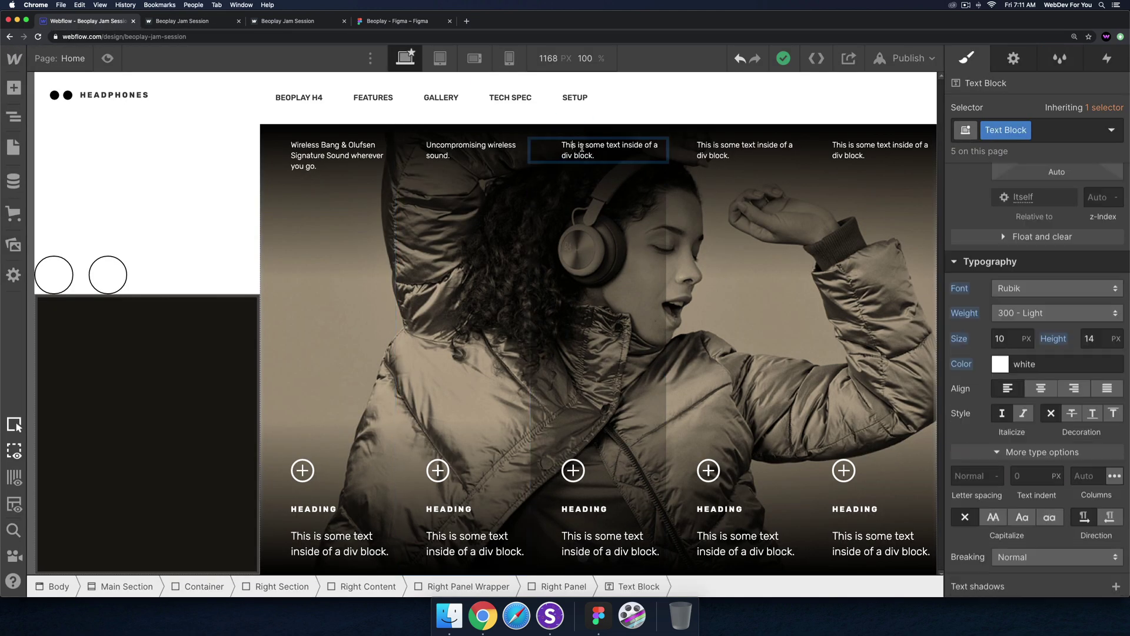
{"action": "double_click", "coordinate": [607, 150]}
{"action": "key", "text": "ctrl+v"}
{"action": "left_click", "coordinate": [610, 201]}
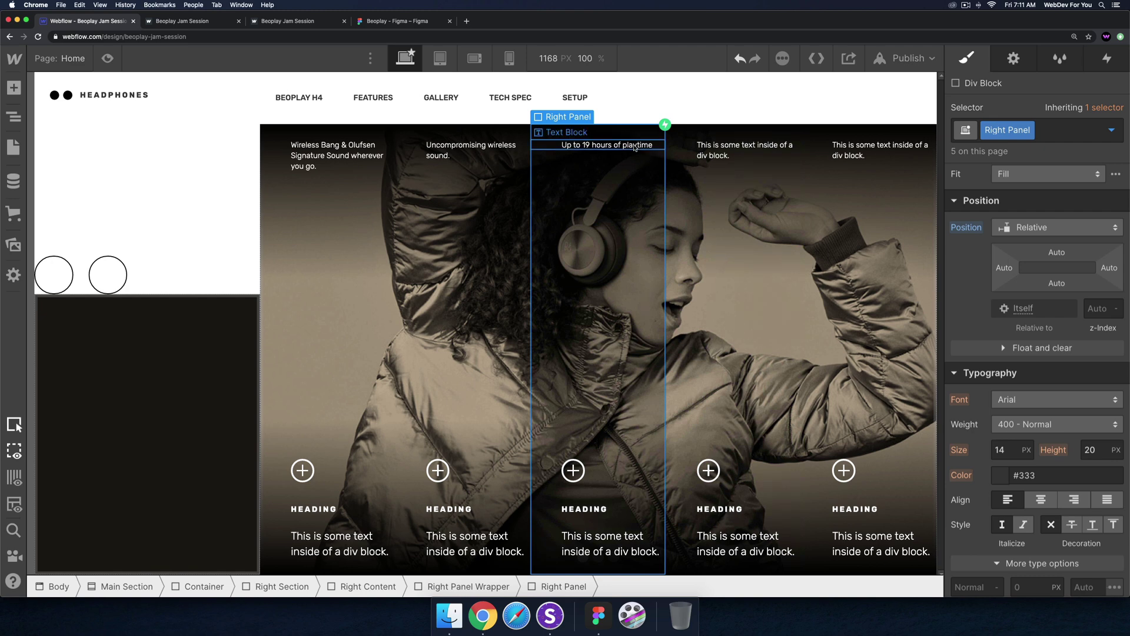
{"action": "left_click", "coordinate": [658, 144]}
{"action": "left_click", "coordinate": [610, 200]}
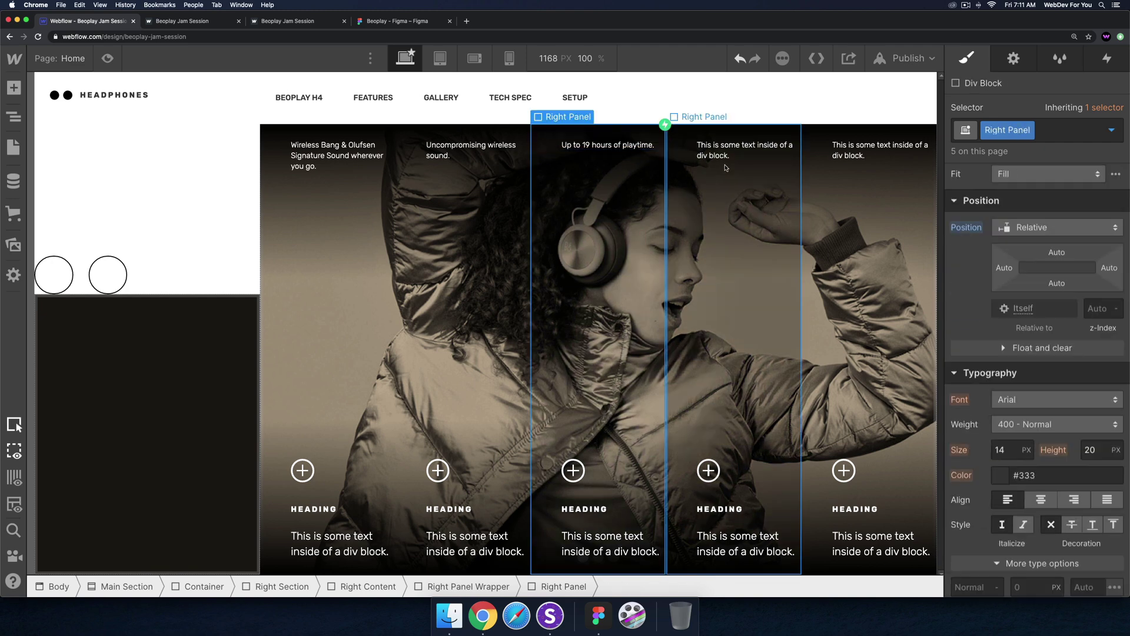
- Switch to the Figma design and copy the fourth feature's caption "Looks as good as it sounds." from its CSS code comment
{"action": "left_click", "coordinate": [397, 20]}
{"action": "double_click", "coordinate": [741, 187]}
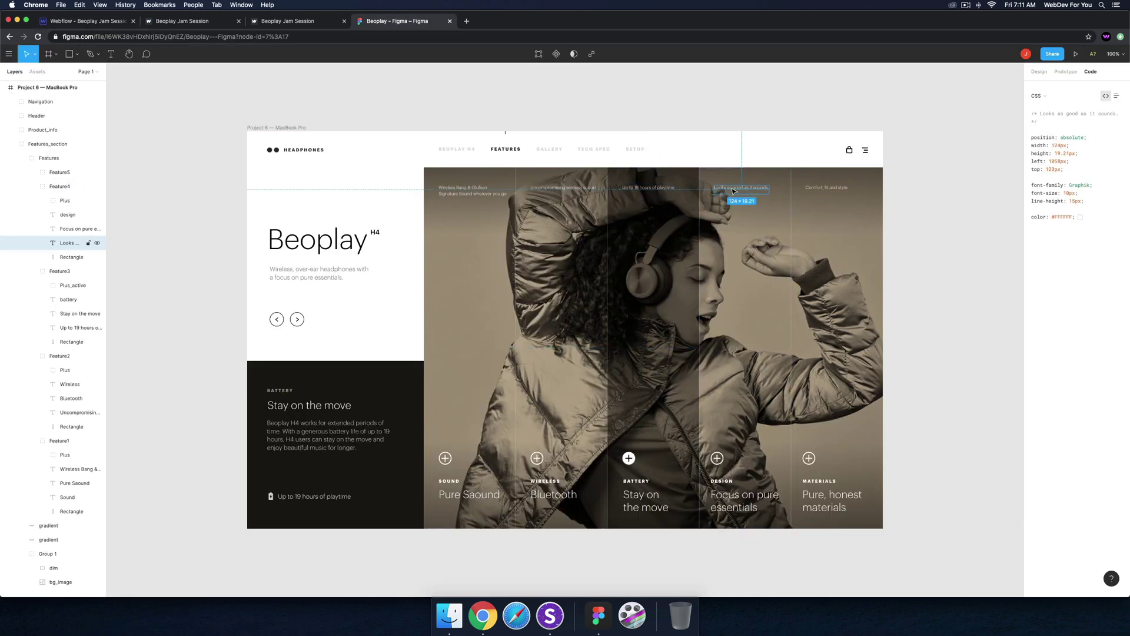
{"action": "left_click", "coordinate": [944, 185]}
{"action": "left_click_drag", "start_coordinate": [1041, 112], "coordinate": [1112, 114]}
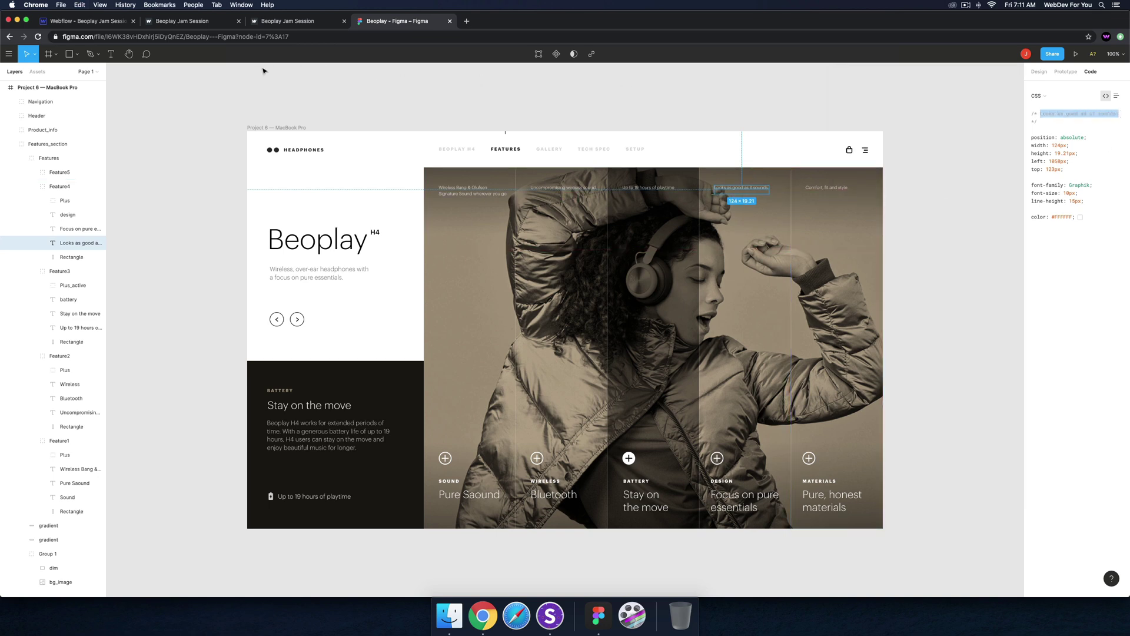
- Switch back to Webflow and replace the fourth panel's top placeholder text with "Looks as good as it sounds."
{"action": "left_click", "coordinate": [83, 20]}
{"action": "double_click", "coordinate": [730, 155]}
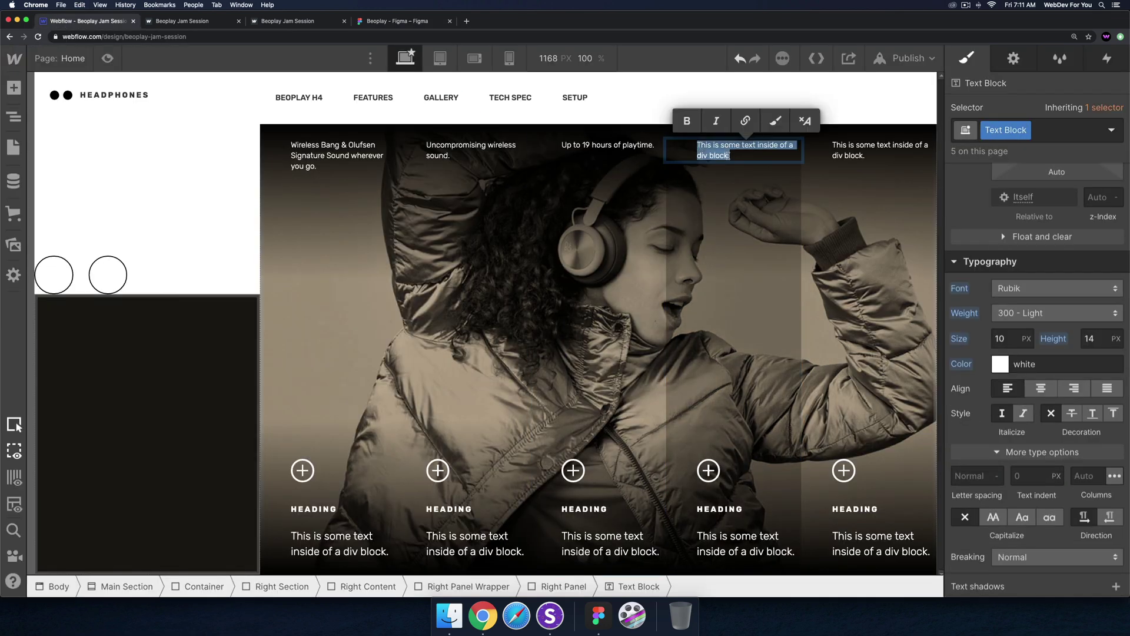
{"action": "type", "text": "Looks as good as it sounds."}
{"action": "key", "text": "Escape"}
{"action": "key", "text": "Escape"}
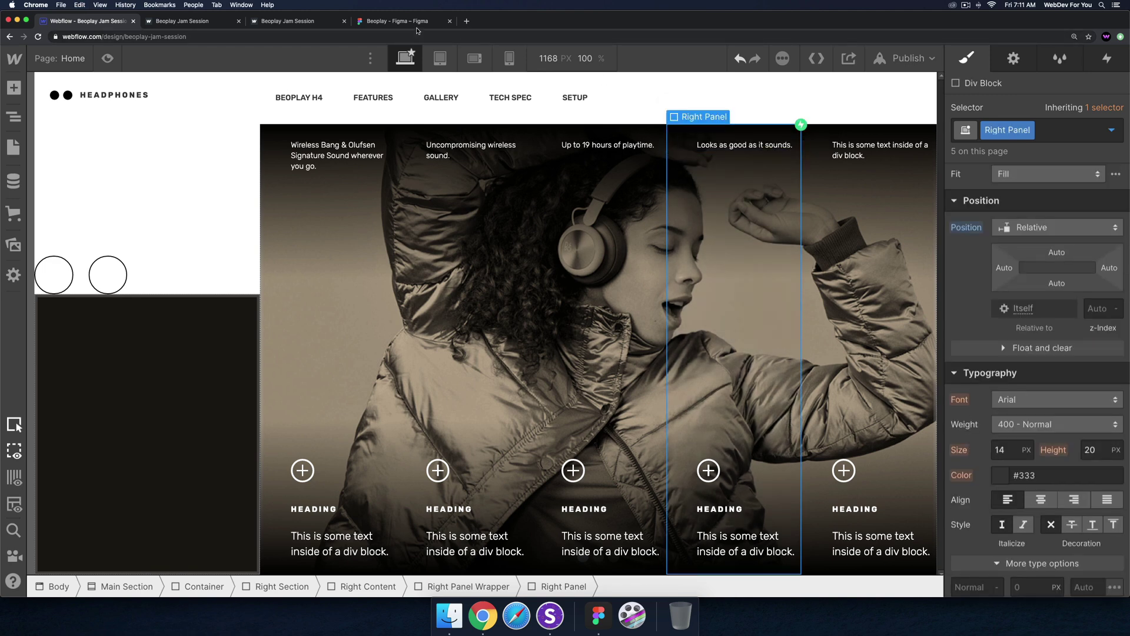
- Switch to the Figma design and copy the fifth feature's caption "Comfort, fit and style." from its CSS code comment
{"action": "left_click", "coordinate": [415, 22]}
{"action": "left_click", "coordinate": [822, 187]}
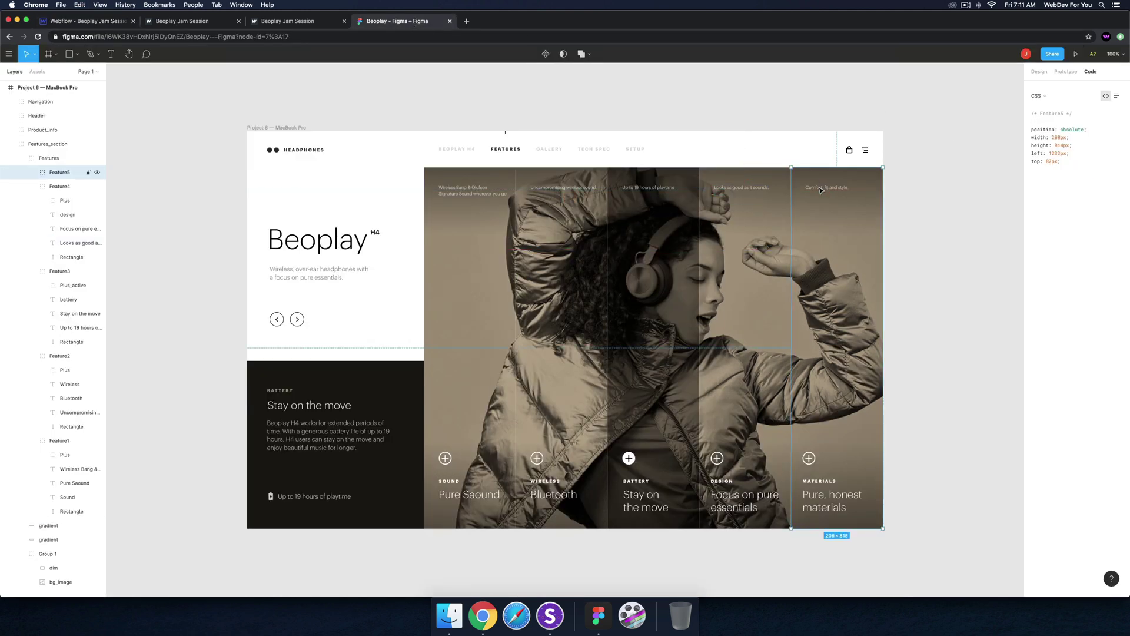
{"action": "left_click", "coordinate": [824, 189]}
{"action": "left_click_drag", "start_coordinate": [1040, 113], "coordinate": [1099, 111]}
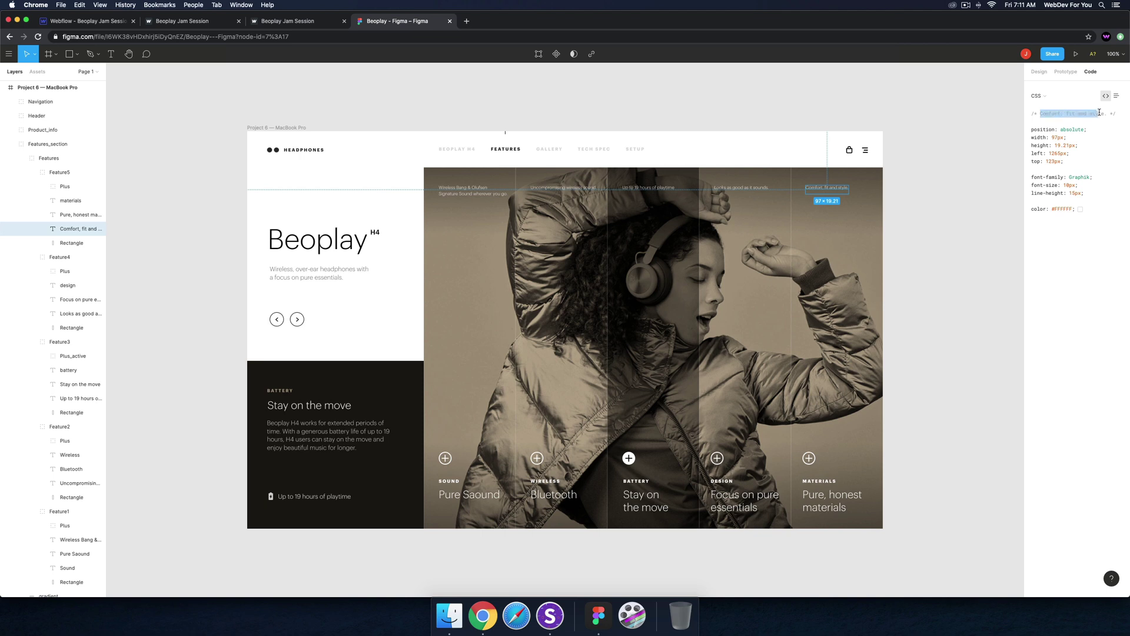
- Switch back to Webflow and replace the fifth panel's top placeholder text with "Comfort, fit and style."
{"action": "left_click", "coordinate": [94, 21]}
{"action": "double_click", "coordinate": [848, 155]}
{"action": "type", "text": "Comfort, fit and style."}
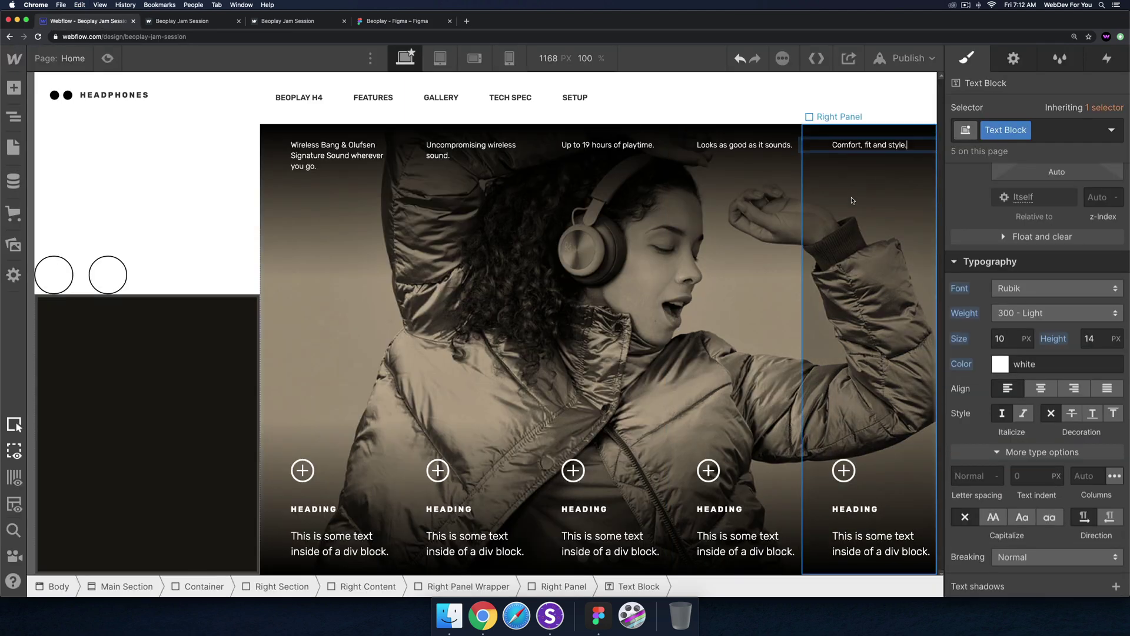
{"action": "left_click", "coordinate": [870, 186]}
- Check the feature headings in Figma, and in Webflow change the first panel's heading to "Sound" and the second's to "Wireless"
{"action": "left_click", "coordinate": [442, 19]}
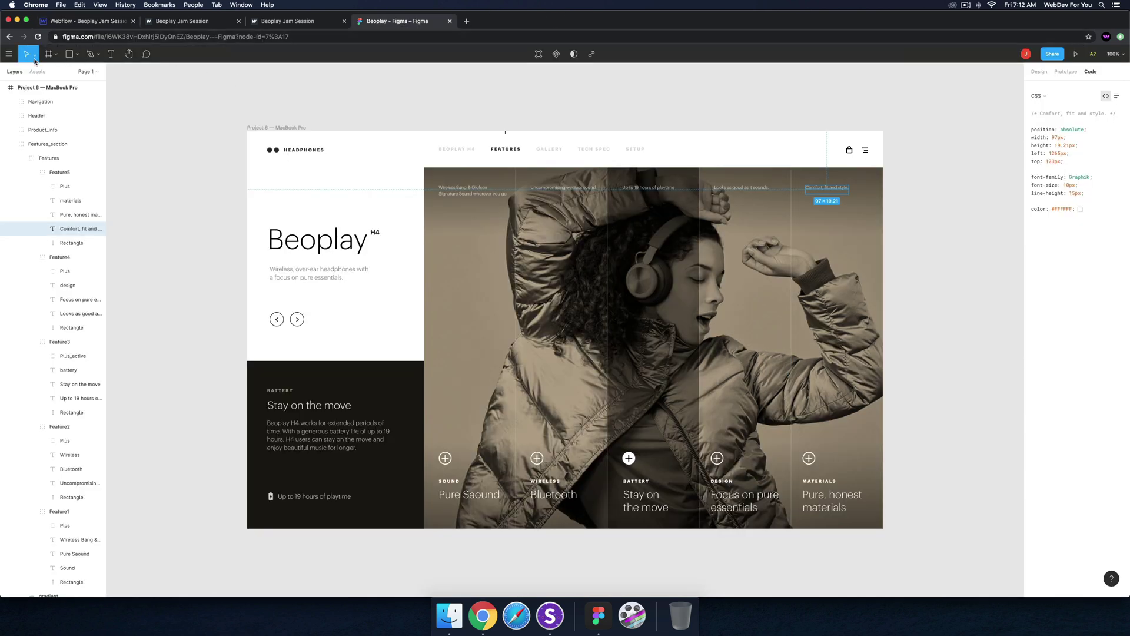
{"action": "left_click", "coordinate": [65, 21]}
{"action": "double_click", "coordinate": [316, 508]}
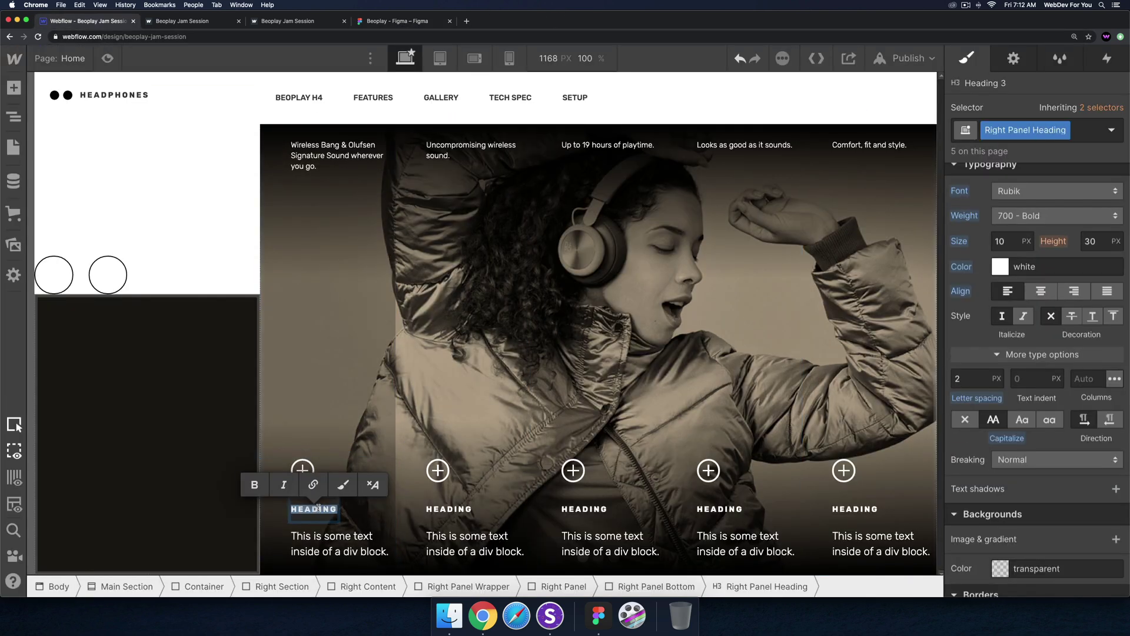
{"action": "type", "text": "Sound"}
{"action": "left_click", "coordinate": [448, 509]}
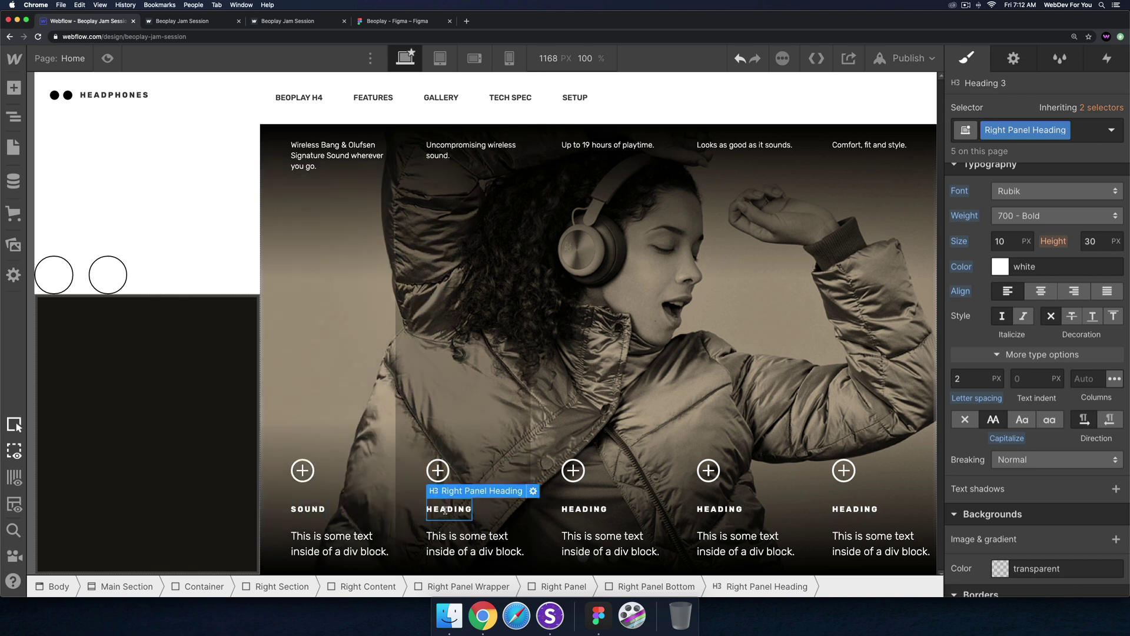
{"action": "double_click", "coordinate": [449, 509]}
{"action": "type", "text": "Wirle"}
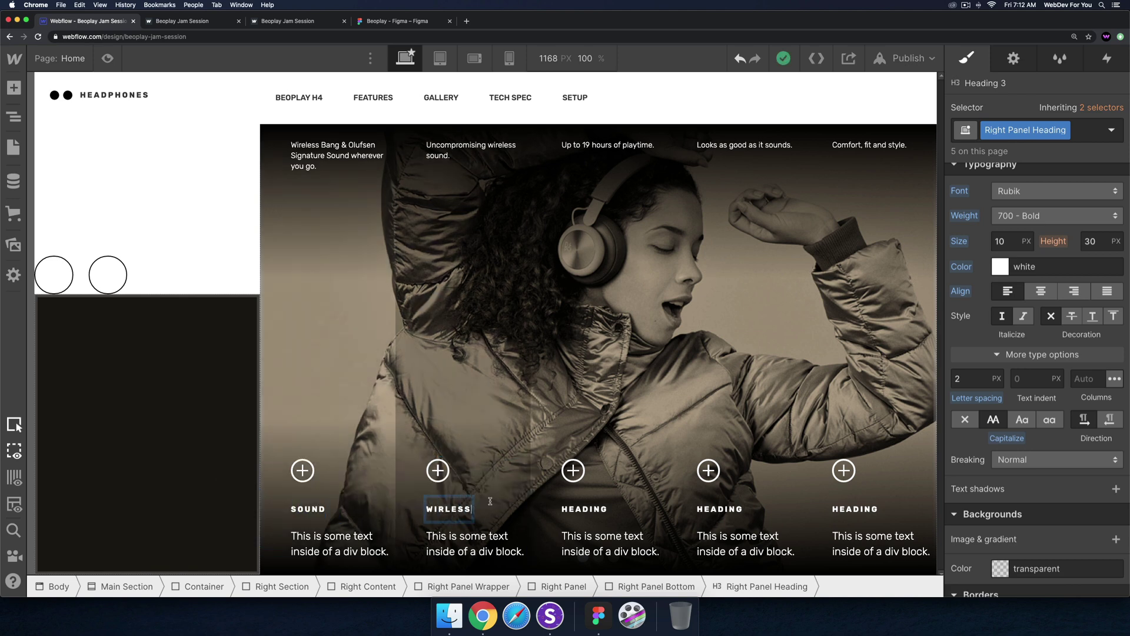
{"action": "key", "text": "Escape"}
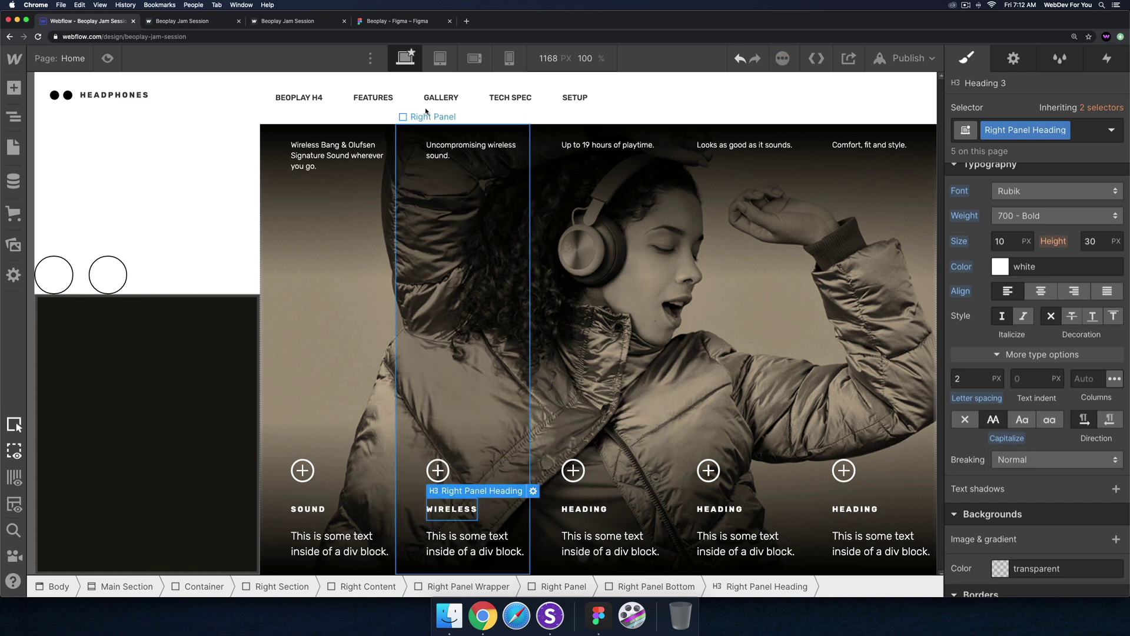
- Check the Figma design again and change the third panel's heading in Webflow to "BATTERY"
{"action": "left_click", "coordinate": [377, 26]}
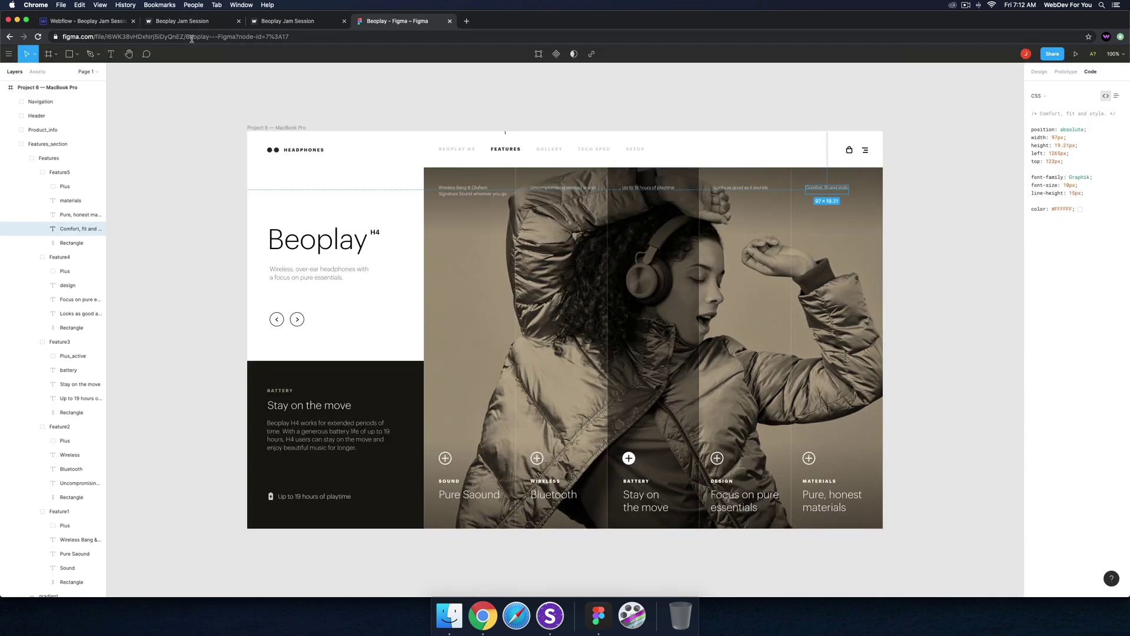
{"action": "left_click", "coordinate": [82, 21]}
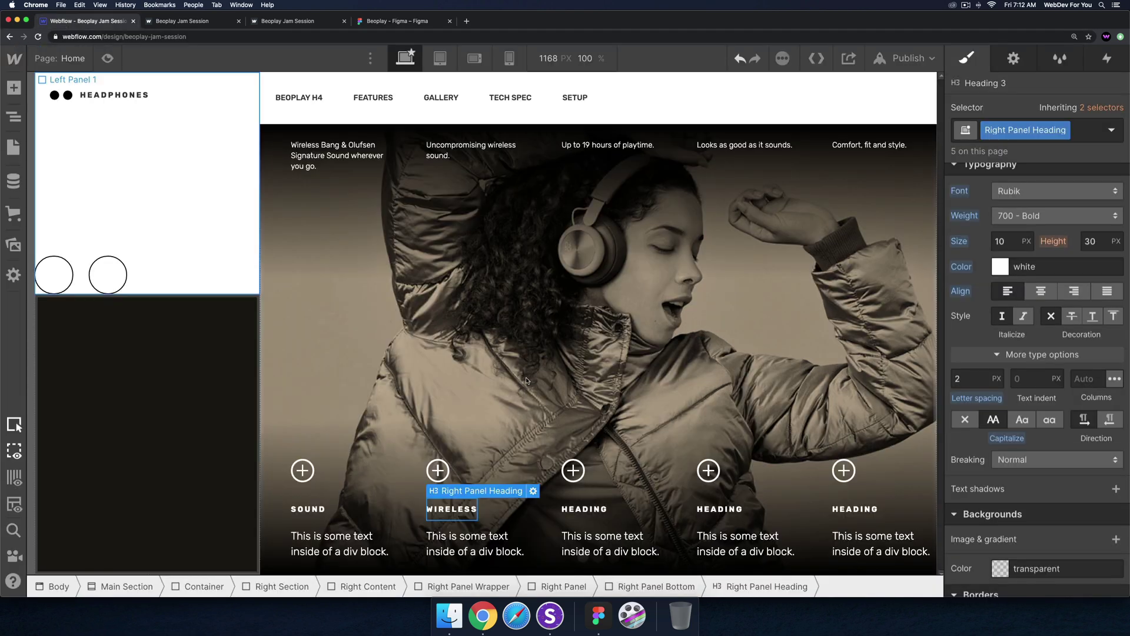
{"action": "double_click", "coordinate": [581, 510]}
{"action": "double_click", "coordinate": [581, 510]}
{"action": "type", "text": "BA"}
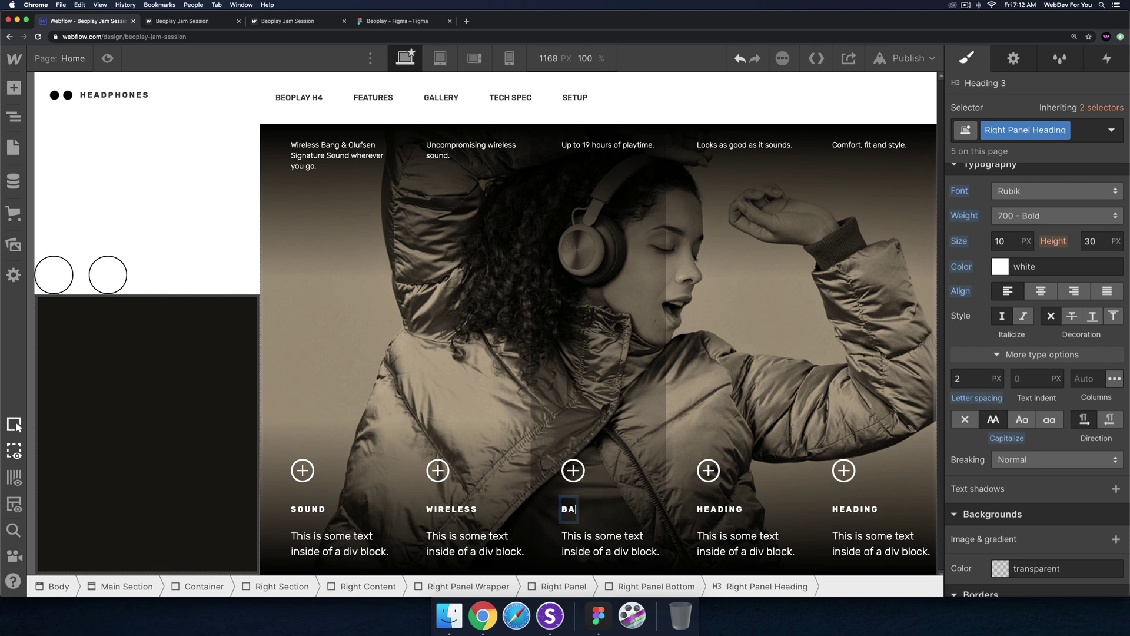
{"action": "type", "text": "TTERY"}
- Change the fourth panel's heading to "Design" and the fifth panel's heading to "Materials"
{"action": "double_click", "coordinate": [728, 511]}
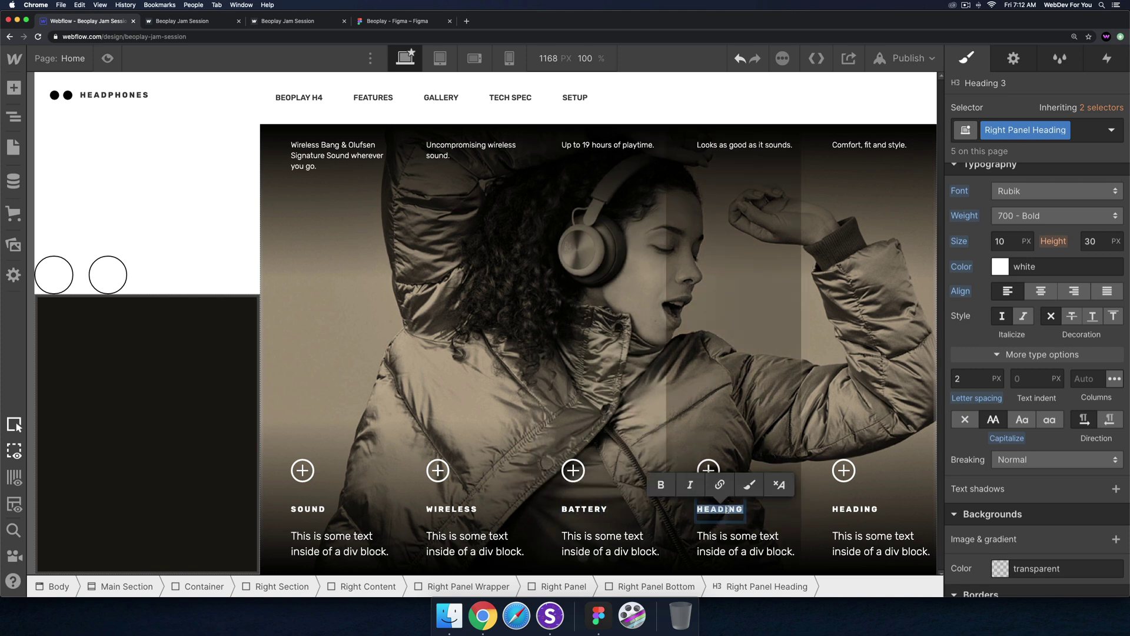
{"action": "type", "text": "Desi"}
{"action": "double_click", "coordinate": [854, 509]}
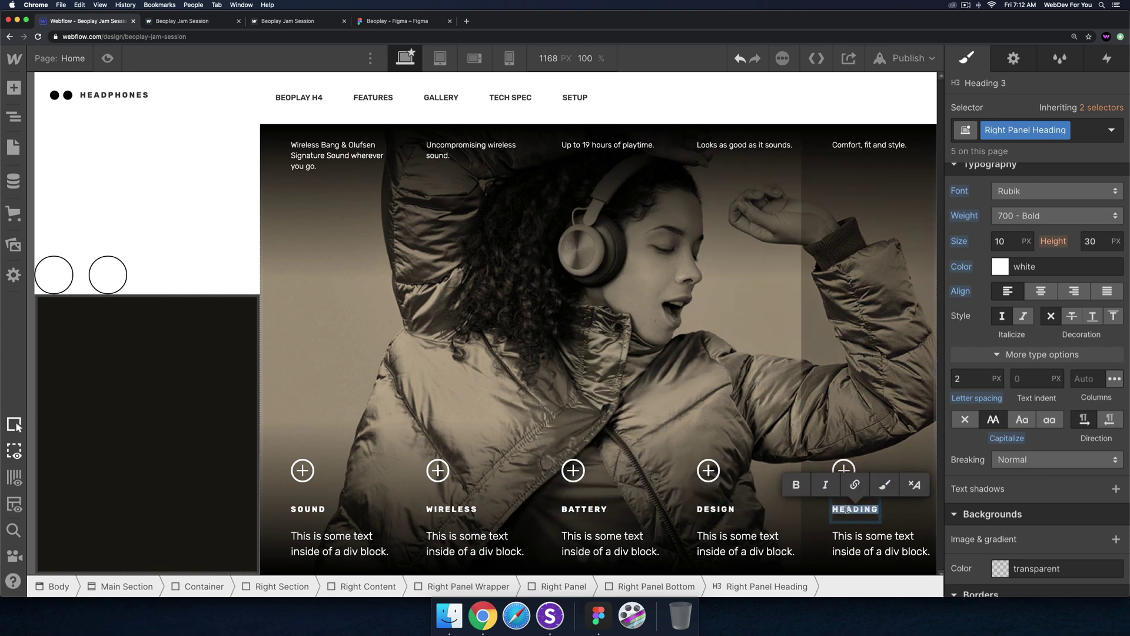
{"action": "type", "text": "Materials"}
{"action": "left_click", "coordinate": [733, 488]}
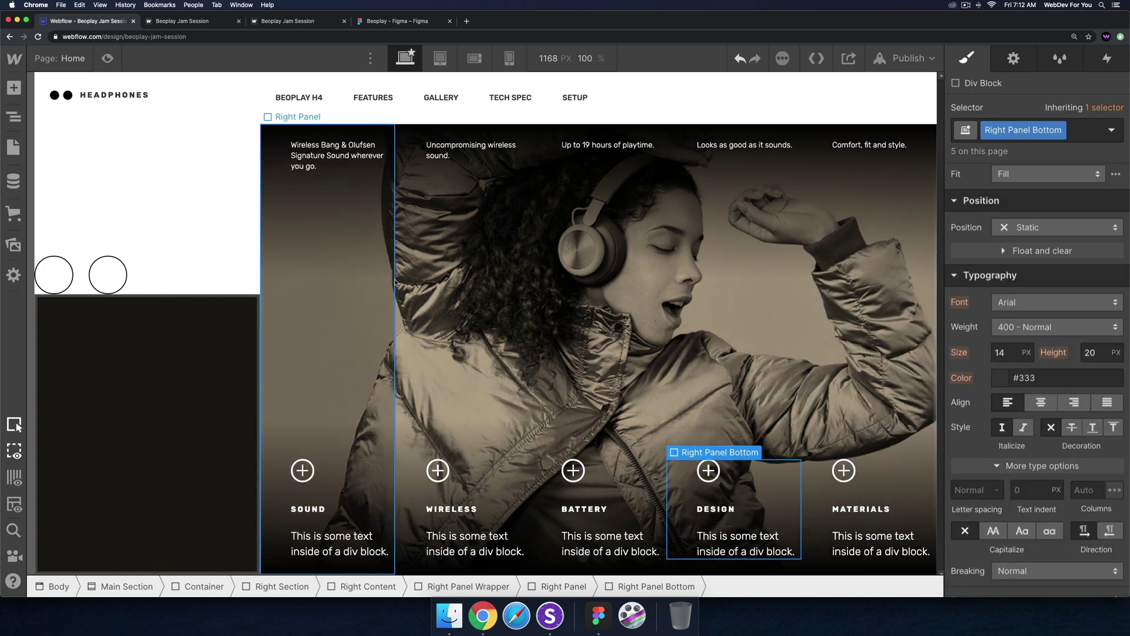
- Publish the site to the selected webflow.io domain and open the live page to review it
{"action": "left_click", "coordinate": [906, 58]}
{"action": "left_click", "coordinate": [848, 249]}
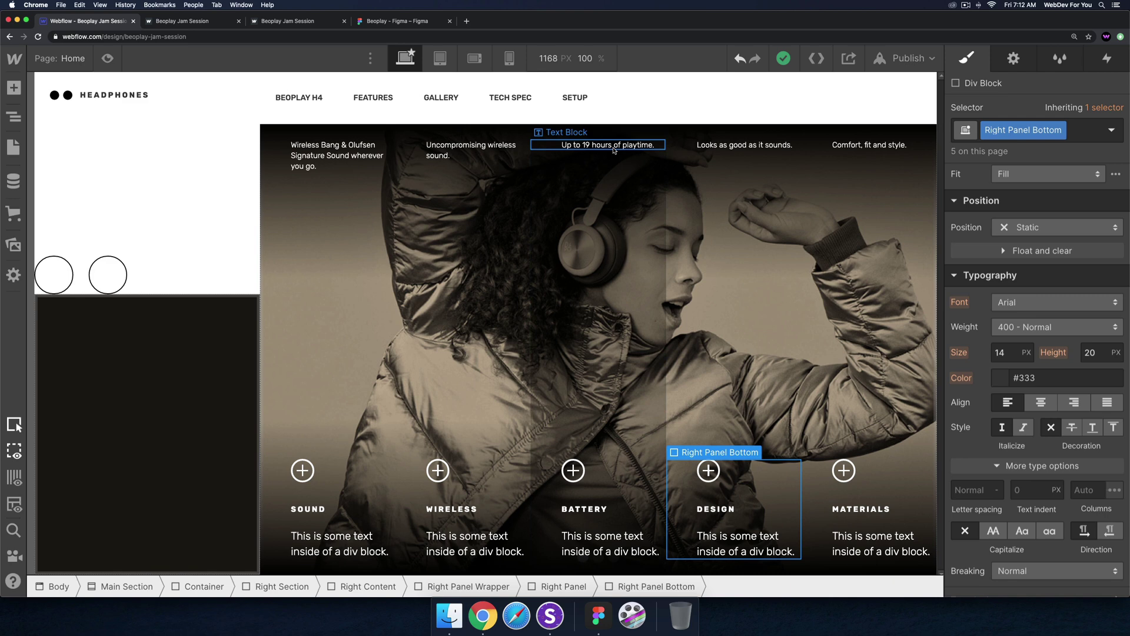
{"action": "key", "text": "super+minus"}
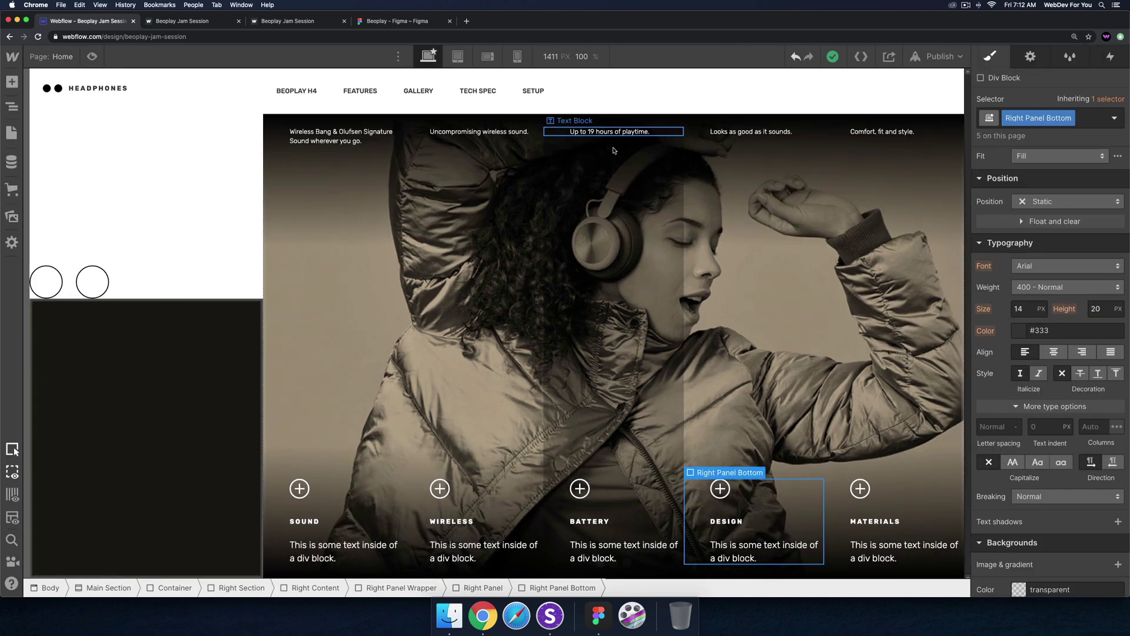
{"action": "key", "text": "super+equal"}
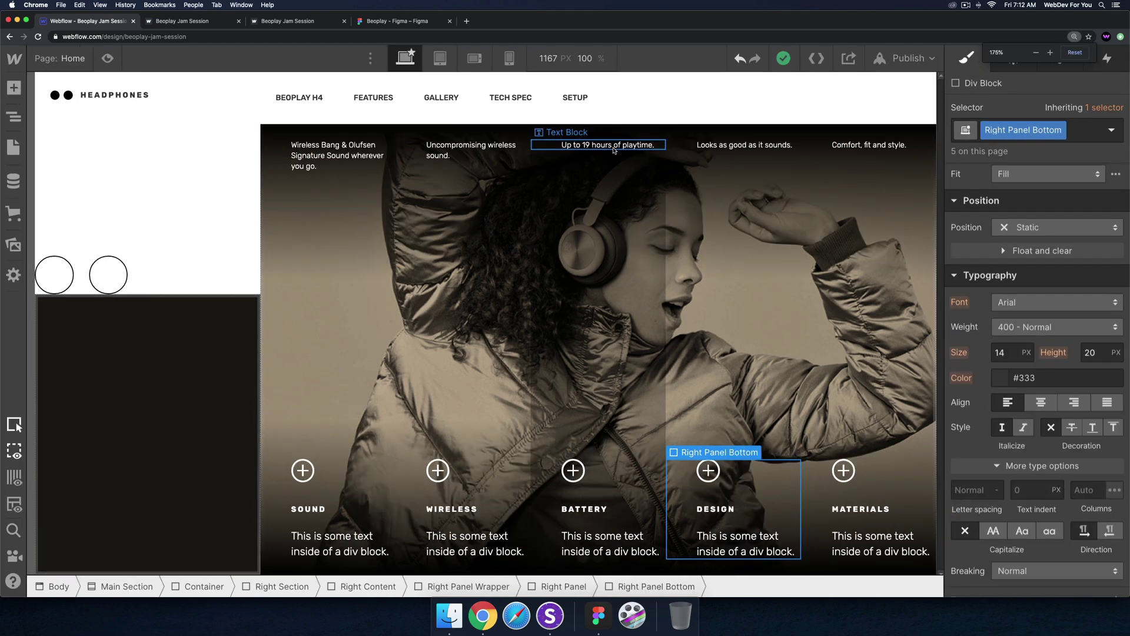
{"action": "key", "text": "super+minus"}
{"action": "key", "text": "super+minus"}
{"action": "left_click", "coordinate": [901, 57]}
{"action": "left_click", "coordinate": [905, 119]}
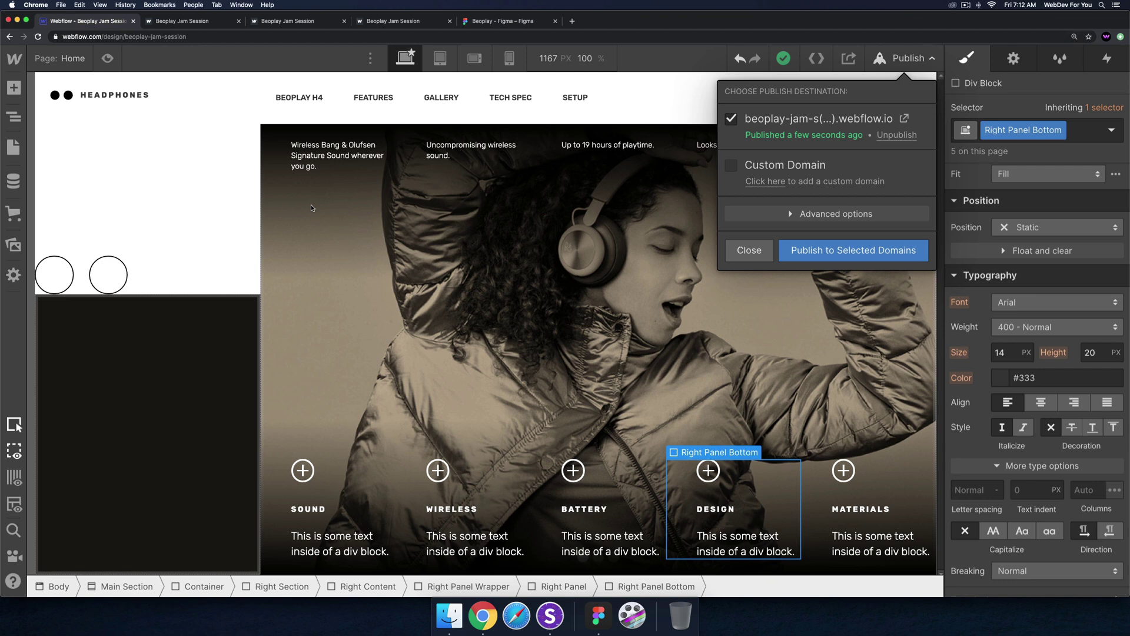
- Back in the Webflow designer, set the Right Panel's hover-state background to black at 40% opacity
{"action": "left_click", "coordinate": [89, 21]}
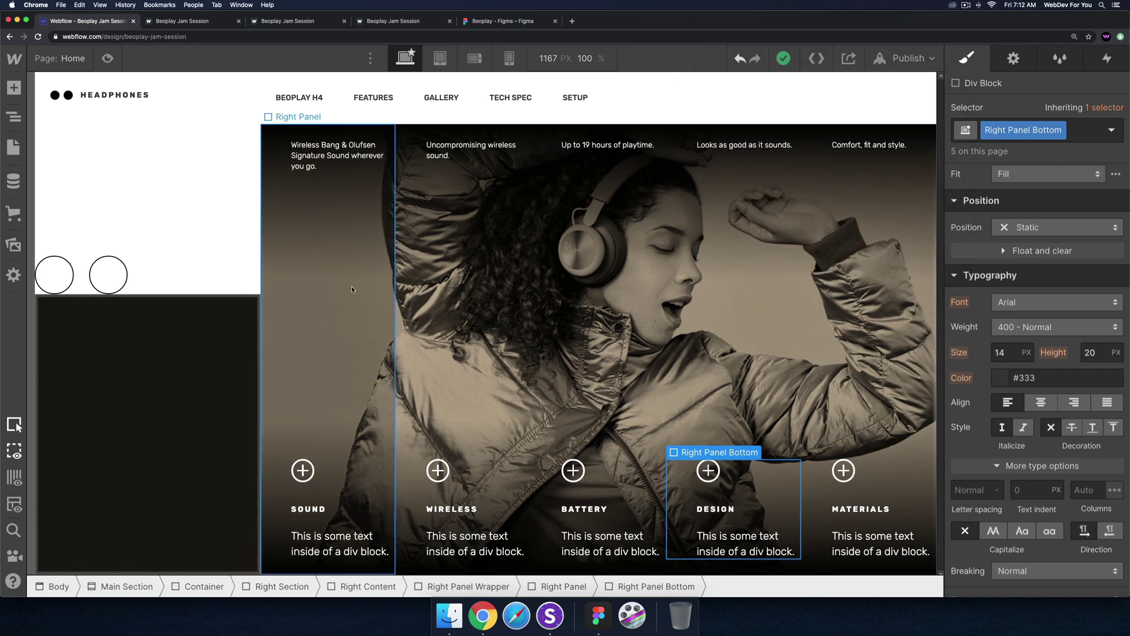
{"action": "left_click", "coordinate": [351, 287]}
{"action": "left_click", "coordinate": [1111, 130]}
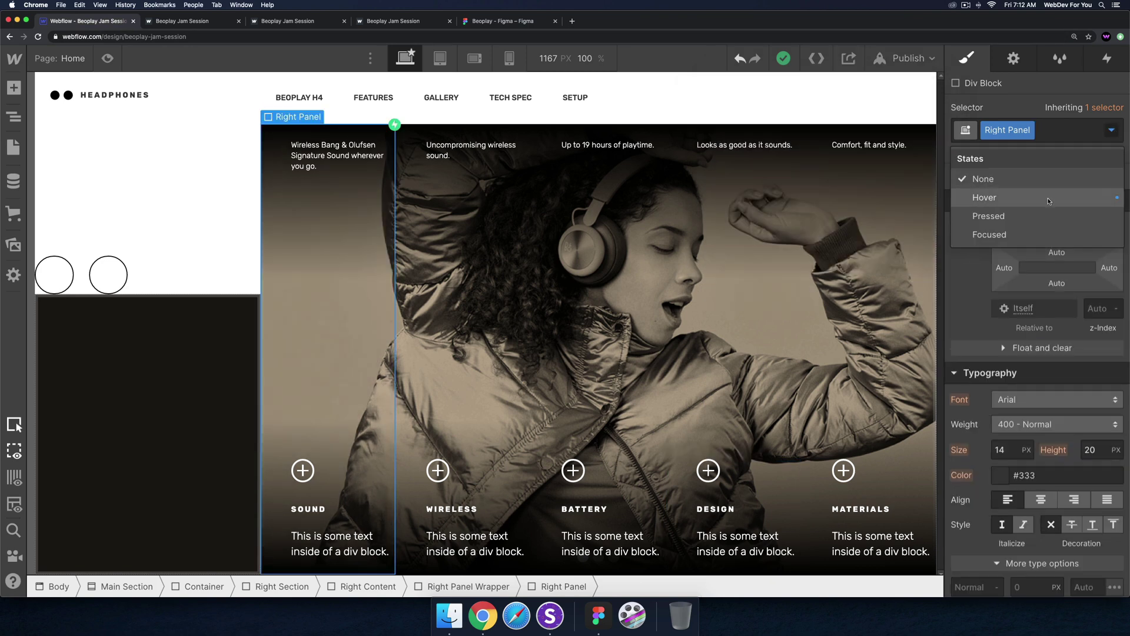
{"action": "left_click", "coordinate": [982, 198]}
{"action": "scroll", "coordinate": [1057, 344], "scroll_direction": "down", "scroll_amount": 10}
{"action": "left_click", "coordinate": [1000, 229]}
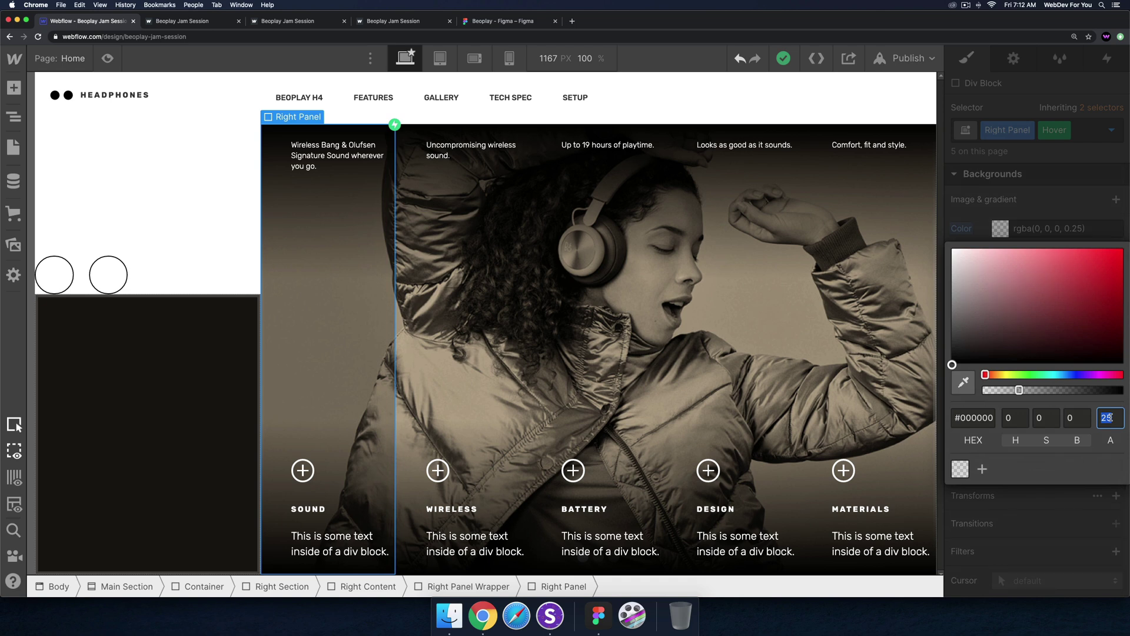
{"action": "type", "text": "40"}
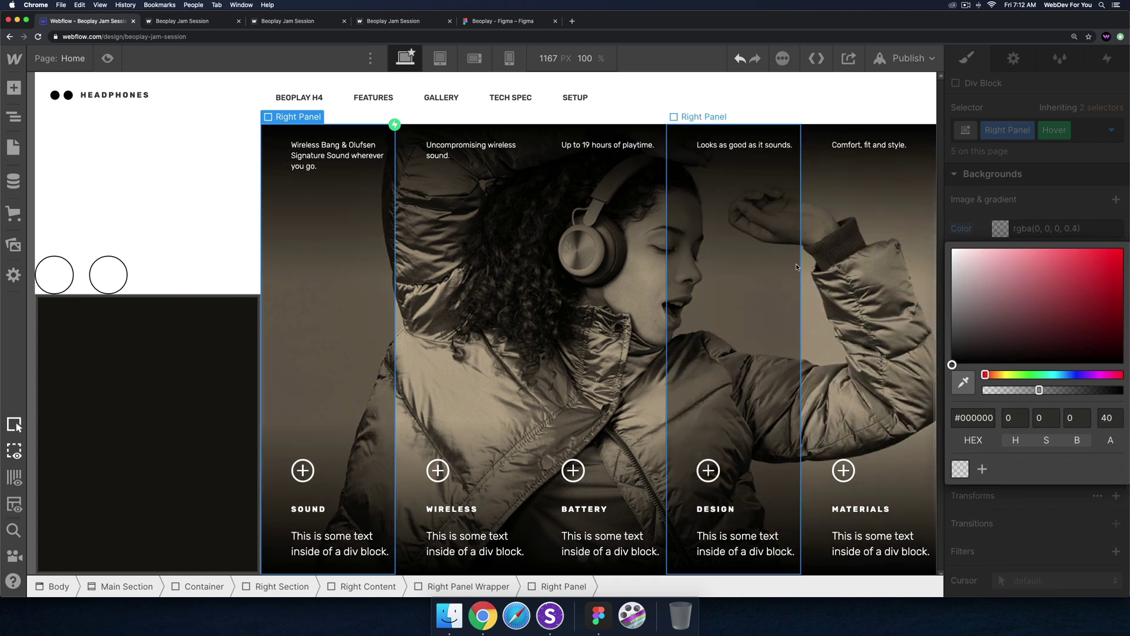
{"action": "left_click", "coordinate": [796, 263]}
- Republish the site to the selected domain with the darker panel hover effect
{"action": "left_click", "coordinate": [906, 58]}
{"action": "left_click", "coordinate": [870, 252]}
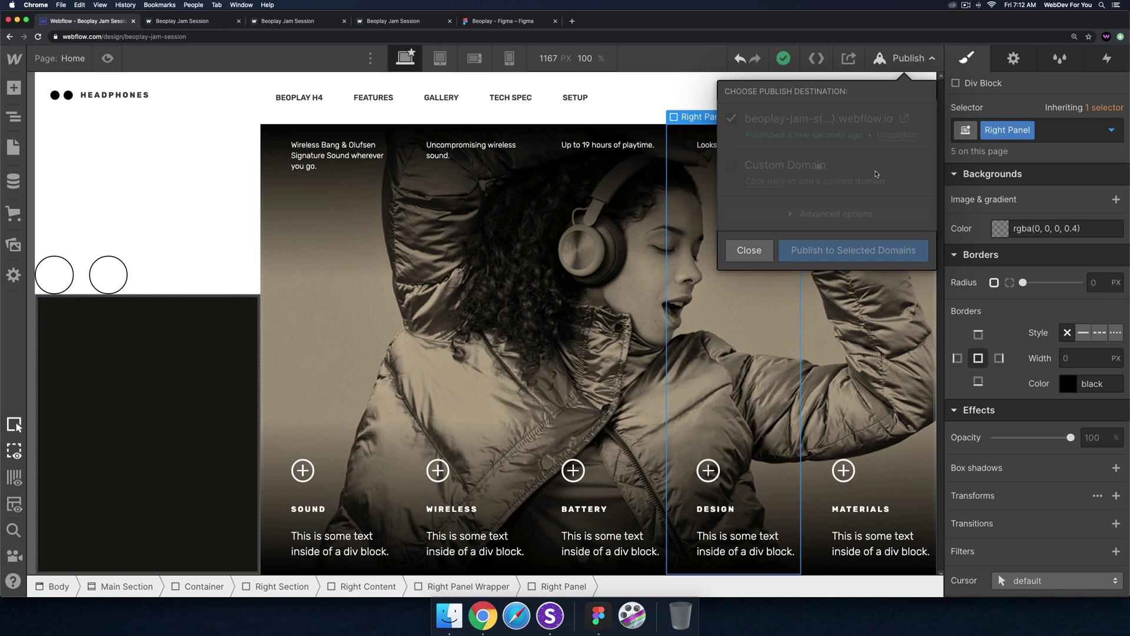
- Open the published site and check the darker hover effect on the feature panels
{"action": "left_click", "coordinate": [903, 120]}
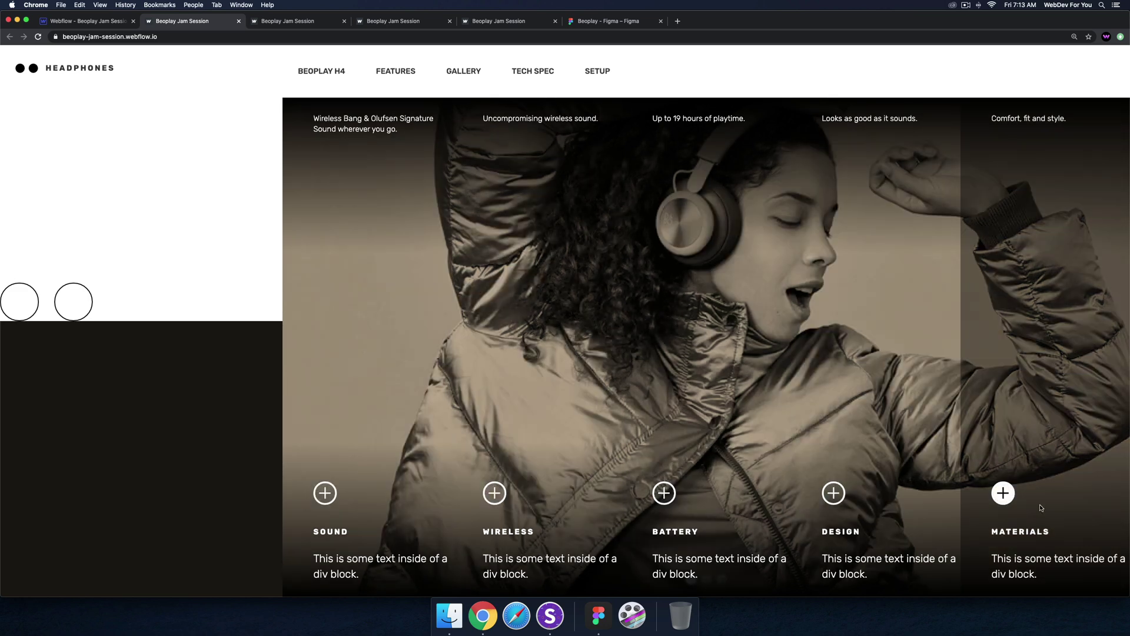
{"action": "left_click", "coordinate": [62, 24]}
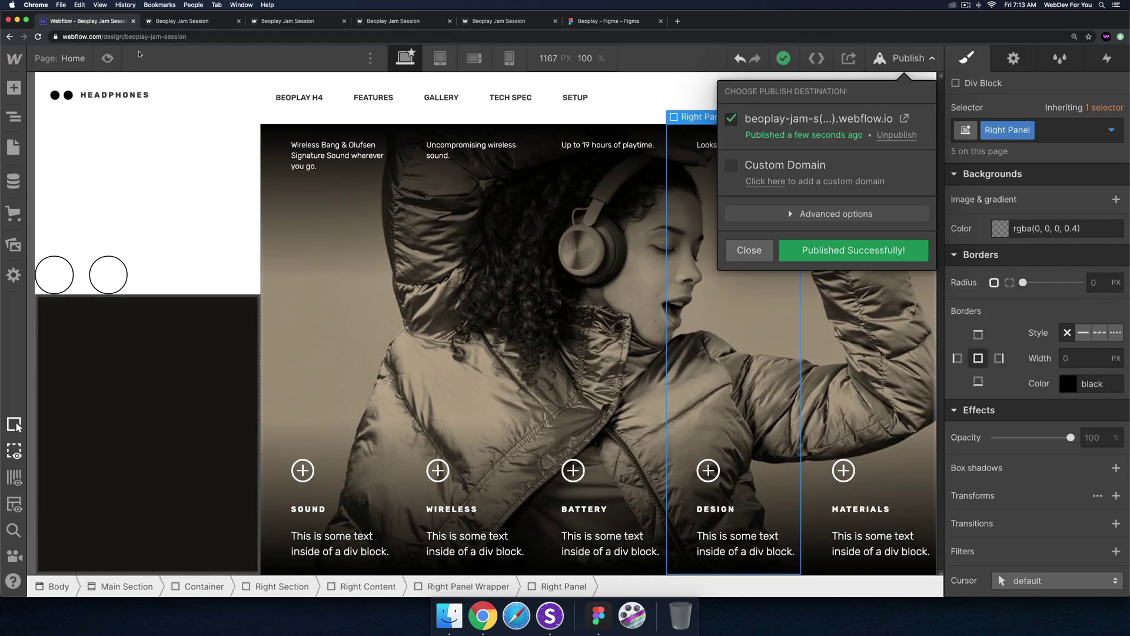
- In the page's element tree, collapse the Right Panel Wrapper and inspect the Slider and wrapper inside Right Content
{"action": "left_click", "coordinate": [13, 116]}
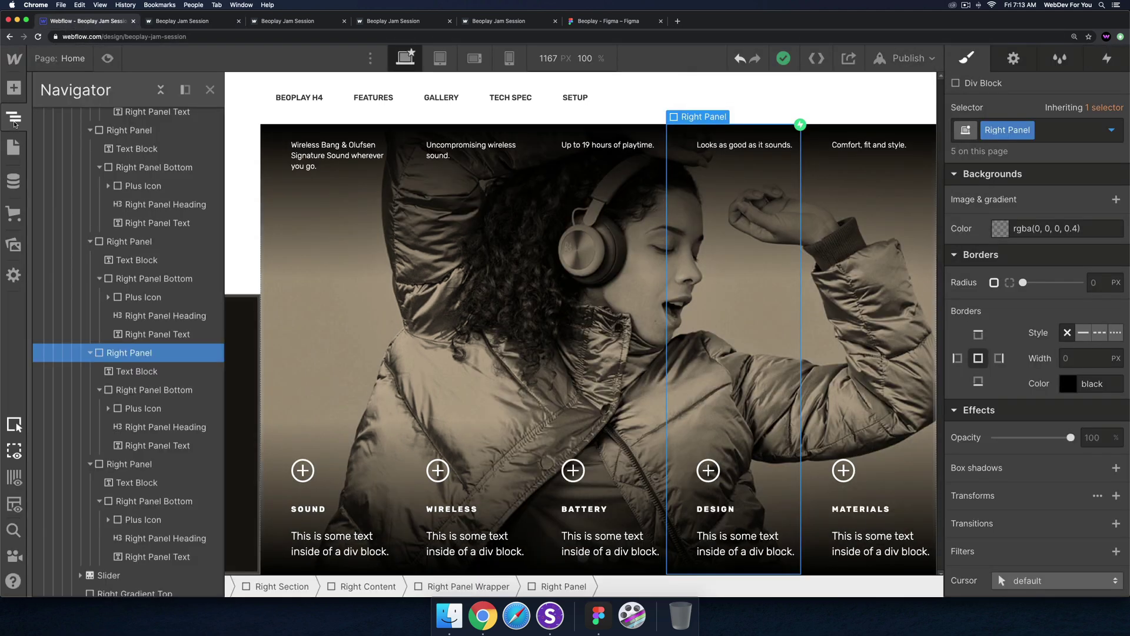
{"action": "scroll", "coordinate": [95, 232], "scroll_direction": "up", "scroll_amount": 3}
{"action": "left_click", "coordinate": [95, 231]}
{"action": "scroll", "coordinate": [94, 232], "scroll_direction": "up", "scroll_amount": 3}
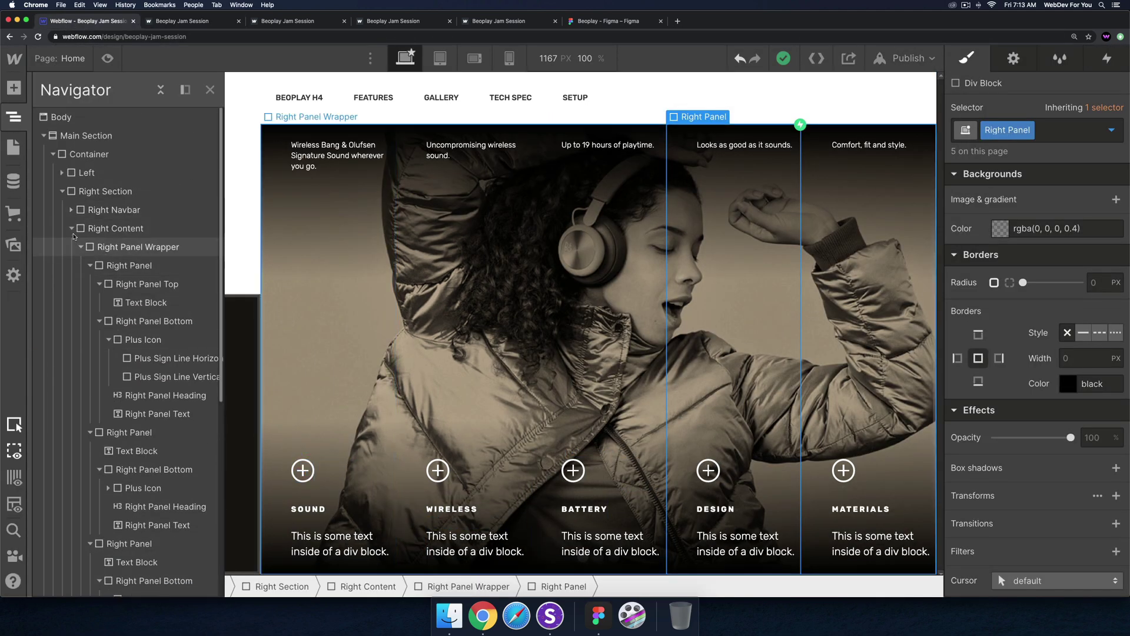
{"action": "left_click", "coordinate": [70, 229]}
{"action": "left_click", "coordinate": [70, 228]}
{"action": "left_click", "coordinate": [80, 247]}
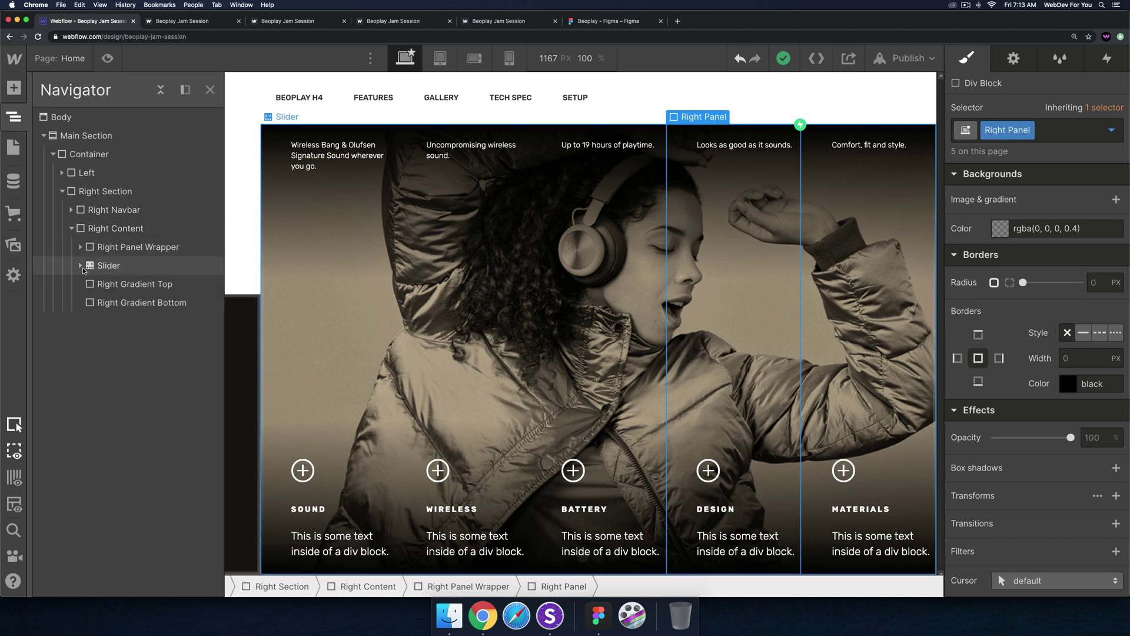
{"action": "left_click", "coordinate": [106, 268]}
{"action": "left_click", "coordinate": [96, 233]}
{"action": "left_click", "coordinate": [98, 263]}
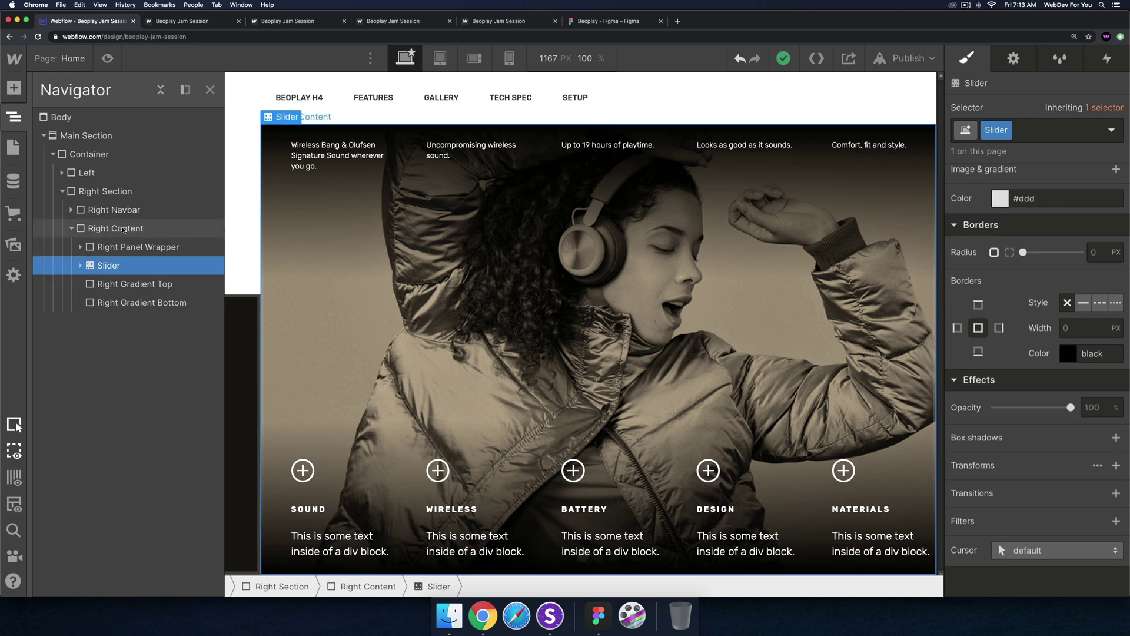
{"action": "left_click", "coordinate": [136, 249]}
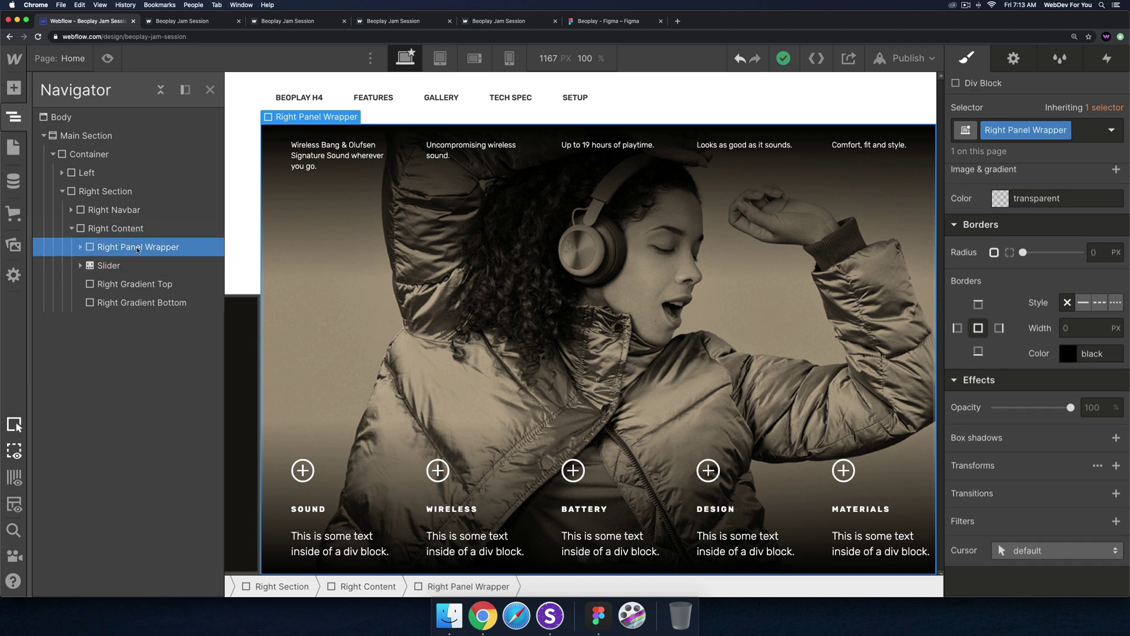
- Expand the Right Panel Wrapper, collapse the five Right Panels inside it, and select the first one
{"action": "left_click", "coordinate": [88, 250]}
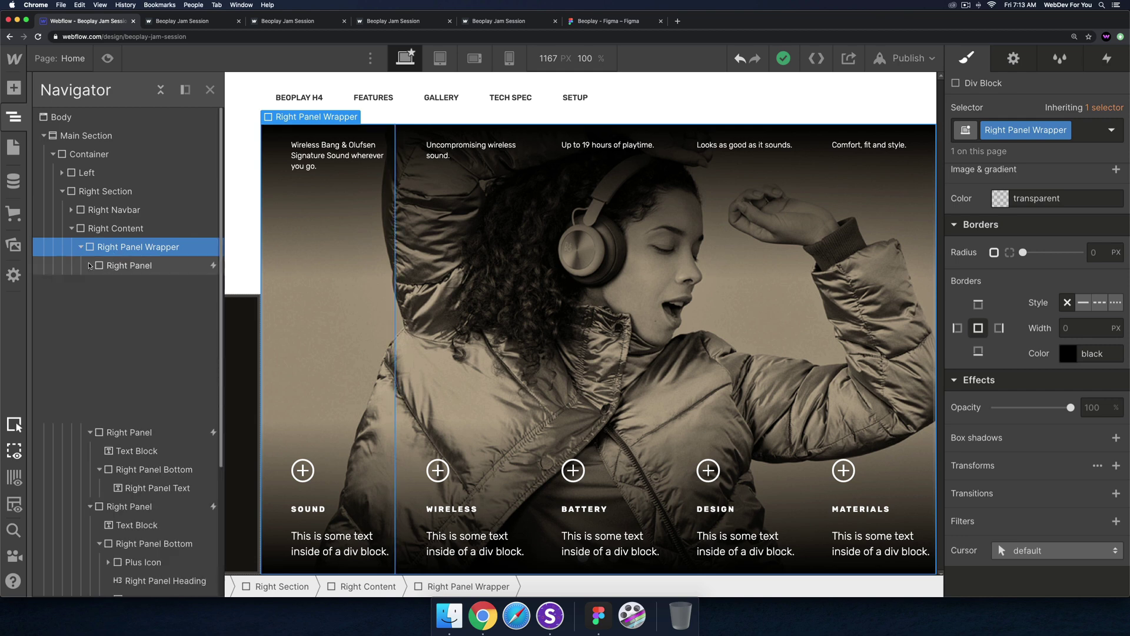
{"action": "left_click", "coordinate": [87, 284]}
{"action": "left_click", "coordinate": [87, 284]}
{"action": "left_click", "coordinate": [100, 302]}
{"action": "left_click", "coordinate": [90, 302]}
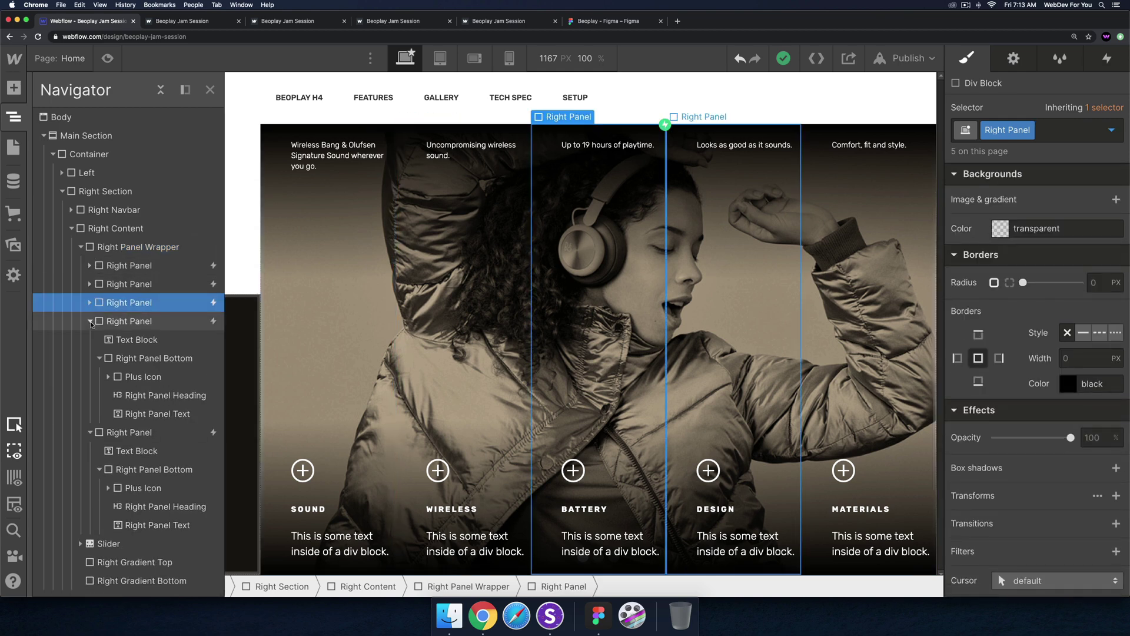
{"action": "left_click", "coordinate": [90, 320]}
{"action": "left_click", "coordinate": [93, 340]}
{"action": "left_click", "coordinate": [147, 265]}
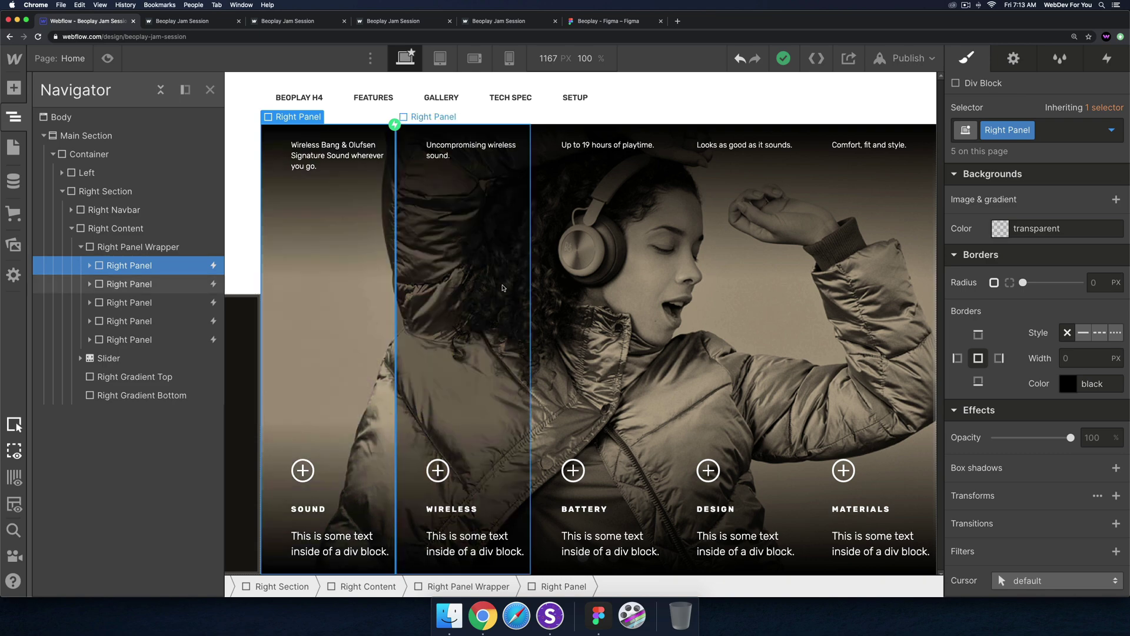
- Close the element tree and test the slider's circle controls on the latest live page, returning to the Webflow designer
{"action": "key", "text": "z"}
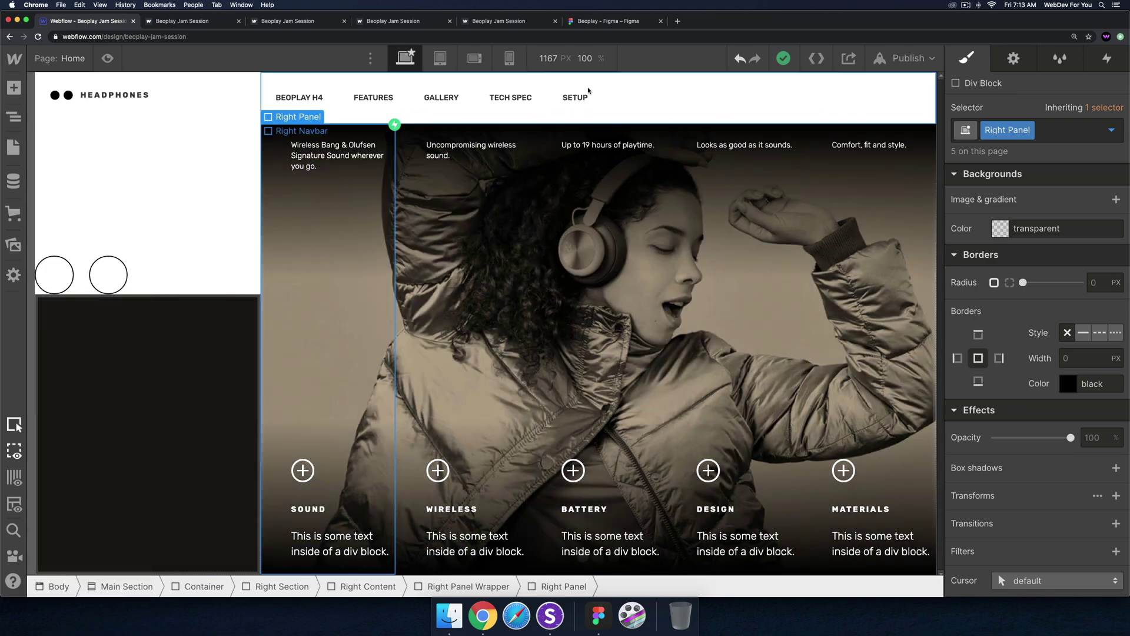
{"action": "left_click", "coordinate": [587, 22]}
{"action": "left_click", "coordinate": [468, 22]}
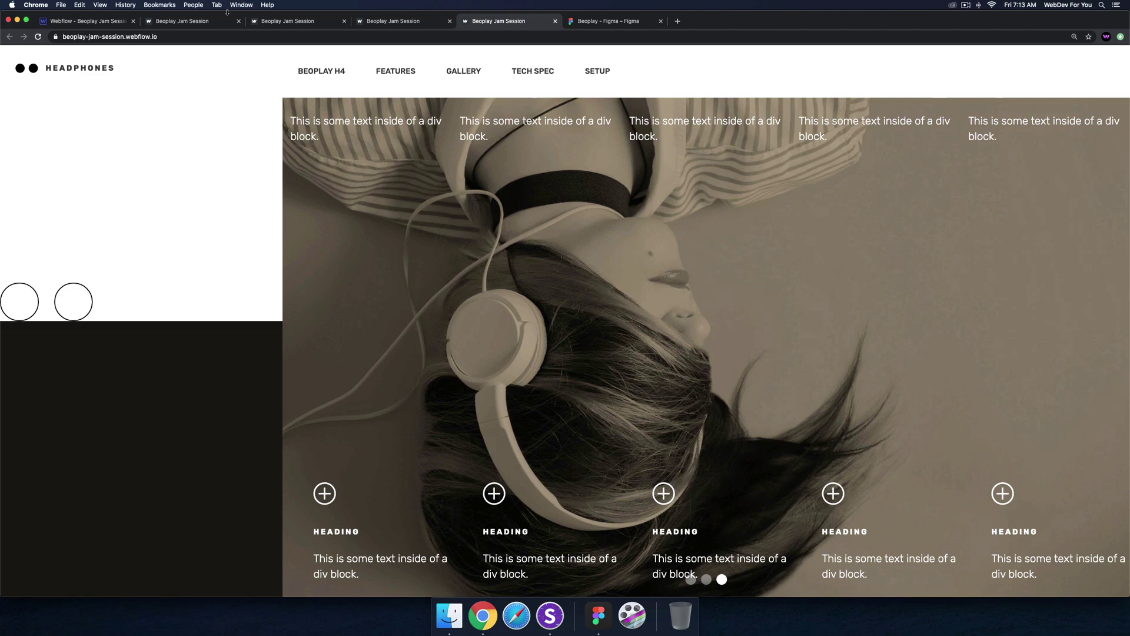
{"action": "left_click", "coordinate": [212, 26]}
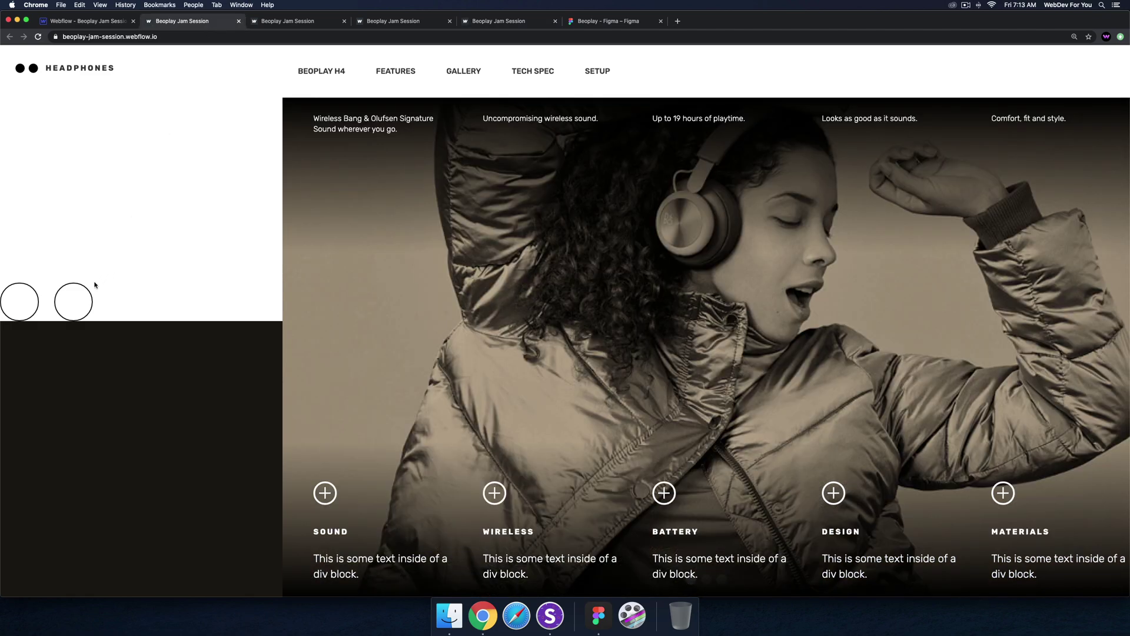
{"action": "left_click", "coordinate": [72, 303]}
{"action": "left_click", "coordinate": [80, 305]}
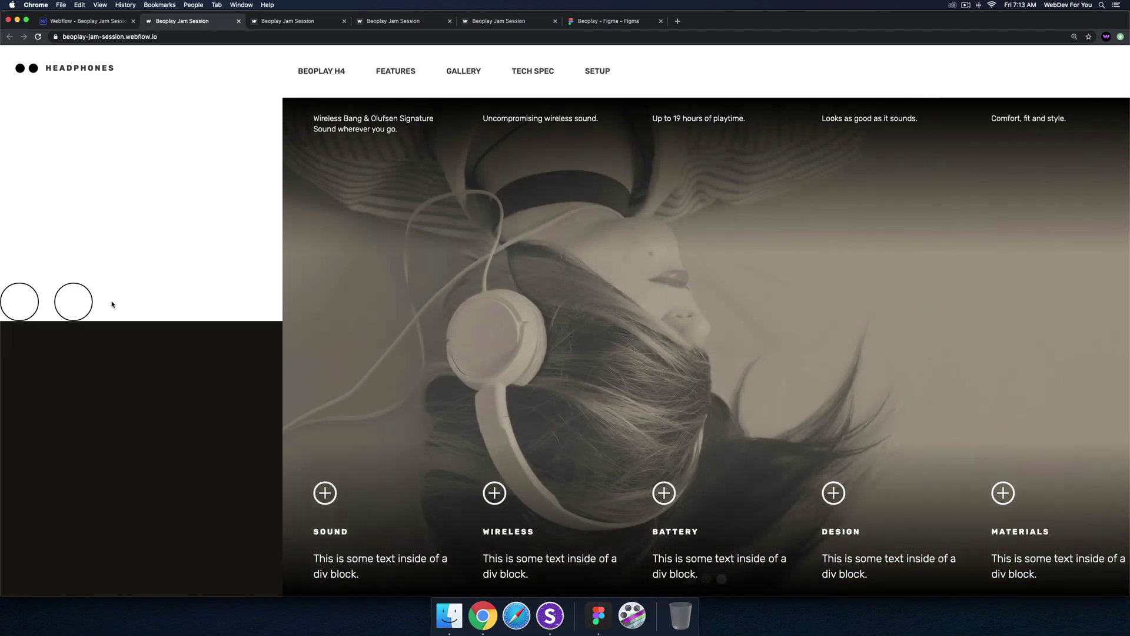
{"action": "left_click", "coordinate": [93, 24]}
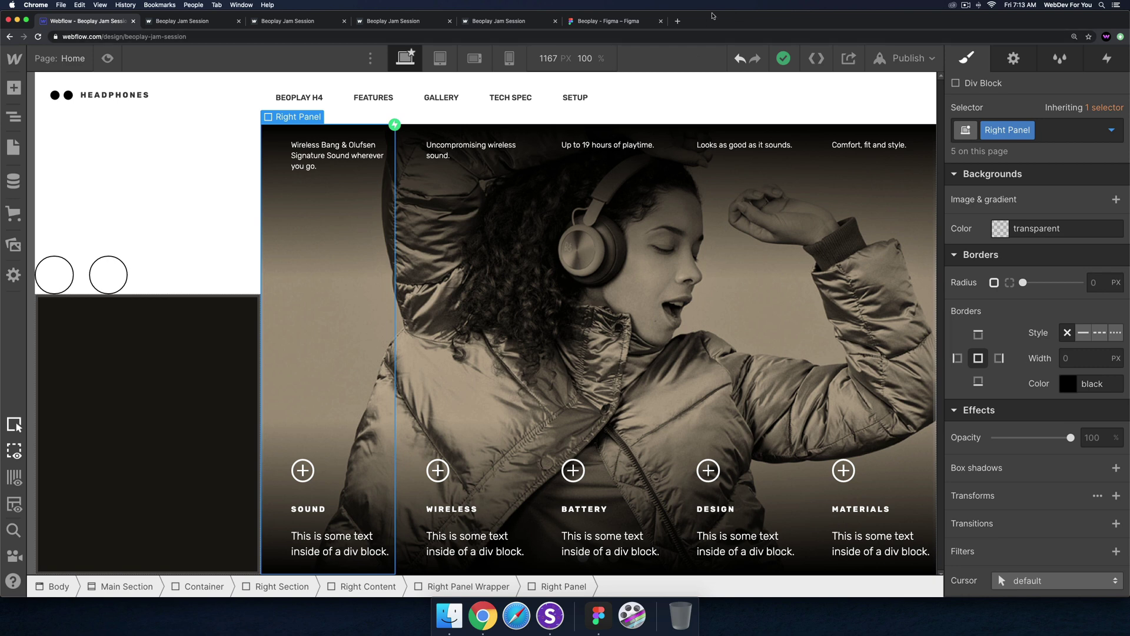
- Open the WebDev For You store page on Gumroad in a new browser tab
{"action": "left_click", "coordinate": [678, 21]}
{"action": "type", "text": "web"}
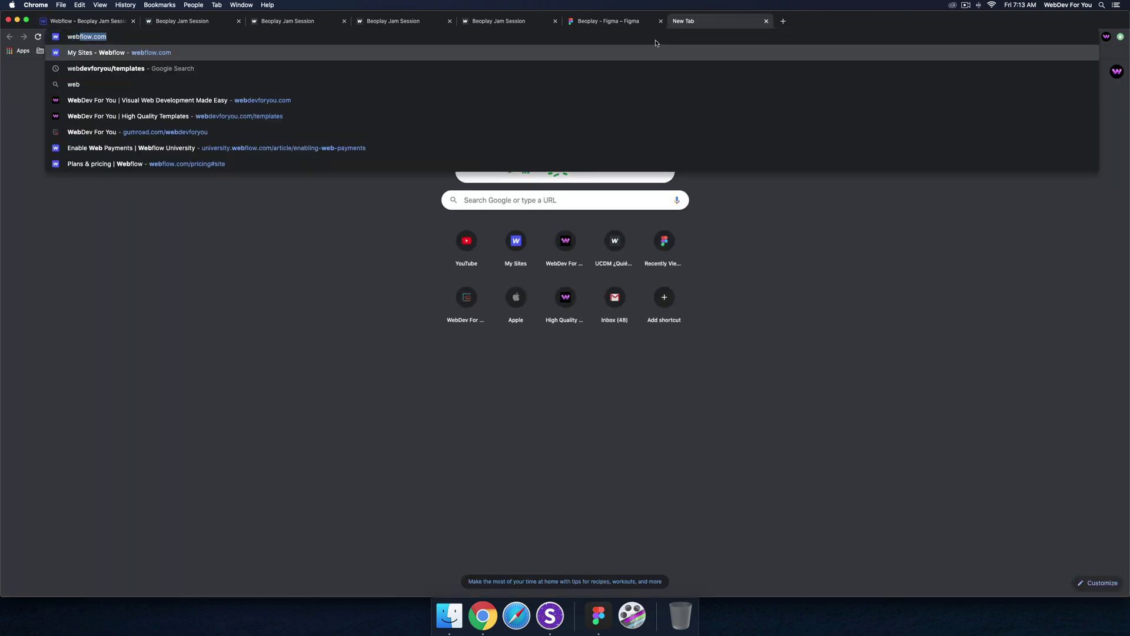
{"action": "type", "text": "="}
{"action": "key", "text": "BackSpace"}
{"action": "key", "text": "super+a"}
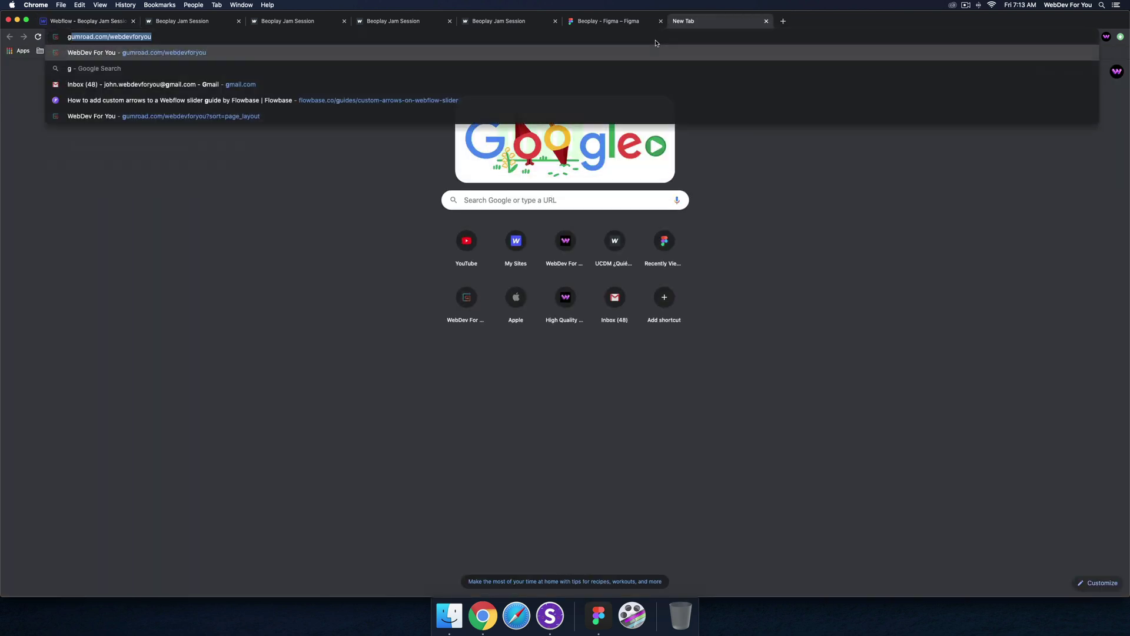
{"action": "type", "text": "gum"}
{"action": "key", "text": "Return"}
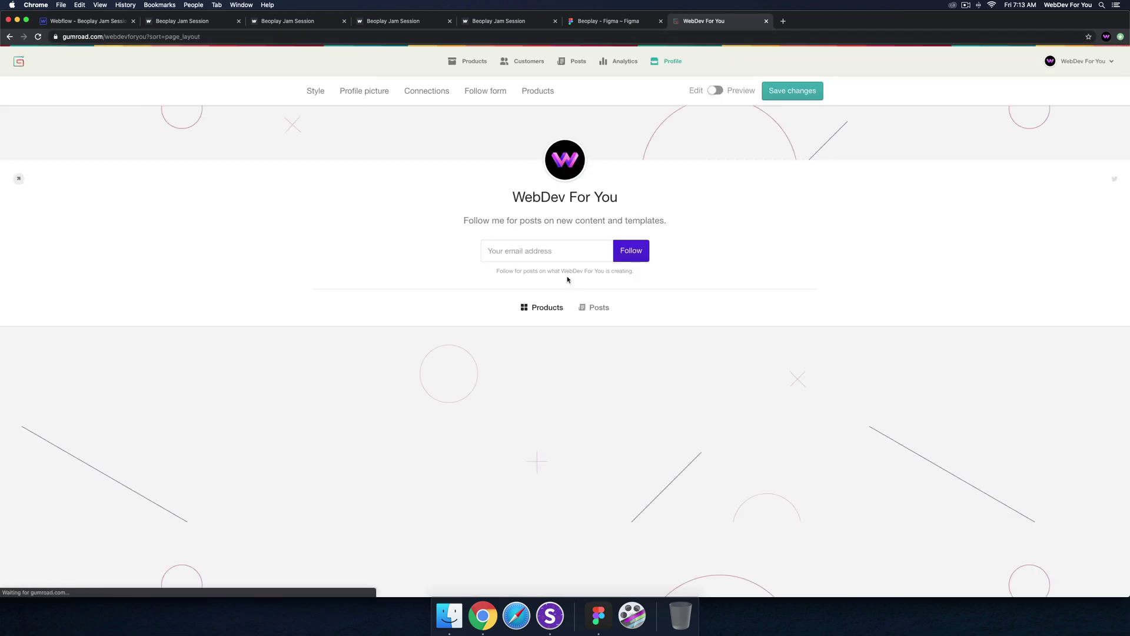
- Browse the store's Webflow templates and open the live preview of the "Mint of Creativity" portfolio template
{"action": "scroll", "coordinate": [532, 275], "scroll_direction": "down", "scroll_amount": 3}
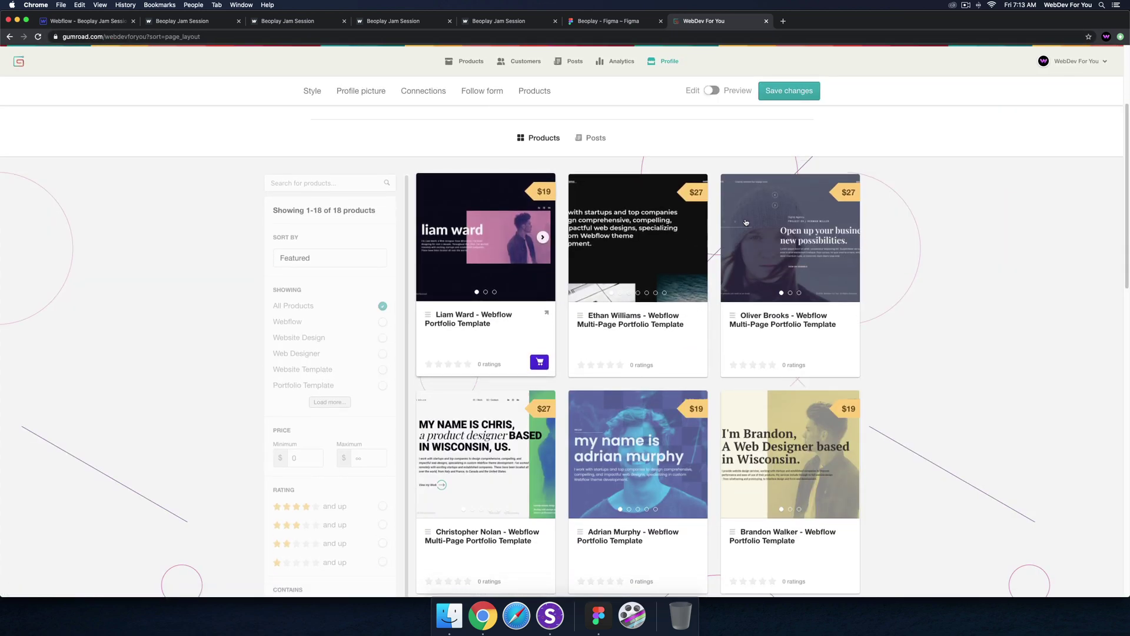
{"action": "scroll", "coordinate": [597, 407], "scroll_direction": "down", "scroll_amount": 2}
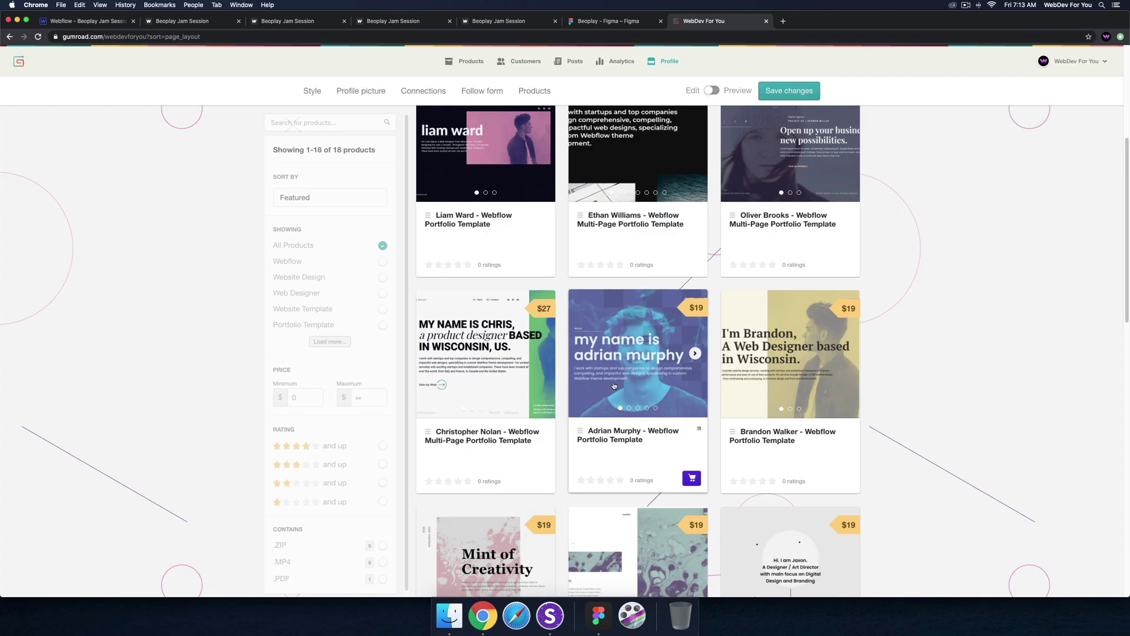
{"action": "scroll", "coordinate": [615, 384], "scroll_direction": "down", "scroll_amount": 3}
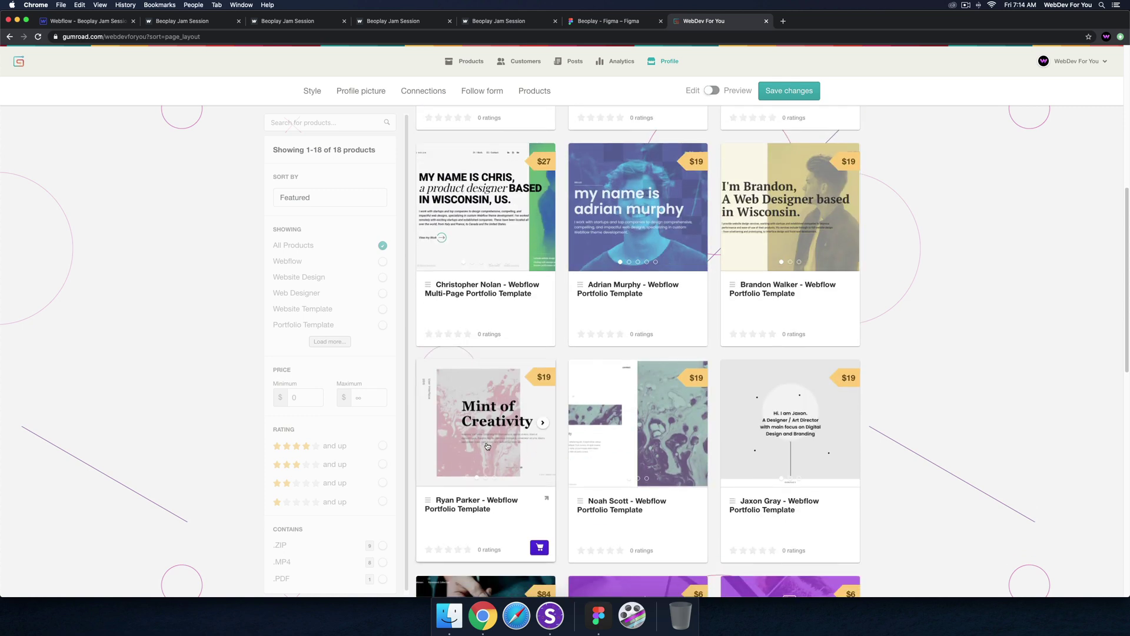
{"action": "left_click", "coordinate": [477, 446]}
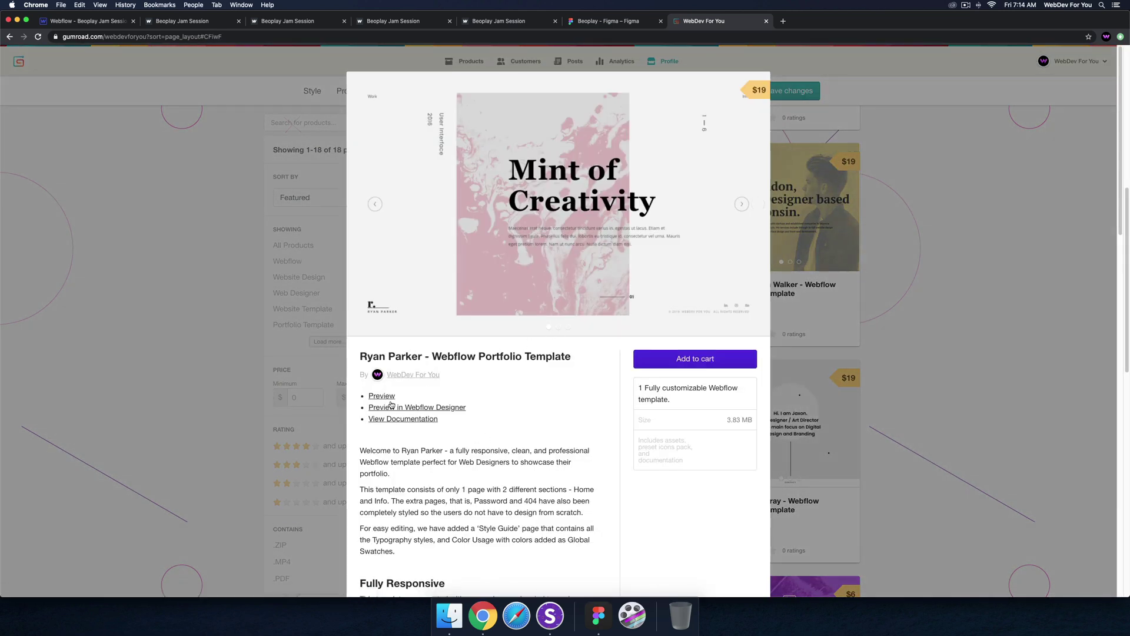
{"action": "left_click", "coordinate": [391, 402]}
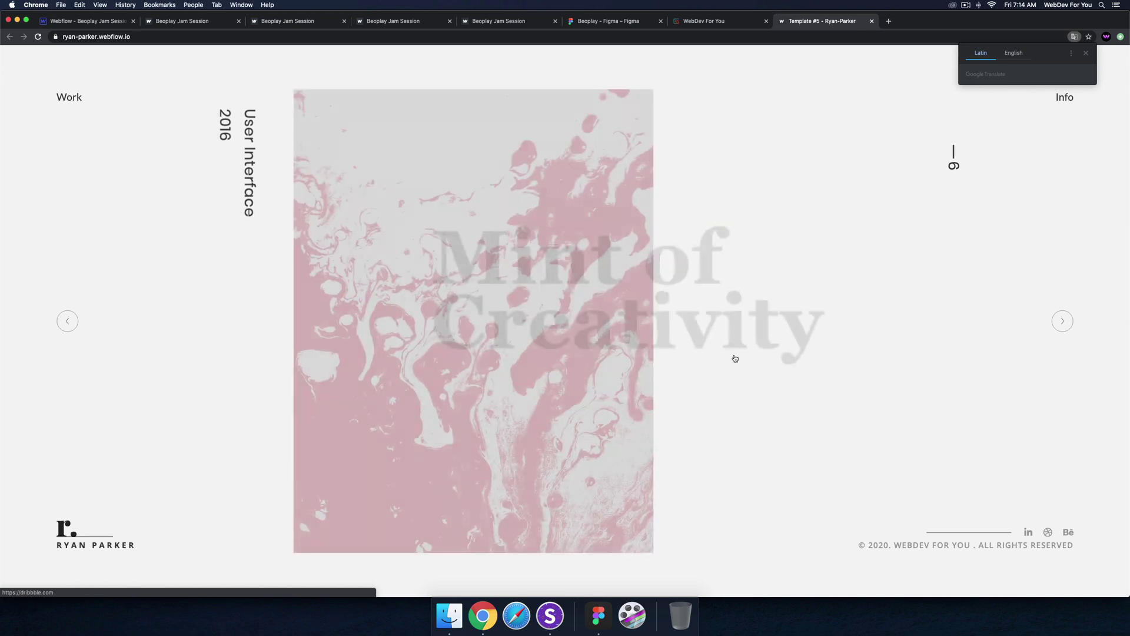
- Advance through all the template's project slides, back to the first one, to examine the slide transitions
{"action": "left_click", "coordinate": [1063, 320]}
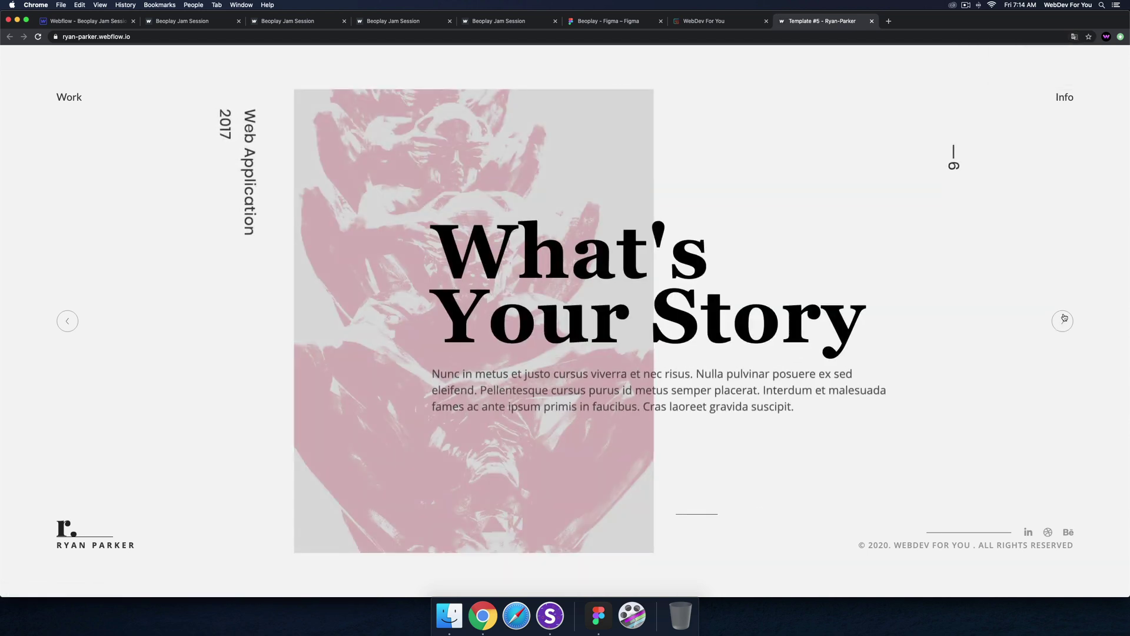
{"action": "left_click", "coordinate": [1064, 318]}
{"action": "left_click", "coordinate": [1063, 320]}
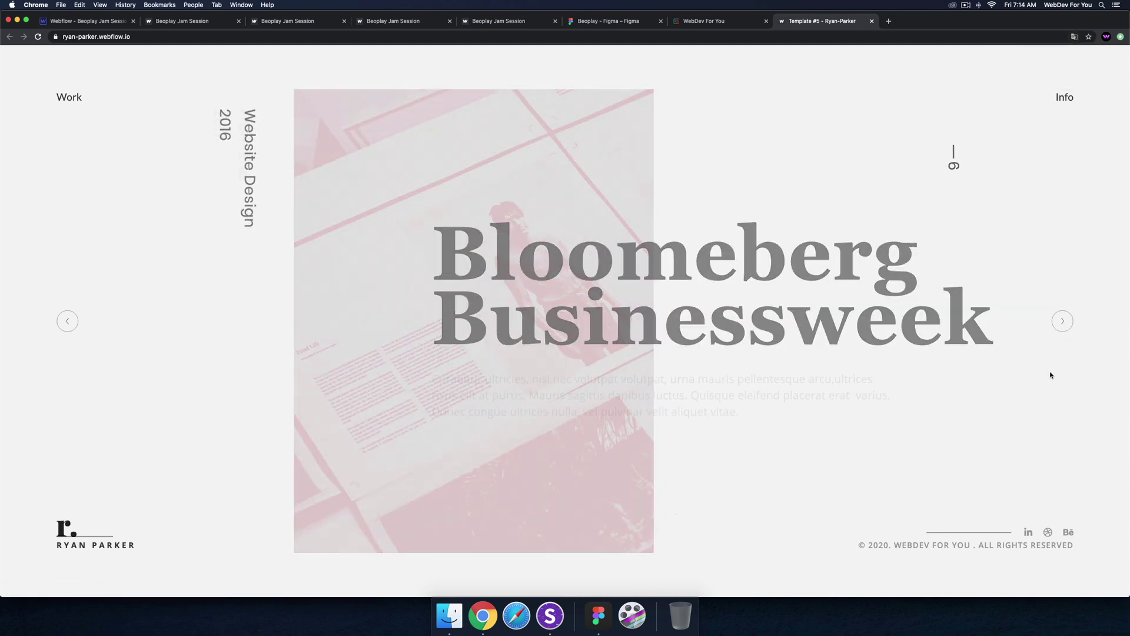
{"action": "left_click", "coordinate": [1063, 321]}
{"action": "left_click", "coordinate": [1063, 321]}
{"action": "left_click", "coordinate": [1063, 321]}
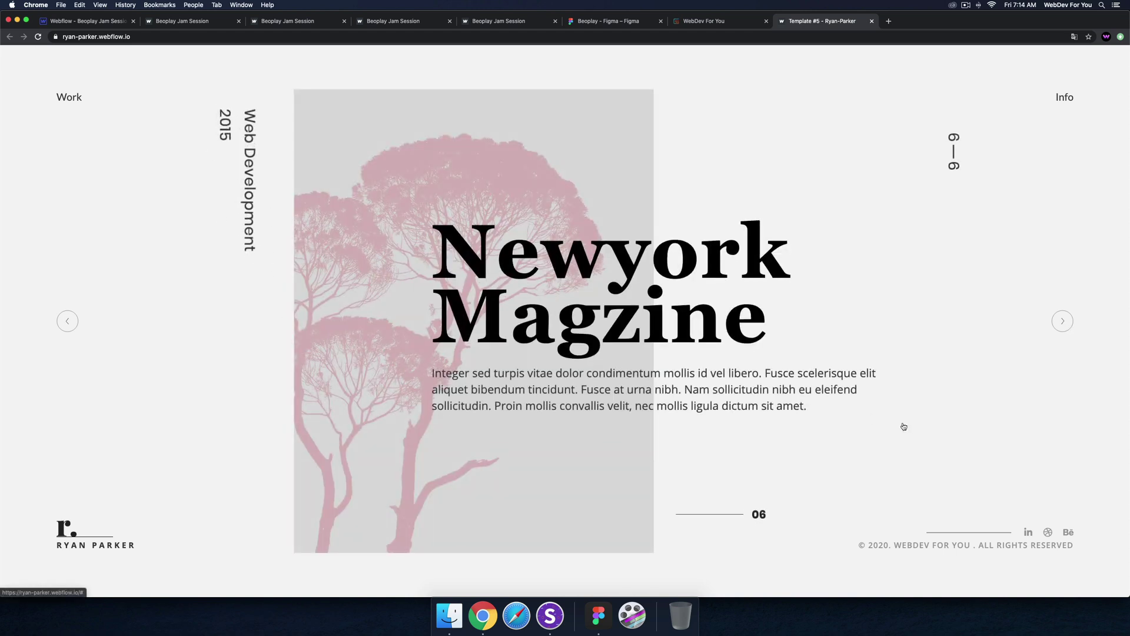
{"action": "double_click", "coordinate": [1062, 321]}
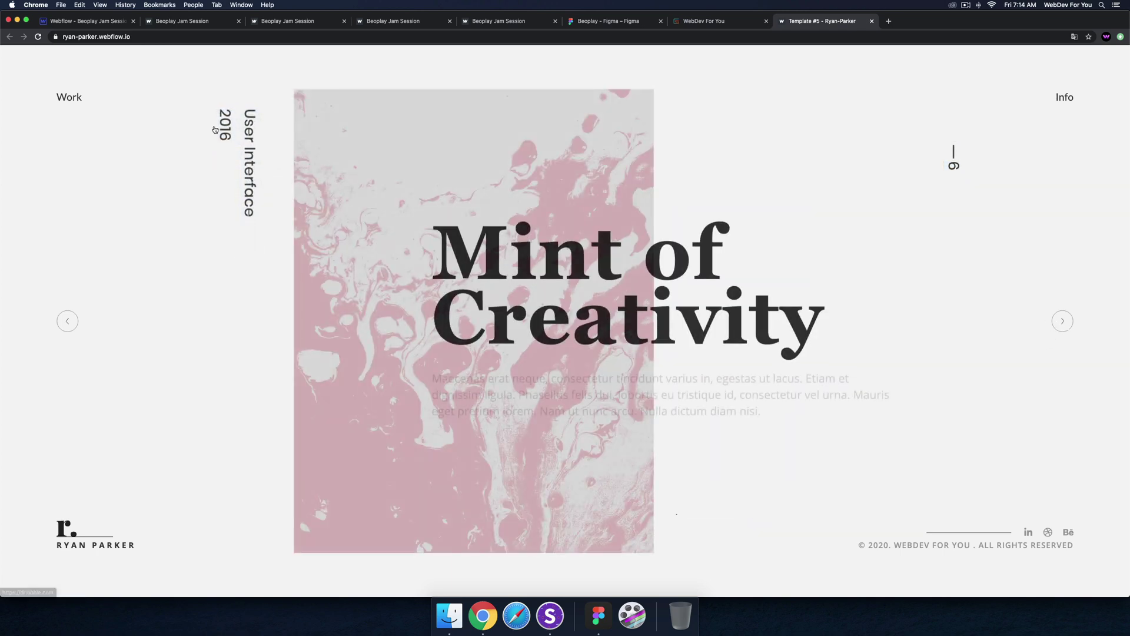
- Open and close the template's Info section to examine its animation, and switch back to the Webflow designer
{"action": "left_click", "coordinate": [215, 130]}
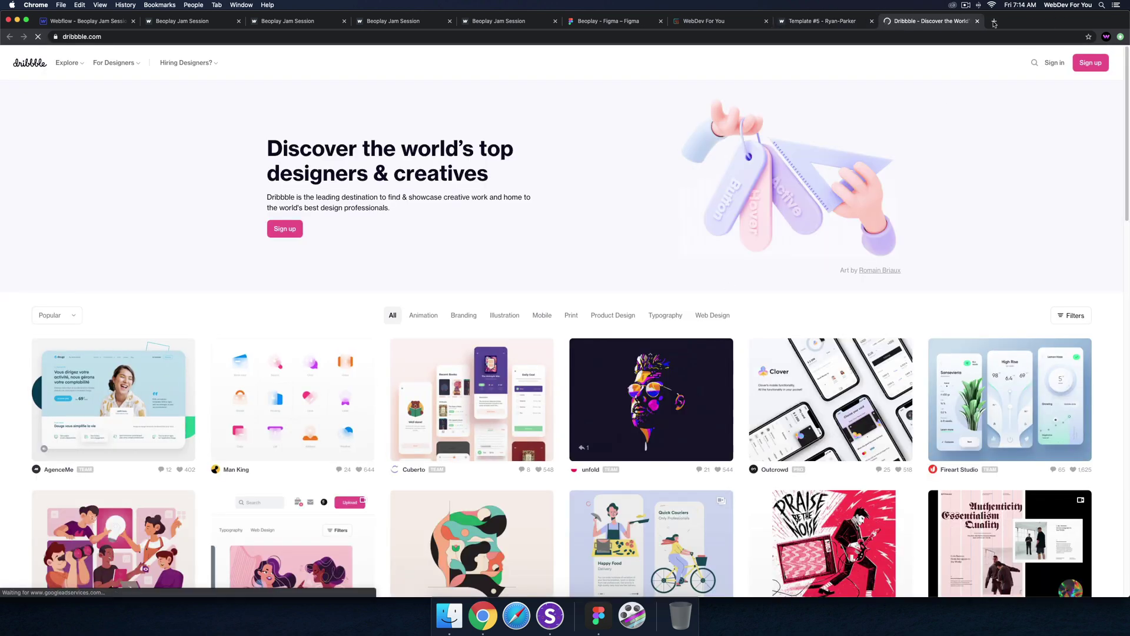
{"action": "left_click", "coordinate": [976, 20]}
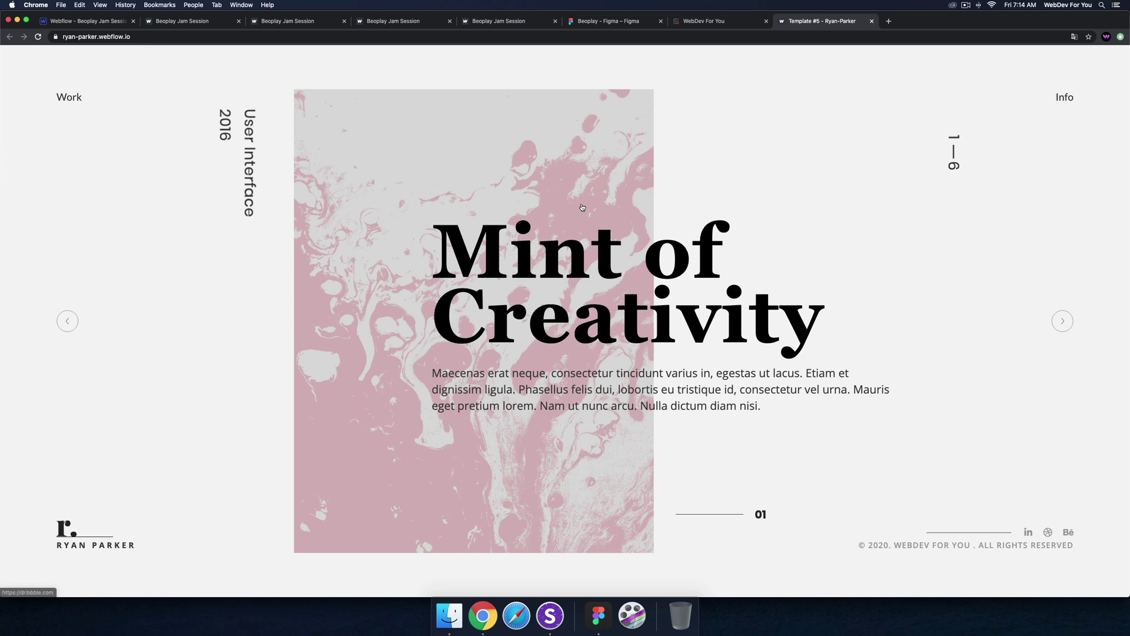
{"action": "left_click", "coordinate": [1058, 102]}
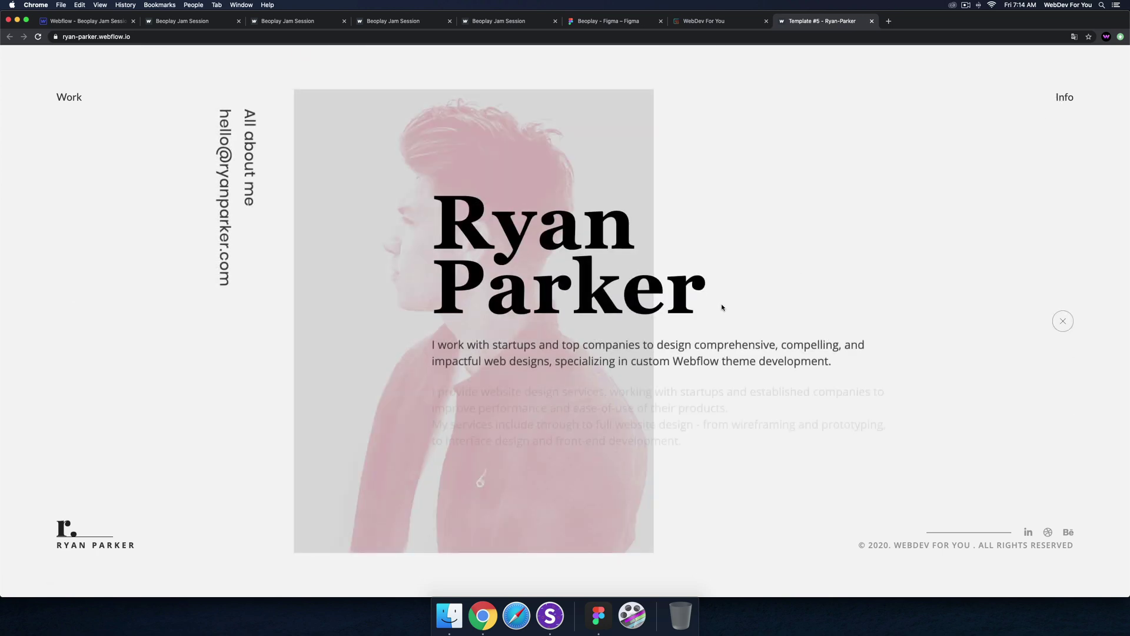
{"action": "left_click", "coordinate": [1064, 320]}
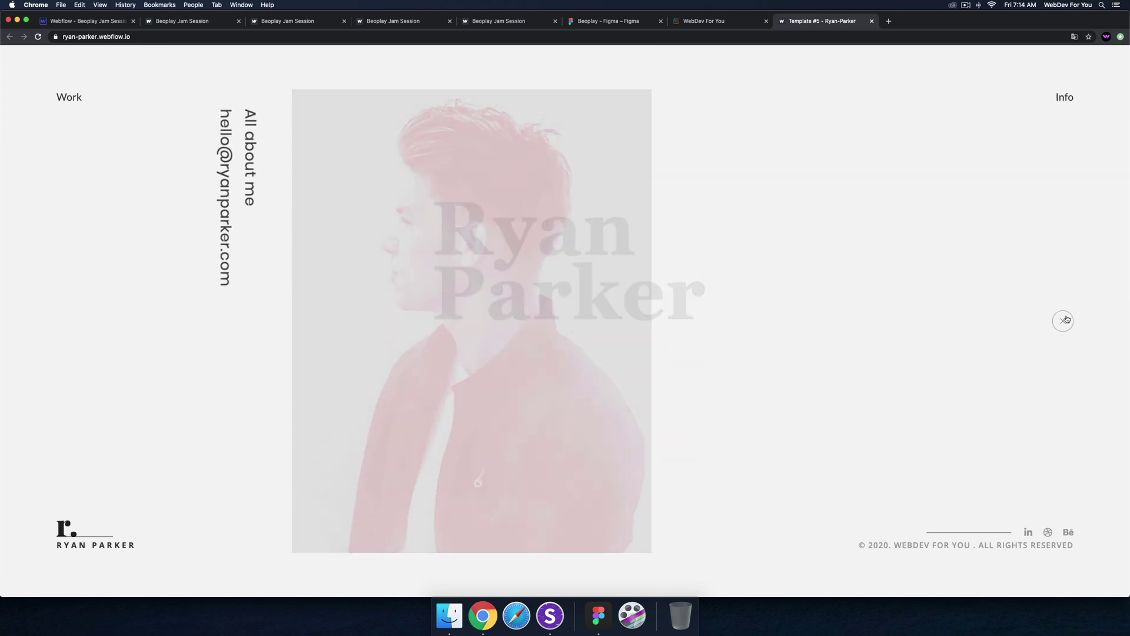
{"action": "left_click", "coordinate": [73, 22]}
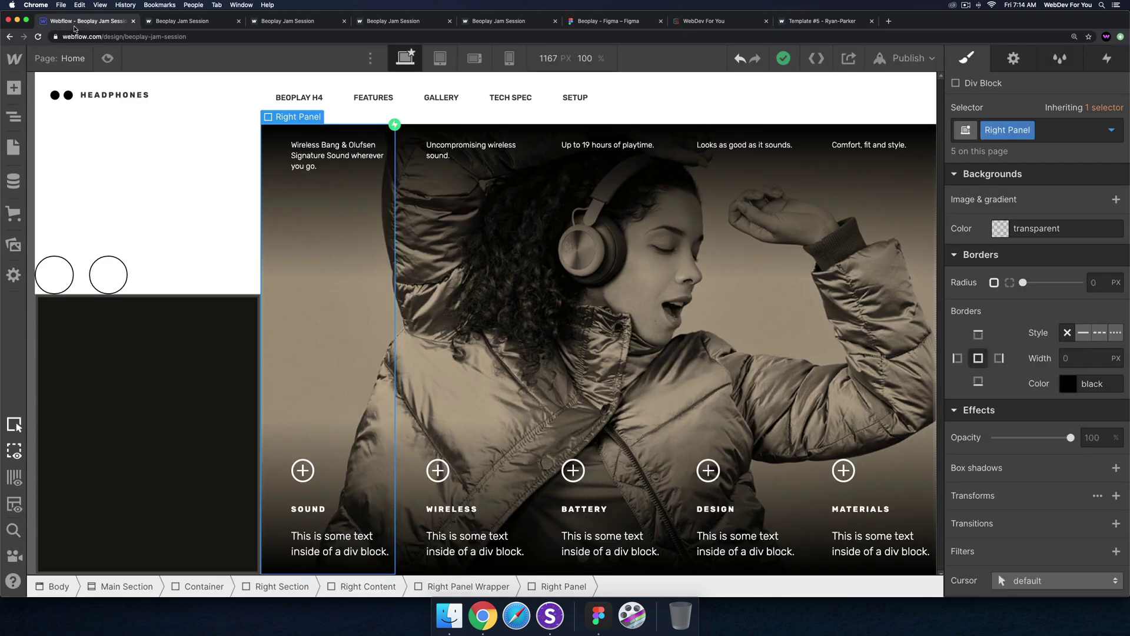